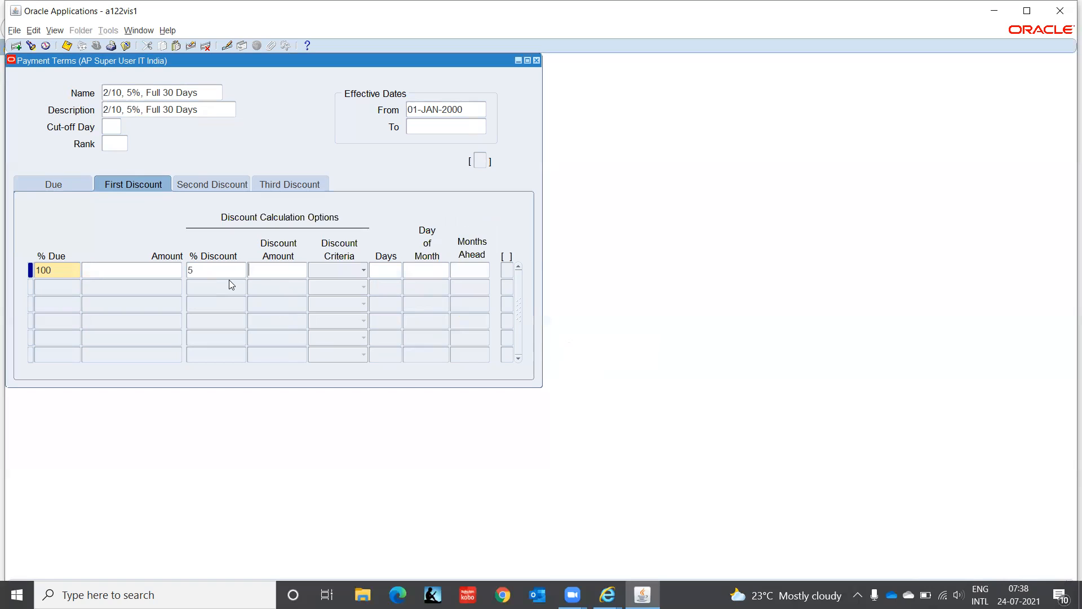
{"action": "key", "text": "Tab"}
{"action": "left_click", "coordinate": [360, 271]}
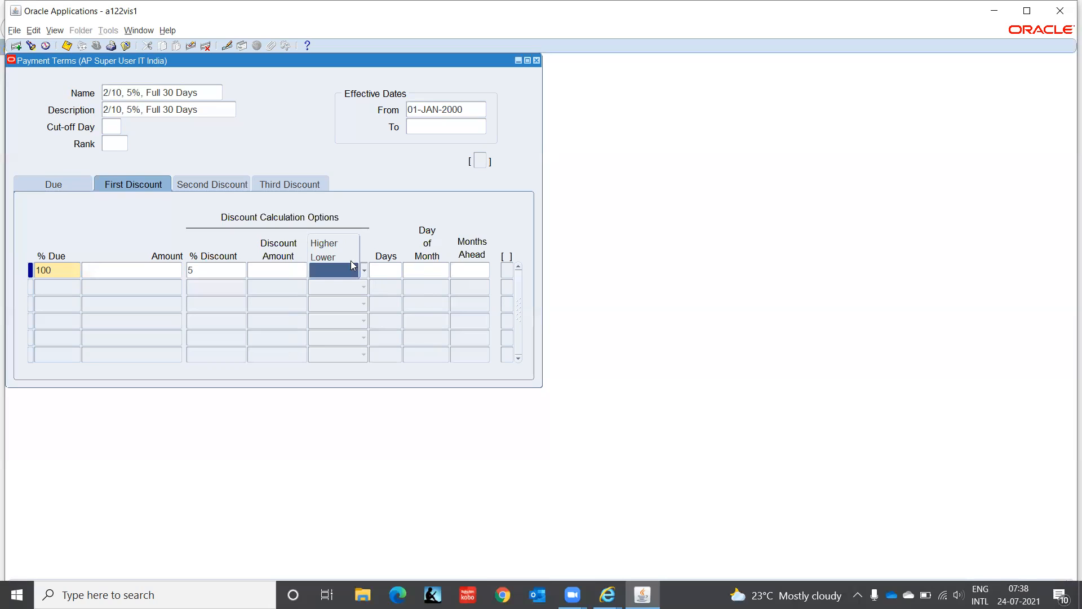
{"action": "left_click", "coordinate": [401, 206]}
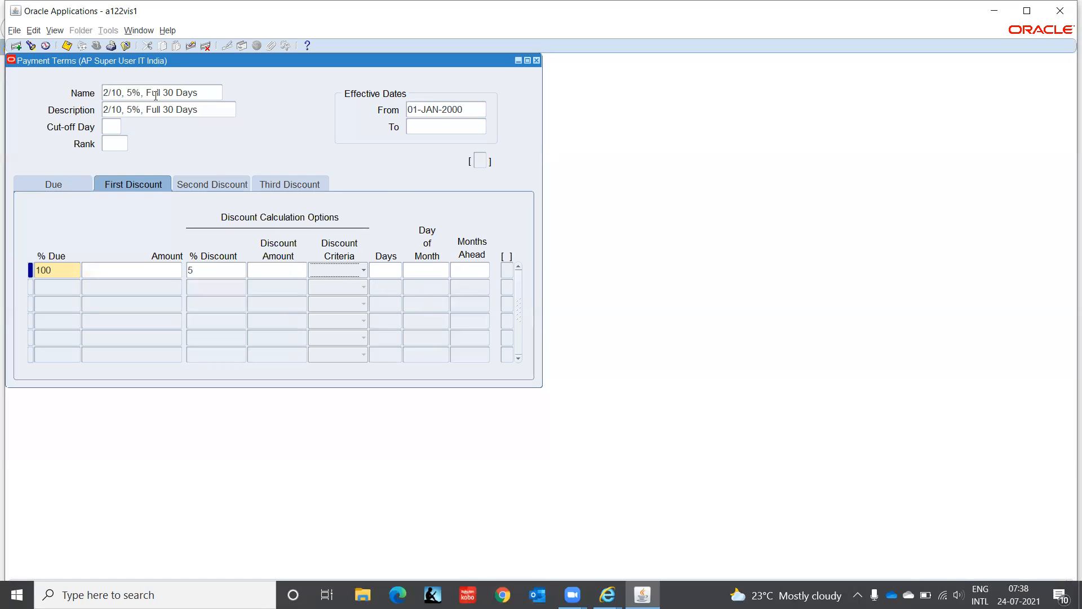
{"action": "left_click", "coordinate": [126, 91]}
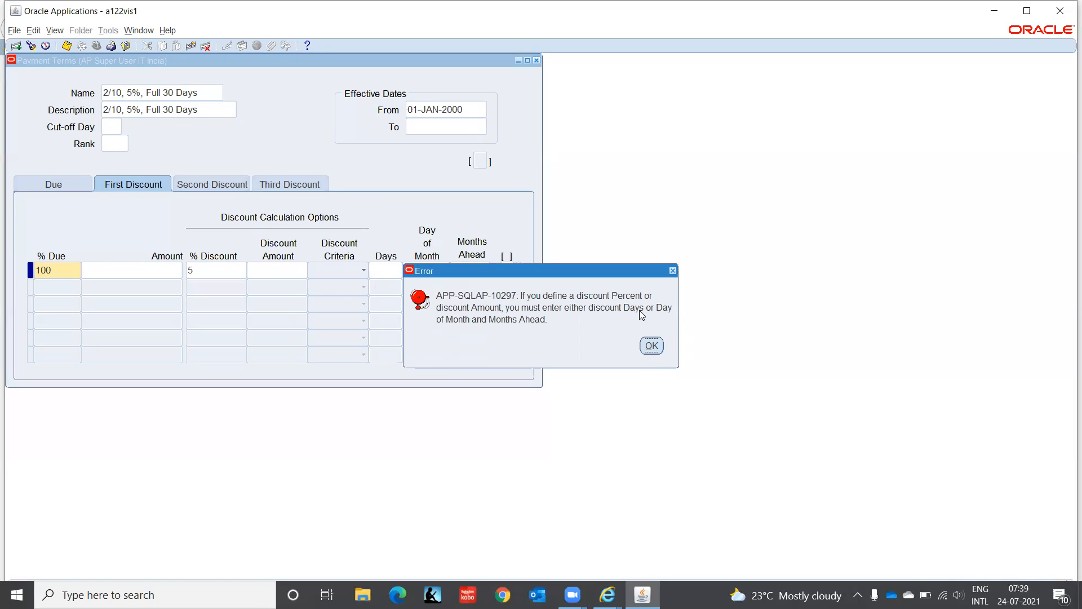
{"action": "left_click", "coordinate": [652, 346]}
- Set the first discount's days to 10 for the 5% discount line
{"action": "left_click", "coordinate": [391, 270]}
{"action": "type", "text": "10"}
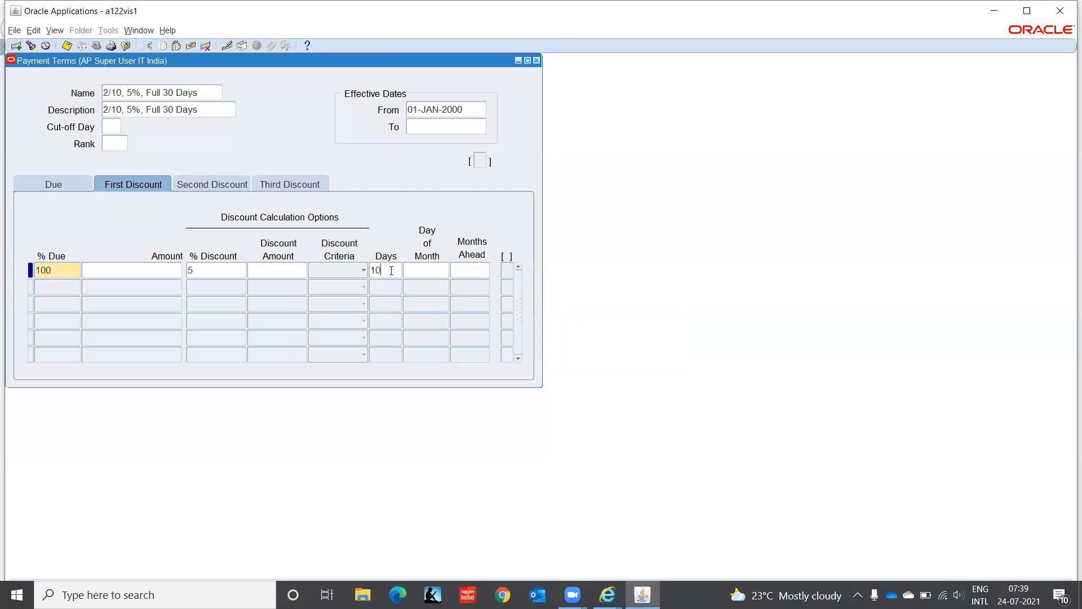
{"action": "key", "text": "Tab"}
{"action": "key", "text": "Tab"}
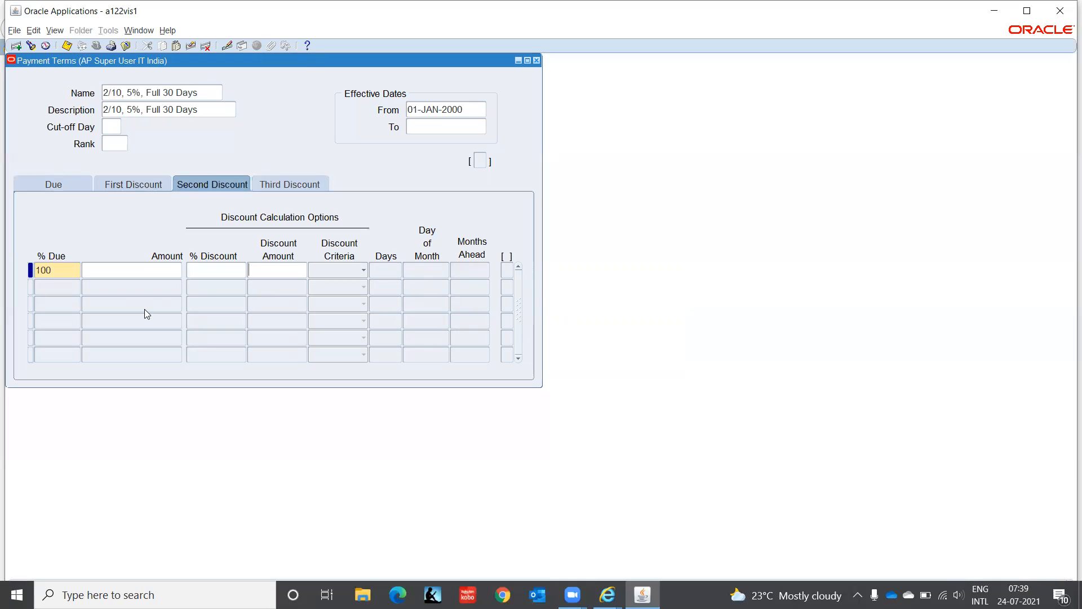
{"action": "key", "text": "Tab"}
- Set the due days of the 100% due line to 30
{"action": "left_click", "coordinate": [50, 177]}
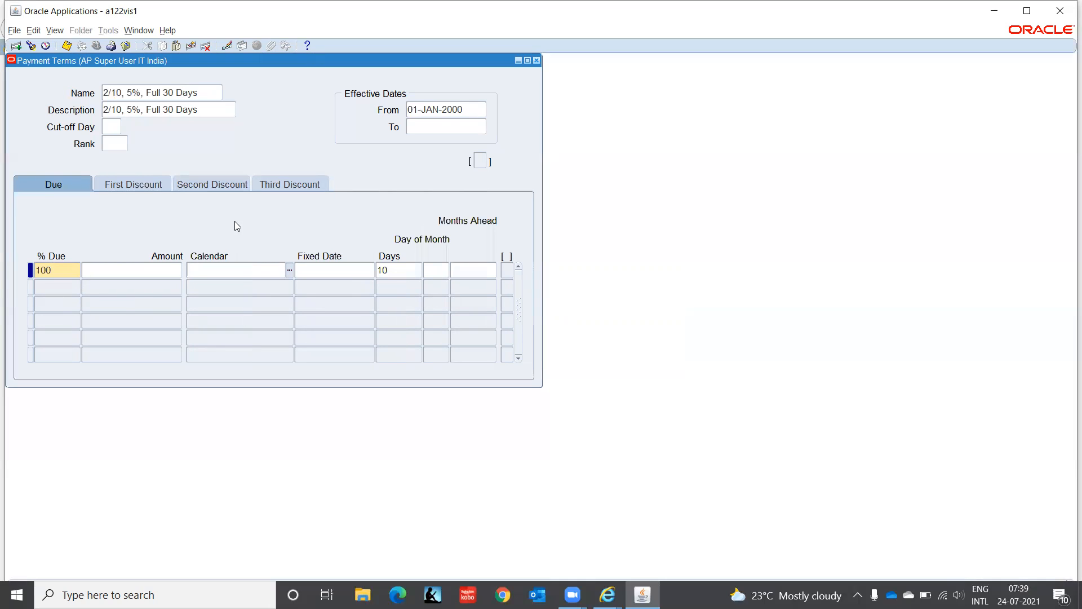
{"action": "double_click", "coordinate": [391, 270]}
{"action": "type", "text": "30"}
{"action": "left_click", "coordinate": [137, 182]}
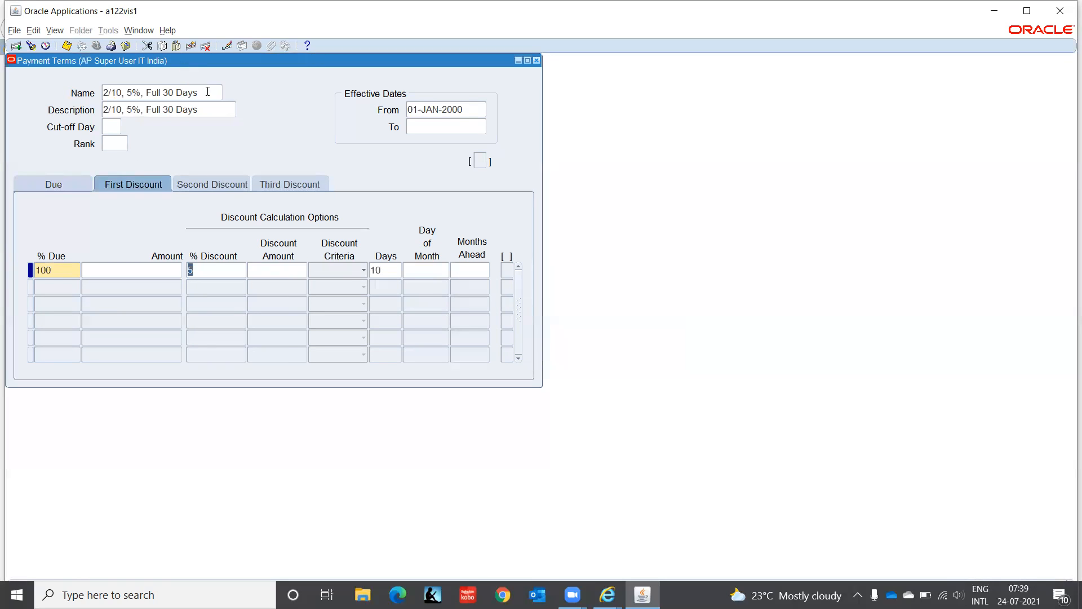
- Rename the payment term as "5/10 Full 30 Days"
{"action": "left_click", "coordinate": [140, 93]}
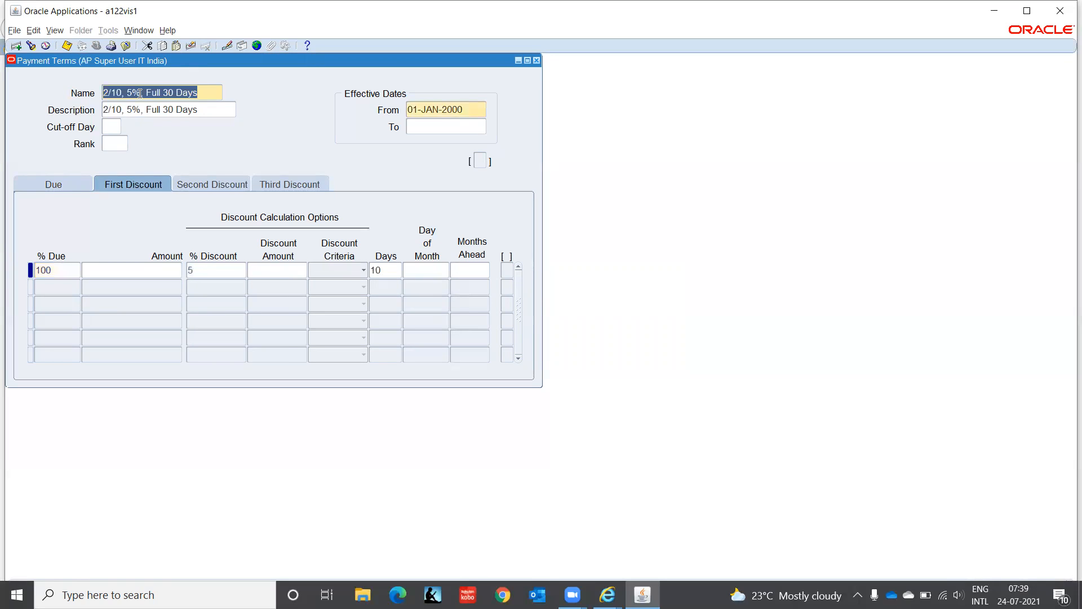
{"action": "key", "text": "Left"}
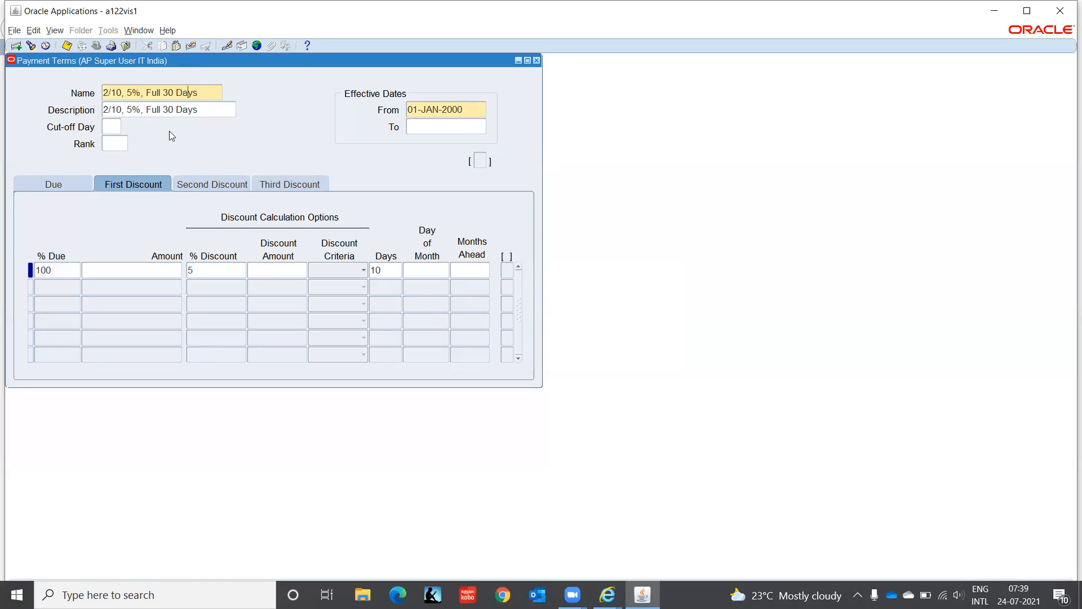
{"action": "key", "text": "Delete"}
{"action": "key", "text": "Delete"}
{"action": "key", "text": "BackSpace"}
{"action": "key", "text": "BackSpace"}
{"action": "key", "text": "BackSpace"}
{"action": "key", "text": "BackSpace"}
{"action": "key", "text": "BackSpace"}
{"action": "key", "text": "BackSpace"}
{"action": "key", "text": "BackSpace"}
{"action": "key", "text": "BackSpace"}
{"action": "type", "text": "5/10"}
- Change the payment term's description to "5/10, Full 30 Days"
{"action": "left_click", "coordinate": [114, 112]}
{"action": "double_click", "coordinate": [113, 112]}
{"action": "key", "text": "Left"}
{"action": "key", "text": "Left"}
{"action": "key", "text": "Left"}
{"action": "key", "text": "Left"}
{"action": "key", "text": "Left"}
{"action": "key", "text": "Left"}
{"action": "key", "text": "Left"}
{"action": "key", "text": "Left"}
{"action": "key", "text": "Left"}
{"action": "key", "text": "Left"}
{"action": "key", "text": "Left"}
{"action": "key", "text": "Left"}
{"action": "key", "text": "Left"}
{"action": "key", "text": "Left"}
{"action": "key", "text": "Left"}
{"action": "key", "text": "Left"}
{"action": "key", "text": "Left"}
{"action": "key", "text": "Left"}
{"action": "key", "text": "Left"}
{"action": "key", "text": "Left"}
{"action": "key", "text": "Delete"}
{"action": "key", "text": "Delete"}
{"action": "key", "text": "Delete"}
{"action": "key", "text": "Delete"}
{"action": "key", "text": "Delete"}
{"action": "key", "text": "Delete"}
{"action": "key", "text": "Delete"}
{"action": "key", "text": "Delete"}
{"action": "key", "text": "Delete"}
{"action": "key", "text": "Delete"}
{"action": "type", "text": "5/10 "}
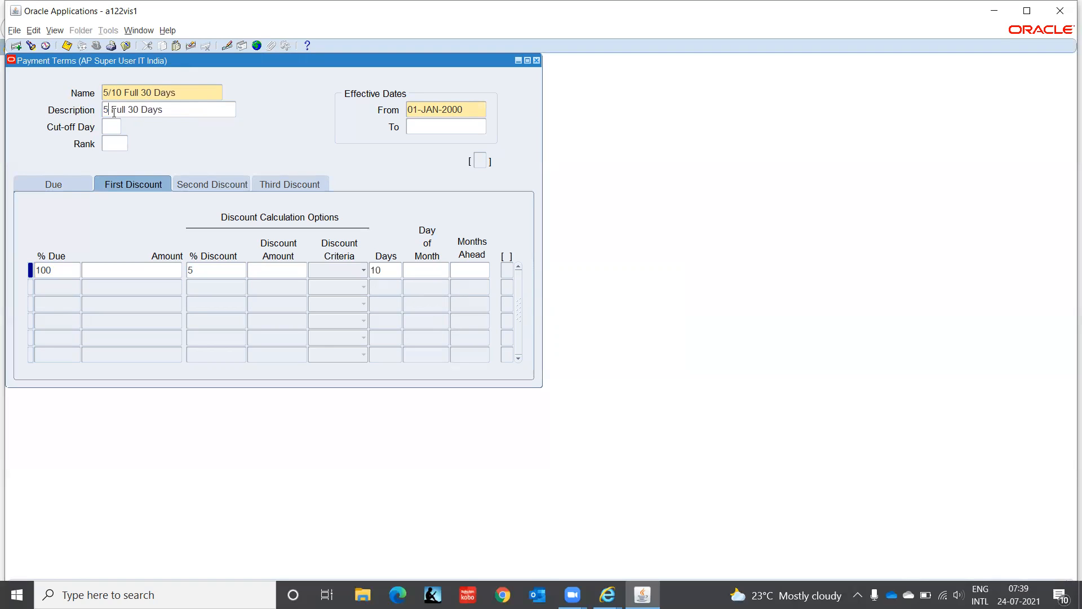
{"action": "type", "text": ","}
- Check the due and first discount settings of the payment term and save the record
{"action": "left_click", "coordinate": [43, 184]}
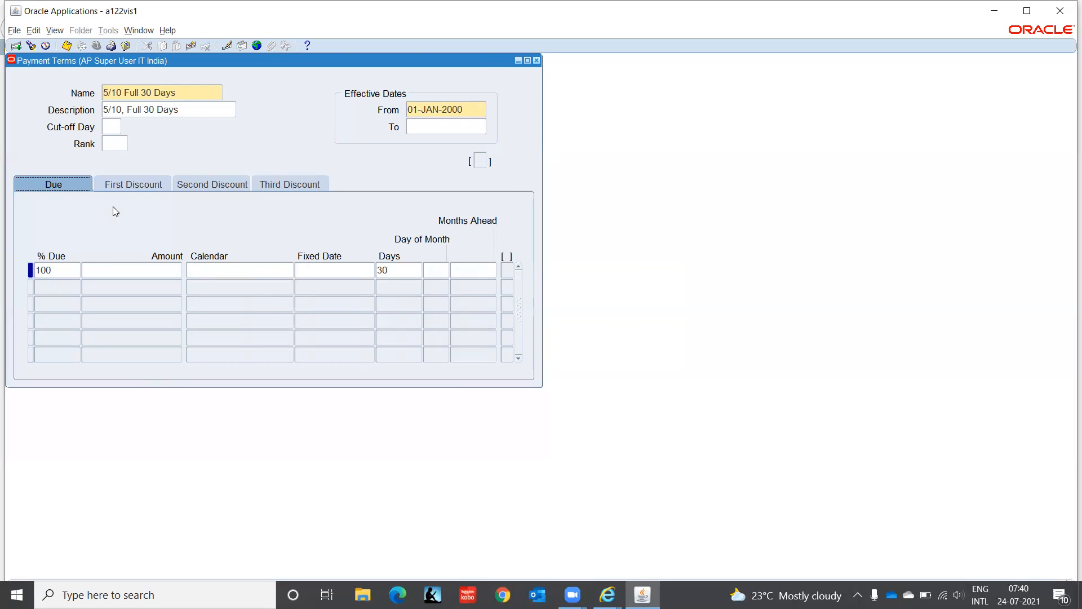
{"action": "left_click", "coordinate": [133, 185]}
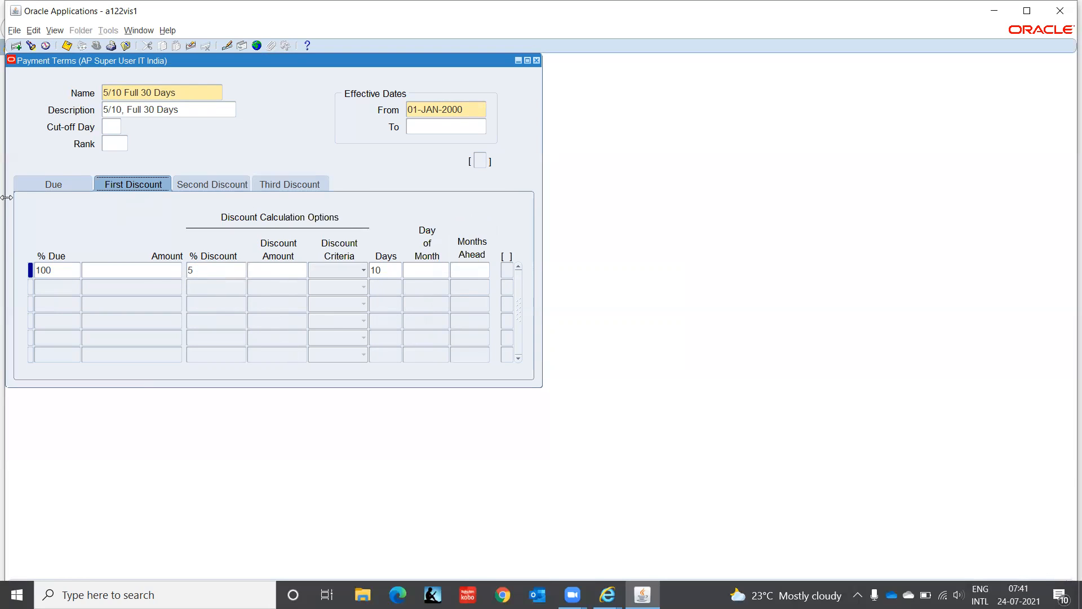
{"action": "left_click", "coordinate": [48, 185]}
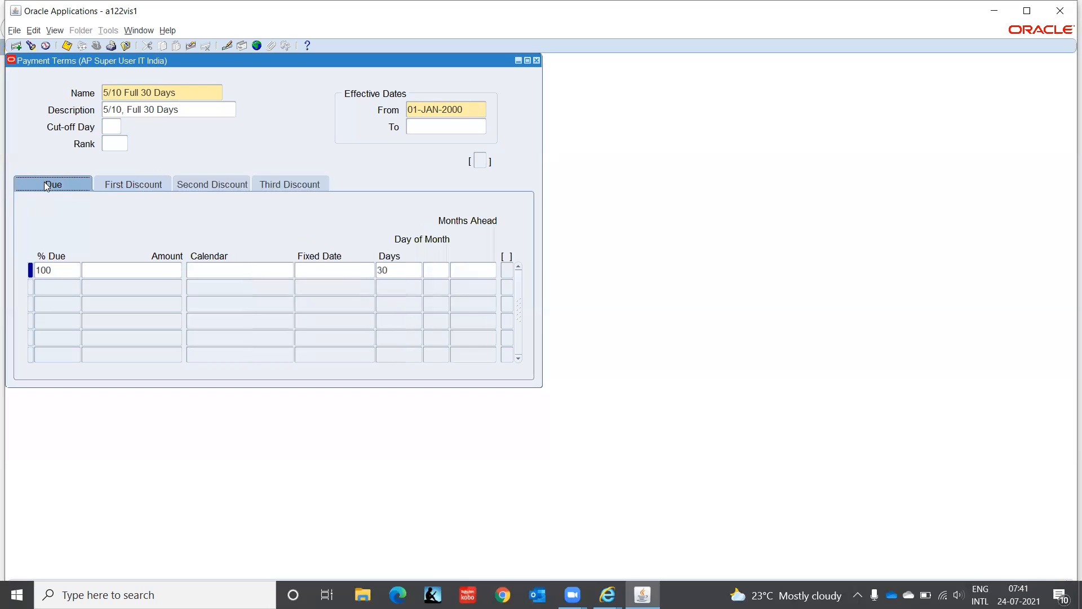
{"action": "left_click", "coordinate": [379, 148]}
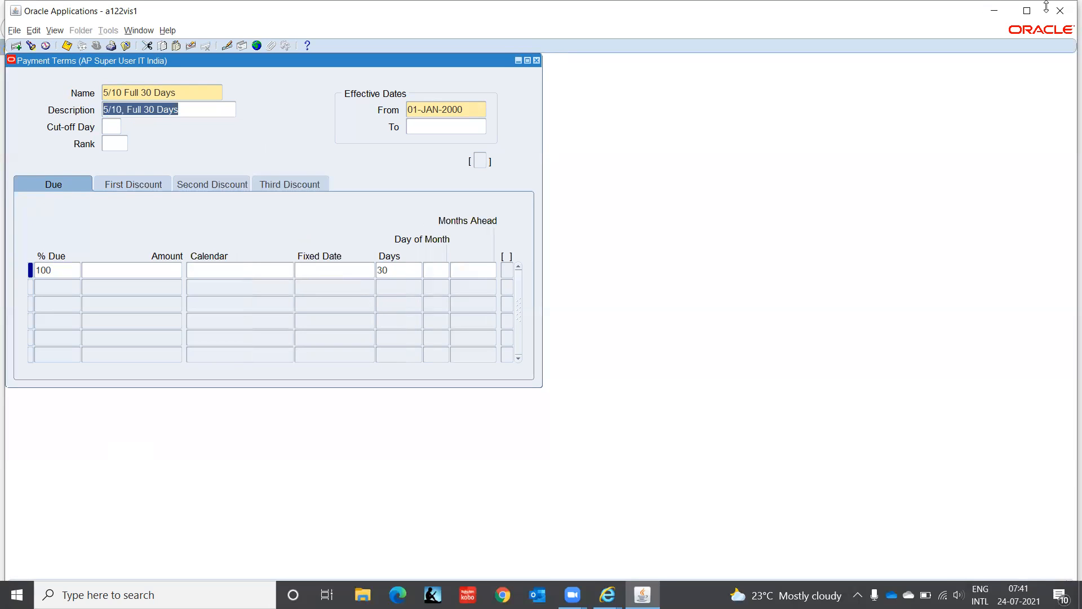
{"action": "left_click", "coordinate": [1028, 9]}
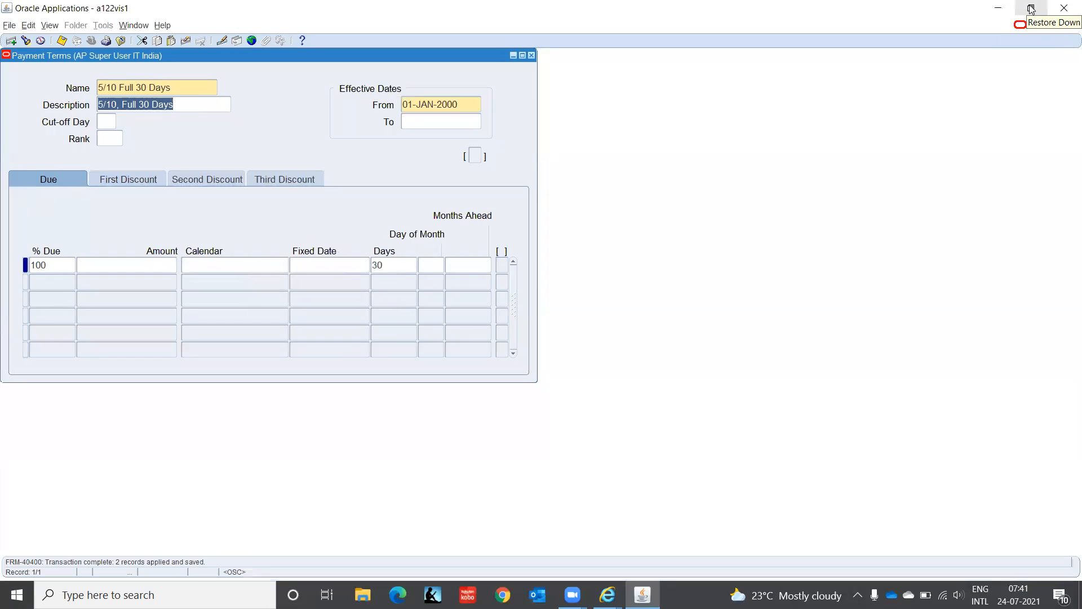
{"action": "left_click", "coordinate": [1031, 9]}
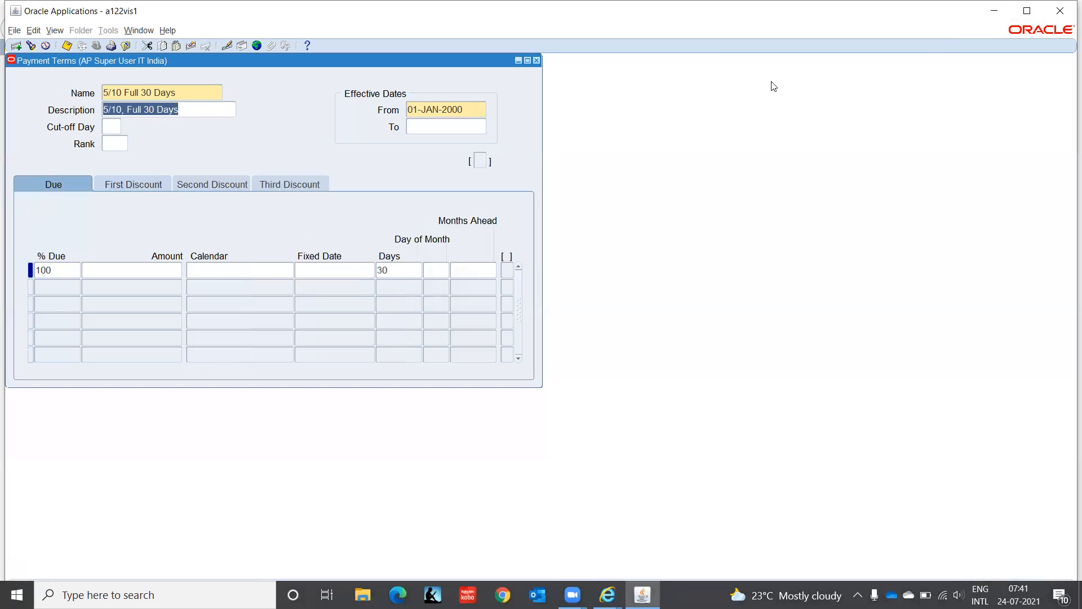
- Close the Payment Terms form and open the Distribution Sets setup for invoices
{"action": "left_click", "coordinate": [537, 61]}
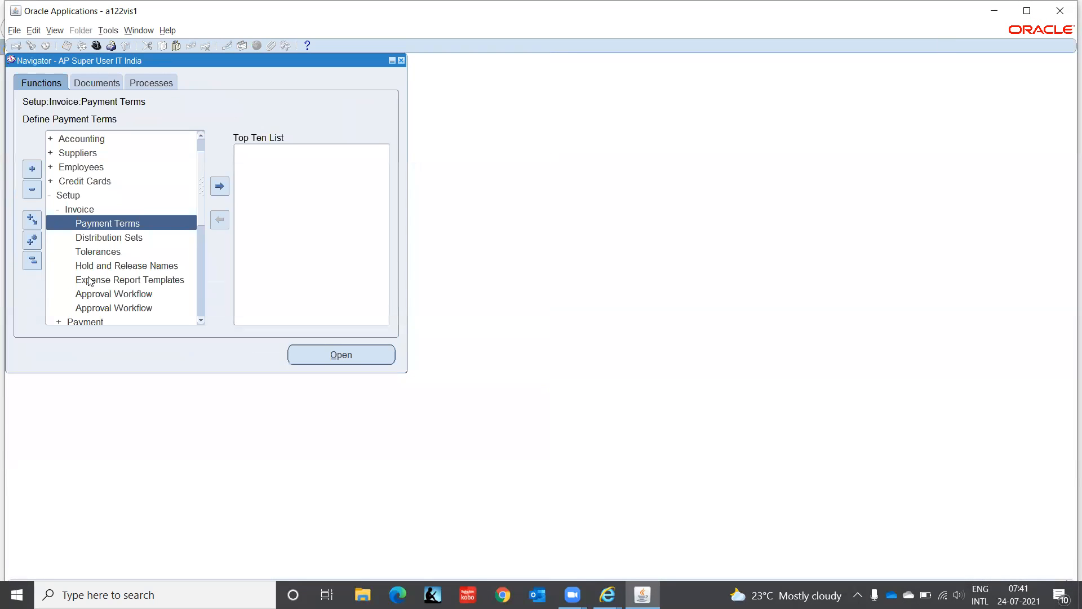
{"action": "left_click", "coordinate": [89, 242]}
{"action": "double_click", "coordinate": [88, 240]}
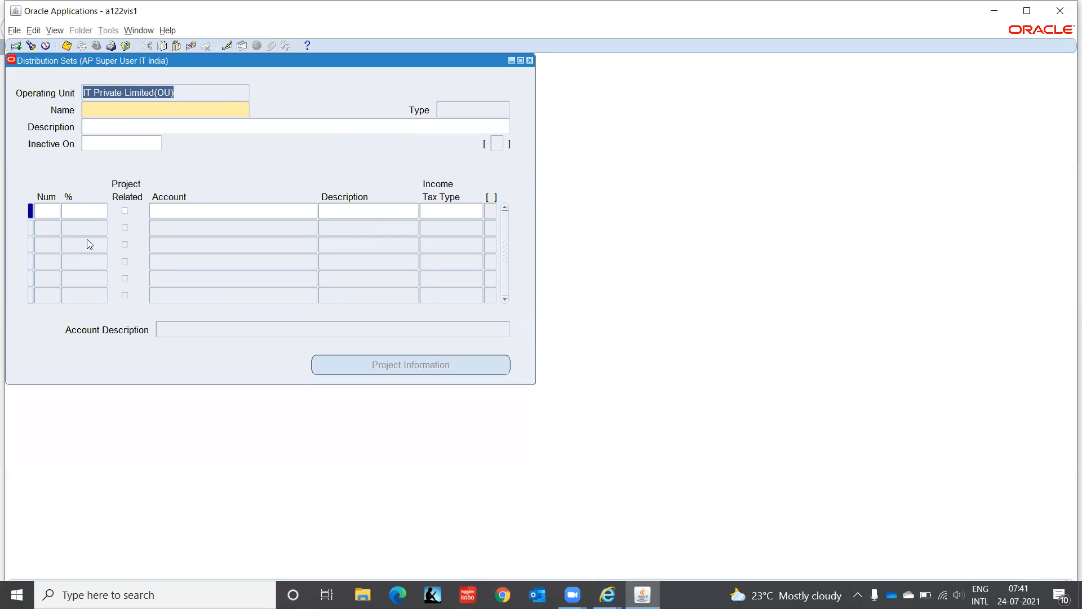
- Name the new distribution set "Cost of Goods Sold", leaving its description blank
{"action": "left_click", "coordinate": [98, 110]}
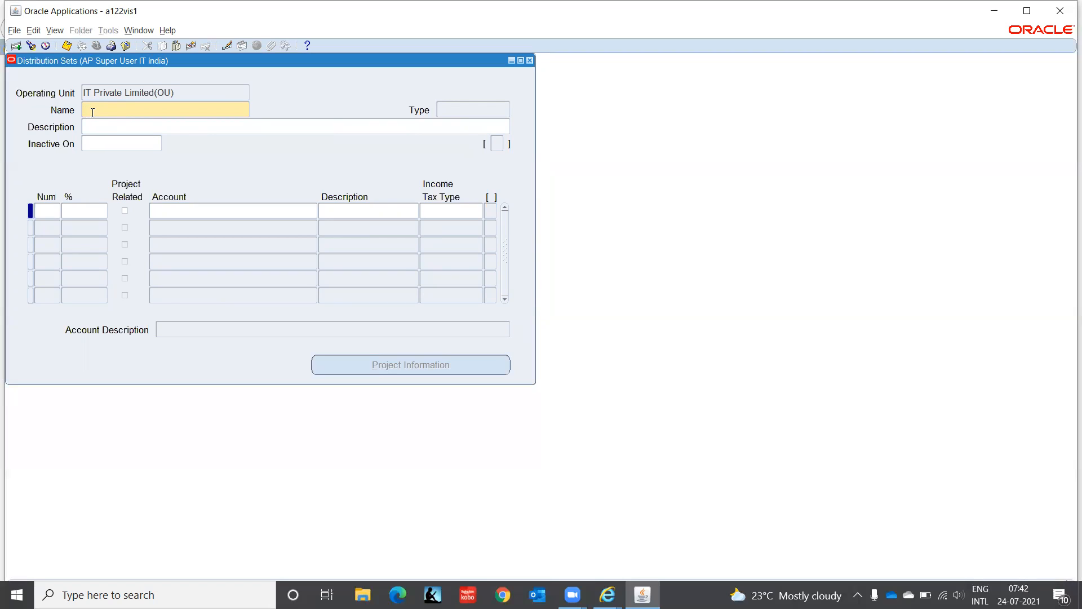
{"action": "type", "text": "Cost of Good s Sold"}
{"action": "key", "text": "Tab"}
- Allocate 100 percent to the first distribution line
{"action": "key", "text": "Tab"}
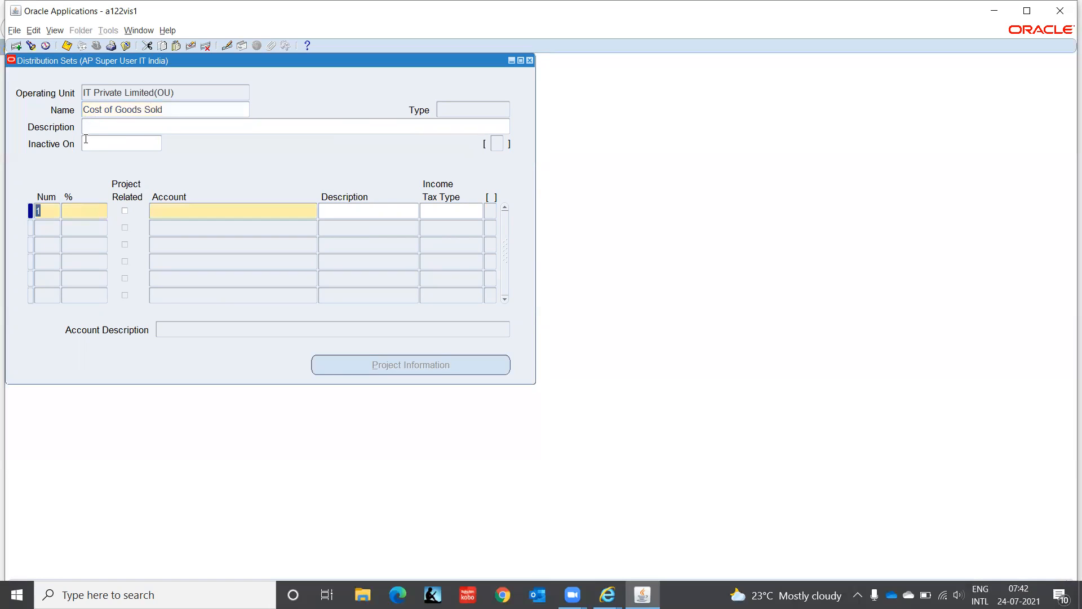
{"action": "left_click", "coordinate": [85, 212]}
{"action": "type", "text": "100"}
- Assign the account combination C1.CHN.PUR.5110.00.0000 to the first distribution line
{"action": "key", "text": "Tab"}
{"action": "key", "text": "Tab"}
{"action": "left_click", "coordinate": [316, 210]}
{"action": "type", "text": "c1"}
{"action": "key", "text": "Tab"}
{"action": "type", "text": "c"}
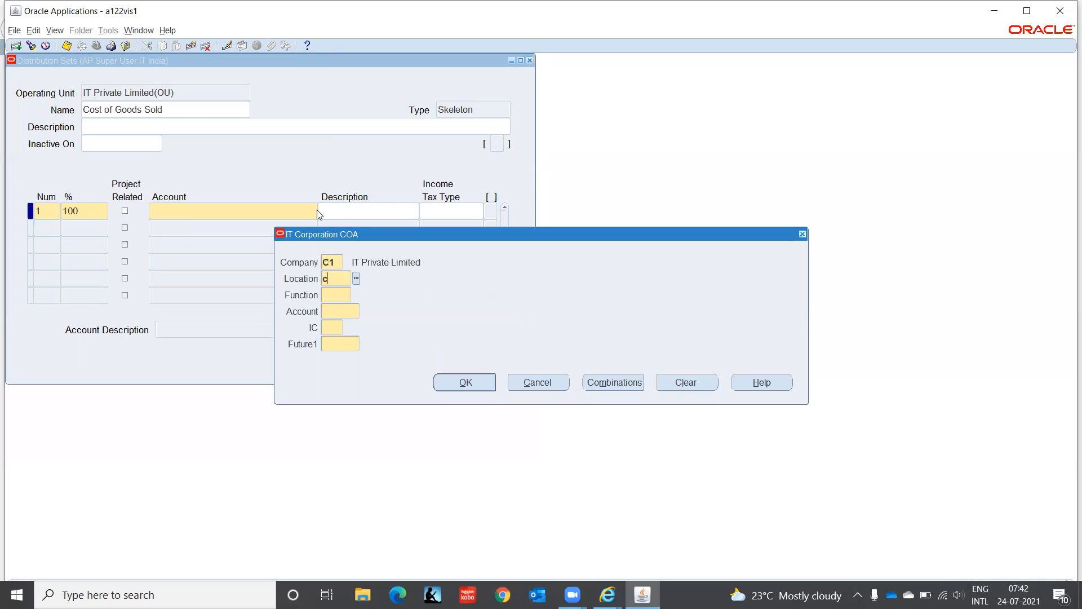
{"action": "type", "text": "hn"}
{"action": "key", "text": "Tab"}
{"action": "type", "text": "pur"}
{"action": "key", "text": "Tab"}
{"action": "type", "text": "5110"}
{"action": "key", "text": "Tab"}
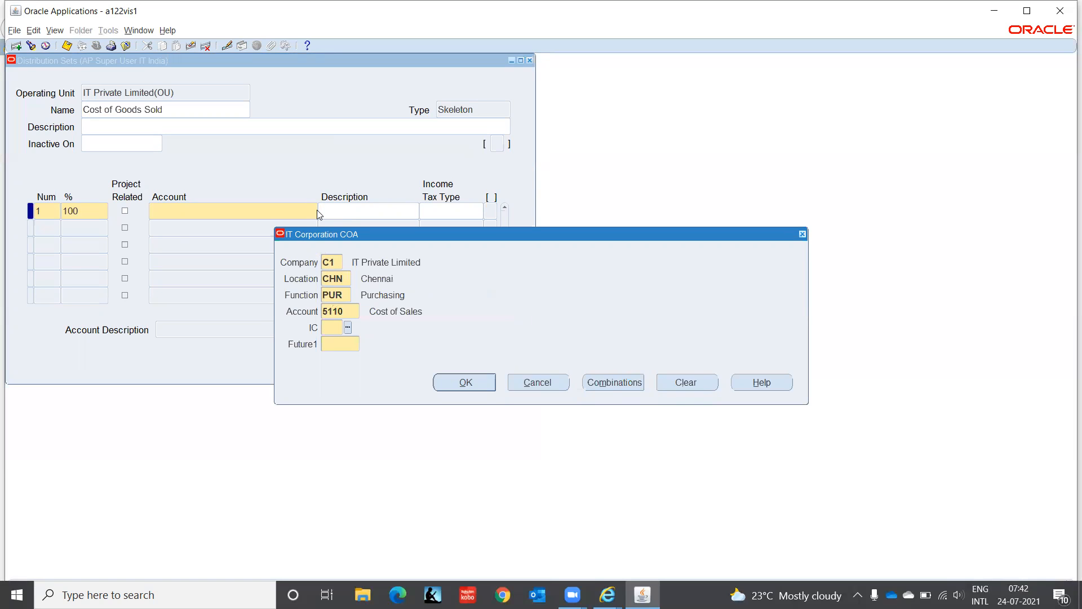
{"action": "type", "text": "00"}
{"action": "key", "text": "Tab"}
{"action": "type", "text": "0000"}
{"action": "key", "text": "Tab"}
{"action": "key", "text": "Return"}
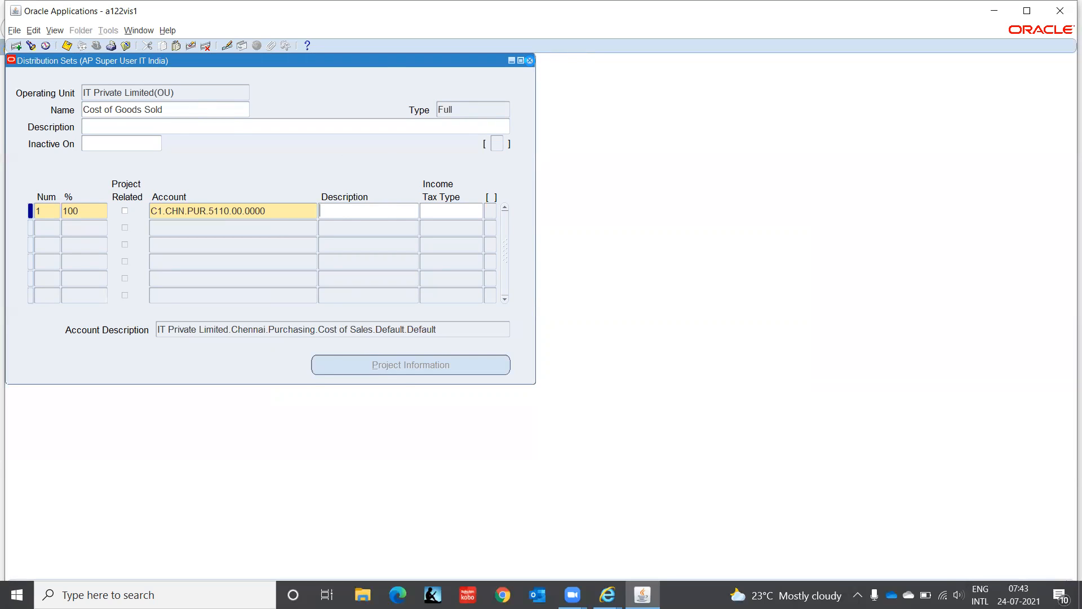
- Close the Distribution Sets form and open Invoice Batches under invoice entry
{"action": "left_click", "coordinate": [529, 60]}
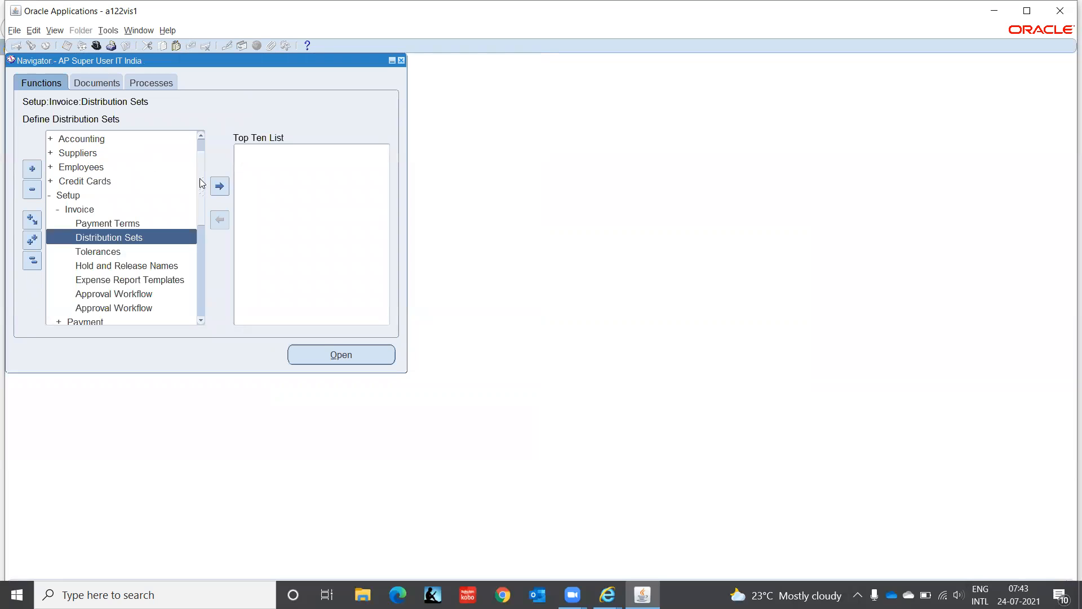
{"action": "scroll", "coordinate": [201, 138], "scroll_direction": "up", "scroll_amount": 2}
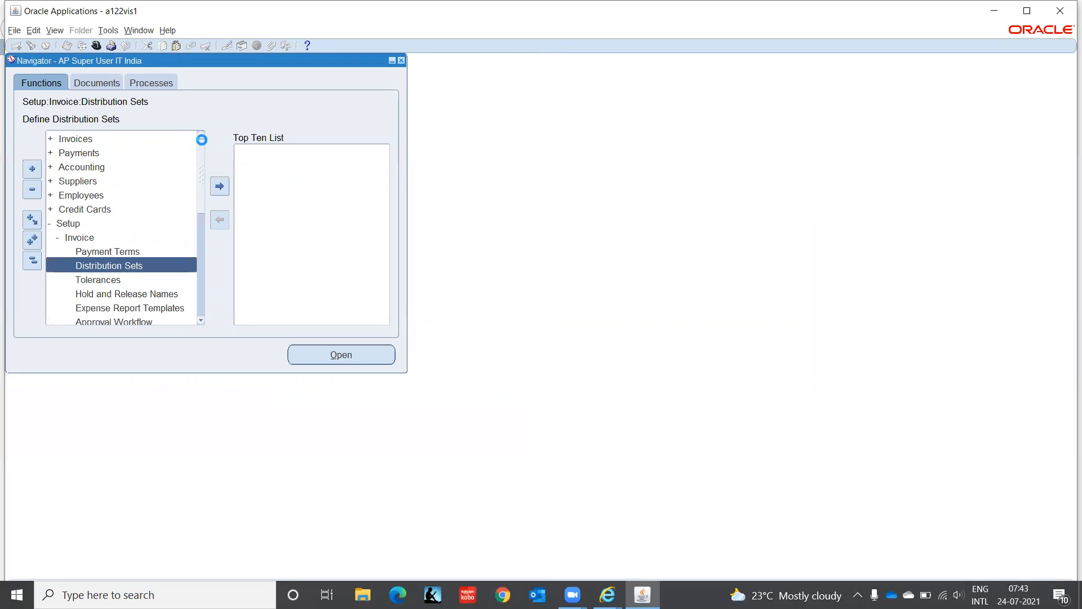
{"action": "double_click", "coordinate": [83, 139]}
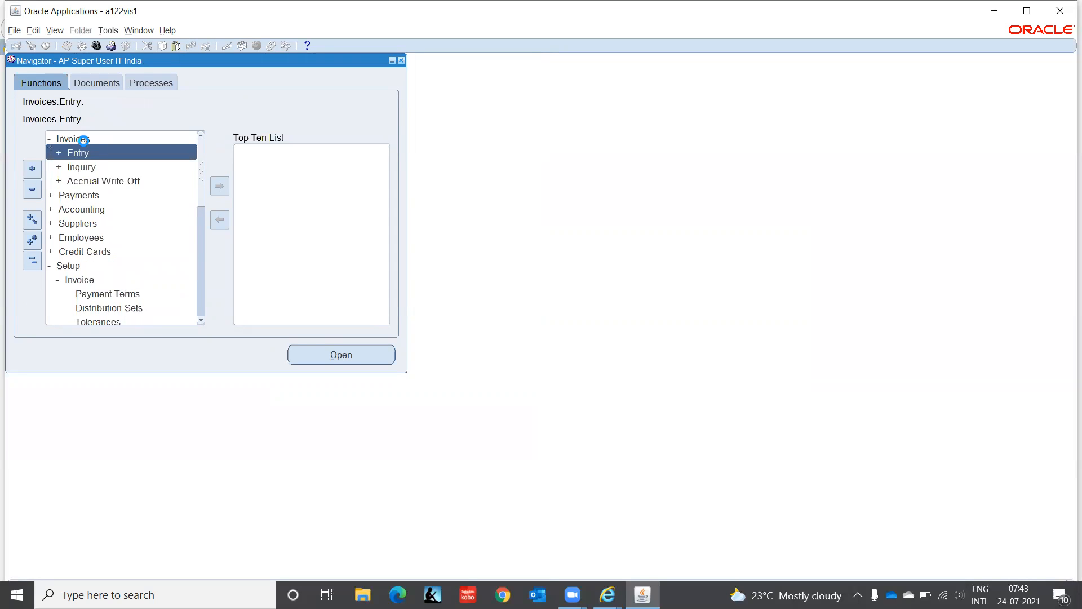
{"action": "double_click", "coordinate": [86, 152]}
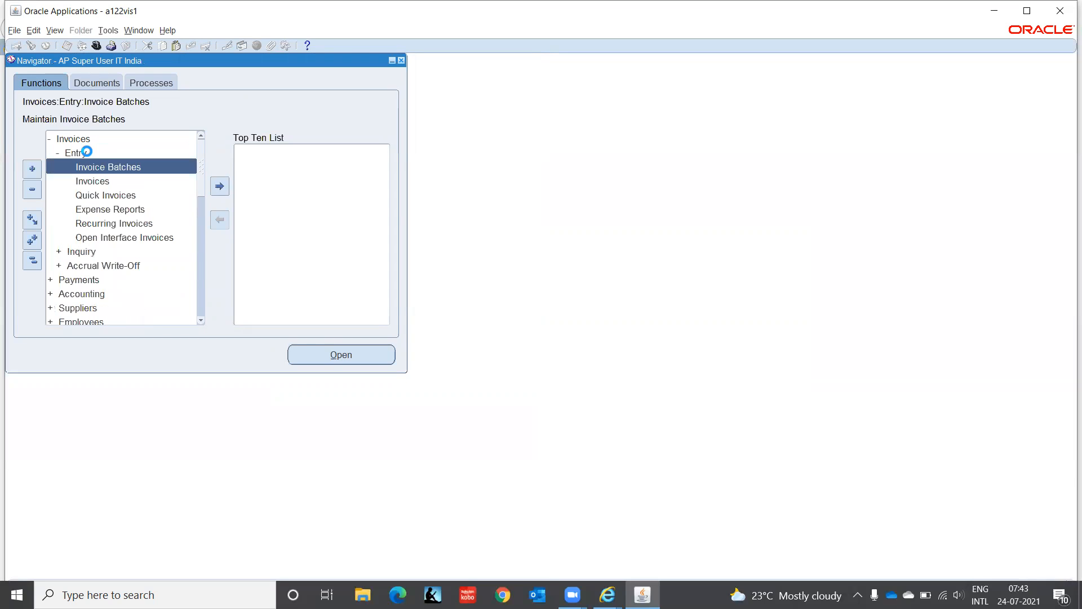
{"action": "double_click", "coordinate": [118, 167]}
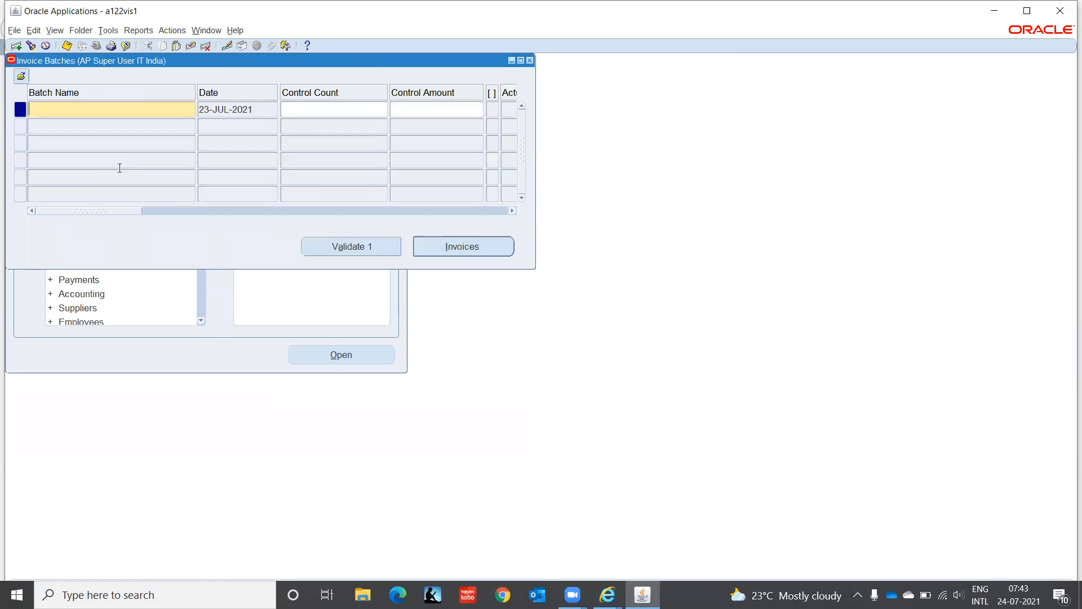
- Query the invoice batch named "Hardware" and open its invoices
{"action": "key", "text": "F11"}
{"action": "type", "text": "Hardware"}
{"action": "key", "text": "ctrl+F11"}
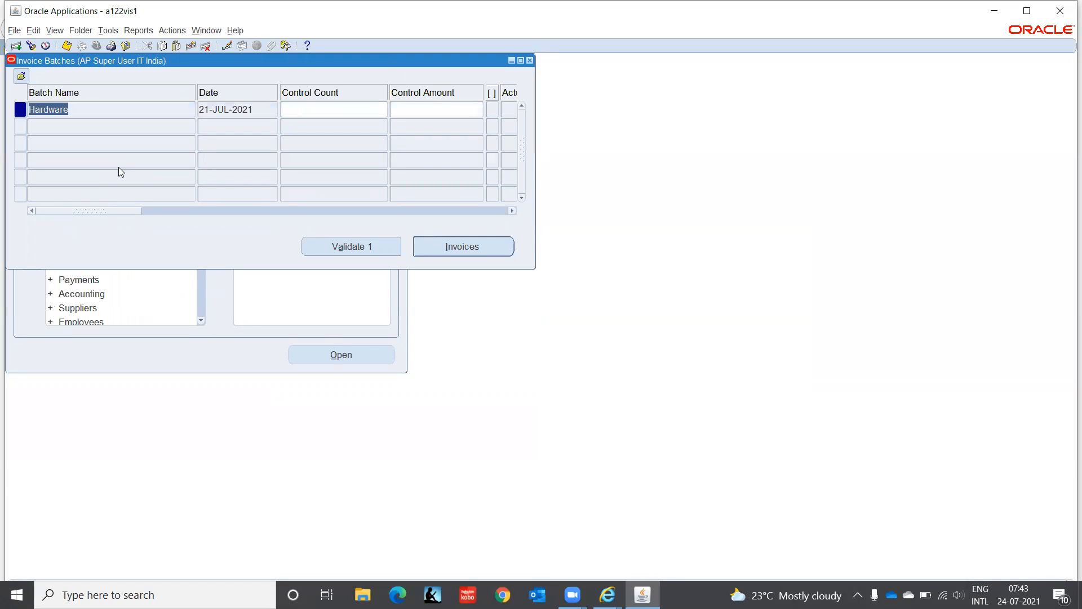
{"action": "left_click", "coordinate": [445, 251]}
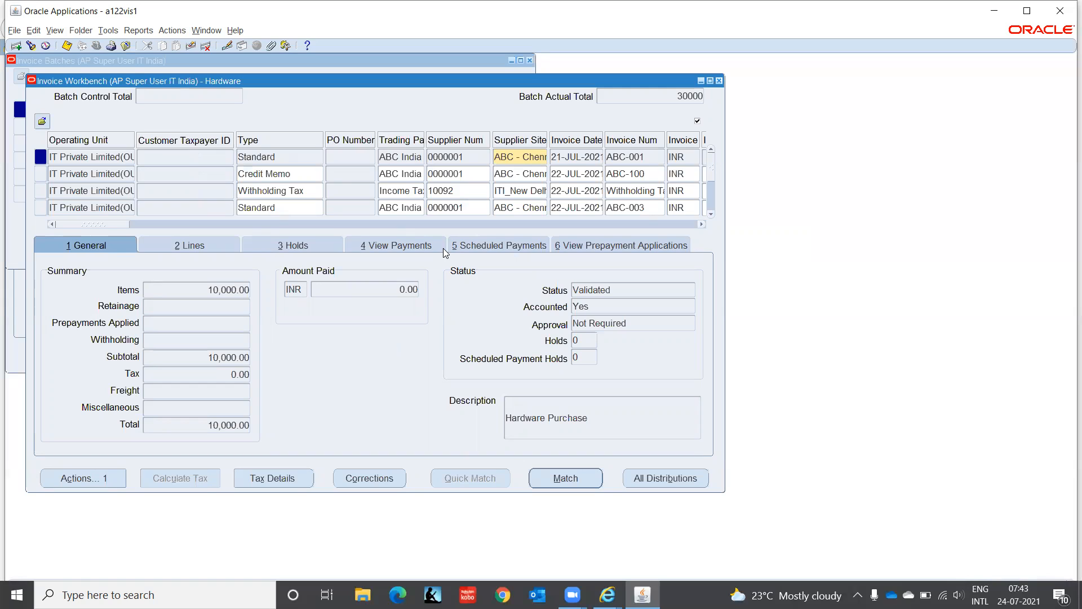
- Start a new Standard invoice in the first empty row, copying trading partner ABC India, supplier 0000001, from the invoice above
{"action": "left_click", "coordinate": [103, 206]}
{"action": "key", "text": "Down"}
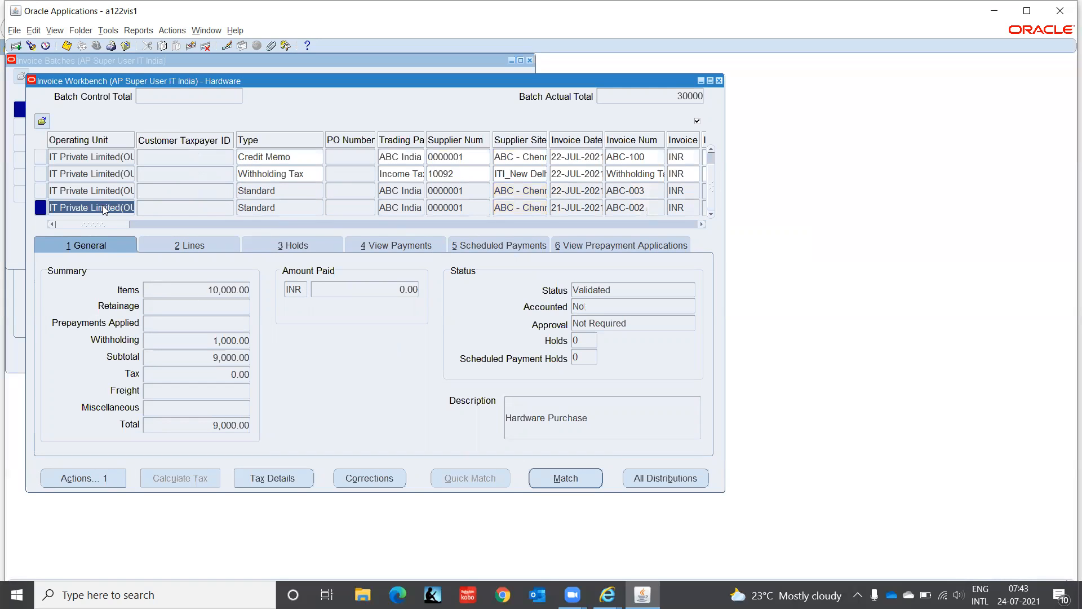
{"action": "key", "text": "Down"}
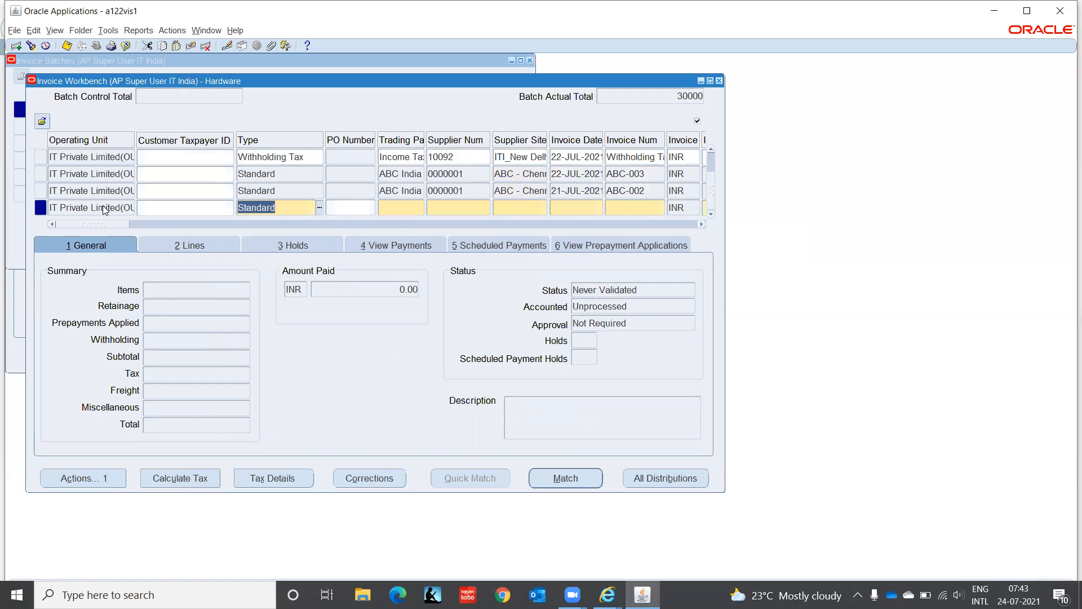
{"action": "key", "text": "Tab"}
{"action": "key", "text": "Tab"}
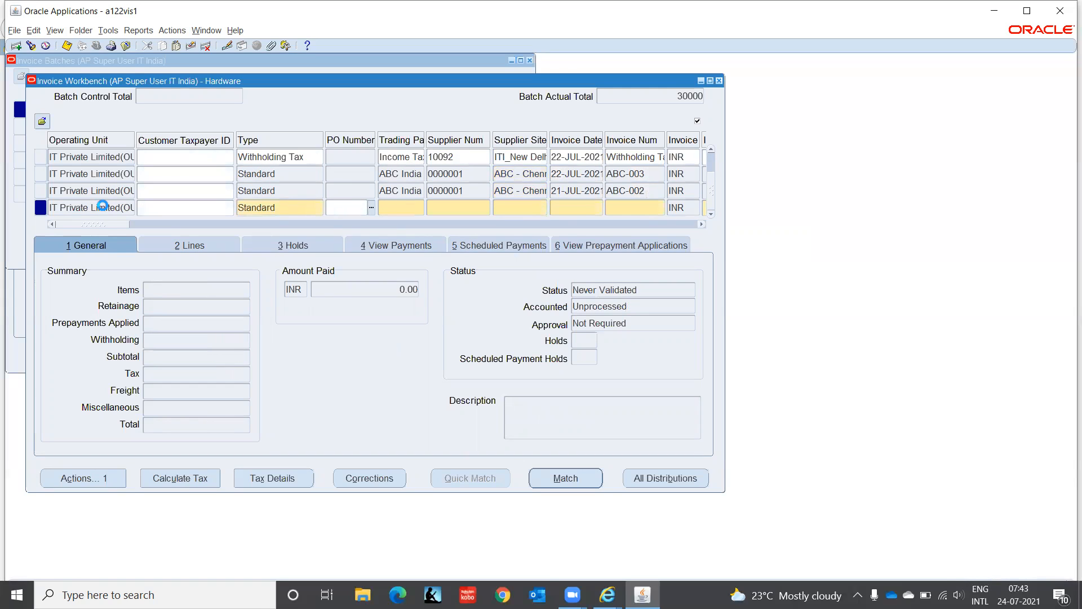
{"action": "key", "text": "shift+F5"}
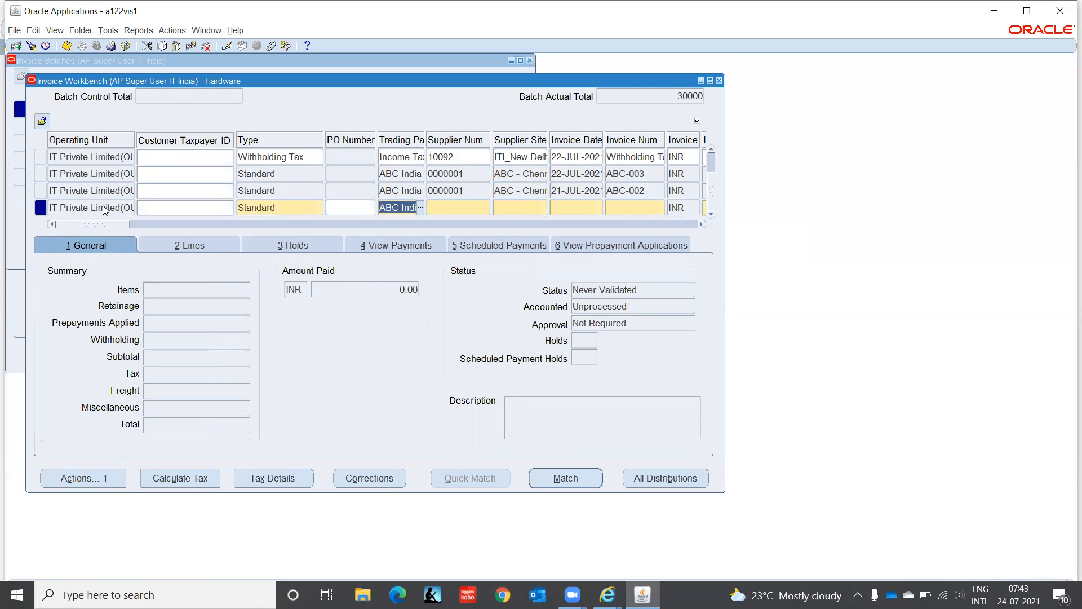
{"action": "key", "text": "Tab"}
{"action": "key", "text": "Tab"}
{"action": "key", "text": "Tab"}
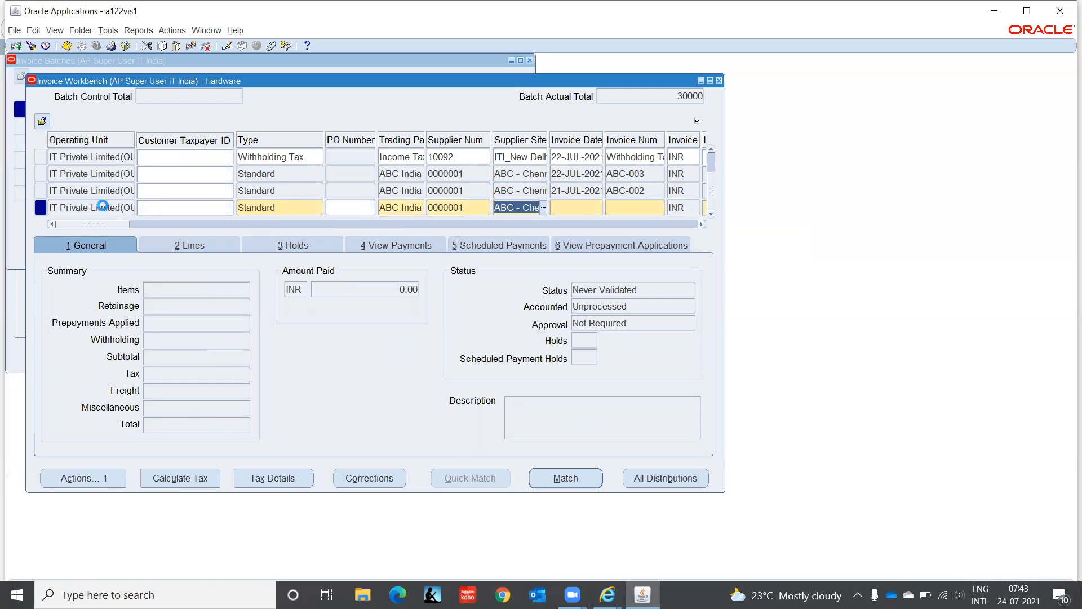
- Copy the invoice date 21-JUL-2021 from the invoice above and enter ABC-004 as the invoice number
{"action": "key", "text": "shift+F5"}
{"action": "key", "text": "Tab"}
{"action": "type", "text": "ABC"}
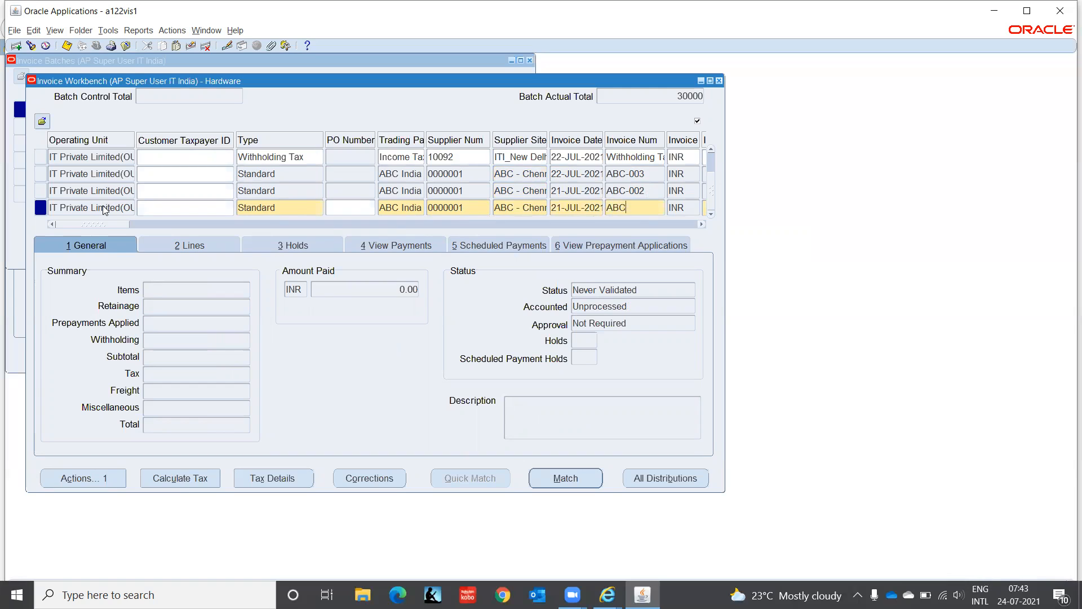
{"action": "type", "text": "-004"}
{"action": "key", "text": "Tab"}
- Set the invoice amount to 5,000 and copy the description "Hardware Purchase" from the invoice above
{"action": "key", "text": "Tab"}
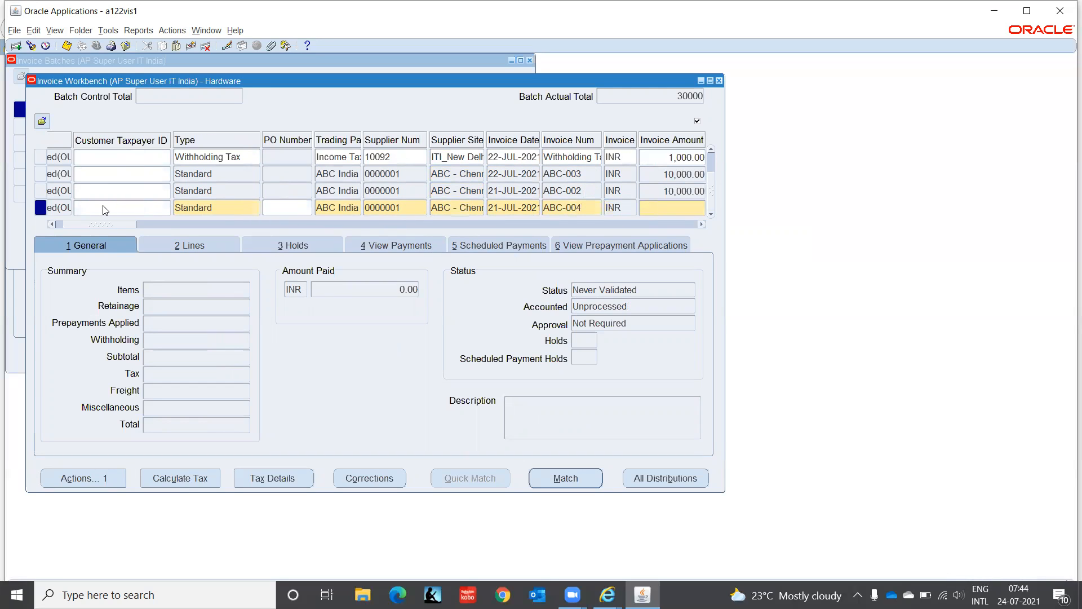
{"action": "type", "text": "5,000"}
{"action": "key", "text": "Tab"}
{"action": "key", "text": "Tab"}
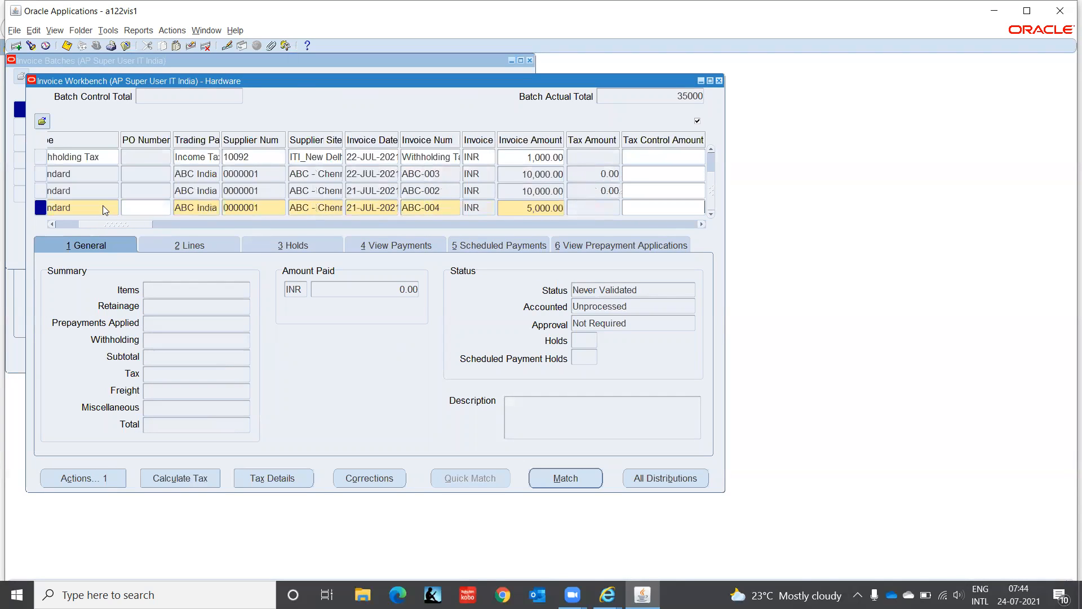
{"action": "key", "text": "Tab"}
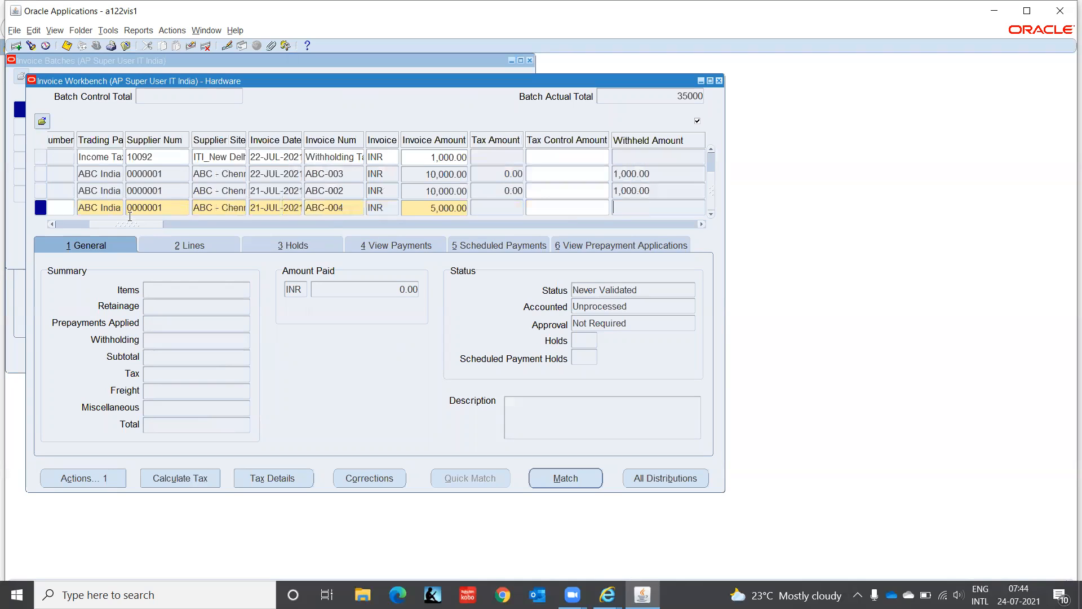
{"action": "left_click_drag", "start_coordinate": [131, 227], "coordinate": [248, 230]}
{"action": "left_click", "coordinate": [239, 208]}
{"action": "key", "text": "shift+F5"}
{"action": "key", "text": "Tab"}
- Set the new invoice's terms to 5/10 Full 30 Days and its payment method to CHECK
{"action": "left_click_drag", "start_coordinate": [224, 224], "coordinate": [383, 179]}
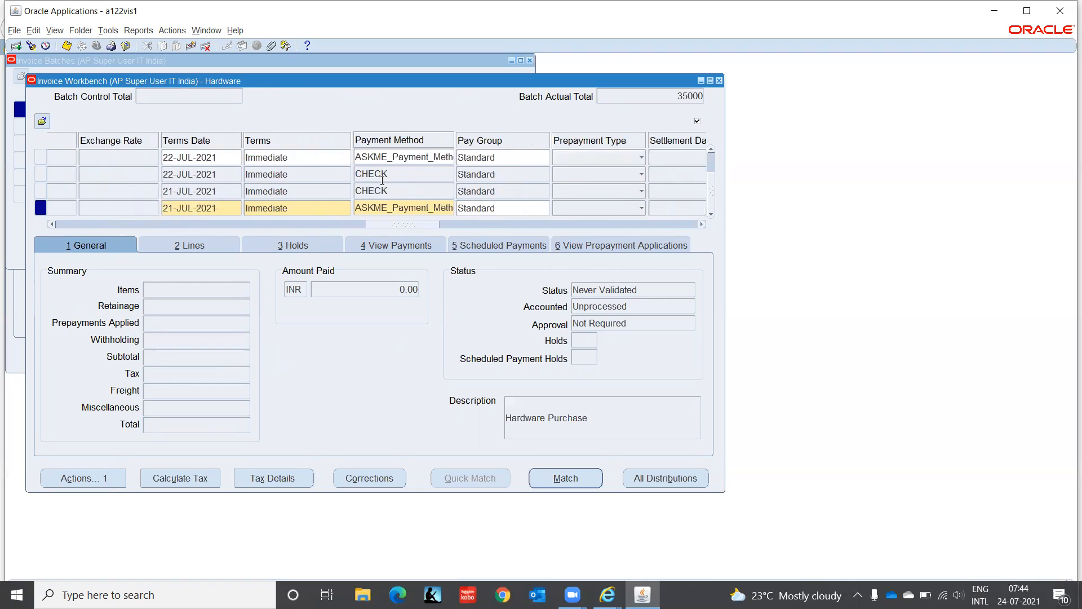
{"action": "left_click", "coordinate": [289, 207]}
{"action": "double_click", "coordinate": [299, 206]}
{"action": "type", "text": "5/10"}
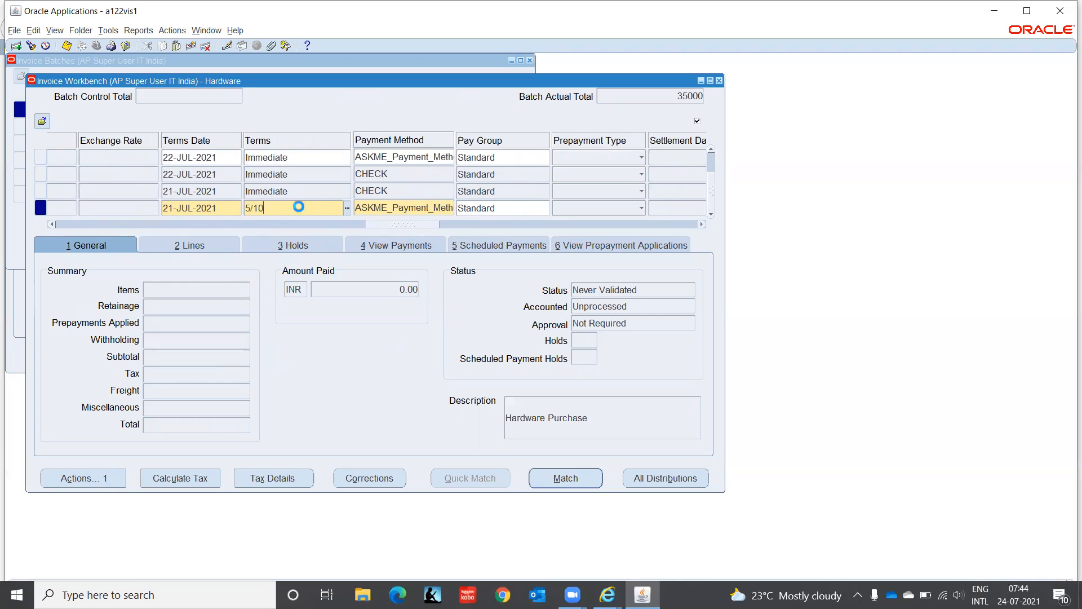
{"action": "key", "text": "Tab"}
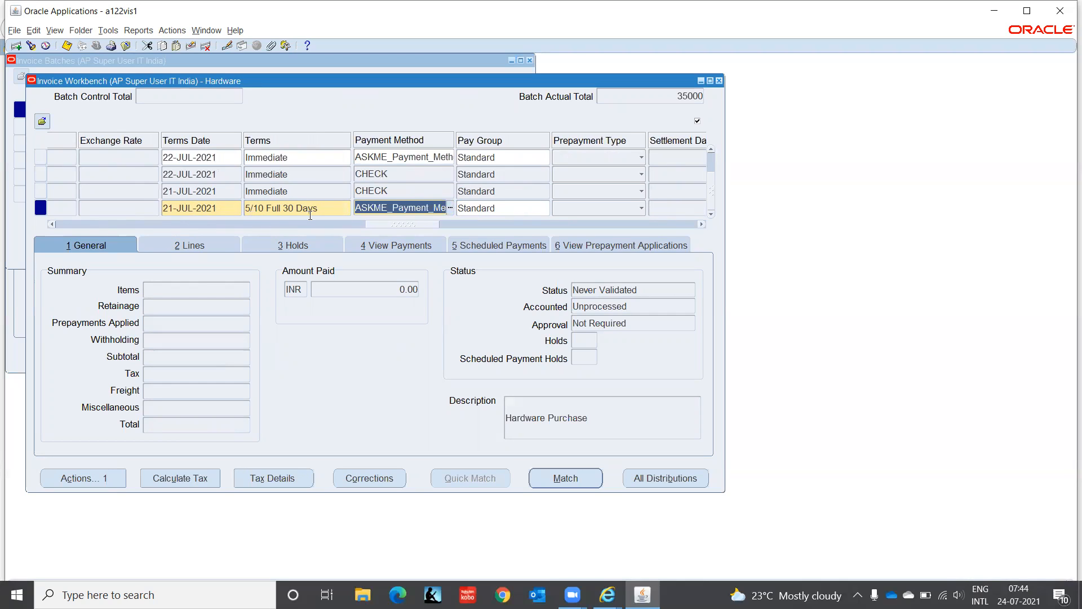
{"action": "type", "text": "Check"}
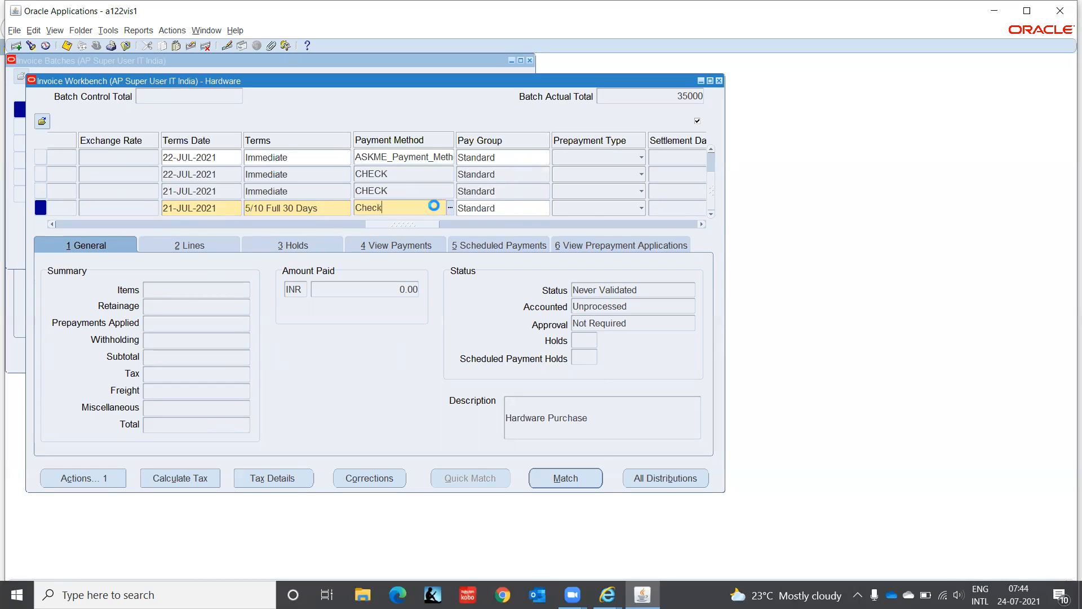
{"action": "key", "text": "Tab"}
{"action": "key", "text": "Return"}
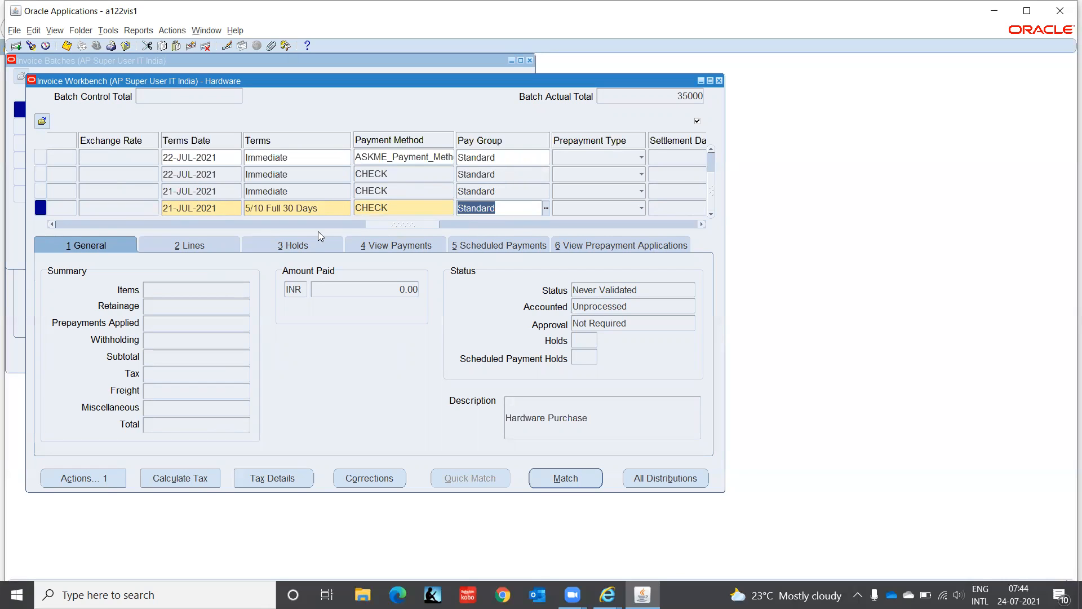
- Enter x as the XXX value in the invoice's descriptive flexfield and accept the additional information for India with an empty context value
{"action": "left_click_drag", "start_coordinate": [378, 227], "coordinate": [688, 236]}
{"action": "left_click", "coordinate": [680, 206]}
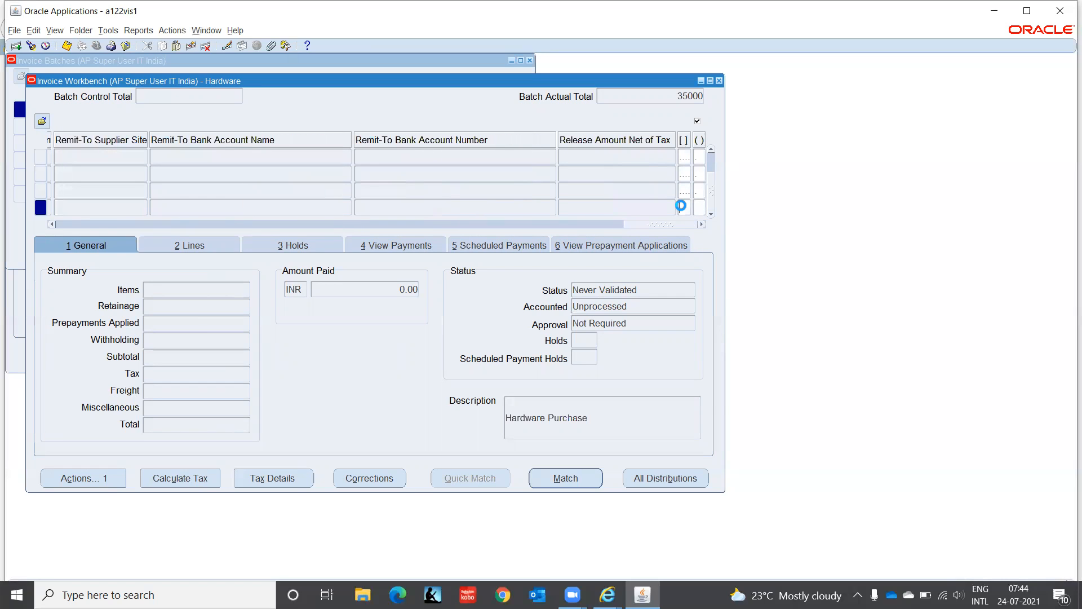
{"action": "type", "text": "x"}
{"action": "left_click", "coordinate": [641, 385]}
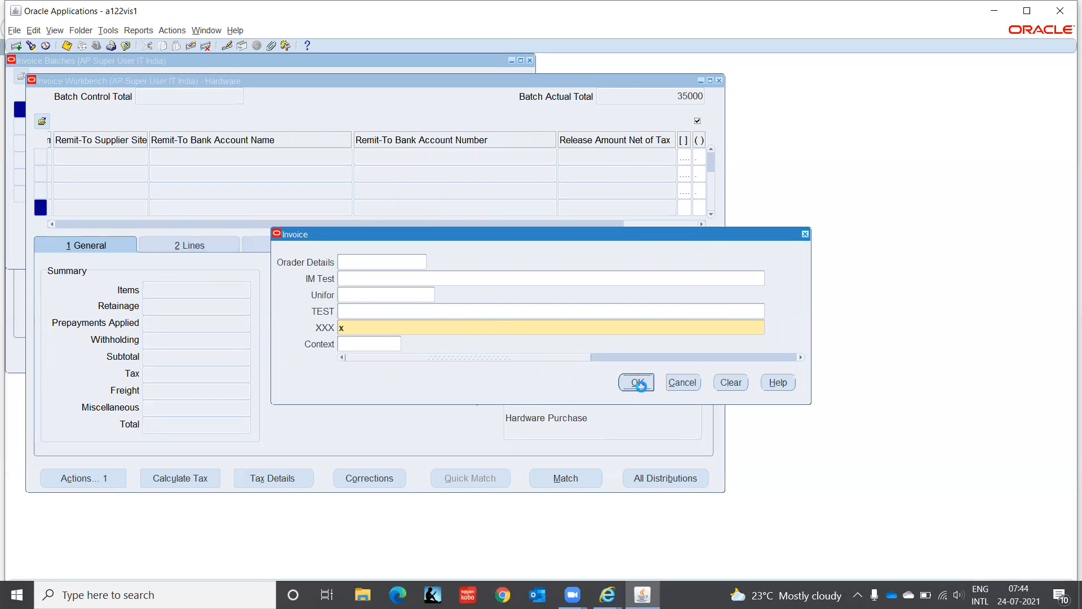
{"action": "left_click", "coordinate": [630, 344]}
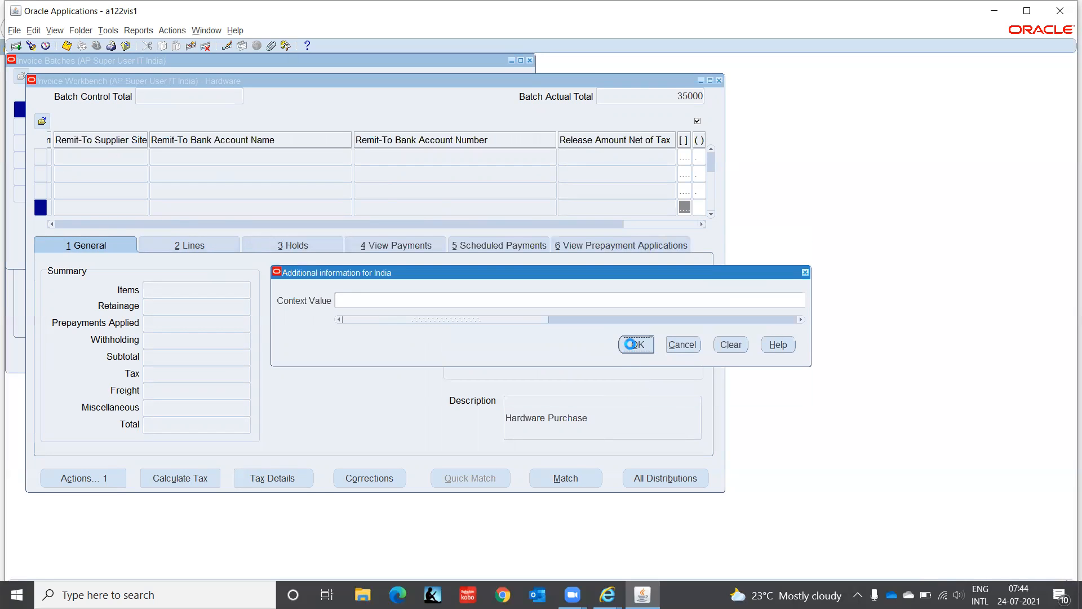
{"action": "left_click", "coordinate": [631, 344]}
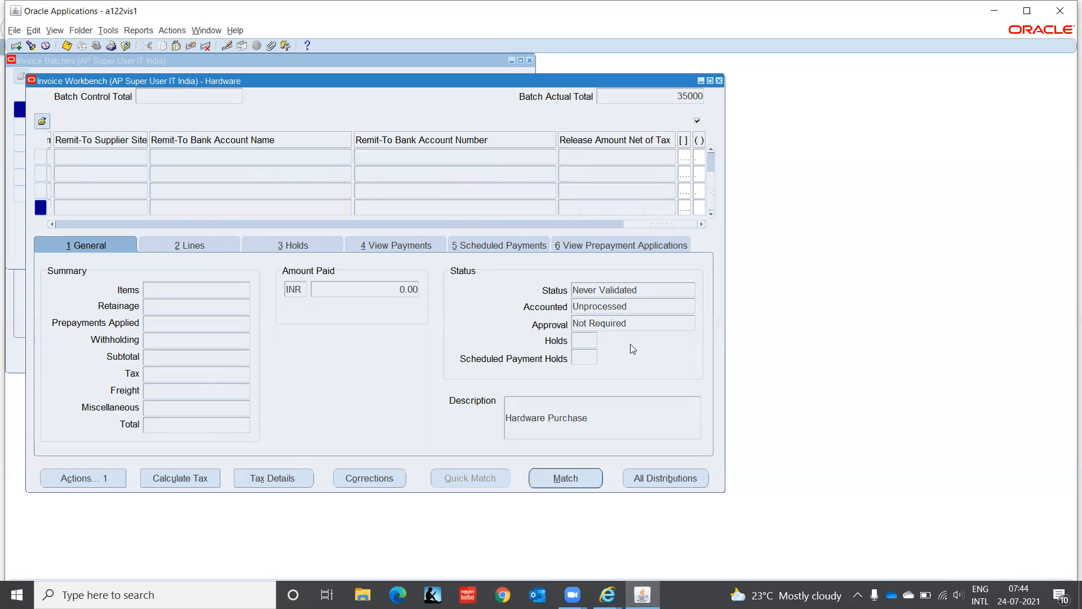
- Show the Voucher Number field in the invoice grid and set the new invoice's voucher number to 5
{"action": "left_click_drag", "start_coordinate": [645, 225], "coordinate": [76, 222]}
{"action": "left_click", "coordinate": [299, 207]}
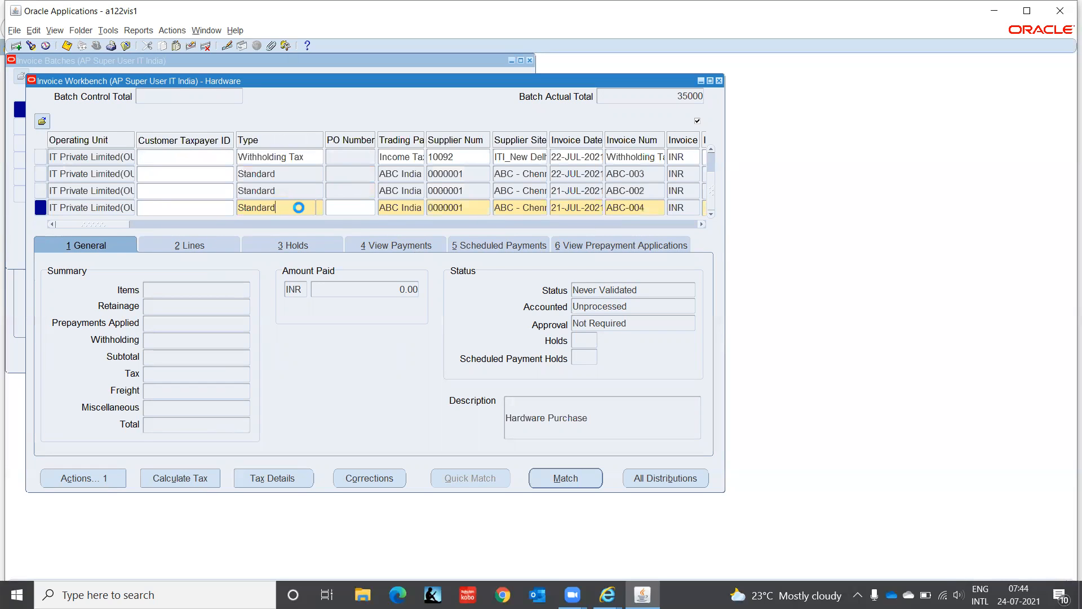
{"action": "right_click", "coordinate": [299, 207]}
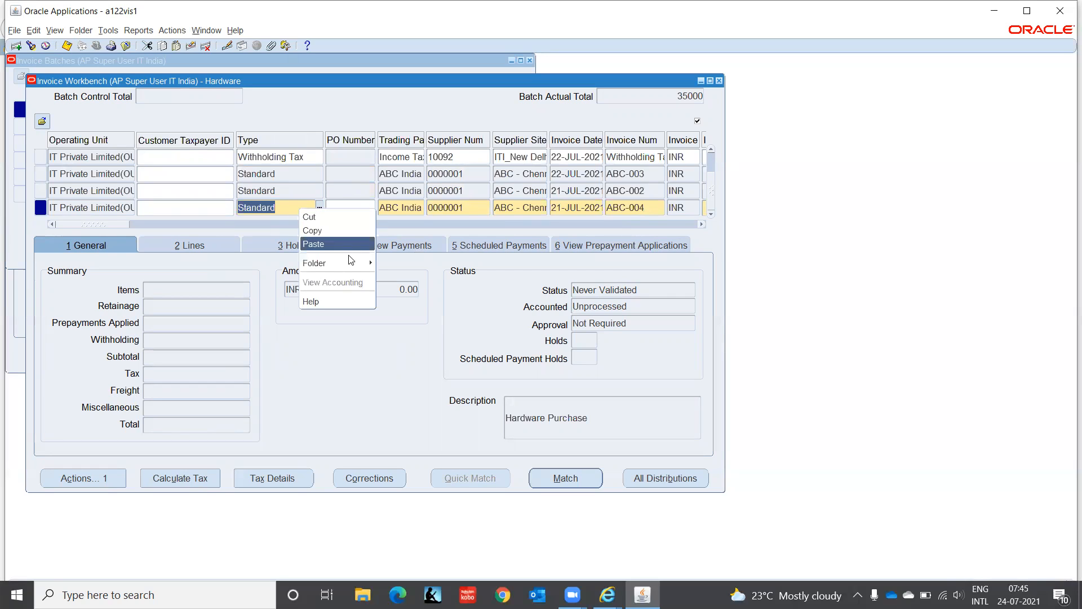
{"action": "mouse_move", "coordinate": [355, 262]}
{"action": "left_click", "coordinate": [394, 264]}
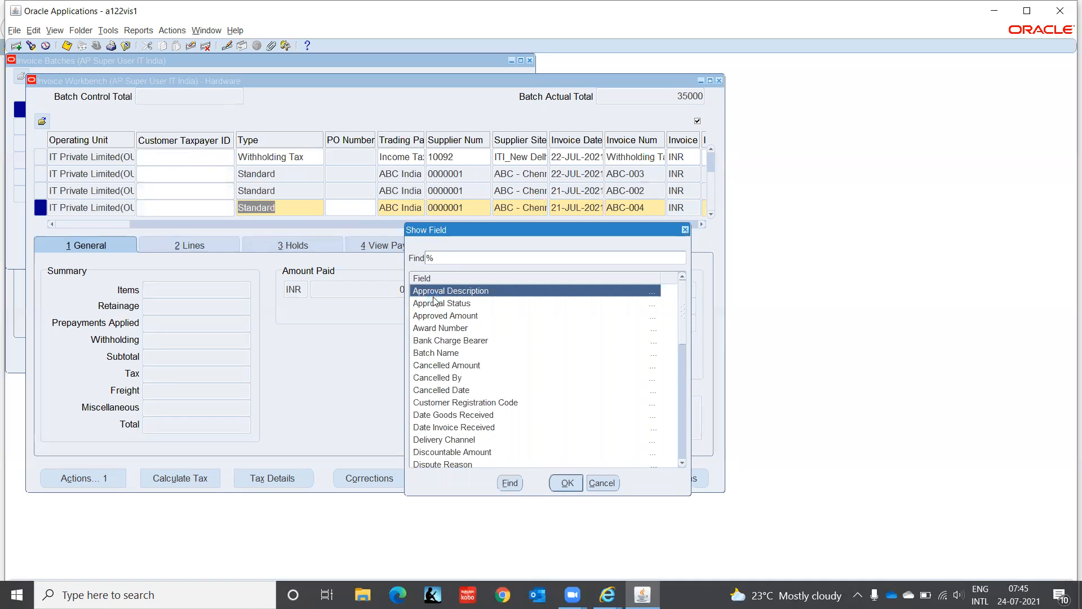
{"action": "type", "text": "v"}
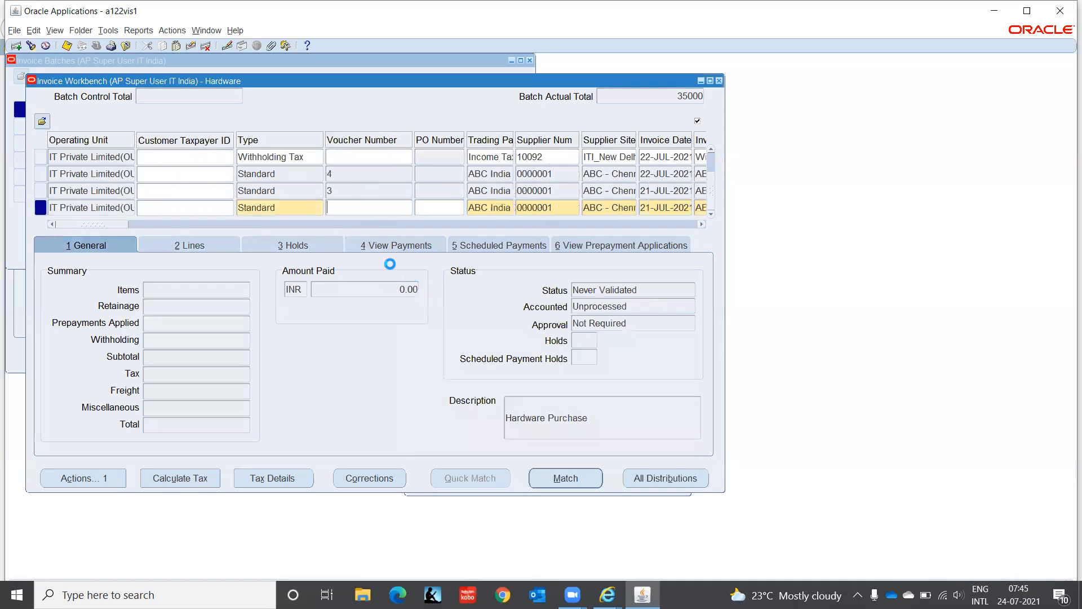
{"action": "type", "text": "5"}
{"action": "key", "text": "Tab"}
- Enter an amount of 5,000 for the first Item line of the invoice
{"action": "left_click", "coordinate": [191, 246]}
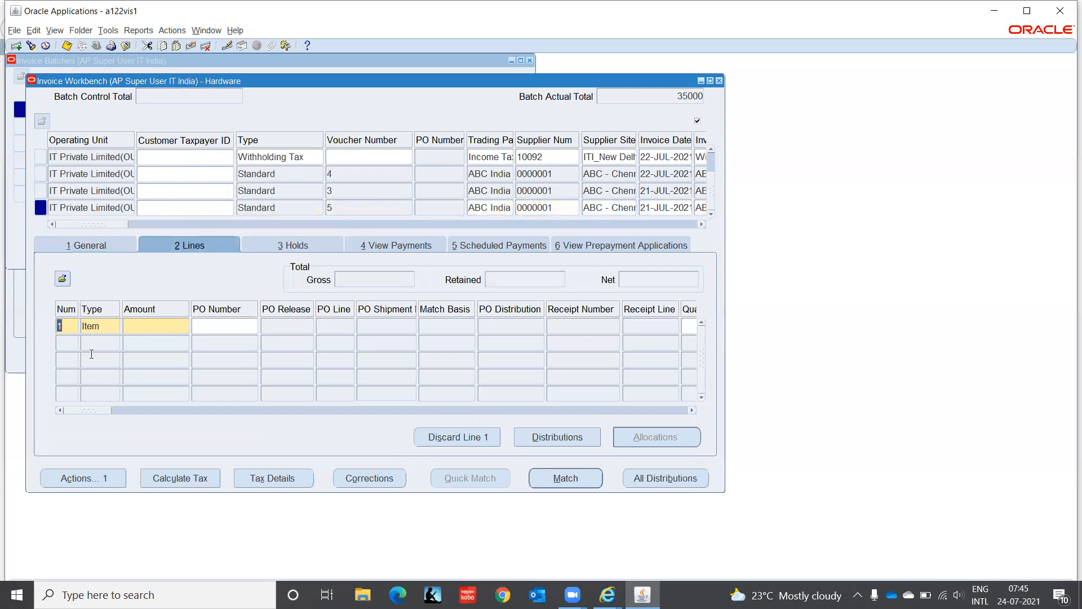
{"action": "left_click", "coordinate": [143, 327]}
{"action": "type", "text": "5,00"}
{"action": "type", "text": "000"}
{"action": "key", "text": "Tab"}
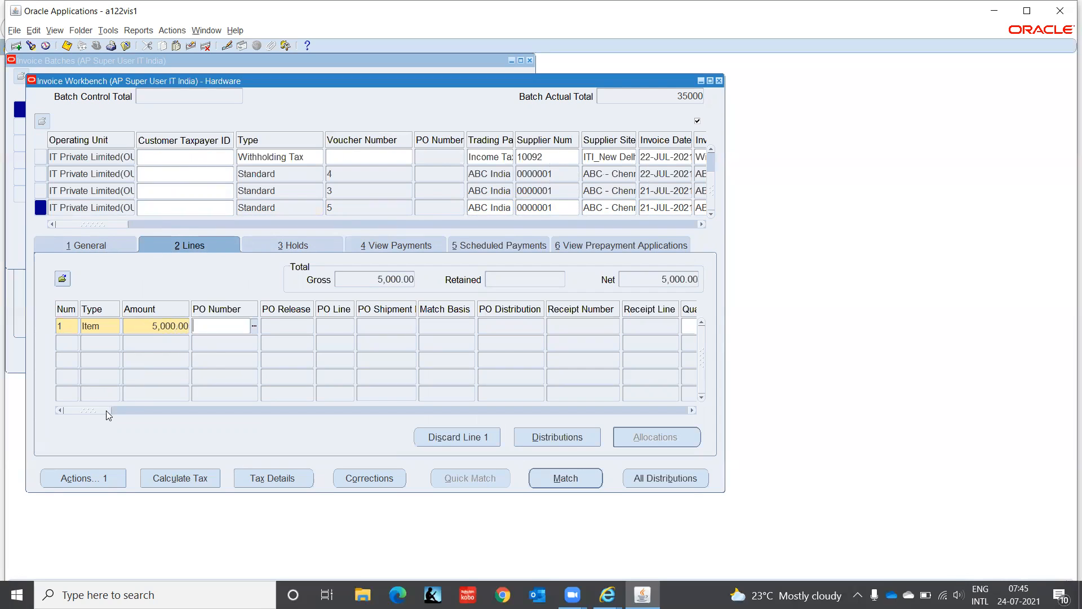
- Assign the distribution set Cost of Goods Sold to the invoice's item line
{"action": "left_click_drag", "start_coordinate": [101, 410], "coordinate": [173, 423]}
{"action": "left_click", "coordinate": [271, 326]}
{"action": "left_click", "coordinate": [341, 327]}
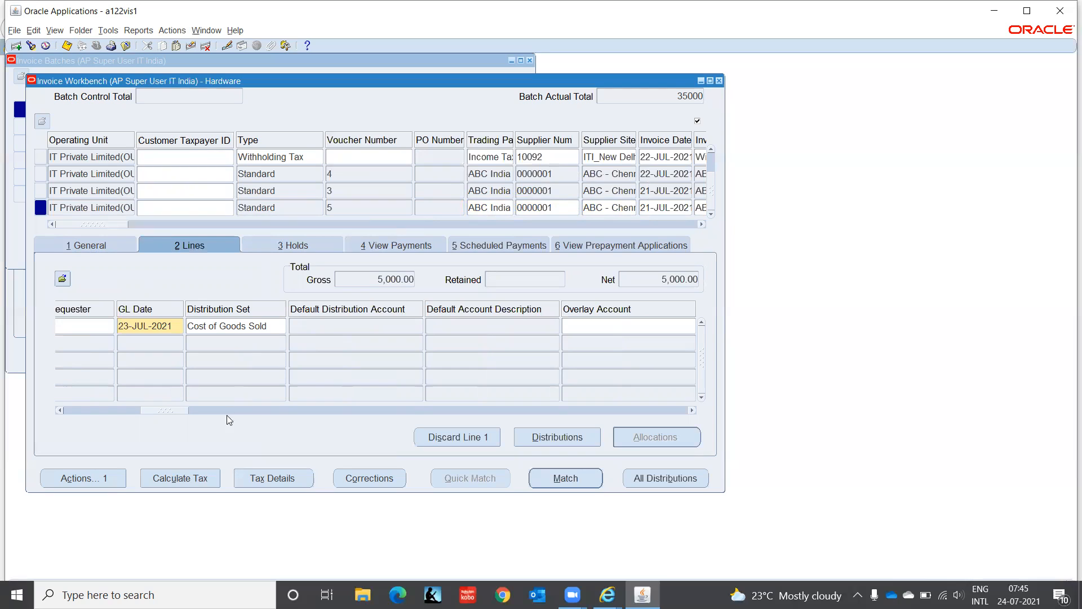
- Return to the invoice's general summary and run the Validate action on the invoice
{"action": "left_click_drag", "start_coordinate": [171, 413], "coordinate": [42, 419]}
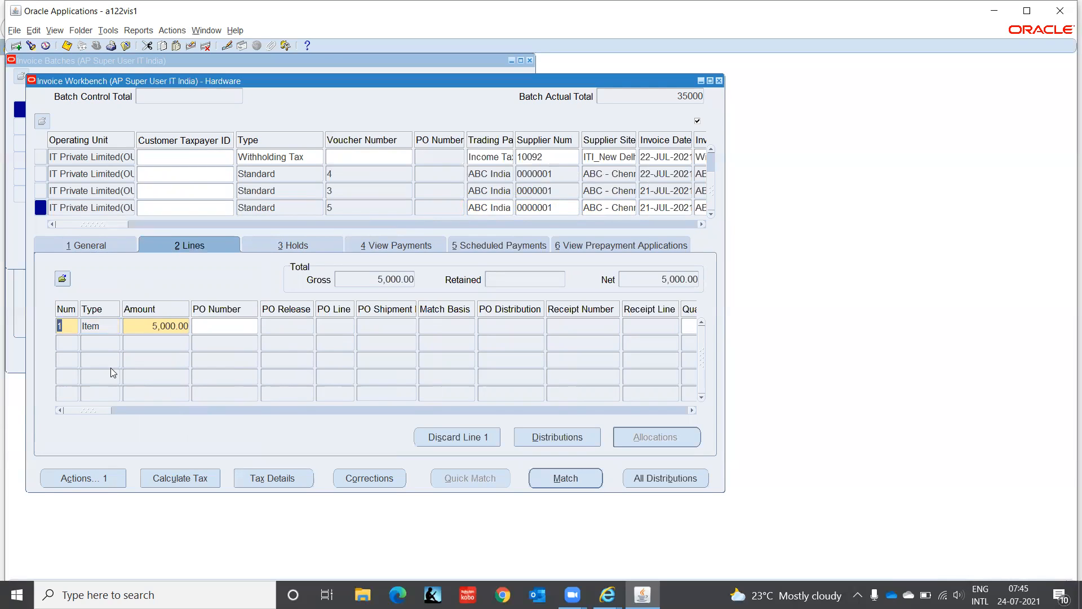
{"action": "left_click", "coordinate": [94, 242]}
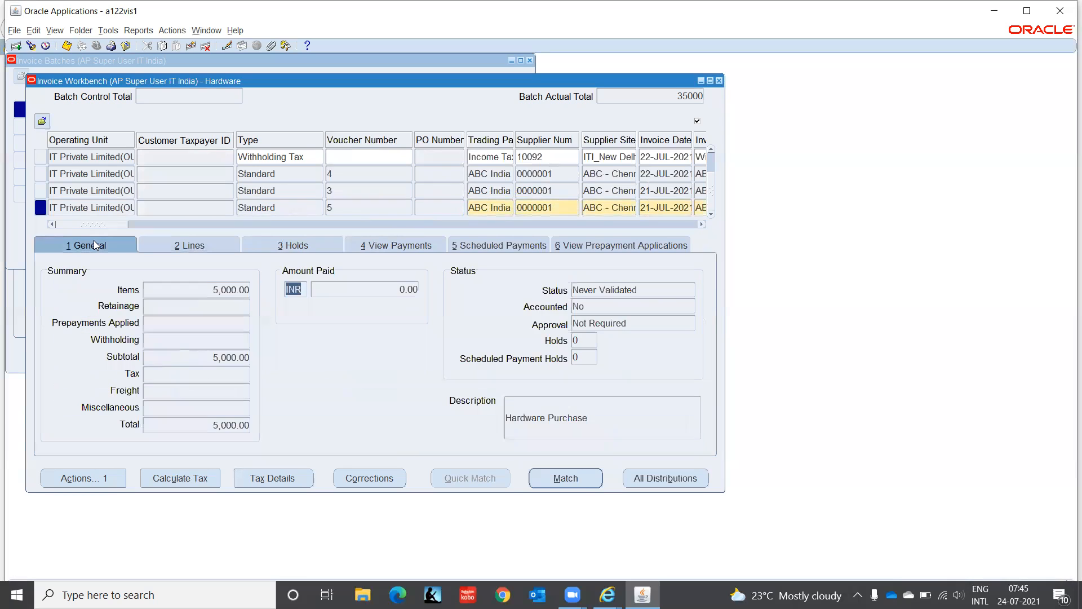
{"action": "left_click", "coordinate": [83, 477]}
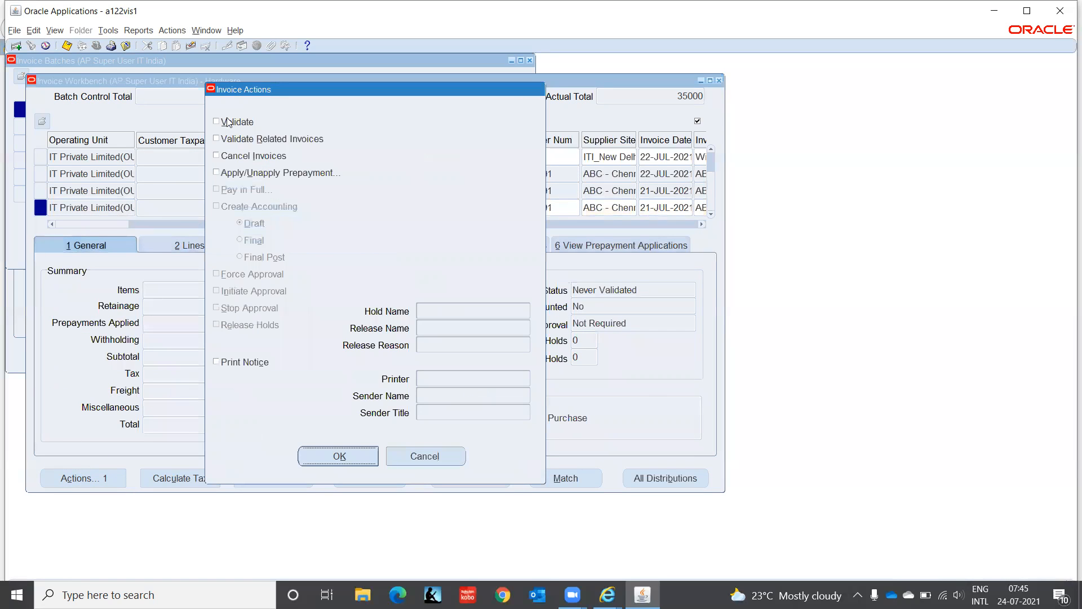
{"action": "key", "text": "space"}
{"action": "left_click", "coordinate": [336, 458]}
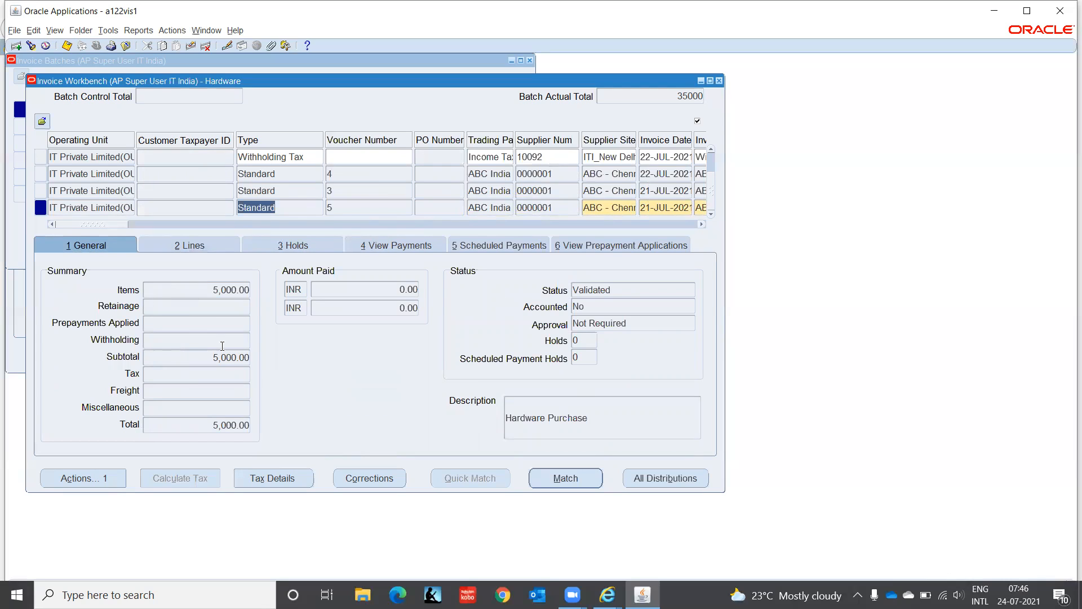
- Review the distribution set on the invoice's item line and inspect its generated distributions, then close the Distributions window
{"action": "left_click", "coordinate": [193, 248]}
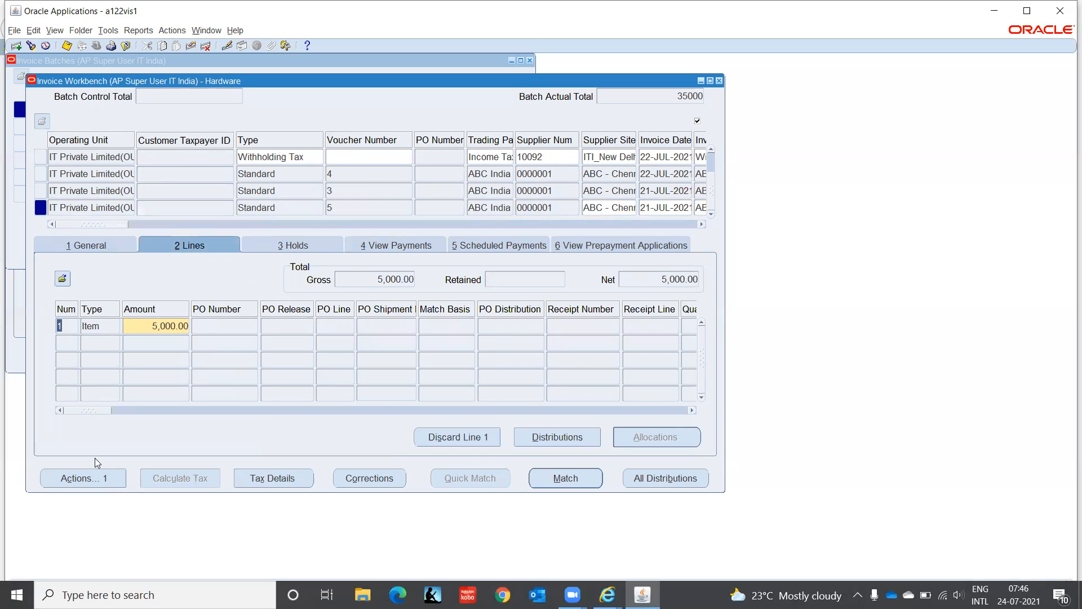
{"action": "left_click_drag", "start_coordinate": [92, 409], "coordinate": [152, 412]}
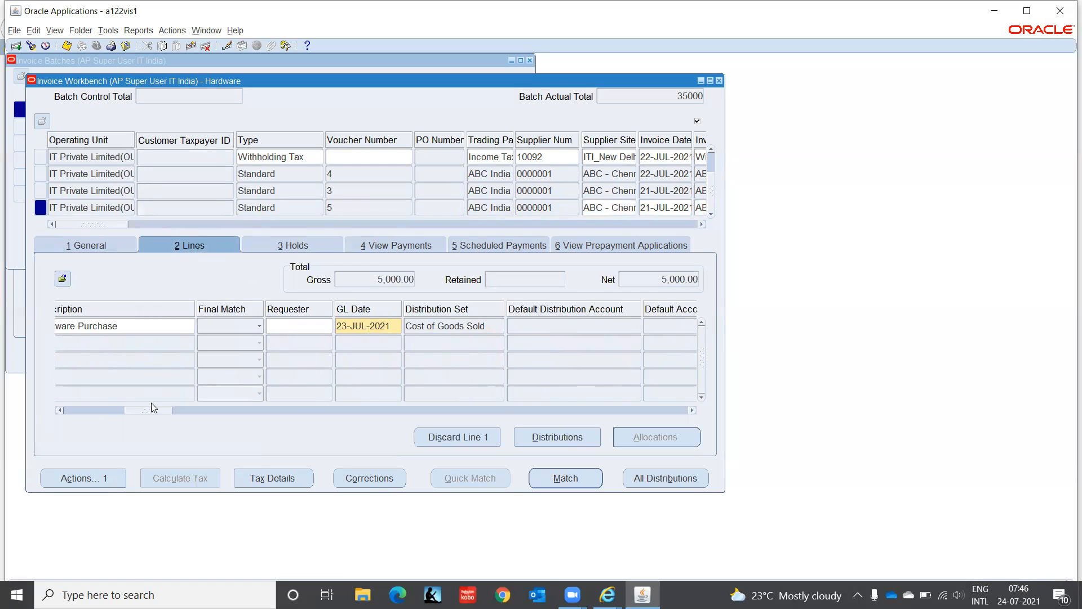
{"action": "left_click_drag", "start_coordinate": [145, 411], "coordinate": [3, 416]}
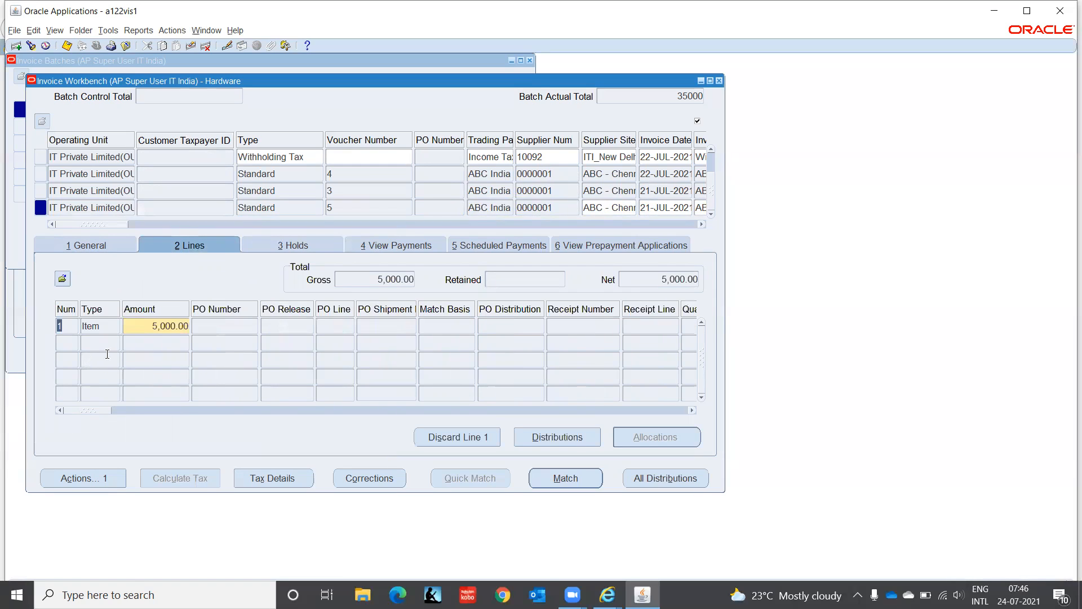
{"action": "left_click", "coordinate": [147, 325]}
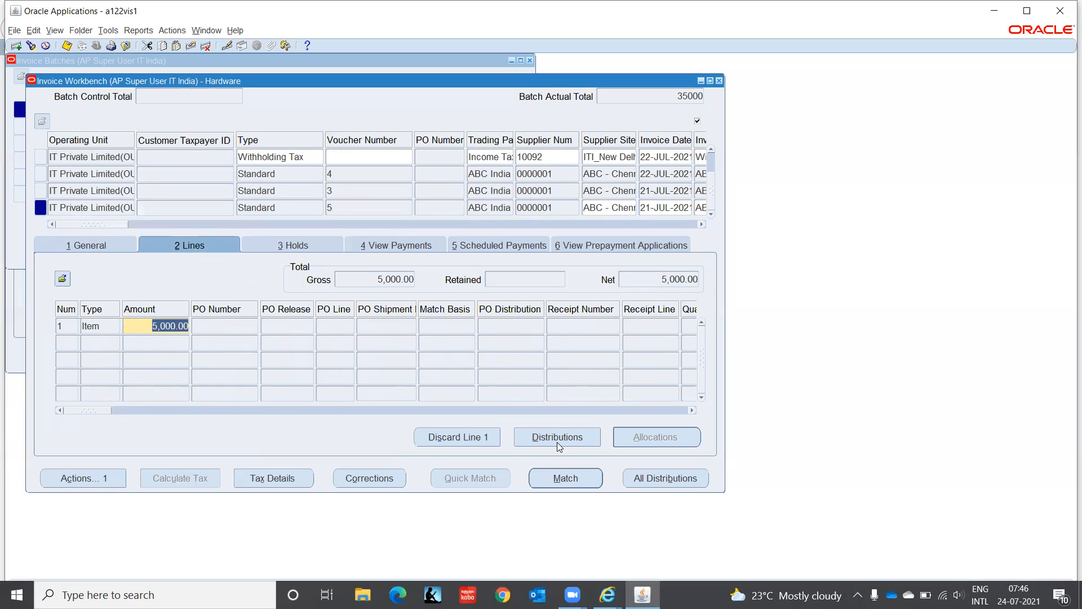
{"action": "left_click", "coordinate": [575, 435]}
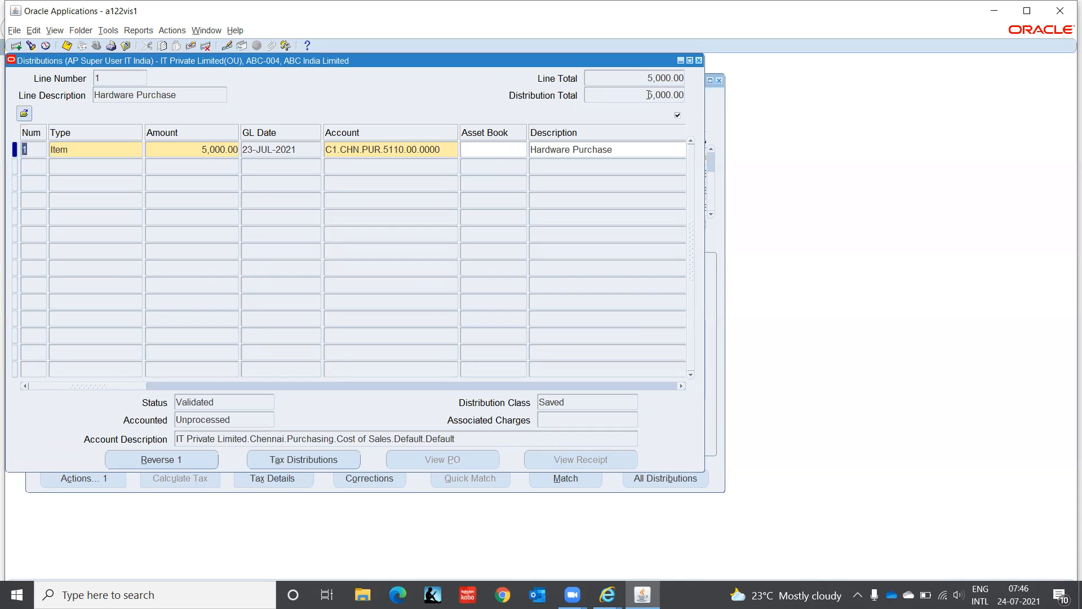
{"action": "left_click", "coordinate": [699, 61]}
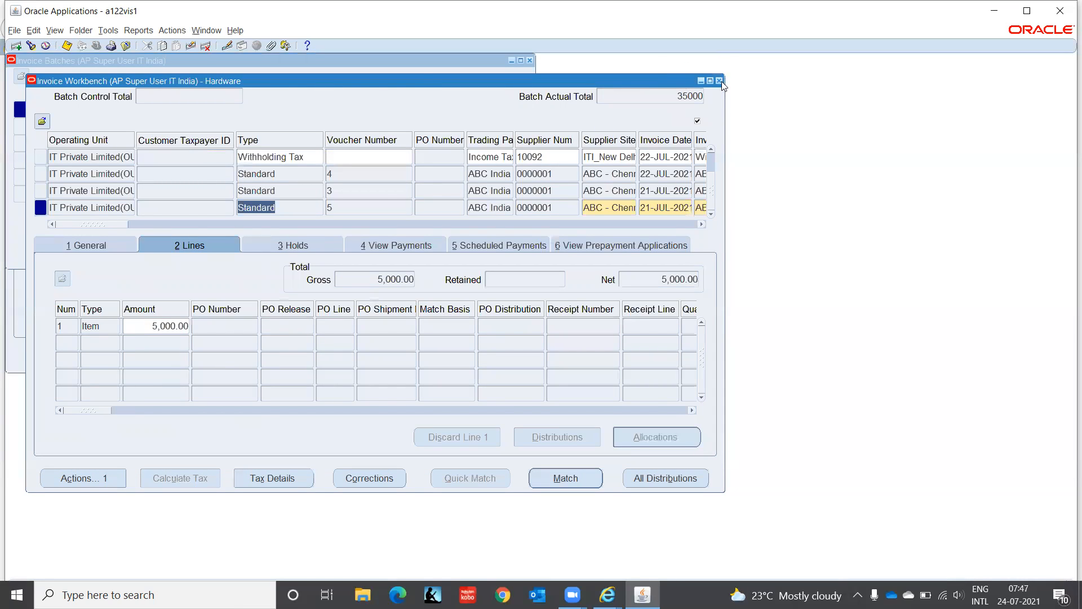
- Close the Invoice Workbench and Invoice Batches windows and collapse the whole navigator function list
{"action": "left_click", "coordinate": [719, 81]}
{"action": "left_click", "coordinate": [529, 61]}
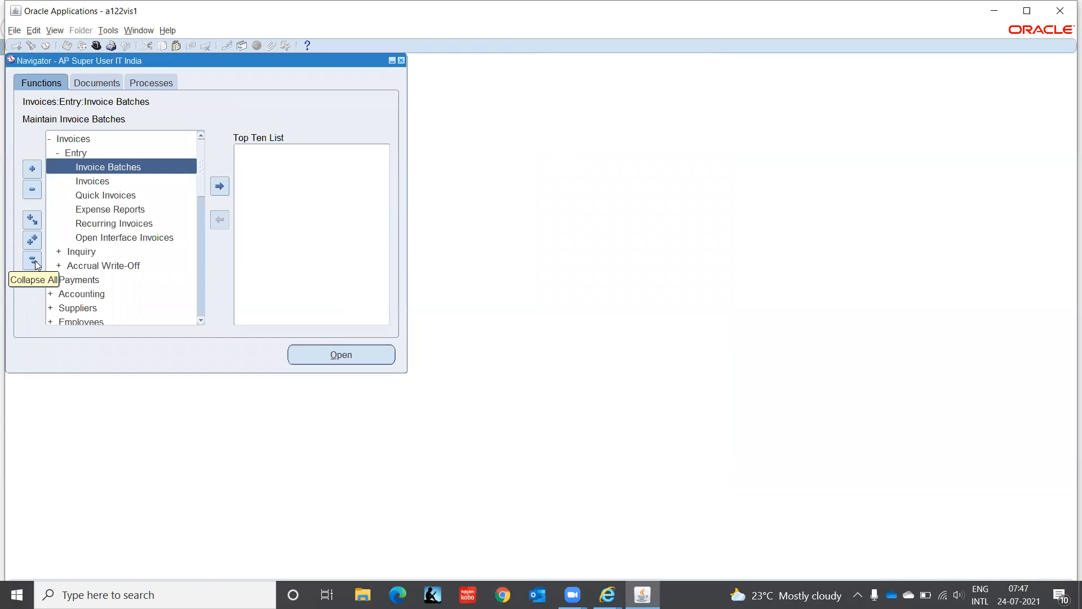
{"action": "left_click", "coordinate": [35, 264]}
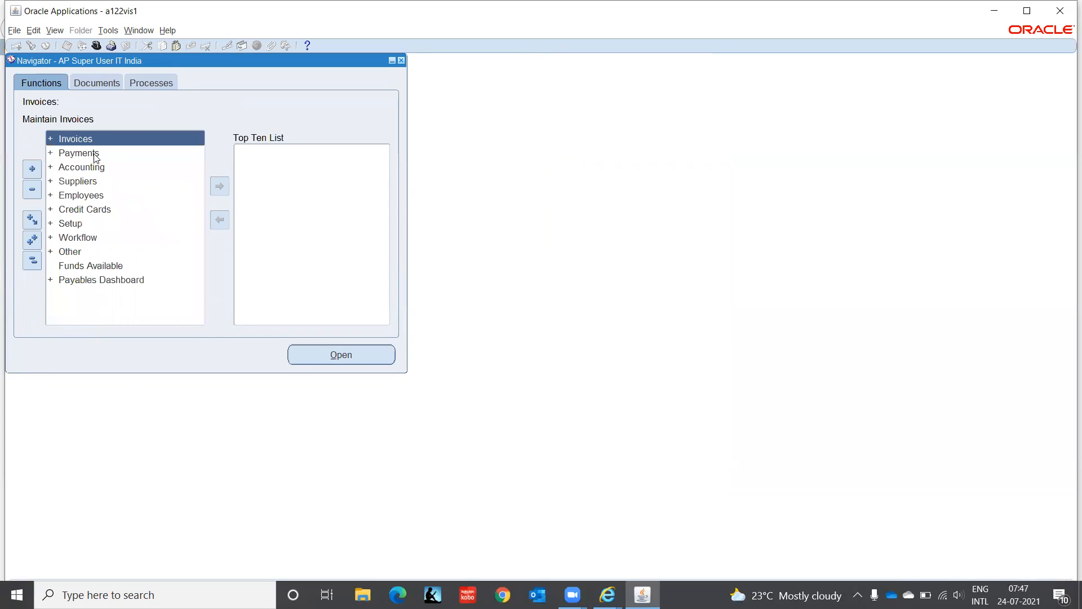
- Open the Hold and Release Names form from the invoice setup functions
{"action": "left_click", "coordinate": [82, 223]}
{"action": "double_click", "coordinate": [82, 223]}
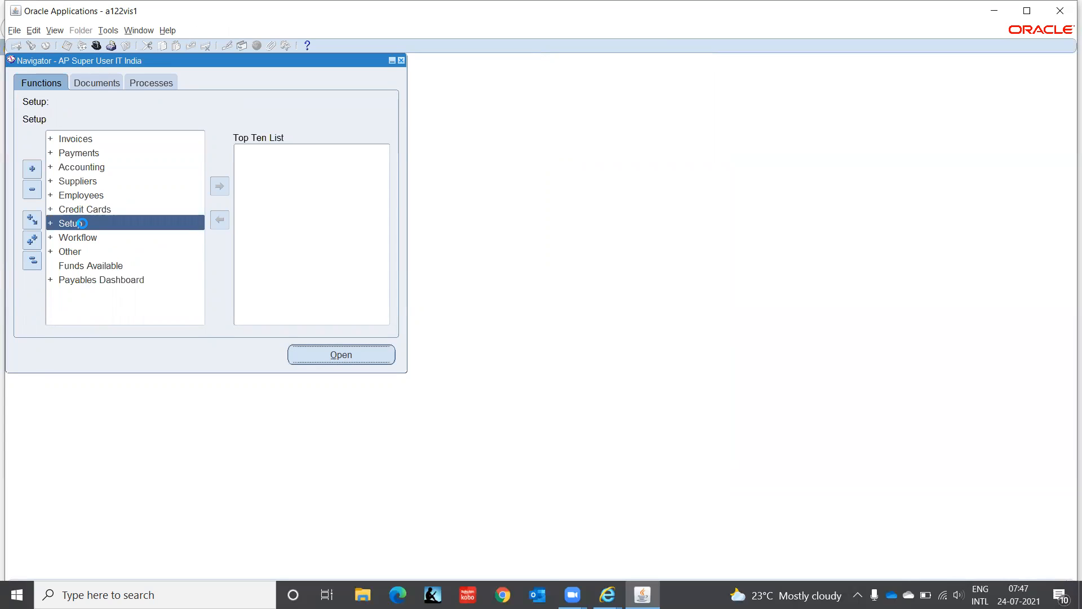
{"action": "key", "text": "Return"}
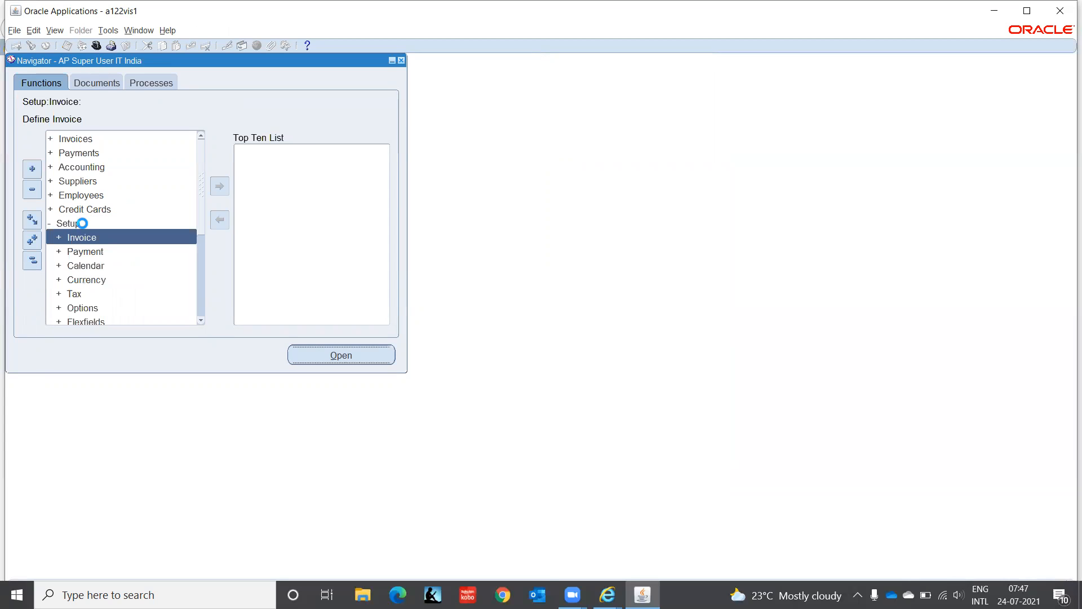
{"action": "key", "text": "Down"}
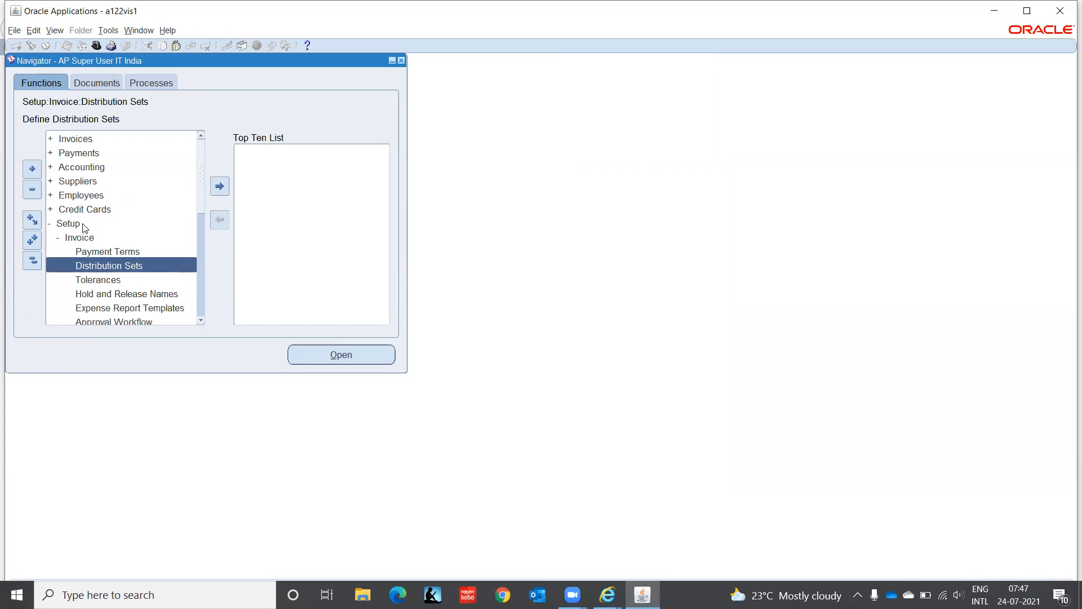
{"action": "key", "text": "Down"}
{"action": "key", "text": "Down"}
{"action": "key", "text": "Down"}
{"action": "key", "text": "Down"}
{"action": "key", "text": "Down"}
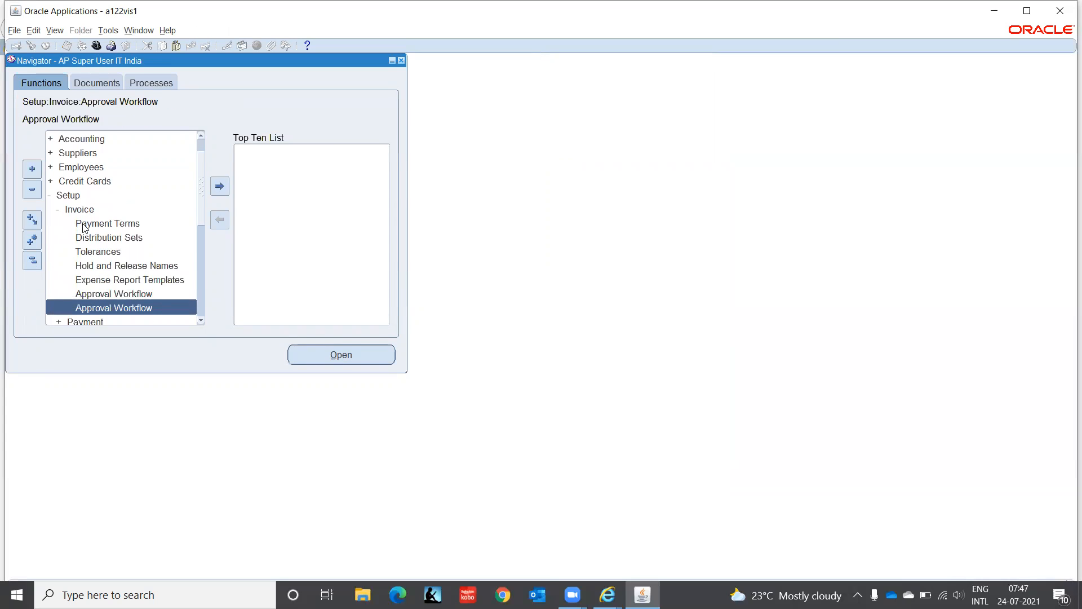
{"action": "key", "text": "Up"}
{"action": "key", "text": "Up"}
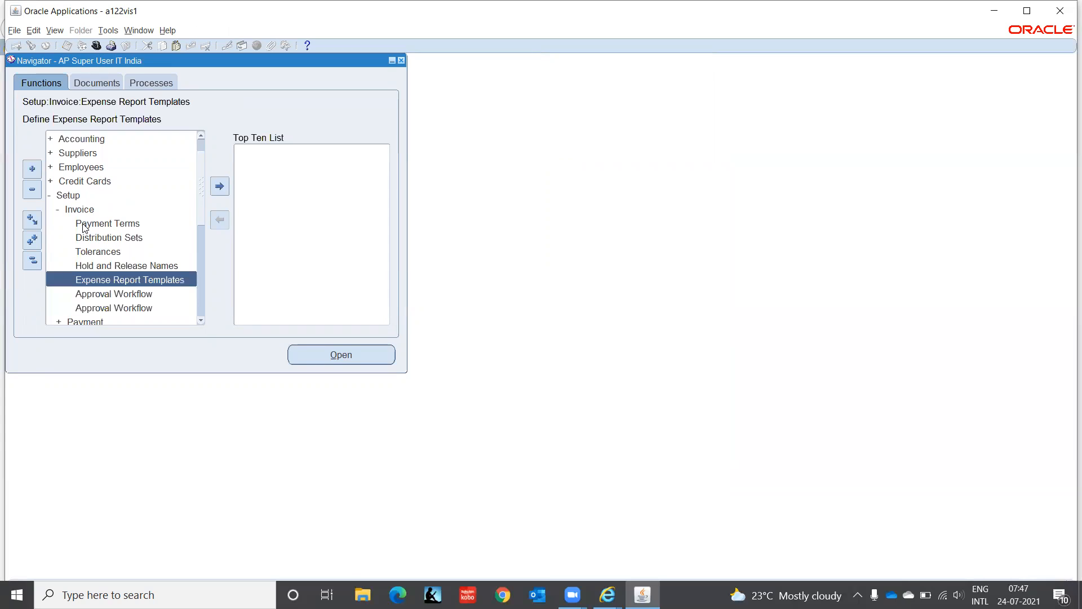
{"action": "key", "text": "Up"}
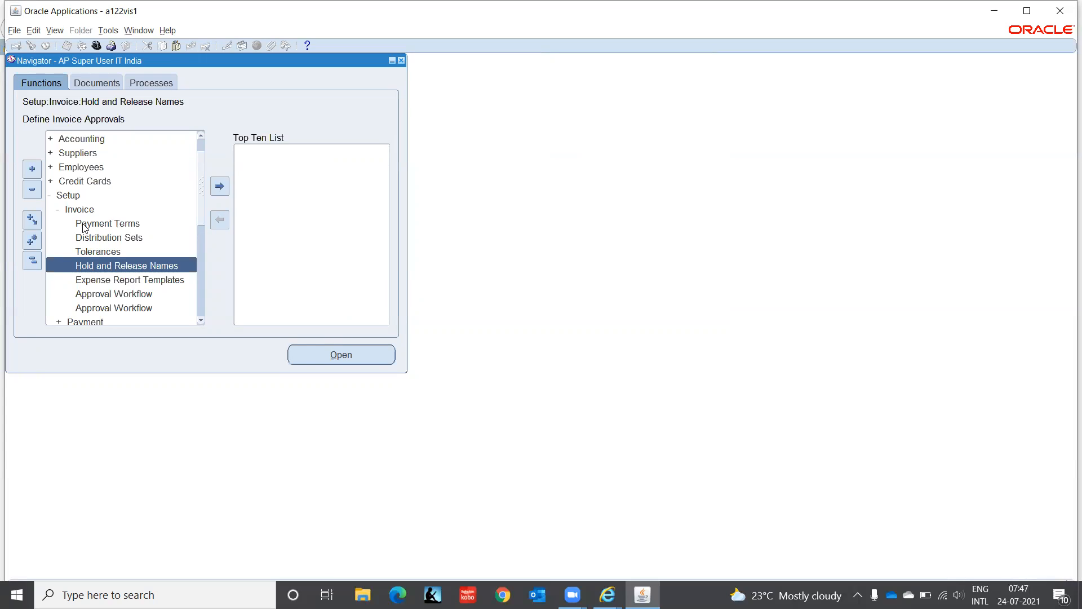
{"action": "key", "text": "Down"}
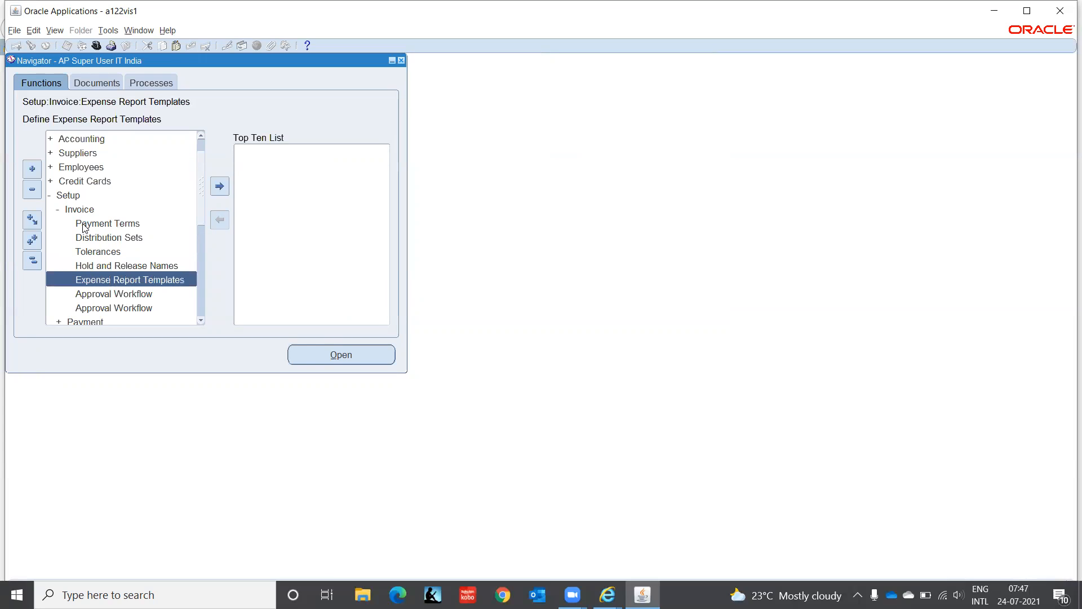
{"action": "key", "text": "Up"}
{"action": "key", "text": "Return"}
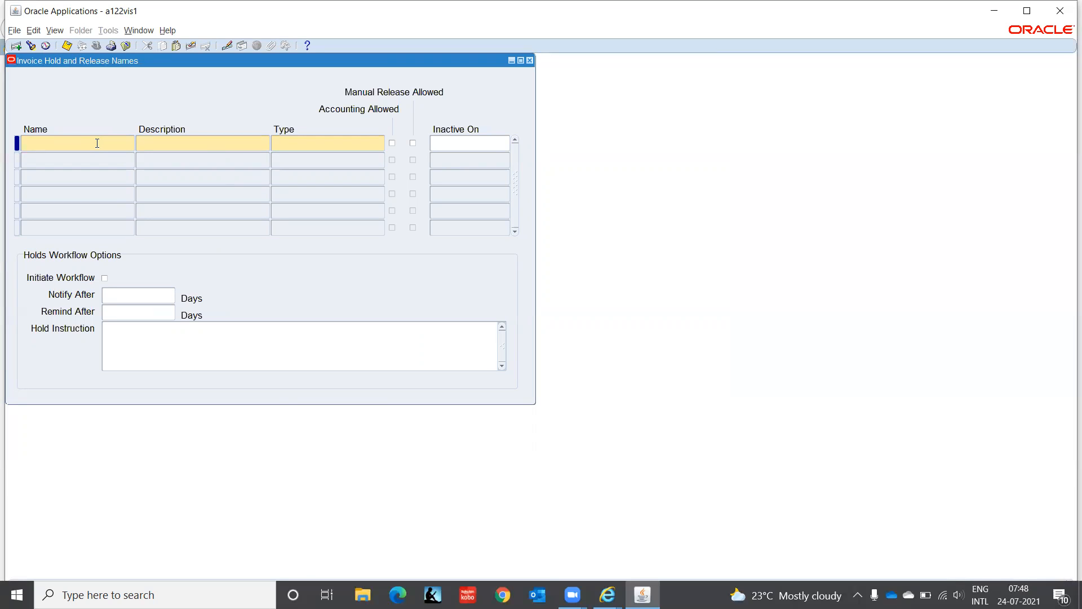
- Enter No Accounting as both the name and the description of the first hold record
{"action": "type", "text": "No AccountingNo Accounting"}
{"action": "key", "text": "Tab"}
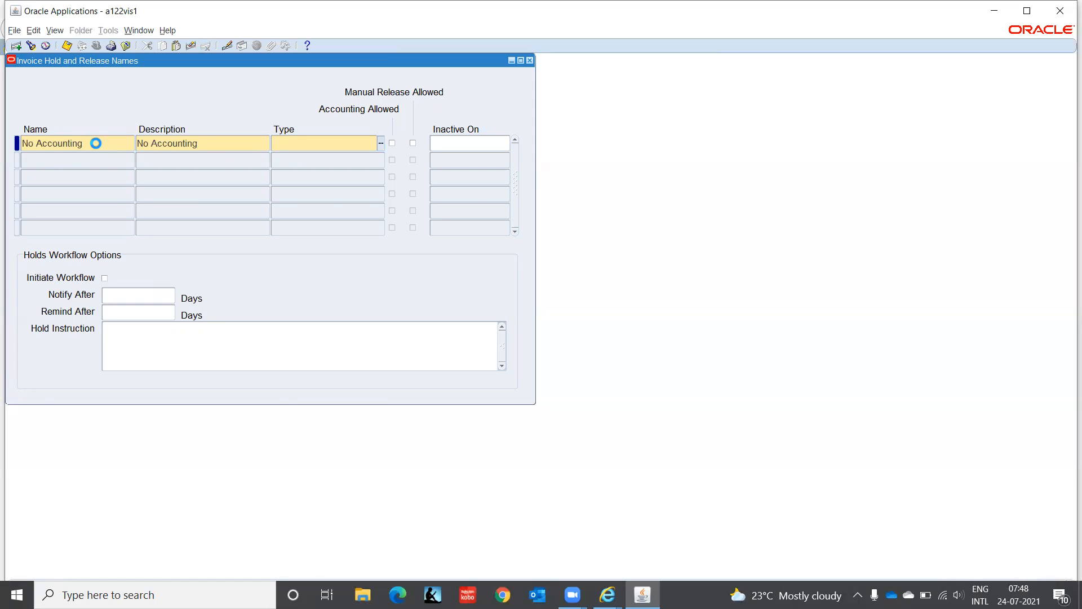
- Set the No Accounting record's type to Invoice Hold Reason and allow its manual release
{"action": "key", "text": "ctrl+l"}
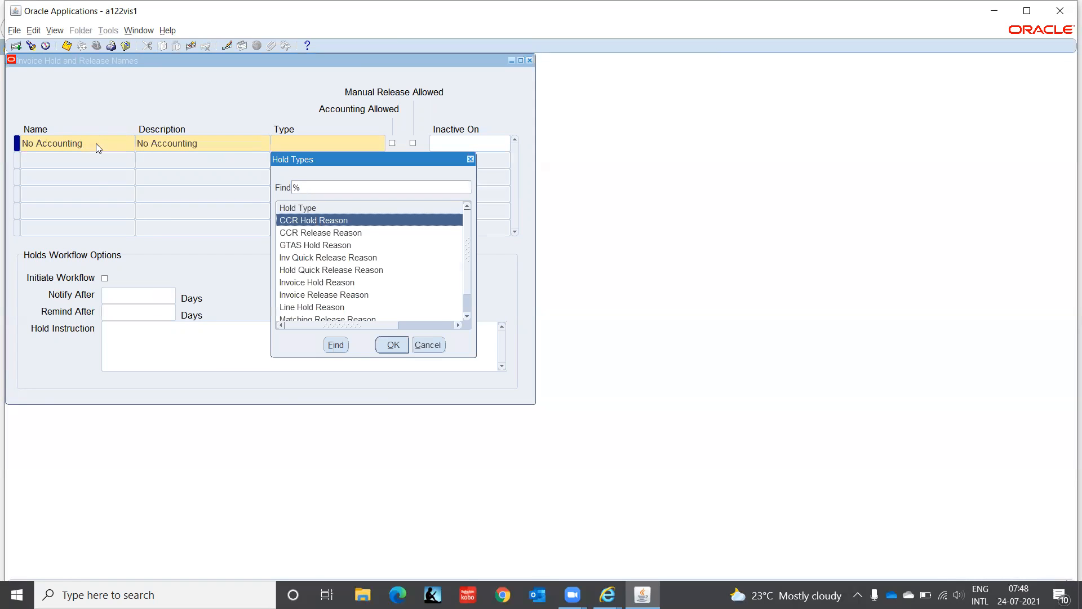
{"action": "left_click", "coordinate": [354, 261]}
{"action": "key", "text": "Down"}
{"action": "key", "text": "Down"}
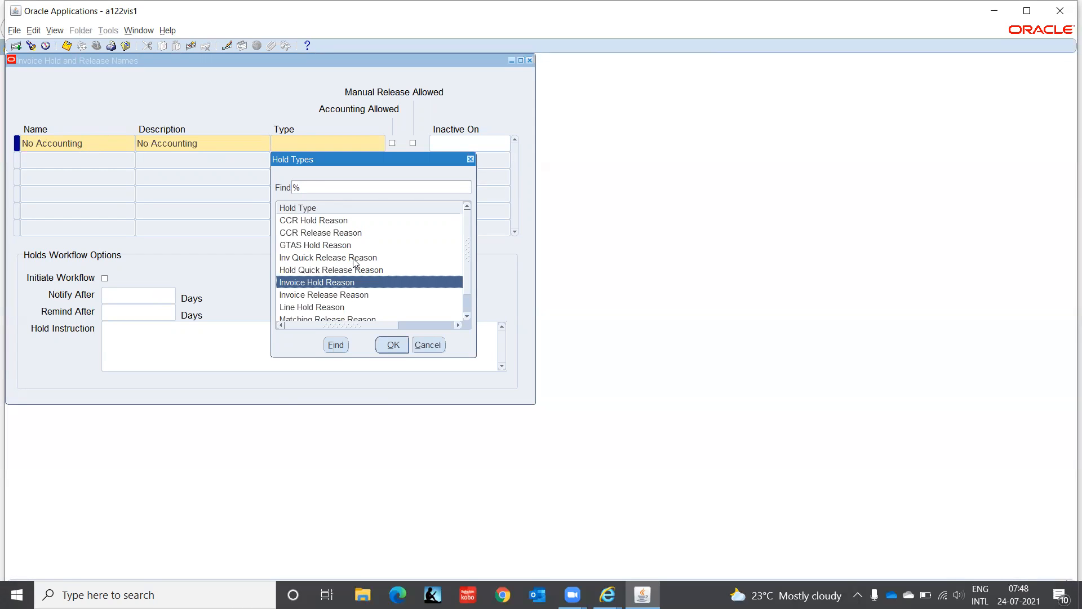
{"action": "key", "text": "Down"}
{"action": "key", "text": "Down"}
{"action": "key", "text": "Down"}
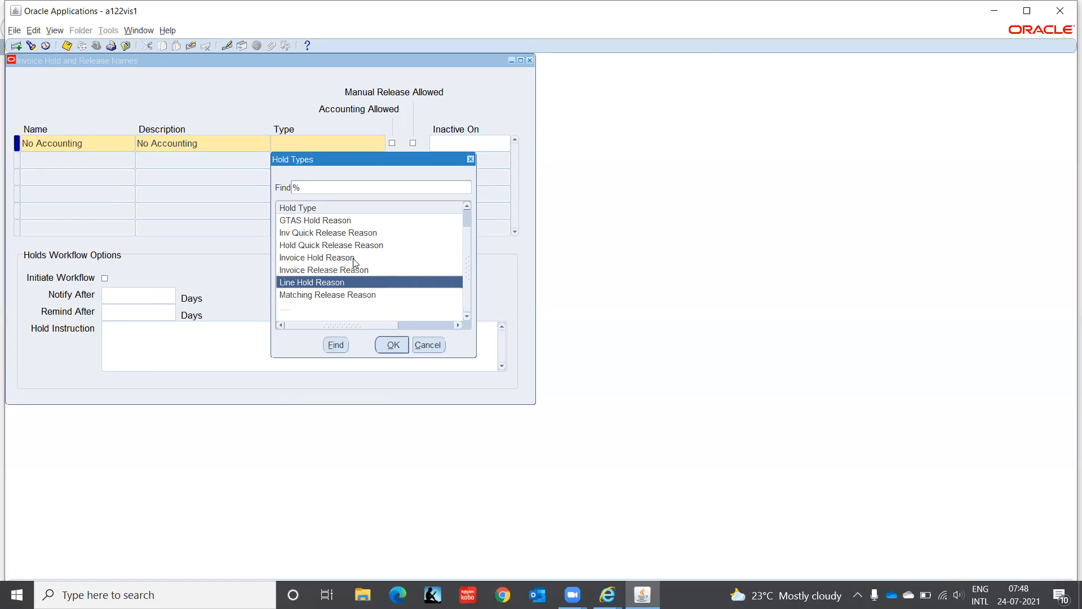
{"action": "key", "text": "Down"}
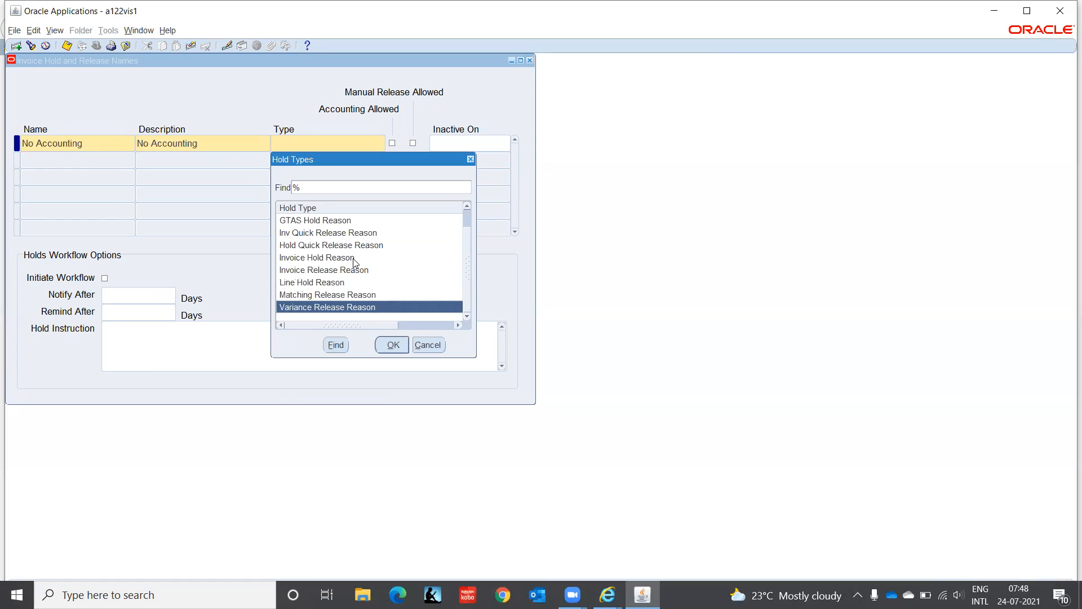
{"action": "key", "text": "Up"}
{"action": "key", "text": "Up"}
{"action": "key", "text": "Up"}
{"action": "key", "text": "Up"}
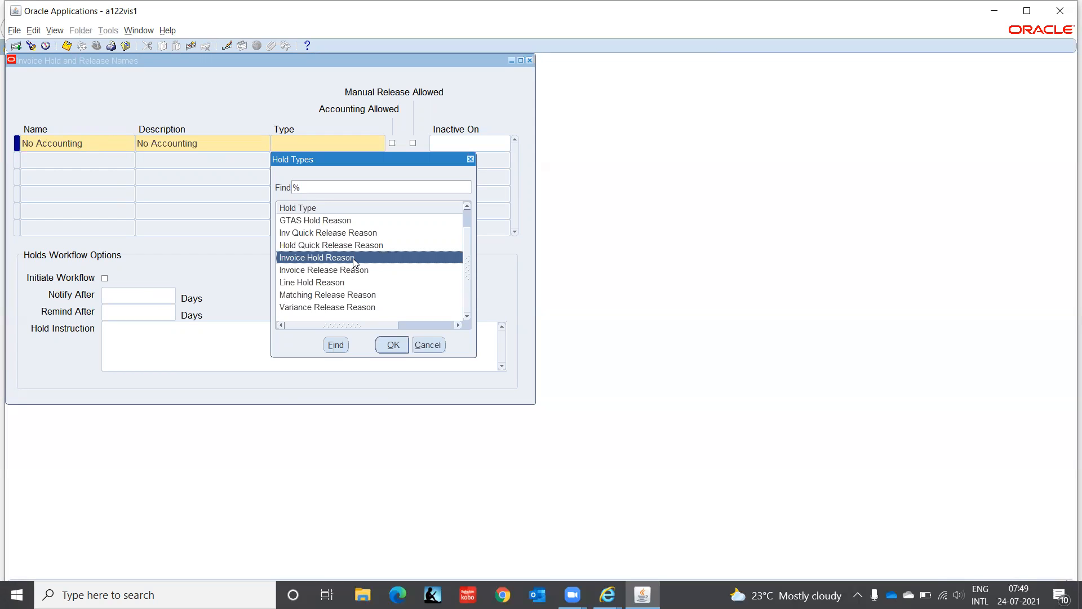
{"action": "left_click", "coordinate": [394, 346]}
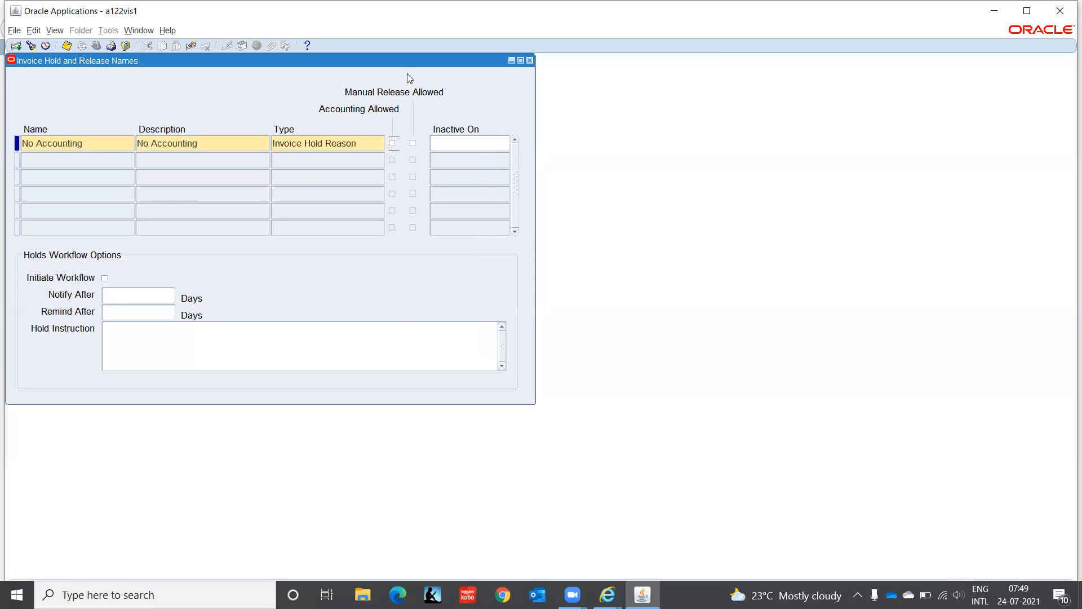
{"action": "left_click", "coordinate": [413, 143]}
- Add a second record with Process Accounting as both its name and its description
{"action": "left_click", "coordinate": [77, 161]}
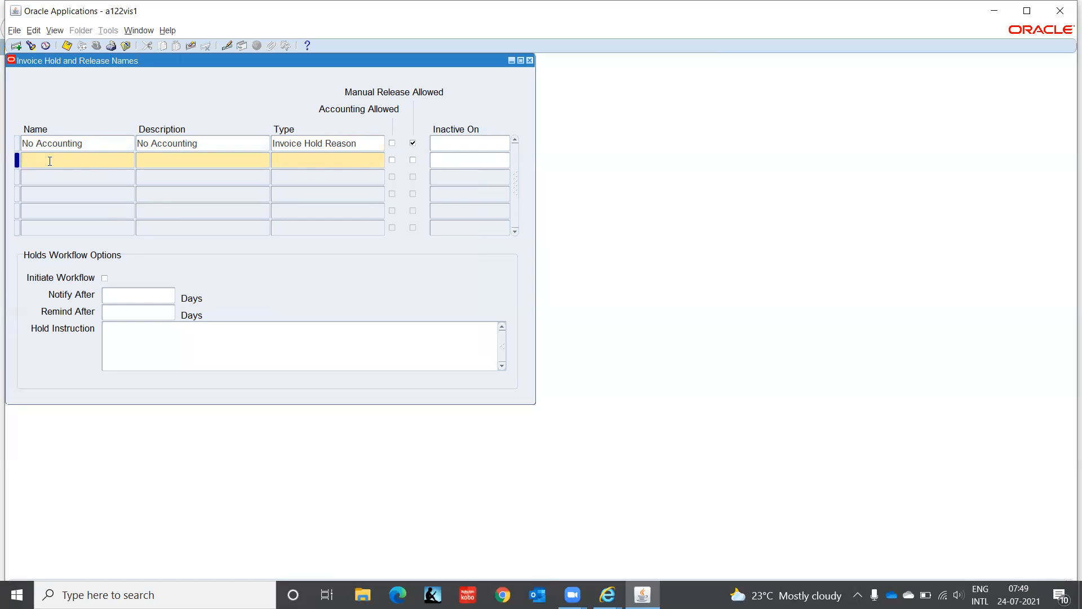
{"action": "type", "text": "Process "}
{"action": "type", "text": "Accoun"}
{"action": "type", "text": "tign"}
{"action": "key", "text": "BackSpace"}
{"action": "key", "text": "BackSpace"}
{"action": "type", "text": "ng"}
{"action": "key", "text": "Tab"}
{"action": "key", "text": "shift+Tab"}
{"action": "key", "text": "ctrl+c"}
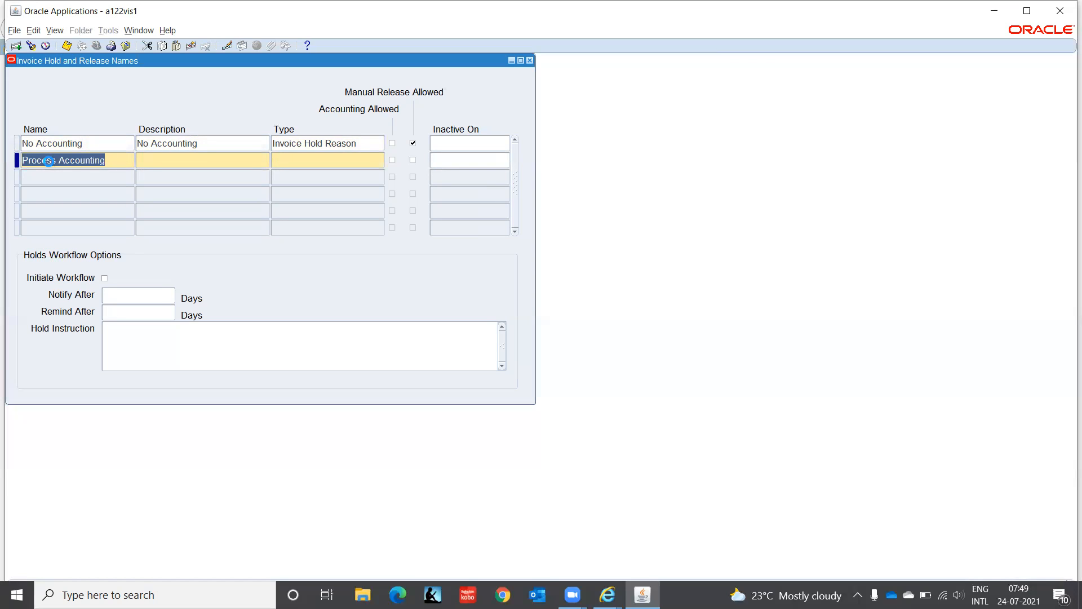
{"action": "key", "text": "Tab"}
{"action": "key", "text": "ctrl+v"}
{"action": "key", "text": "Tab"}
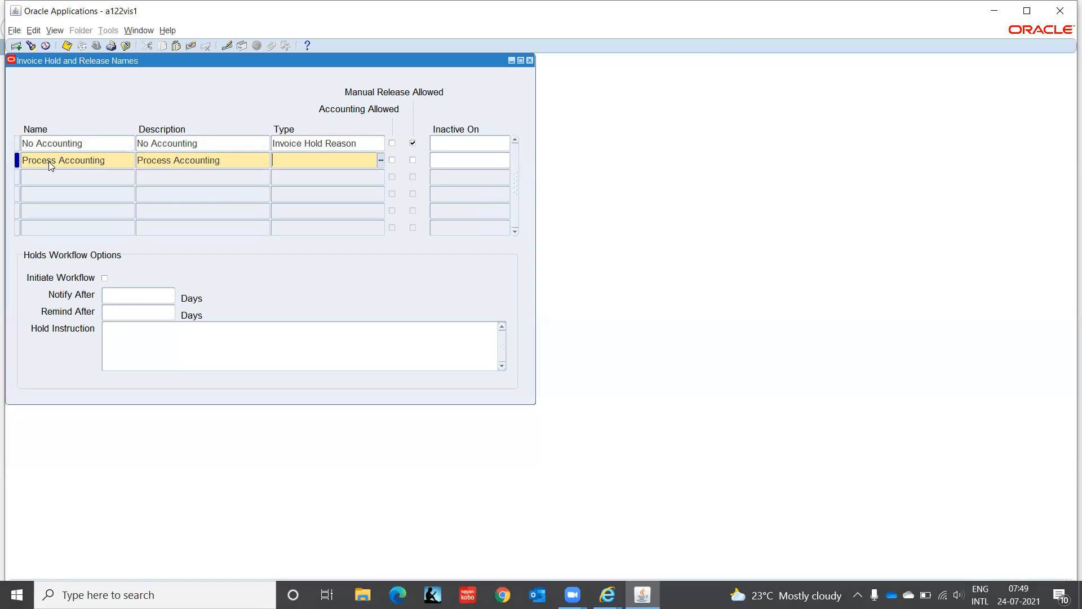
- Set the Process Accounting record's type to Invoice Release Reason, allow accounting for it, and save the records
{"action": "key", "text": "ctrl+l"}
{"action": "key", "text": "Down"}
{"action": "key", "text": "Down"}
{"action": "key", "text": "Down"}
{"action": "key", "text": "Down"}
{"action": "key", "text": "Down"}
{"action": "key", "text": "Down"}
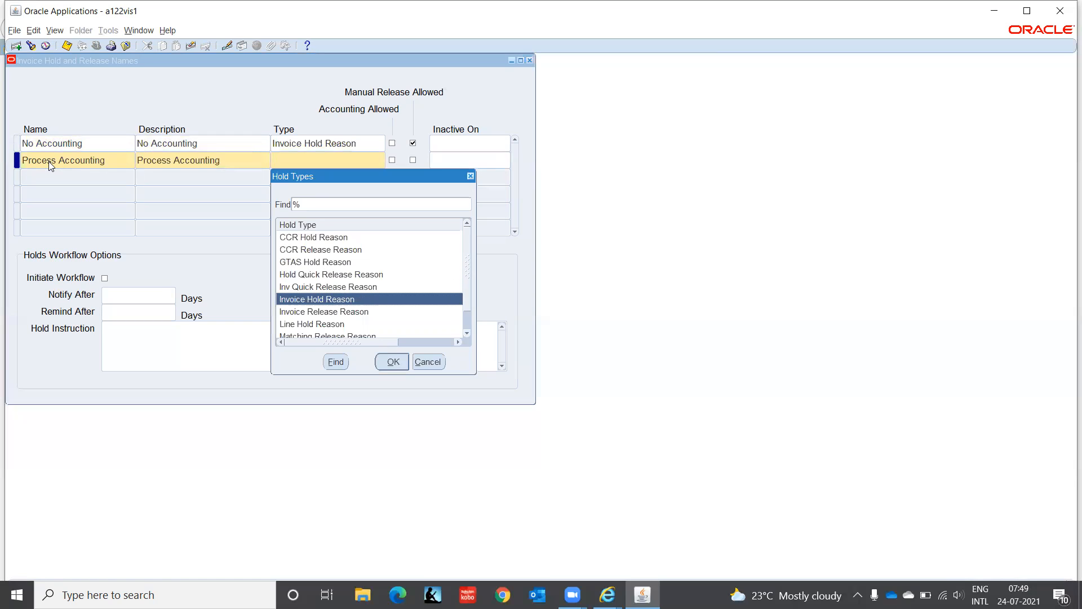
{"action": "key", "text": "Return"}
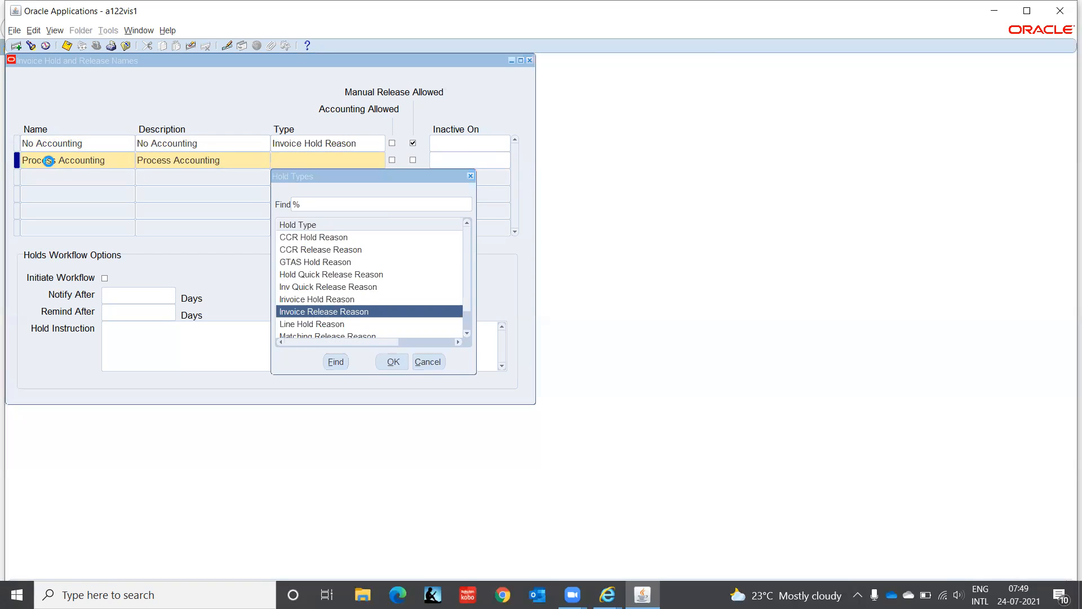
{"action": "left_click", "coordinate": [392, 161]}
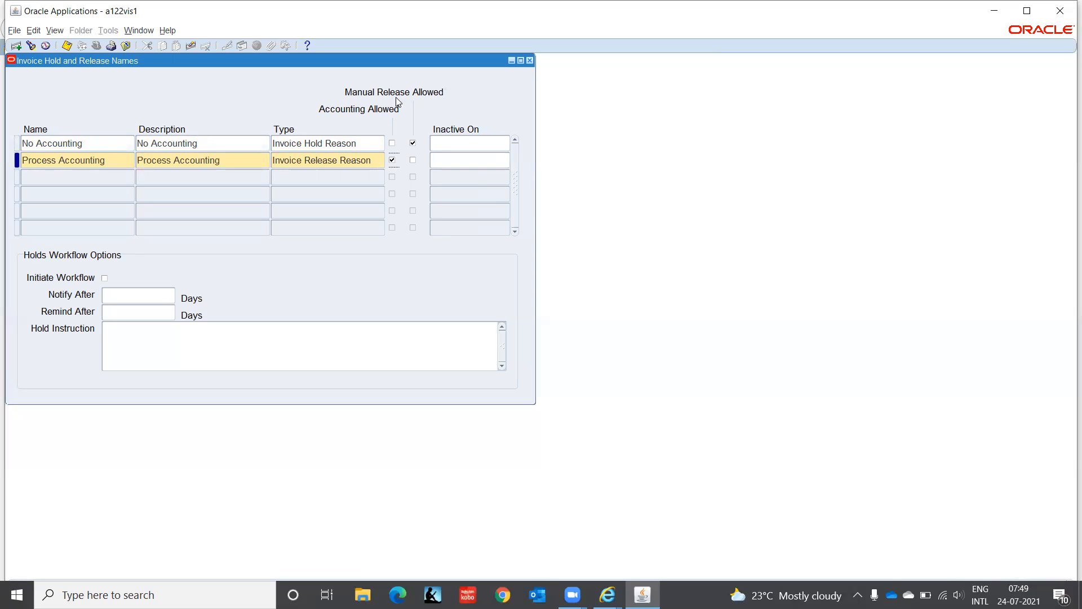
{"action": "key", "text": "ctrl+s"}
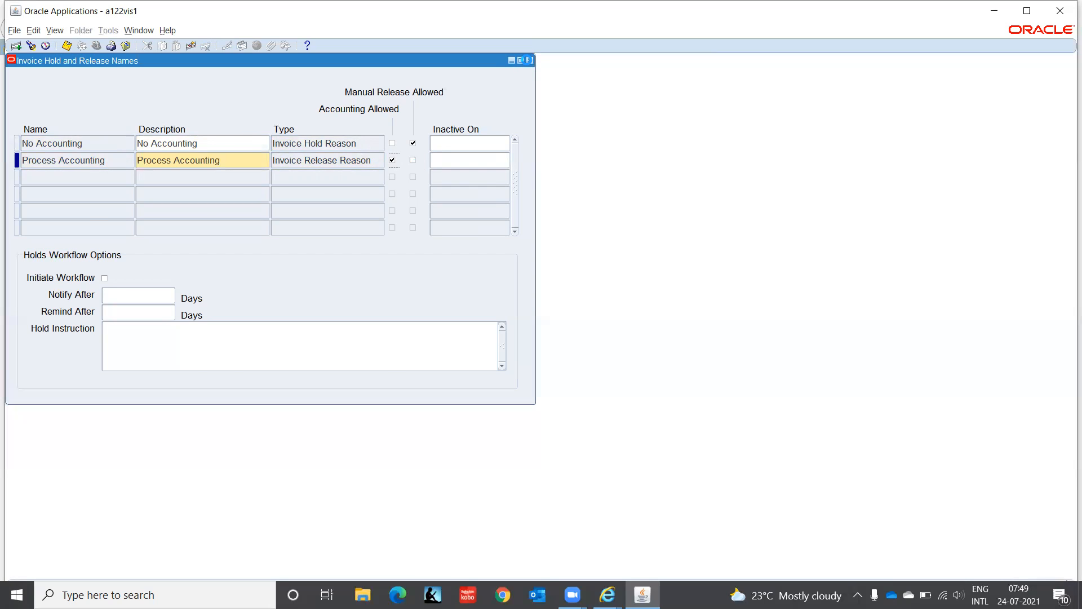
- Close the hold and release names form and open Invoice Batches from the invoice entry functions
{"action": "left_click", "coordinate": [529, 60]}
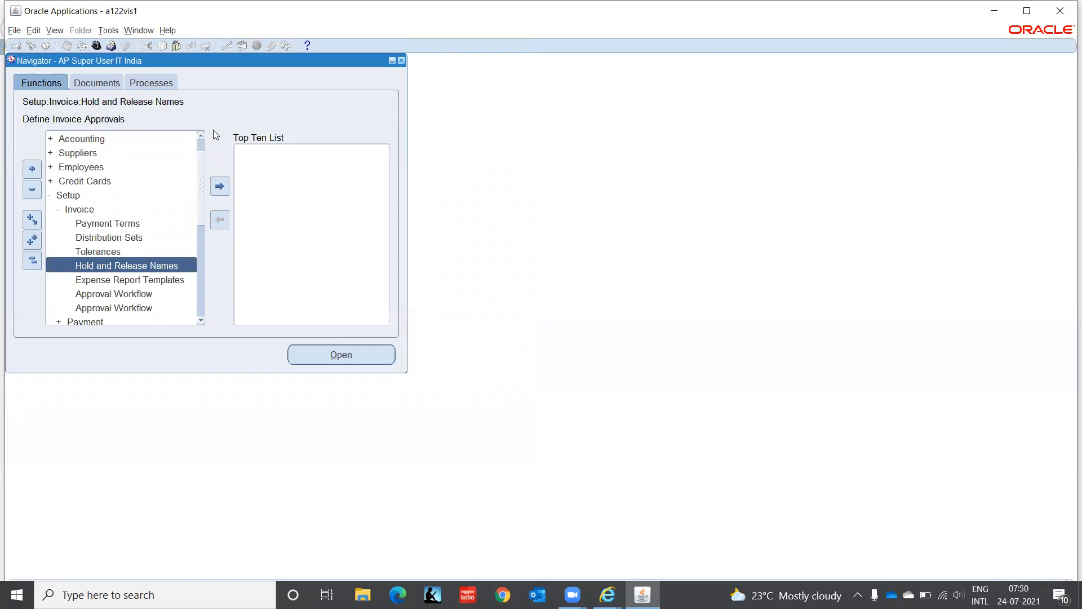
{"action": "left_click", "coordinate": [201, 138]}
{"action": "left_click", "coordinate": [201, 138]}
{"action": "left_click", "coordinate": [106, 138]}
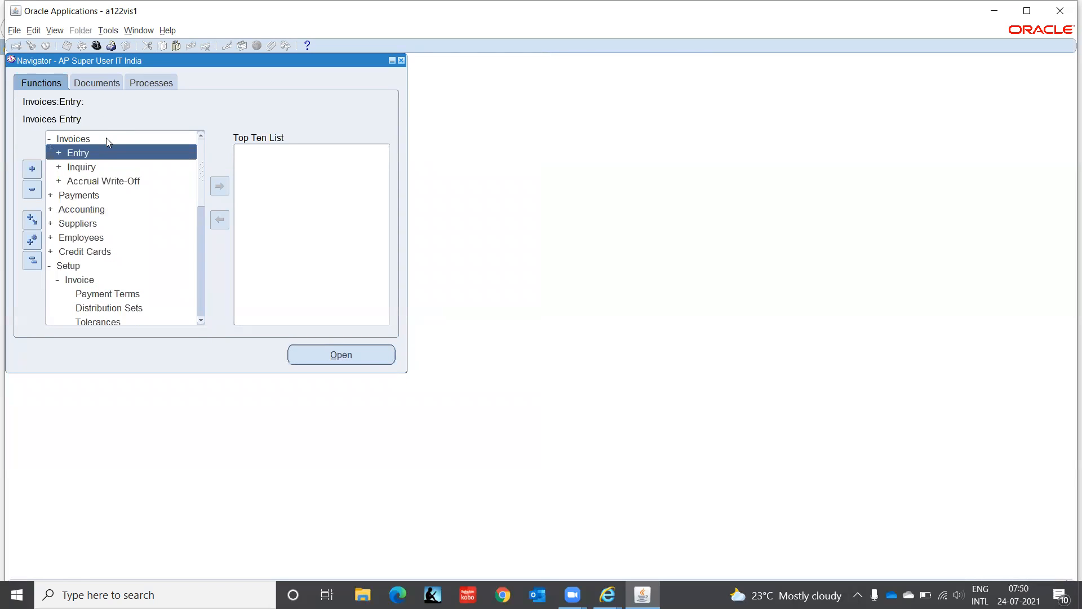
{"action": "key", "text": "Return"}
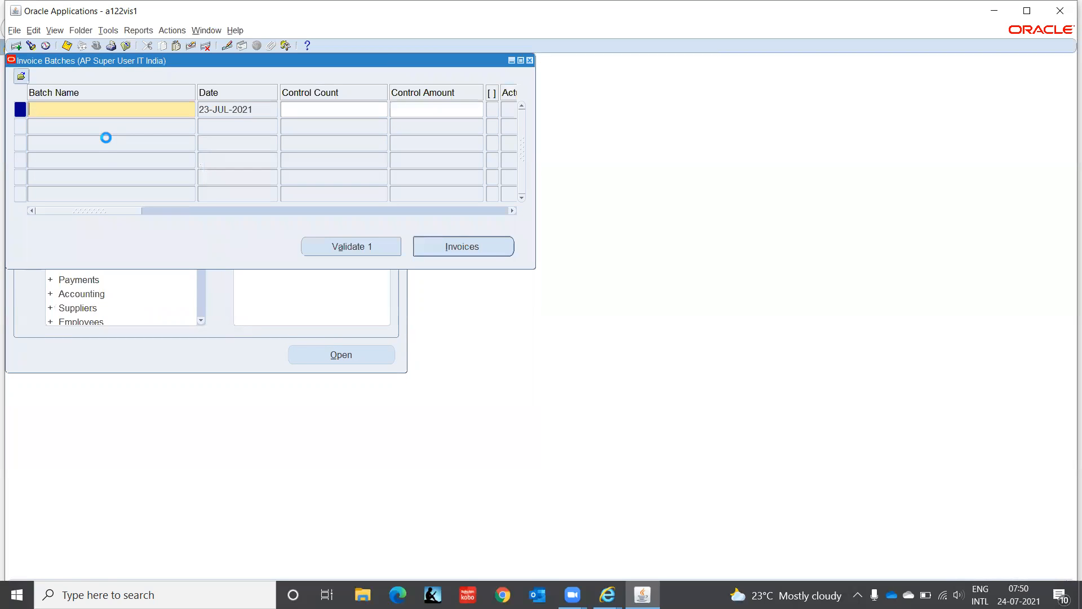
- Query the invoice batch named Hardware and open its invoices
{"action": "type", "text": "Hardware"}
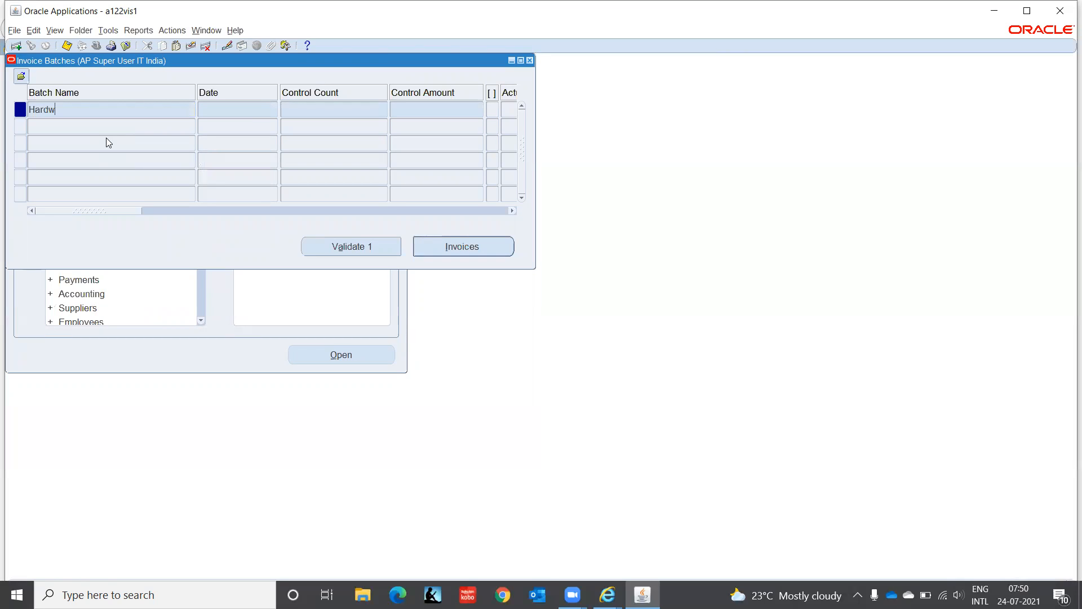
{"action": "key", "text": "ctrl+F11"}
{"action": "left_click", "coordinate": [491, 251]}
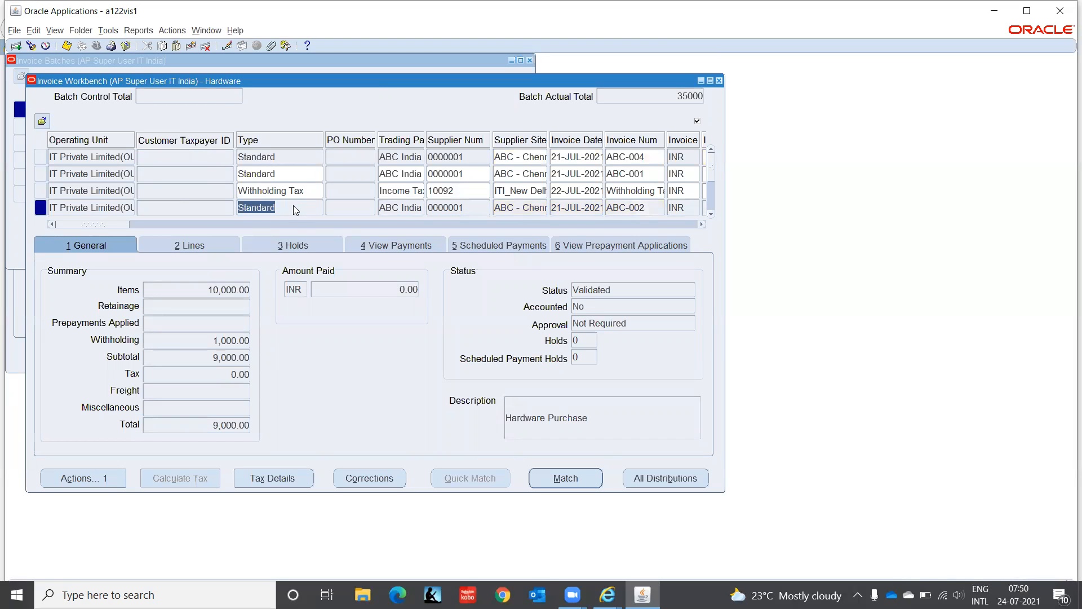
- Start a new Standard invoice for ABC India, dated 22-JUL-2021 and numbered ABC-005, after the batch's last invoice
{"action": "key", "text": "Down"}
{"action": "key", "text": "Down"}
{"action": "key", "text": "Down"}
{"action": "key", "text": "Tab"}
{"action": "key", "text": "Tab"}
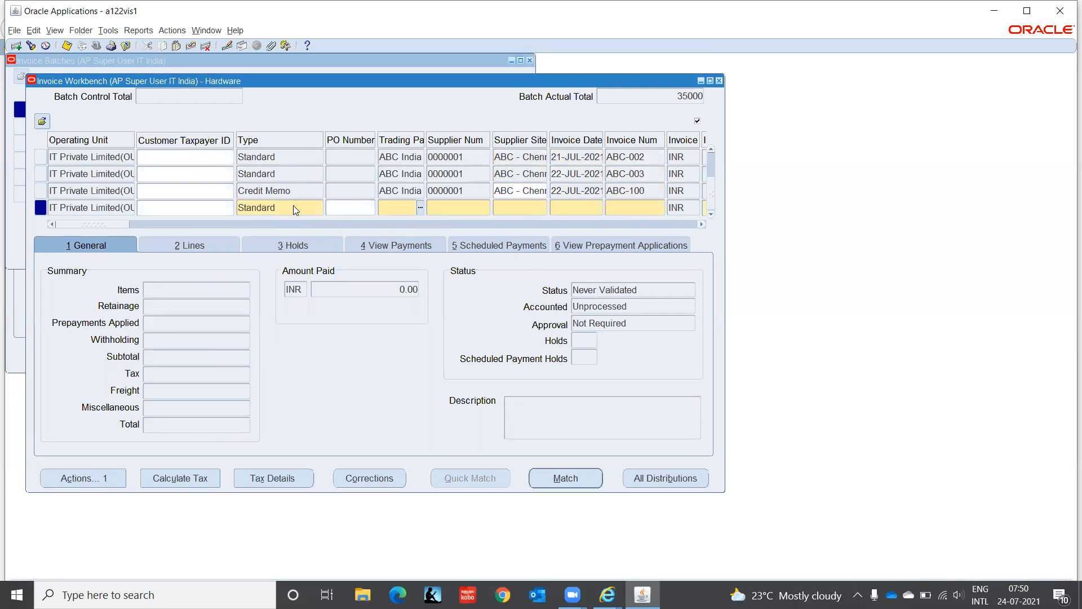
{"action": "key", "text": "Tab"}
{"action": "key", "text": "Tab"}
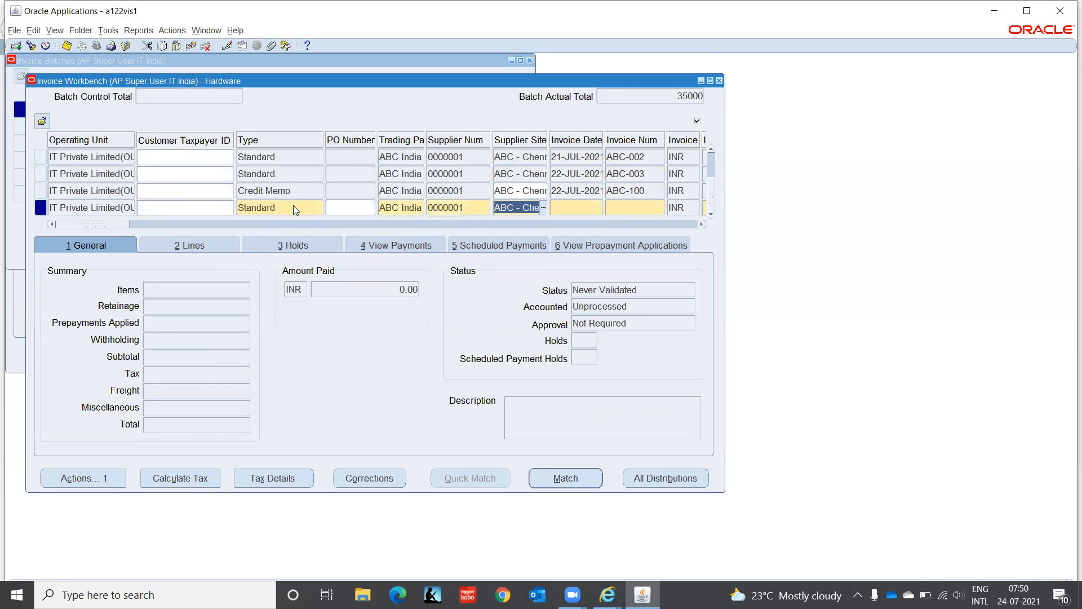
{"action": "key", "text": "Tab"}
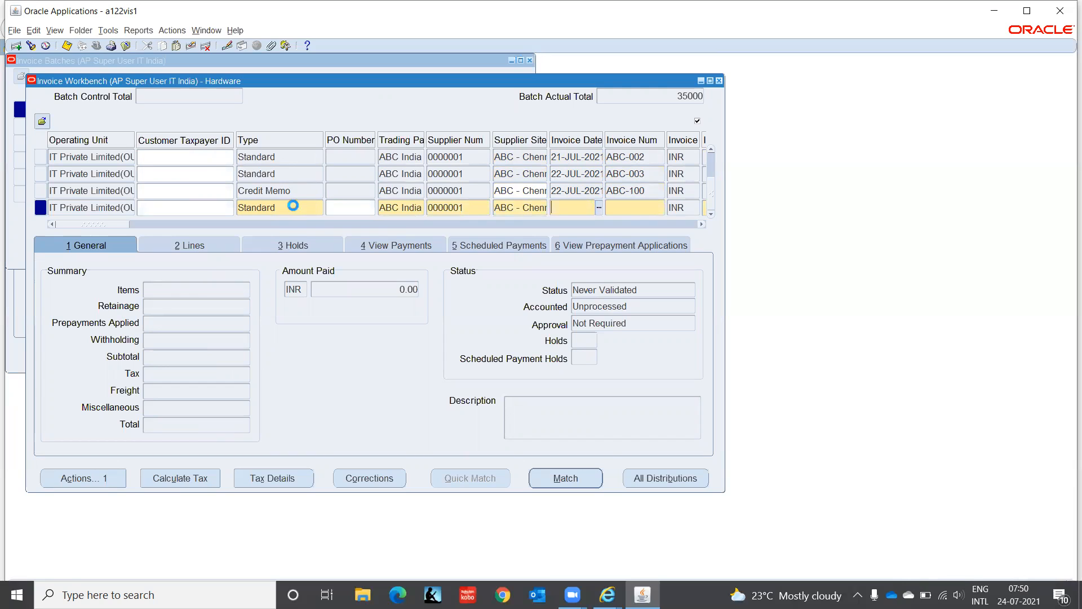
{"action": "key", "text": "Tab"}
{"action": "type", "text": "ABC-005"}
- Set the amount of invoice ABC-005 to 2,000, keeping the INR currency
{"action": "key", "text": "Tab"}
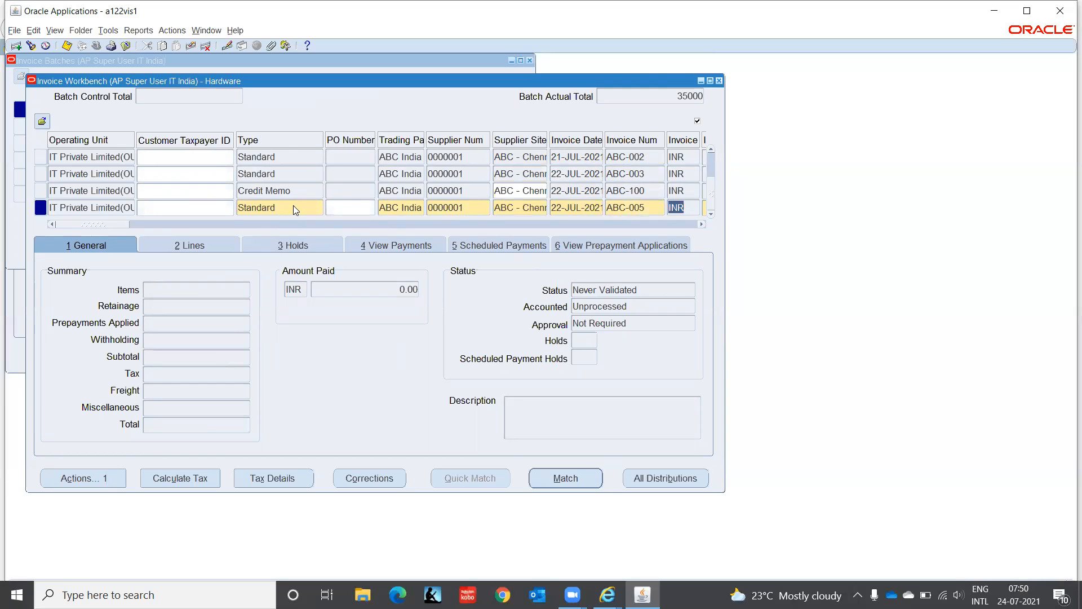
{"action": "key", "text": "Tab"}
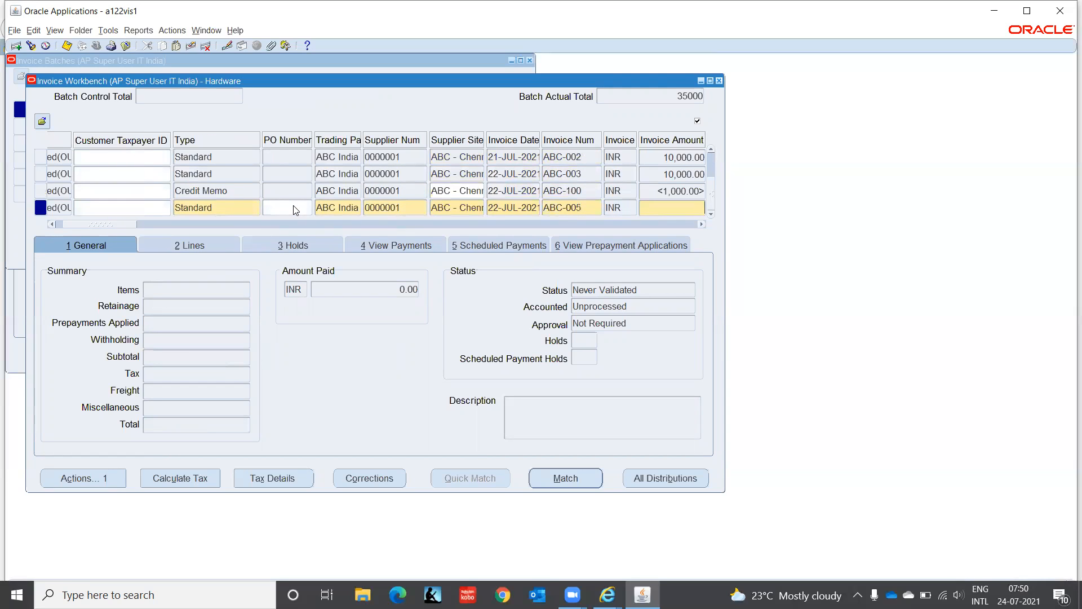
{"action": "type", "text": "2,000"}
{"action": "key", "text": "Tab"}
- Enter Hardware as the description of invoice ABC-005
{"action": "key", "text": "Tab"}
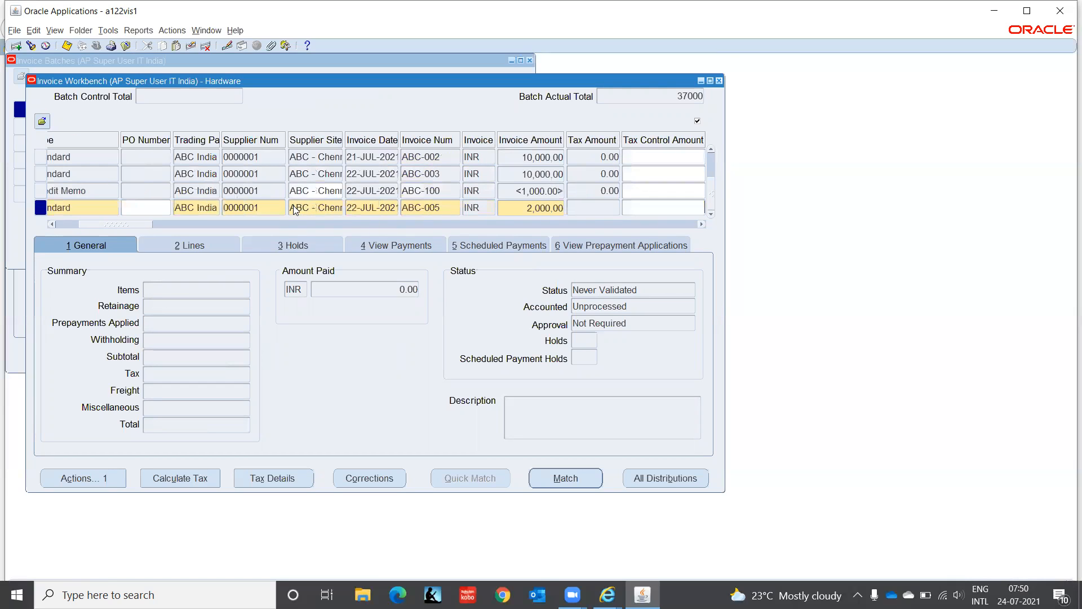
{"action": "left_click_drag", "start_coordinate": [125, 228], "coordinate": [248, 242]}
{"action": "left_click", "coordinate": [232, 208]}
{"action": "type", "text": "Hardware"}
{"action": "key", "text": "Tab"}
{"action": "left_click_drag", "start_coordinate": [223, 225], "coordinate": [369, 234]}
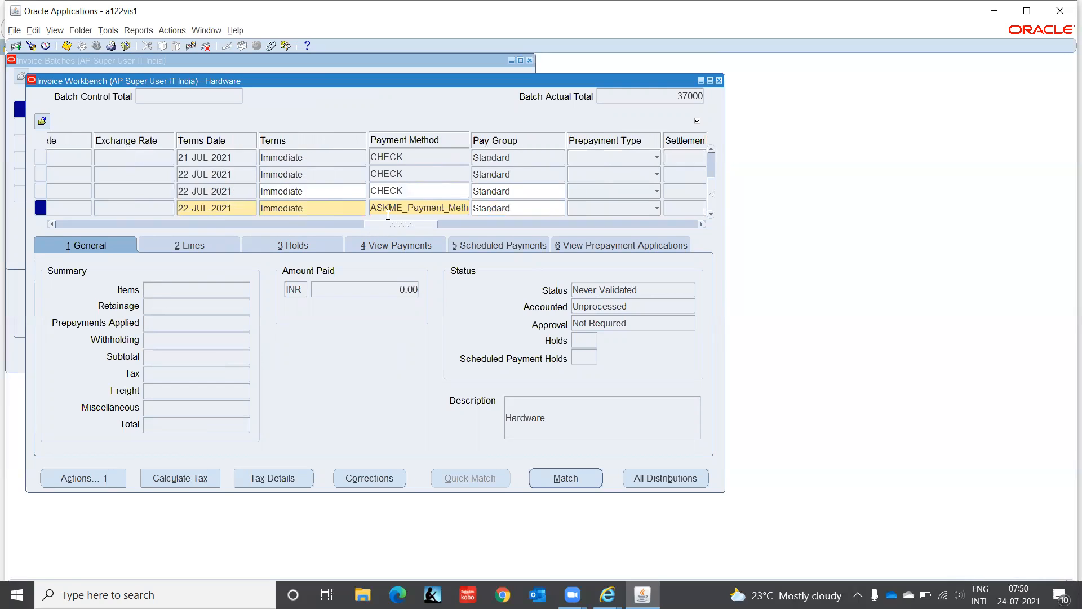
- Set the payment method of invoice ABC-005 to Check
{"action": "left_click", "coordinate": [388, 209]}
{"action": "type", "text": "Check"}
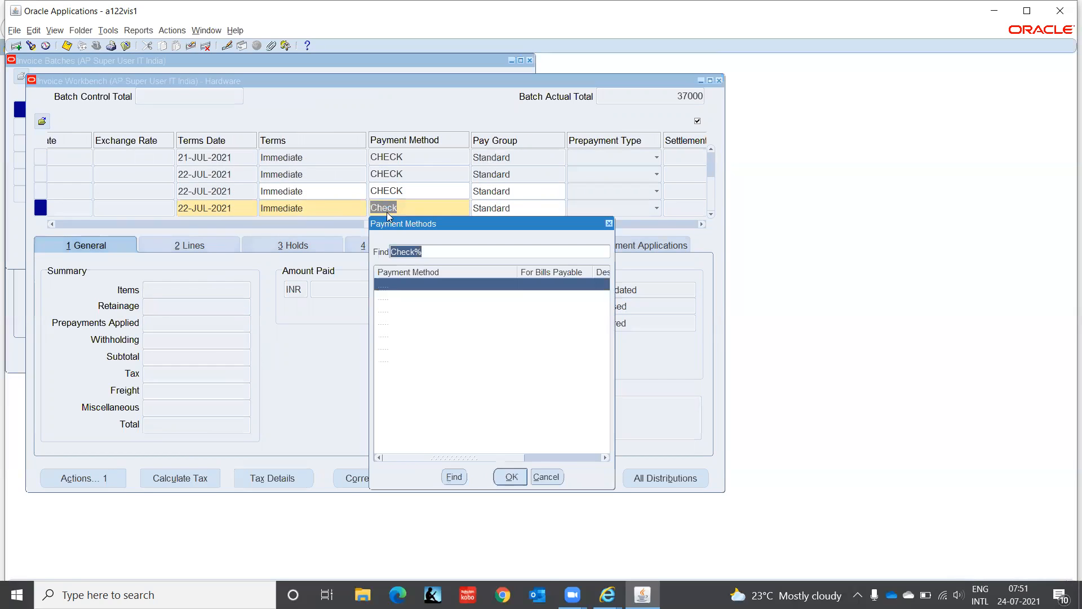
{"action": "key", "text": "Return"}
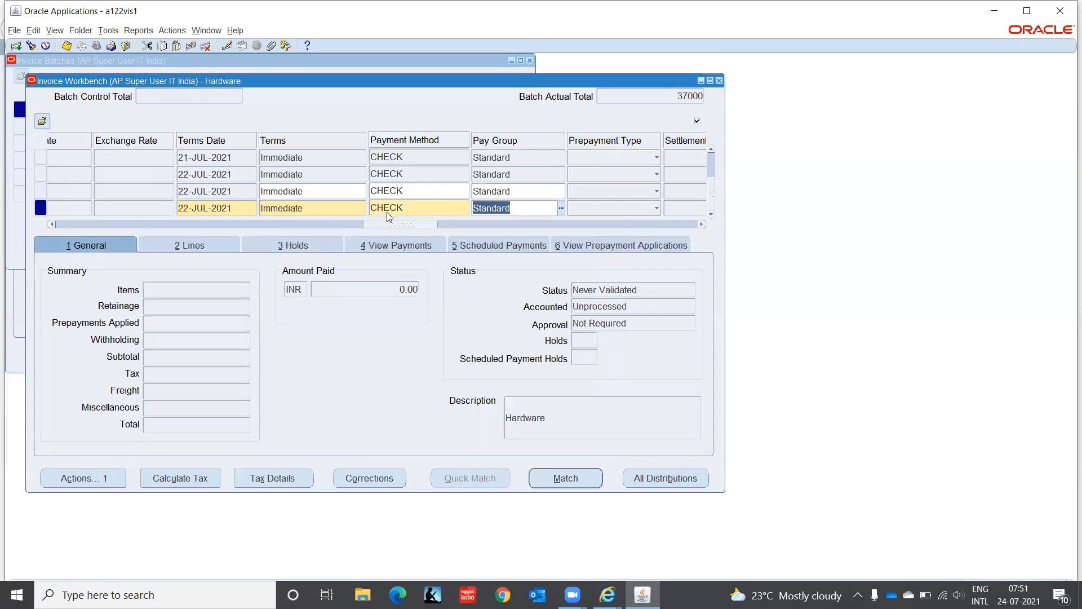
- Enter x in the required XXX detail of invoice ABC-005 and accept the additional information for India with a blank context value
{"action": "left_click_drag", "start_coordinate": [396, 228], "coordinate": [666, 241]}
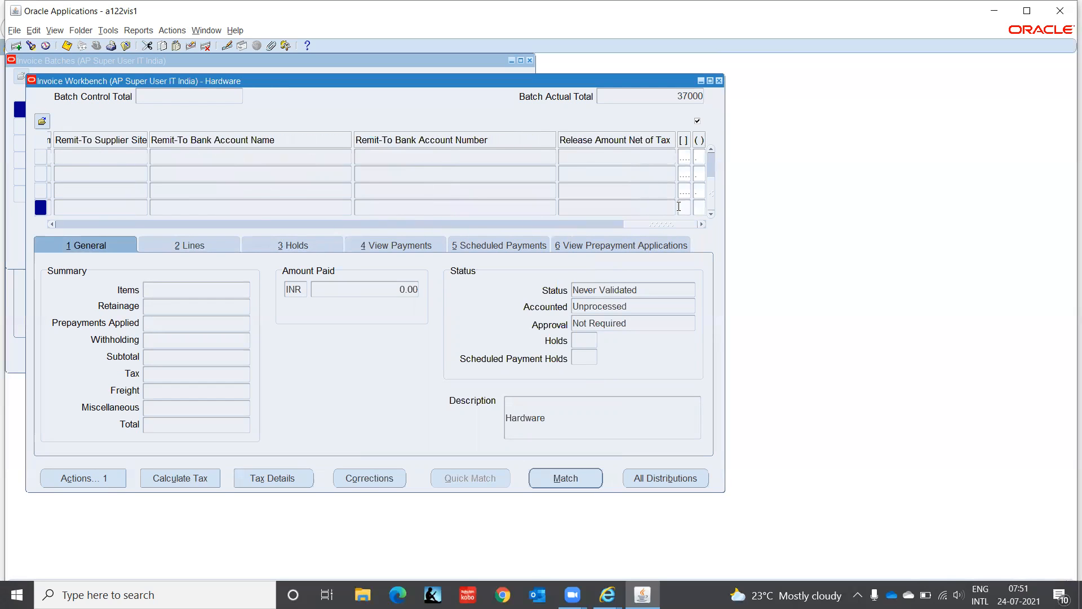
{"action": "left_click", "coordinate": [681, 207]}
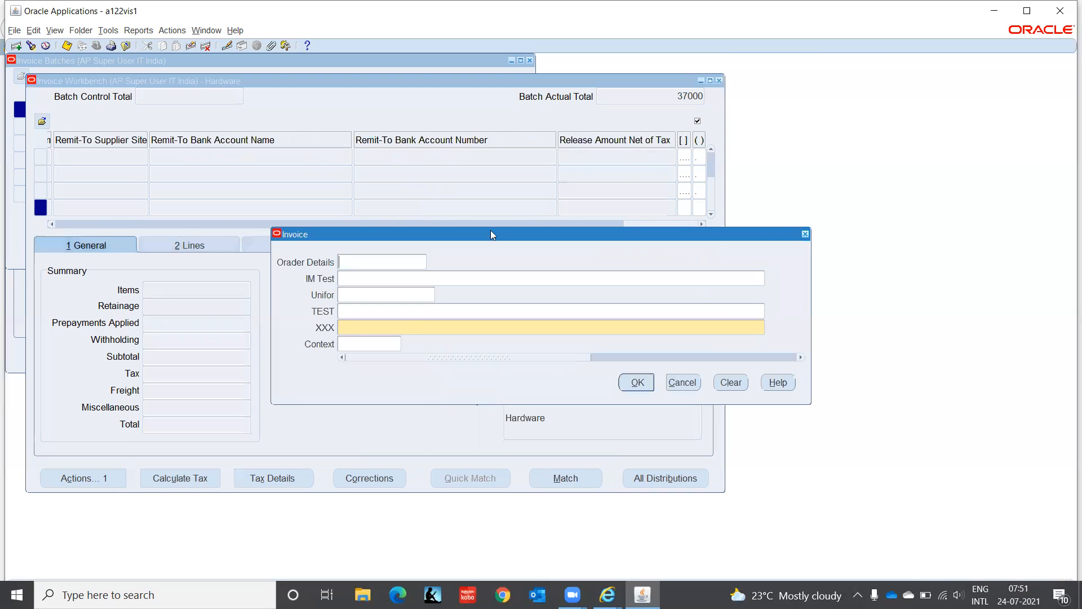
{"action": "type", "text": "x"}
{"action": "left_click", "coordinate": [631, 382]}
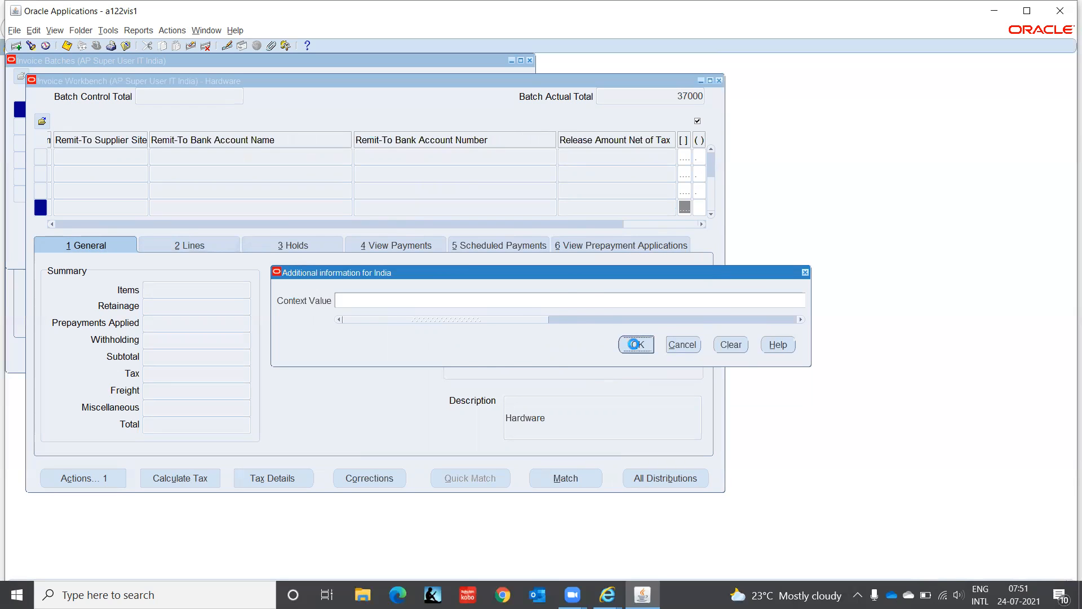
{"action": "left_click", "coordinate": [635, 345]}
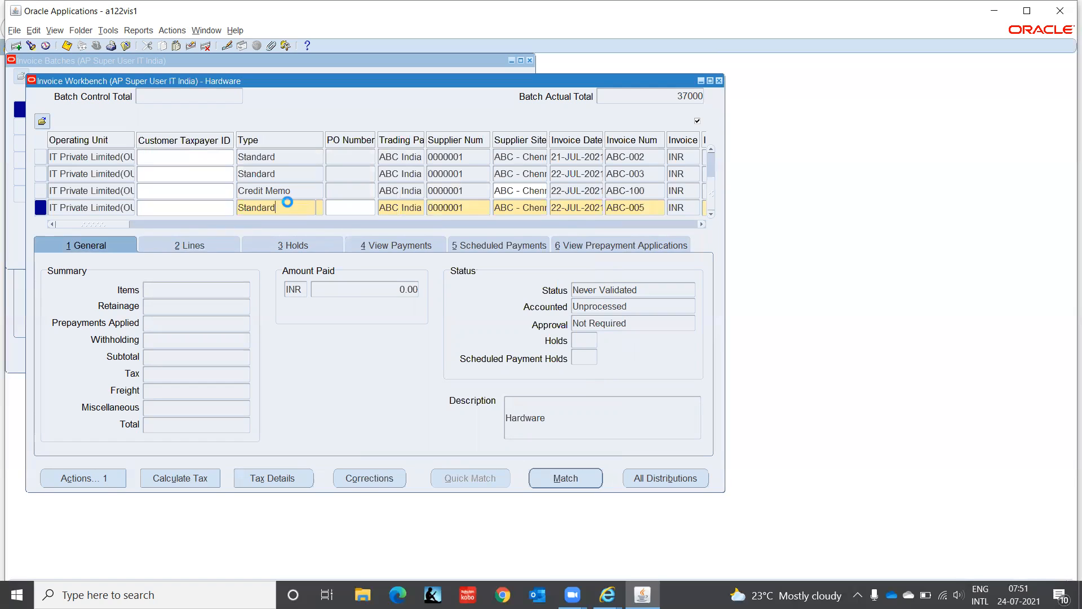
- Show the Voucher Number field in the invoice grid and enter voucher number 6 for invoice ABC-005
{"action": "right_click", "coordinate": [287, 203]}
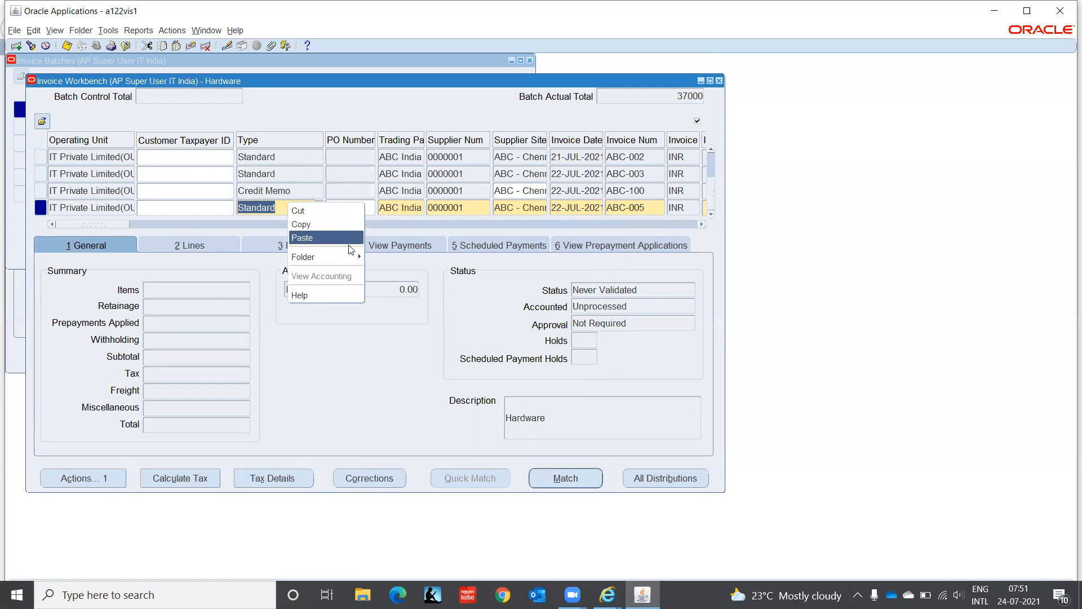
{"action": "left_click", "coordinate": [377, 255]}
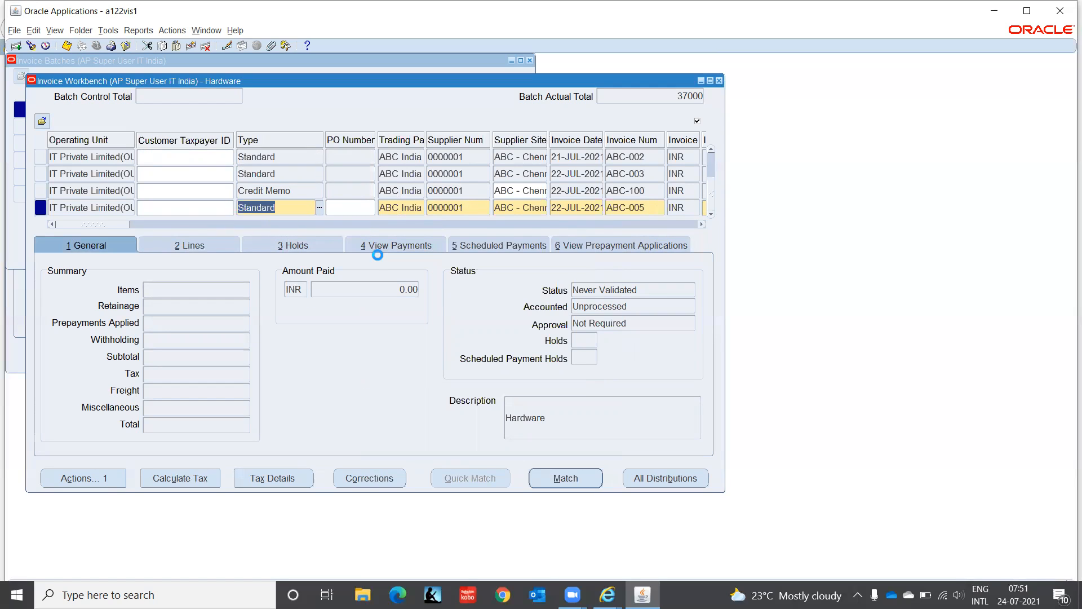
{"action": "type", "text": "voucher Number"}
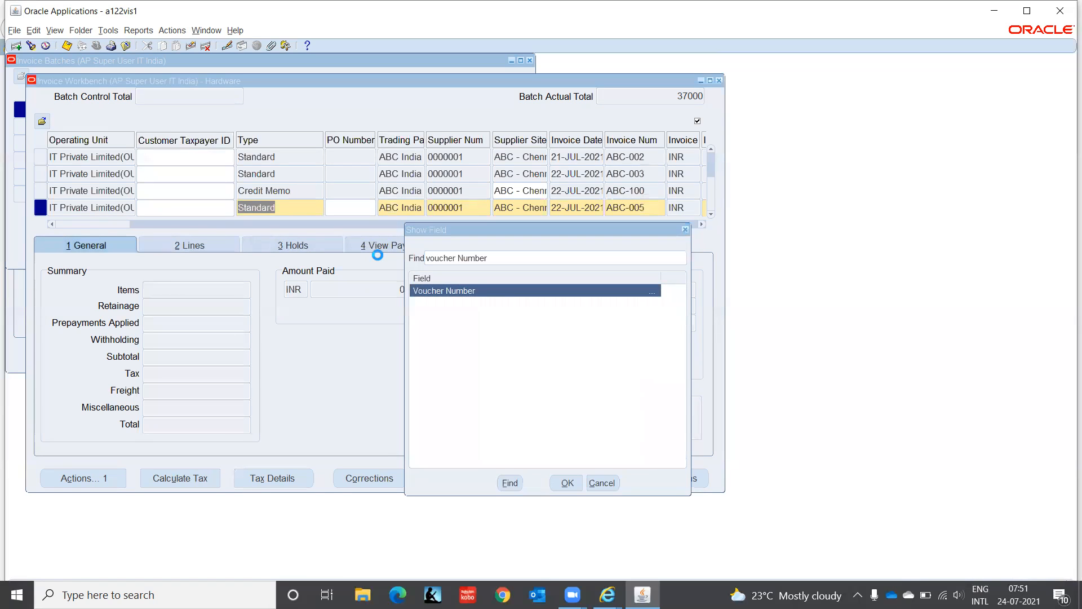
{"action": "key", "text": "Return"}
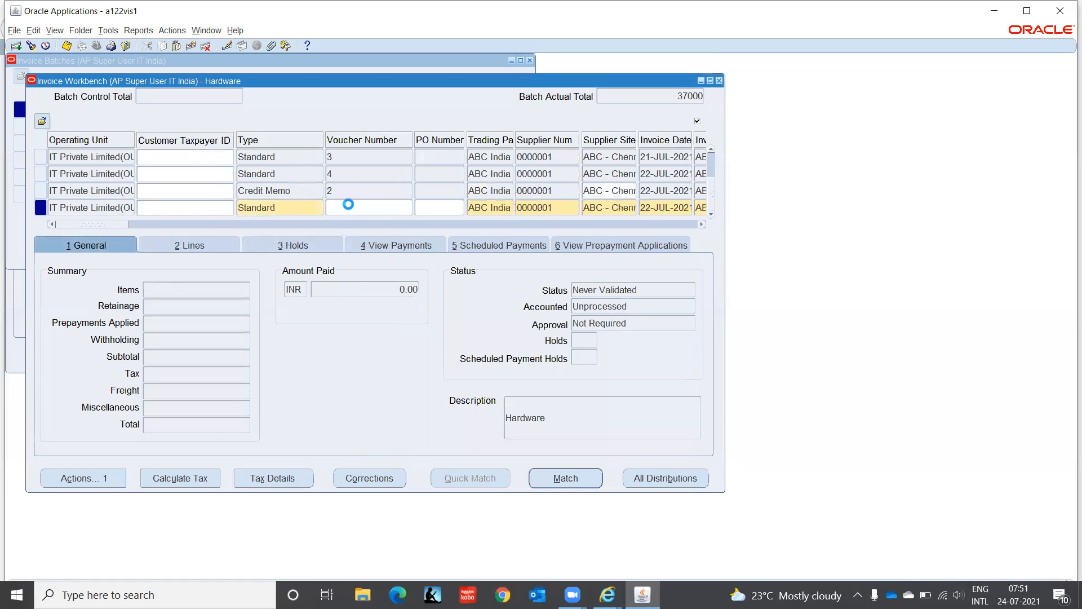
{"action": "type", "text": "6"}
{"action": "key", "text": "Tab"}
- Enter an amount of 2,000 on Item line 1 of invoice ABC-005
{"action": "left_click", "coordinate": [203, 247]}
{"action": "left_click", "coordinate": [202, 246]}
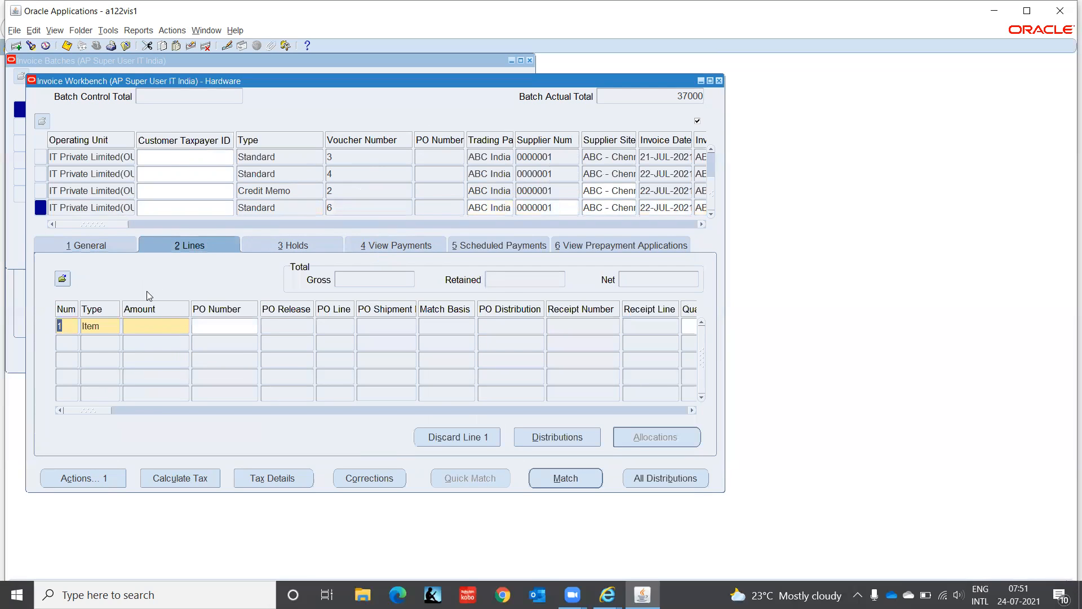
{"action": "left_click", "coordinate": [150, 330]}
{"action": "type", "text": "2000"}
{"action": "key", "text": "Tab"}
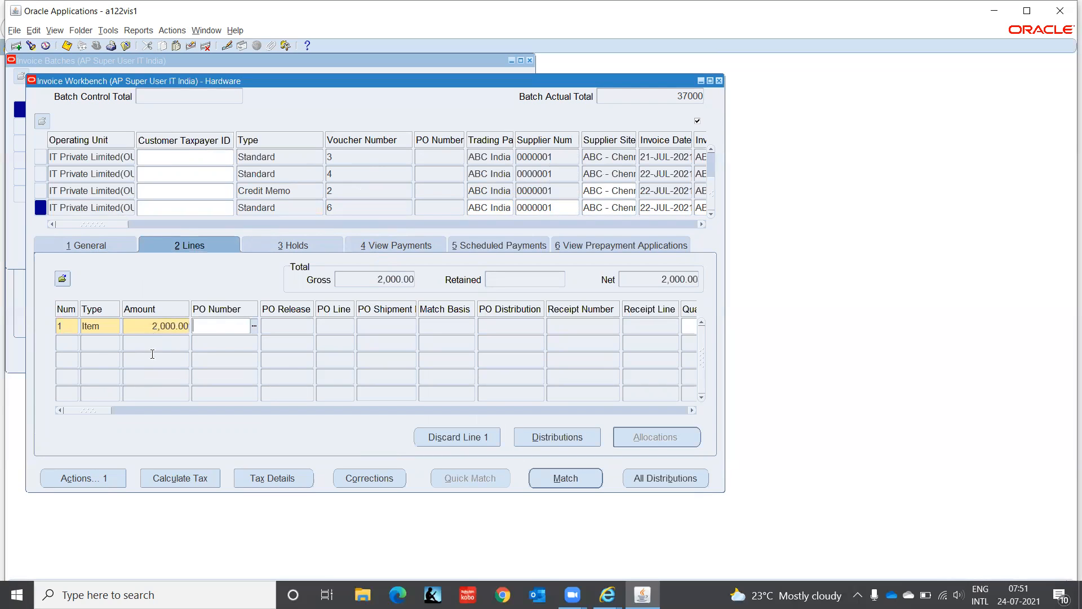
{"action": "left_click_drag", "start_coordinate": [101, 411], "coordinate": [161, 412]}
{"action": "left_click", "coordinate": [458, 326]}
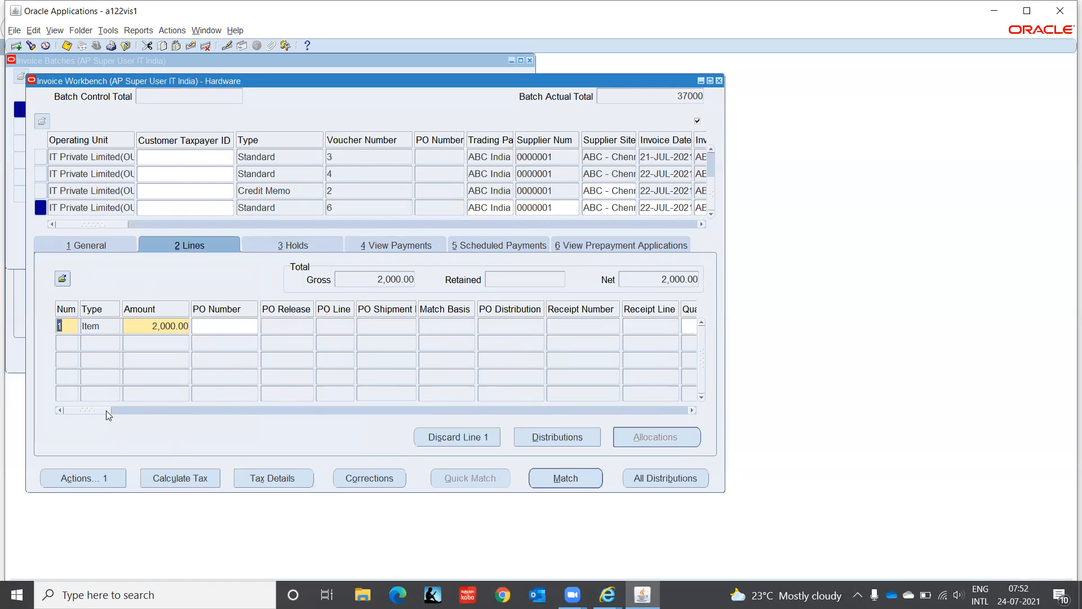
- Place a No Accounting hold on invoice ABC-005
{"action": "left_click", "coordinate": [81, 246]}
{"action": "left_click", "coordinate": [285, 244]}
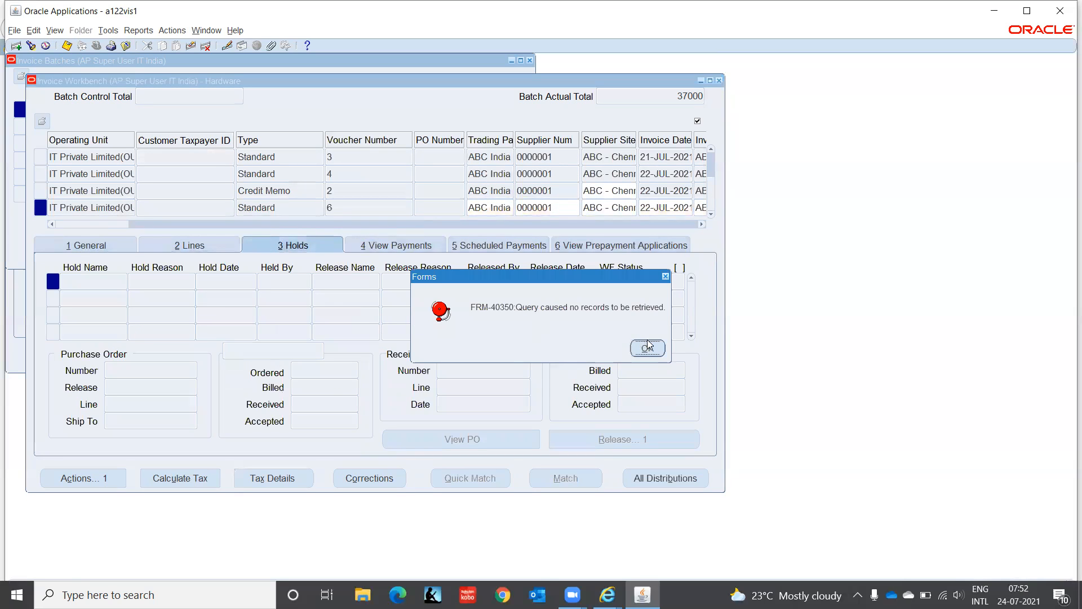
{"action": "left_click", "coordinate": [647, 346]}
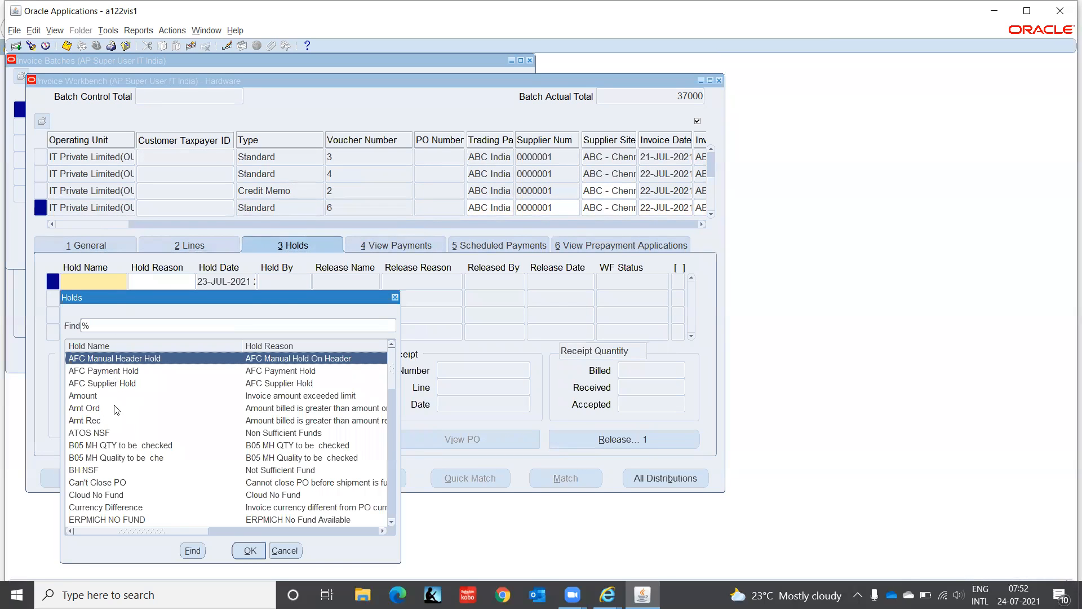
{"action": "type", "text": "n"}
{"action": "key", "text": "Down"}
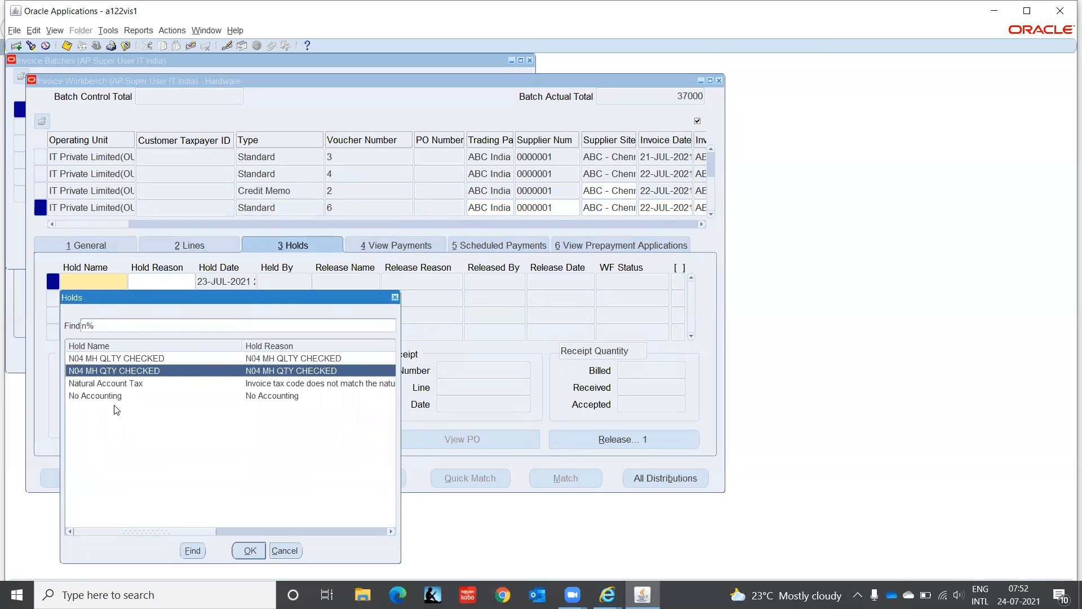
{"action": "key", "text": "Down"}
{"action": "key", "text": "Down"}
{"action": "key", "text": "Return"}
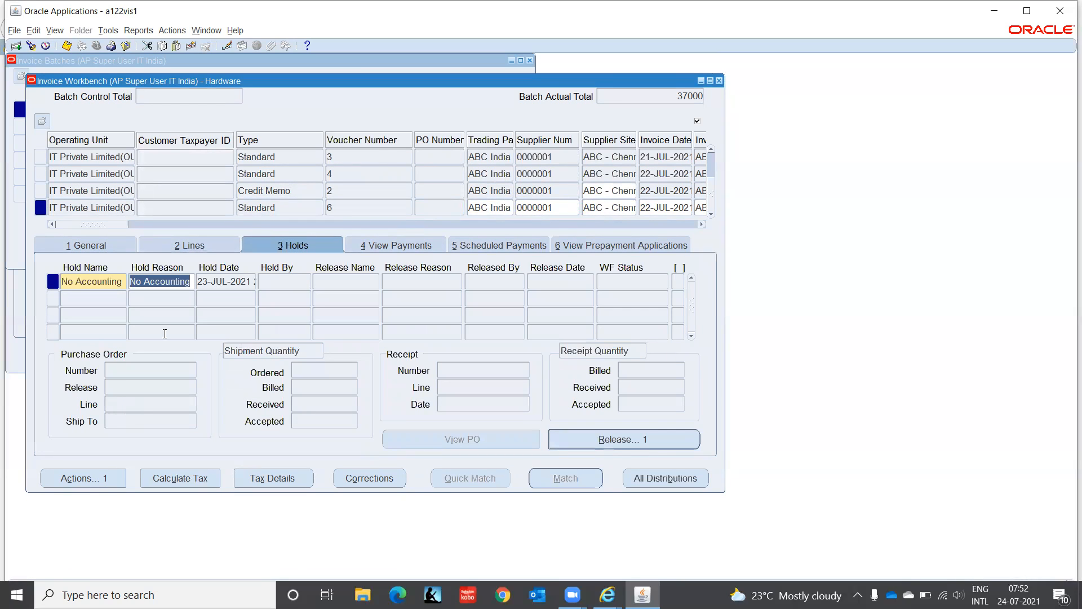
- Validate invoice ABC-005 and check its hold record and validation status
{"action": "left_click", "coordinate": [95, 246]}
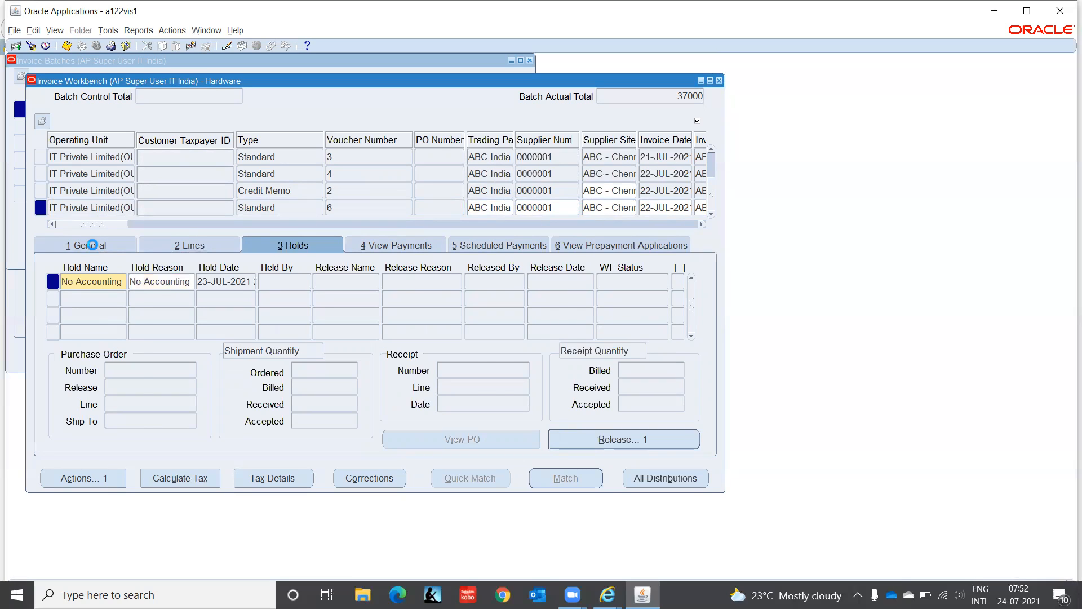
{"action": "left_click", "coordinate": [85, 480]}
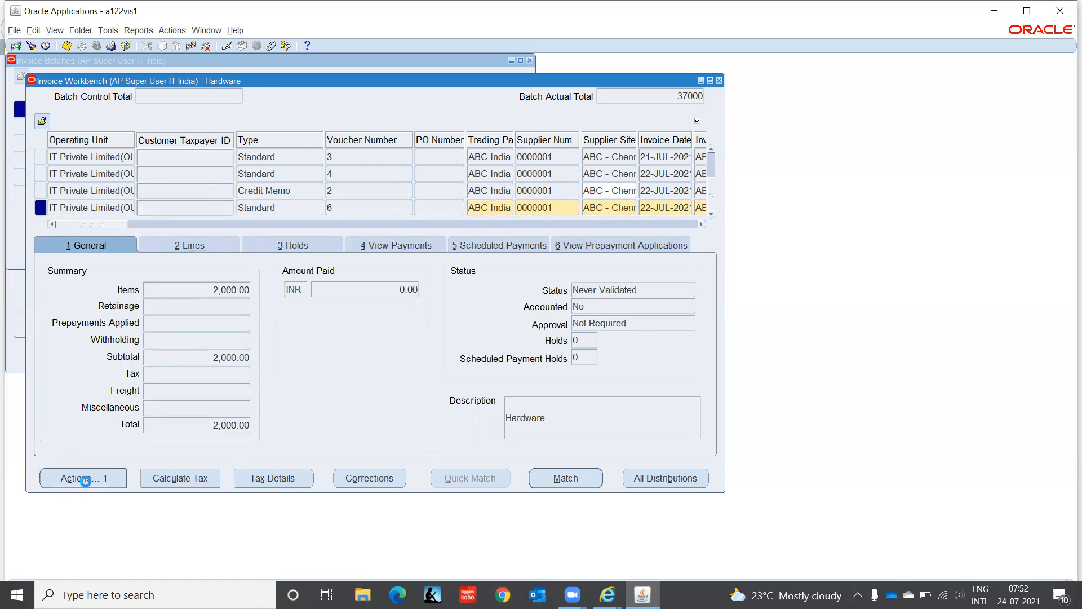
{"action": "left_click", "coordinate": [237, 122]}
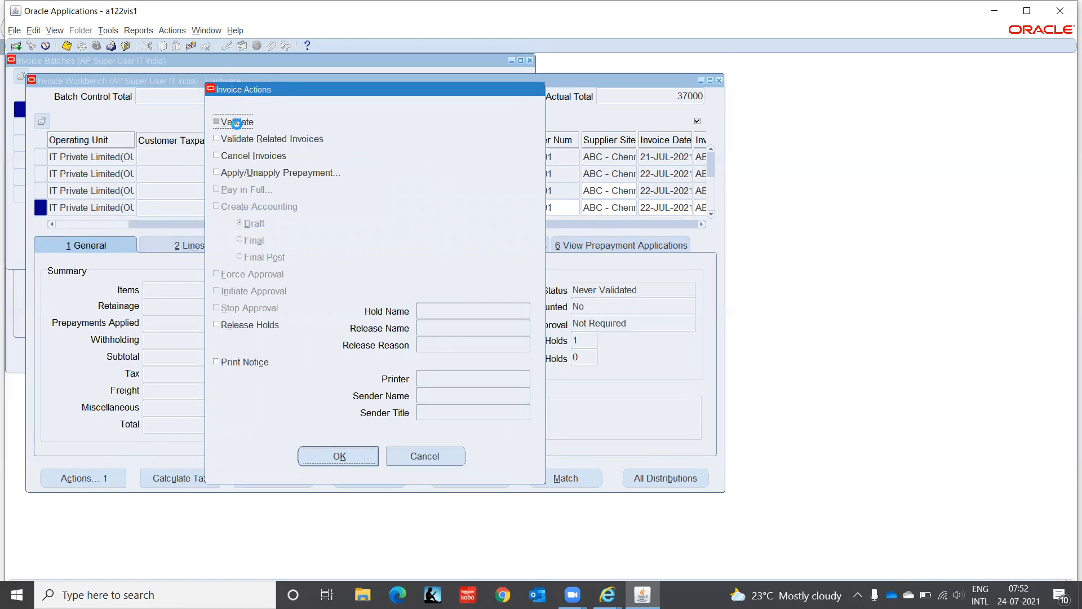
{"action": "left_click", "coordinate": [328, 459]}
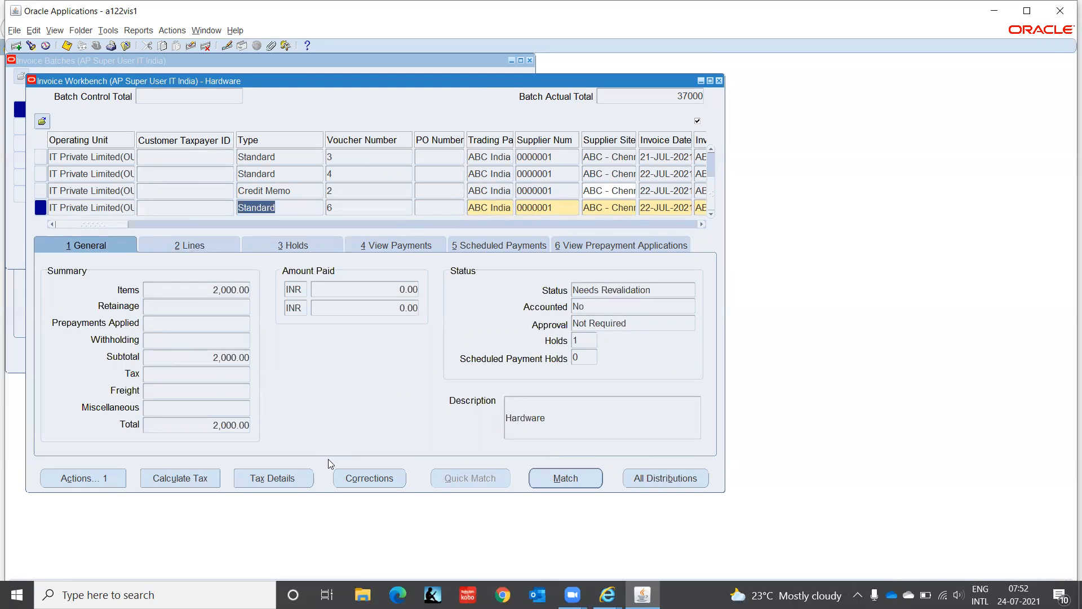
{"action": "left_click", "coordinate": [316, 248]}
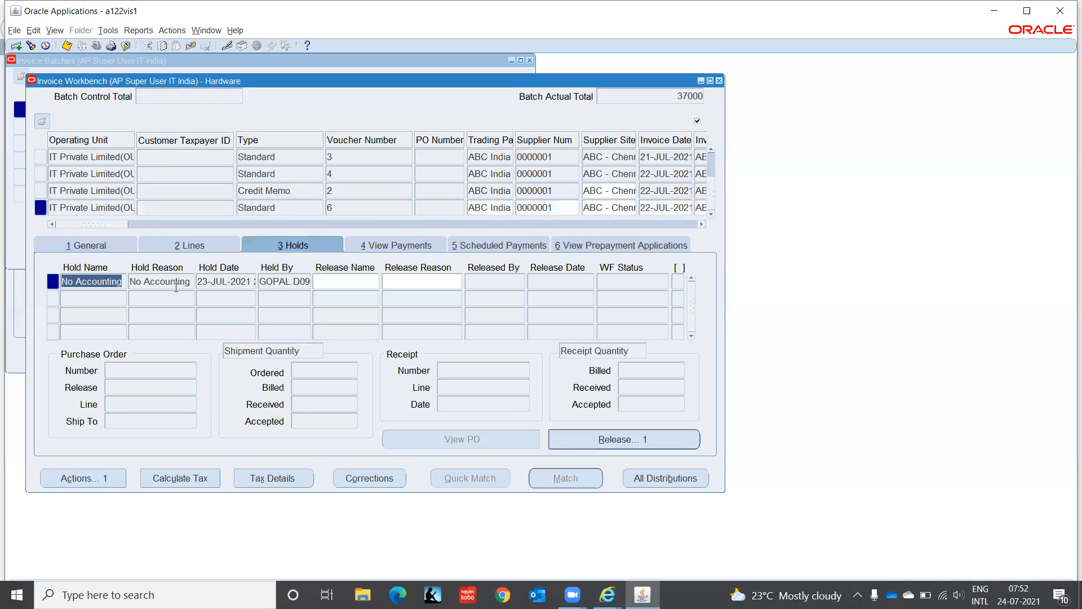
{"action": "left_click", "coordinate": [88, 244]}
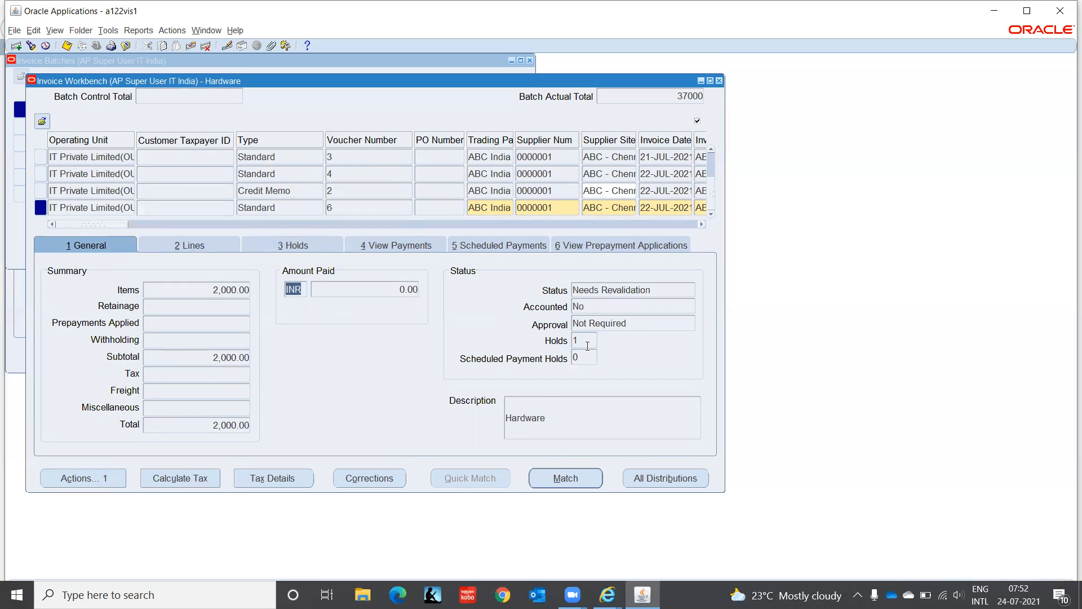
{"action": "left_click", "coordinate": [84, 478]}
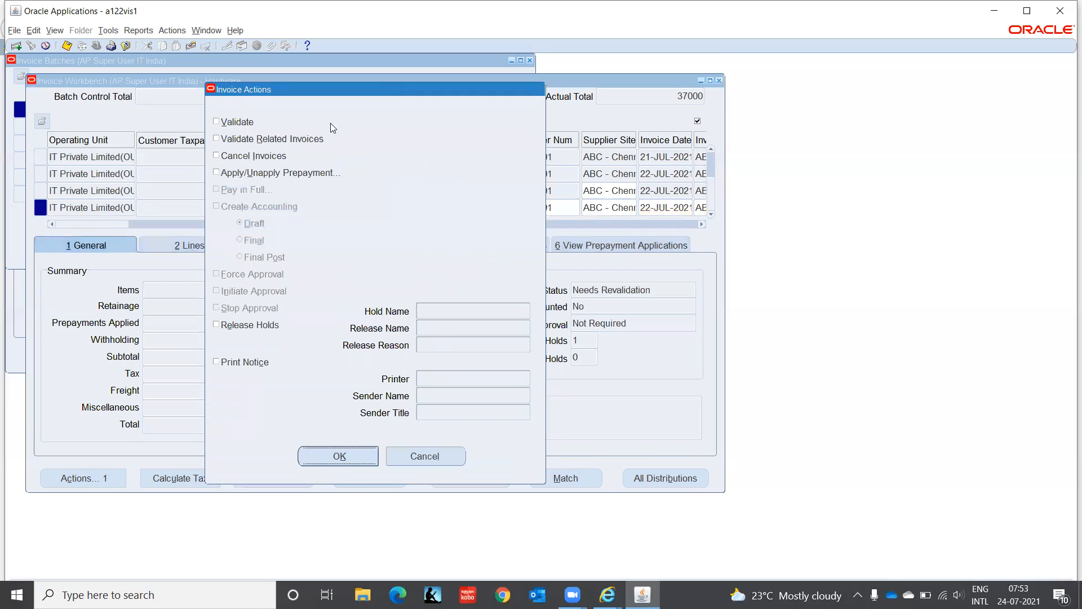
{"action": "left_click", "coordinate": [428, 455]}
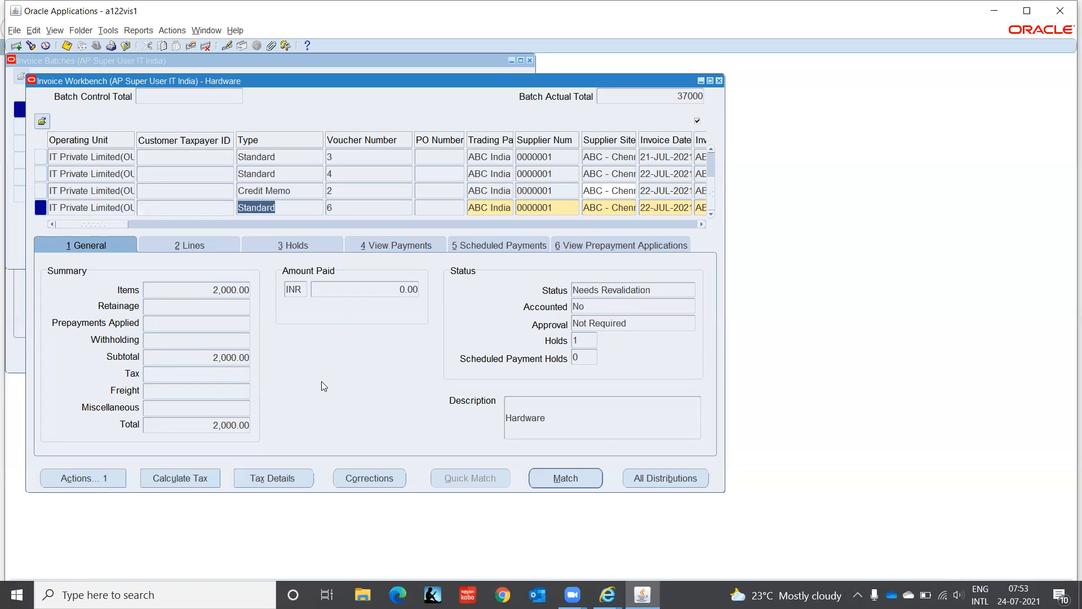
- Assign the Process Accounting release to the No Accounting hold on invoice ABC-005
{"action": "left_click", "coordinate": [273, 246]}
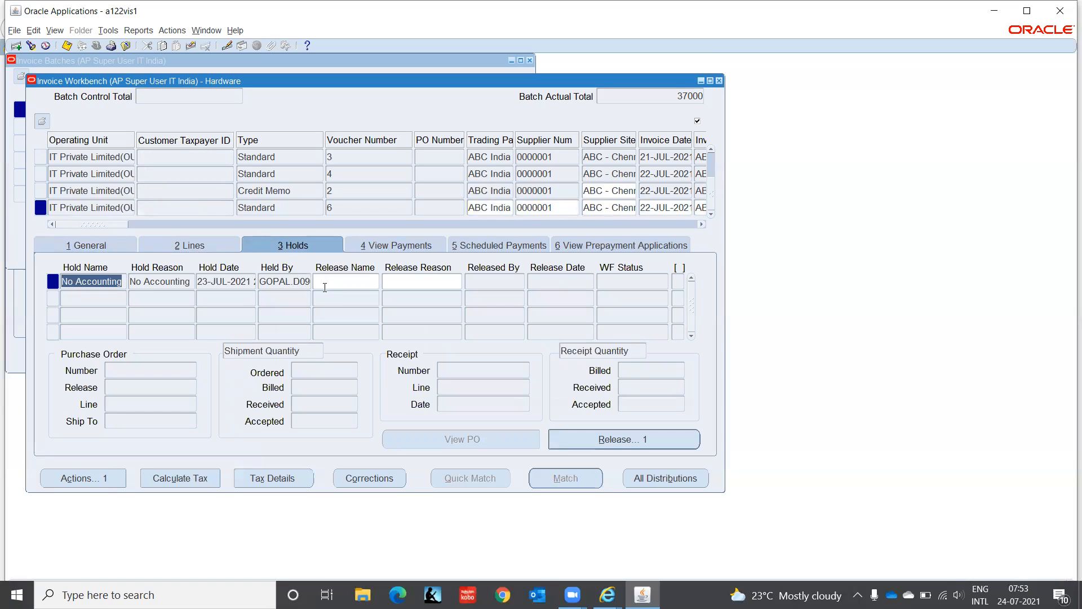
{"action": "left_click", "coordinate": [344, 280]}
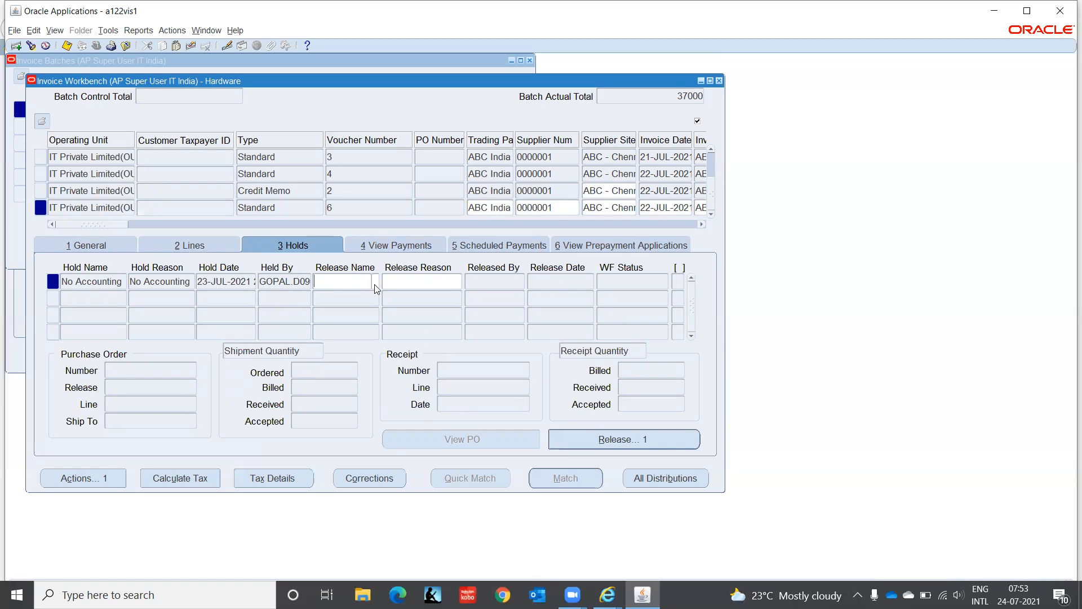
{"action": "left_click", "coordinate": [374, 282]}
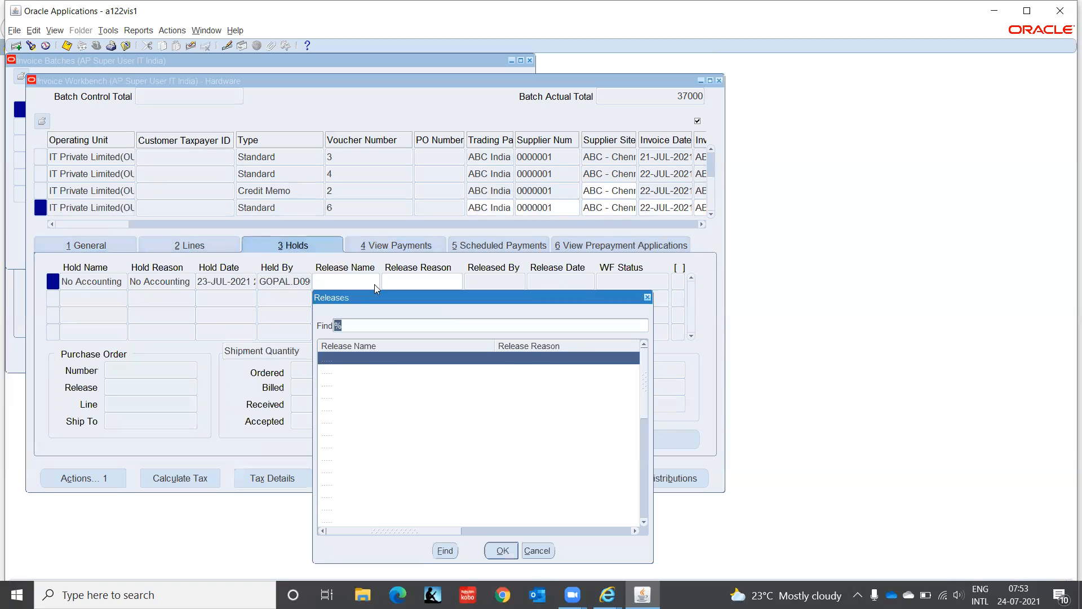
{"action": "type", "text": "n"}
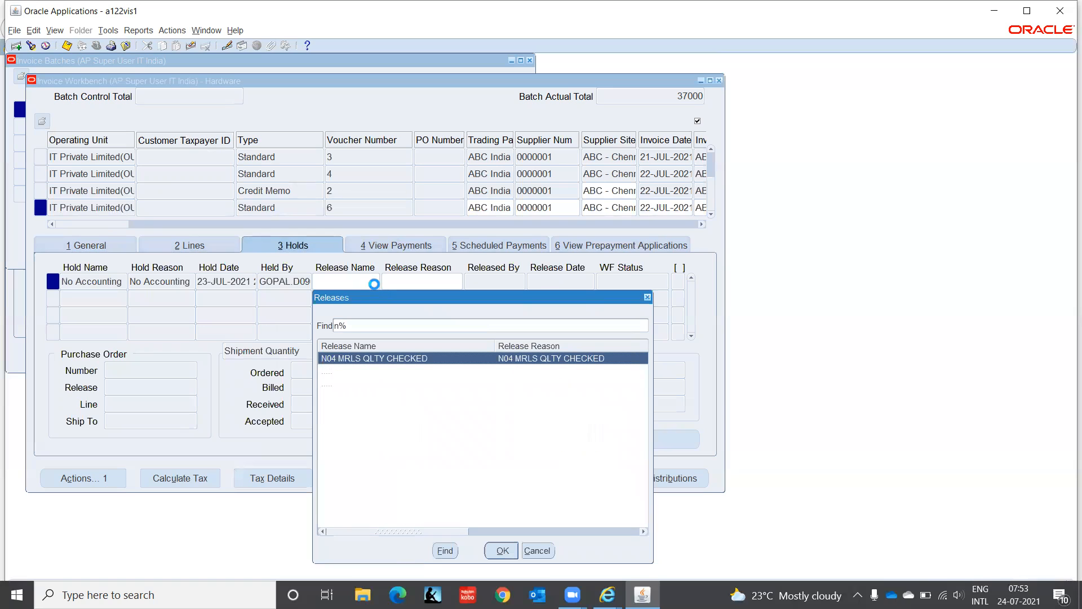
{"action": "key", "text": "BackSpace"}
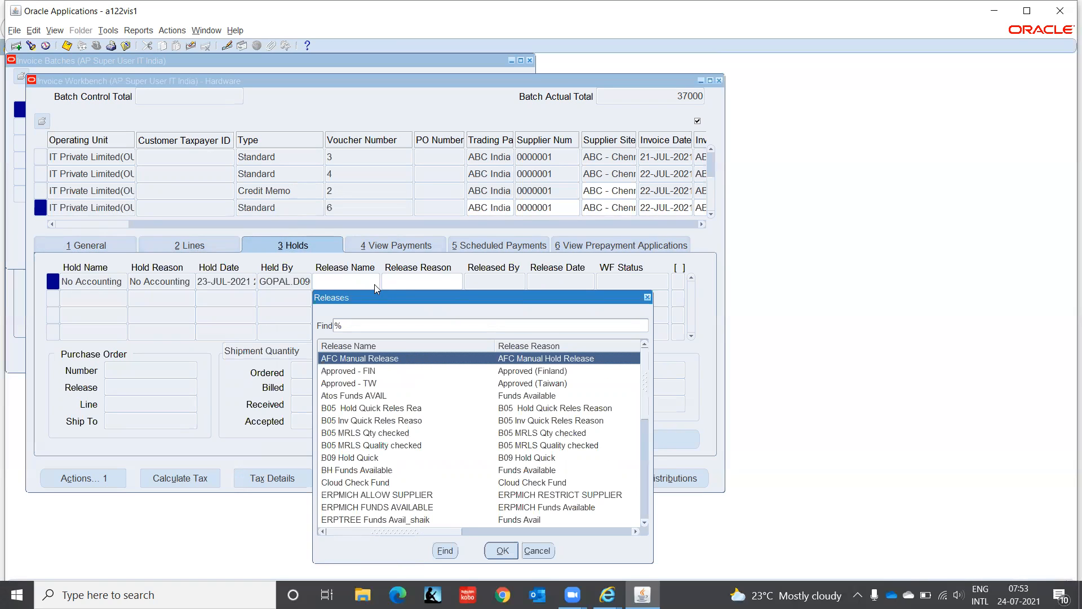
{"action": "type", "text": "pro"}
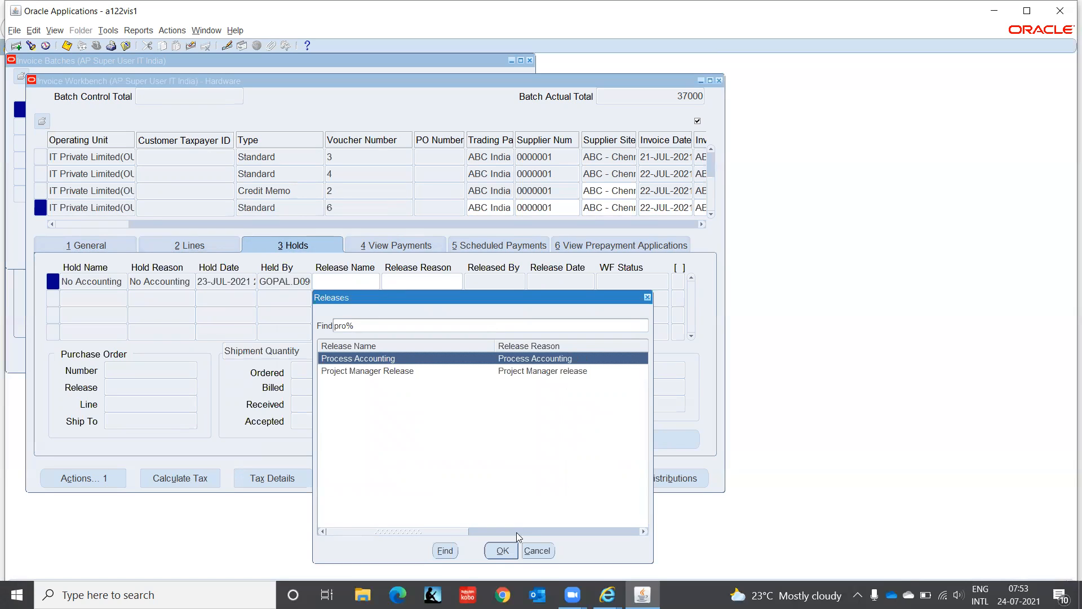
{"action": "left_click", "coordinate": [502, 550]}
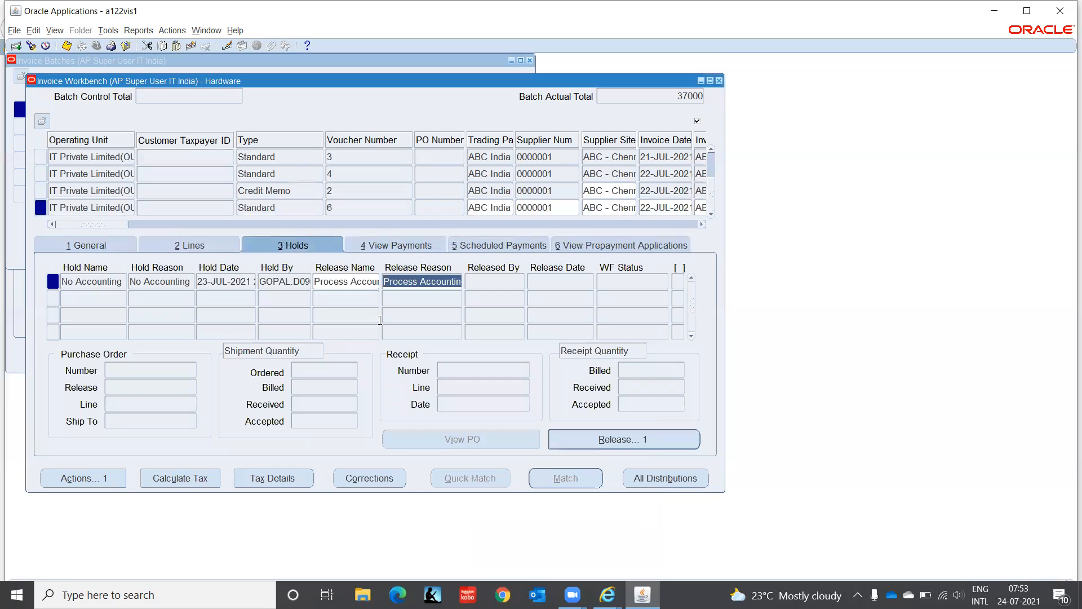
{"action": "left_click", "coordinate": [599, 440]}
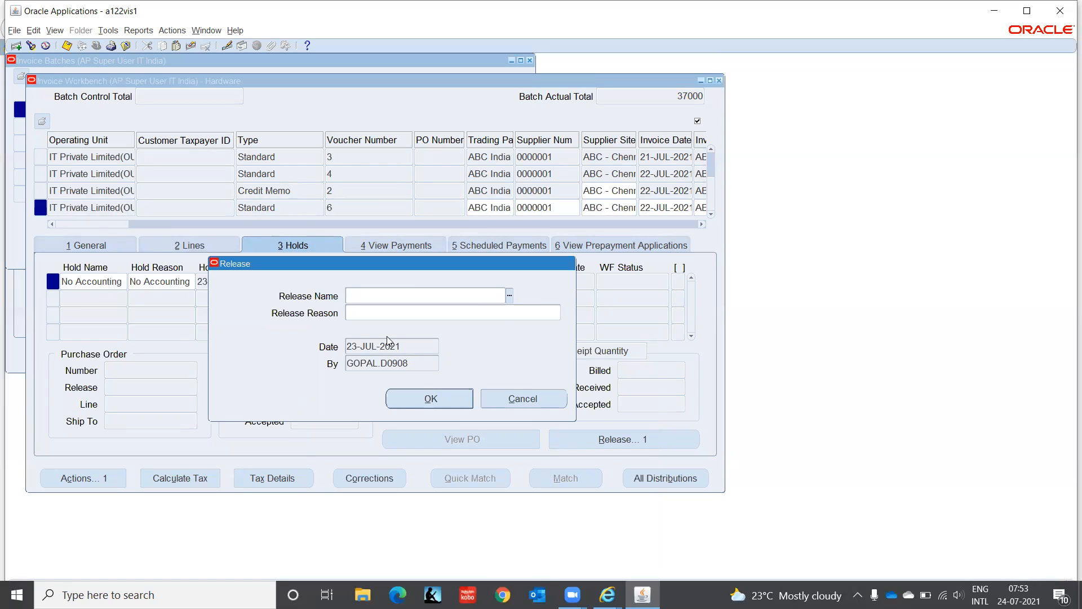
{"action": "left_click", "coordinate": [509, 295]}
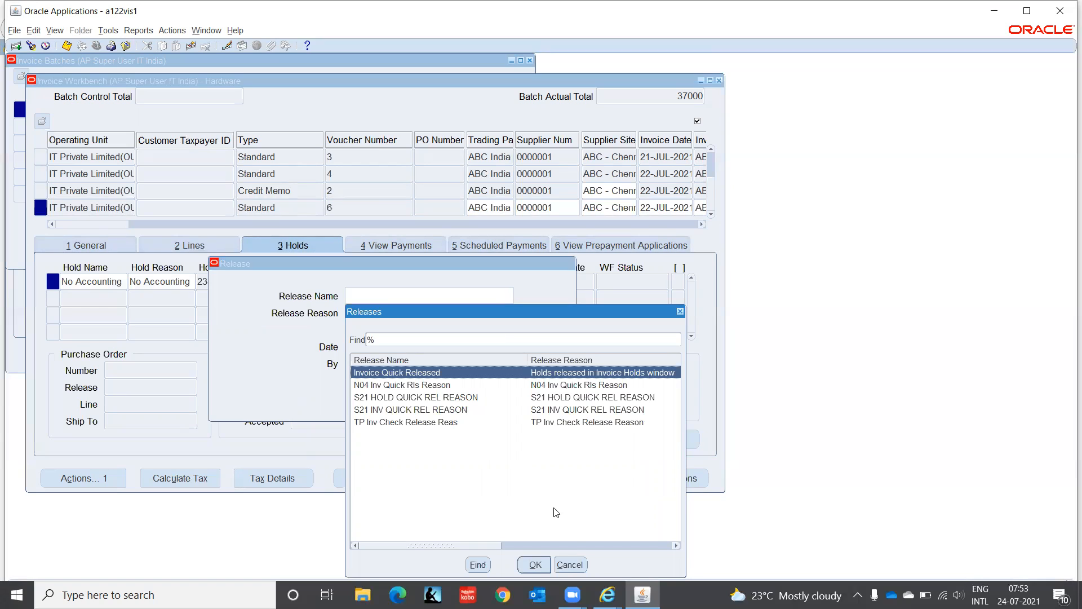
{"action": "left_click", "coordinate": [570, 564]}
{"action": "left_click", "coordinate": [523, 311]}
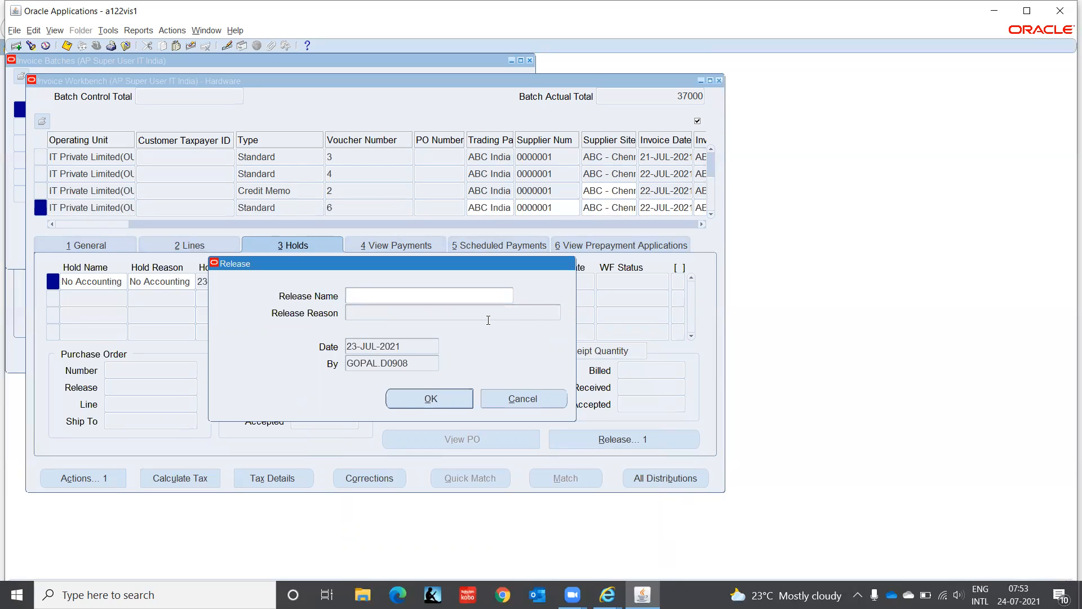
{"action": "left_click", "coordinate": [522, 399]}
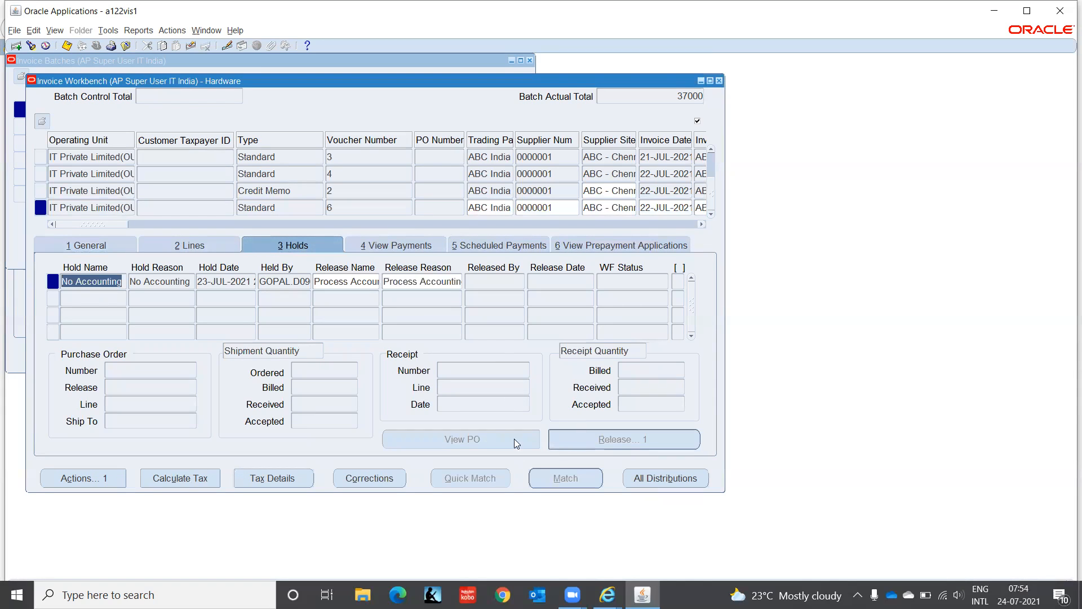
- Save the Process Accounting release on invoice ABC-005's No Accounting hold and check the invoice's validation status
{"action": "left_click", "coordinate": [443, 281]}
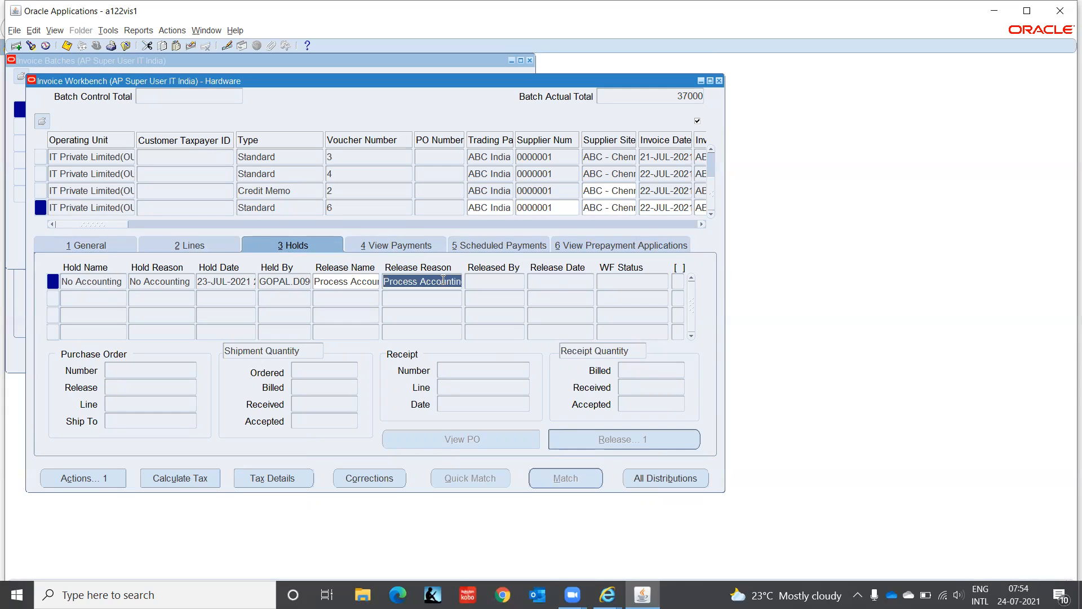
{"action": "key", "text": "ctrl+s"}
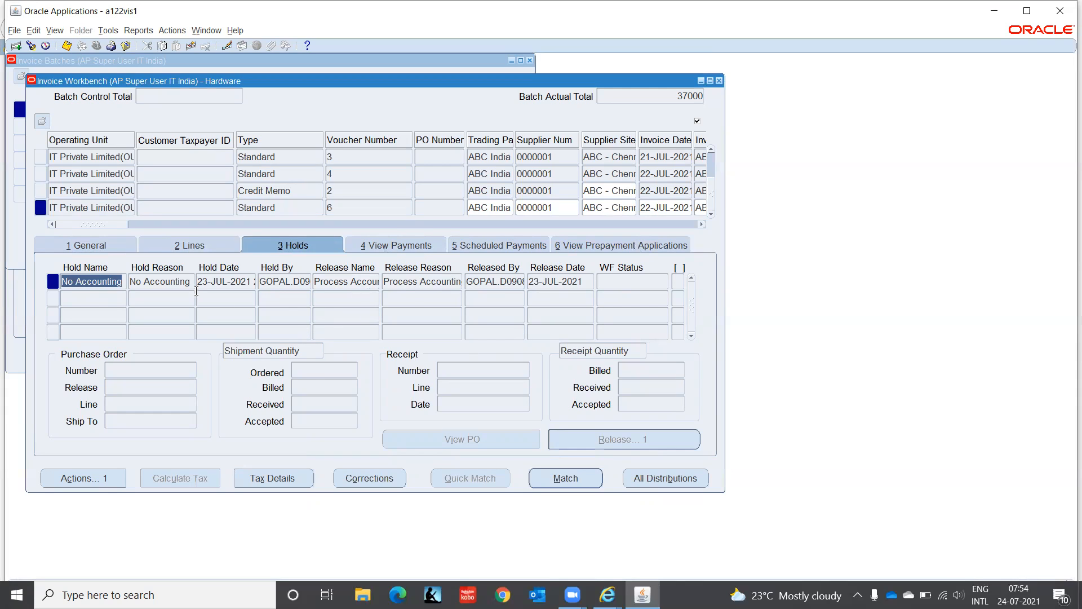
{"action": "left_click", "coordinate": [75, 244]}
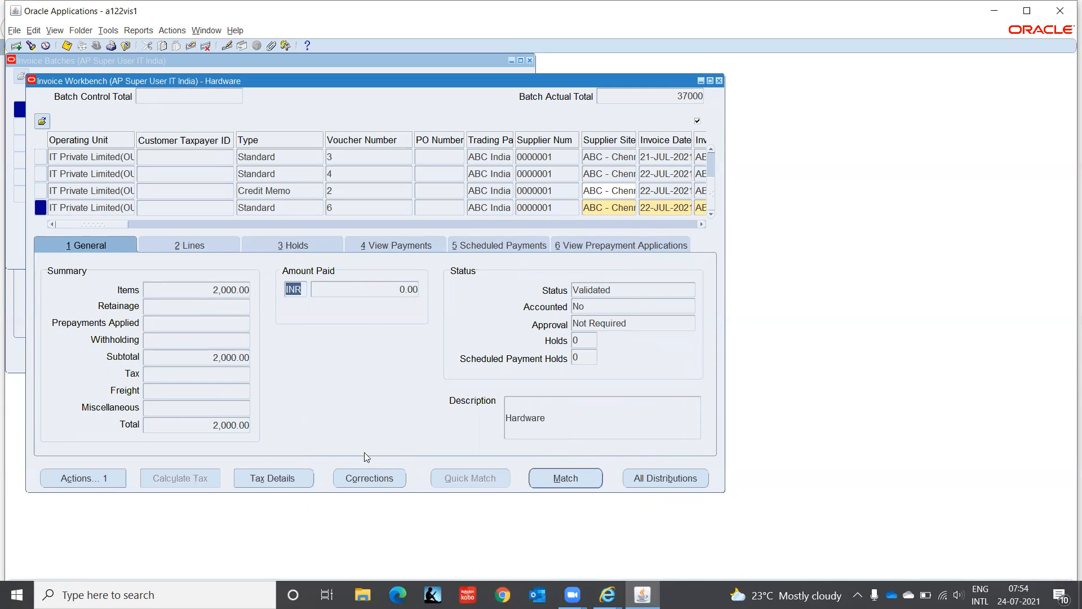
- Look through the available hold names for a second hold row on invoice ABC-005, without choosing one
{"action": "left_click", "coordinate": [293, 245]}
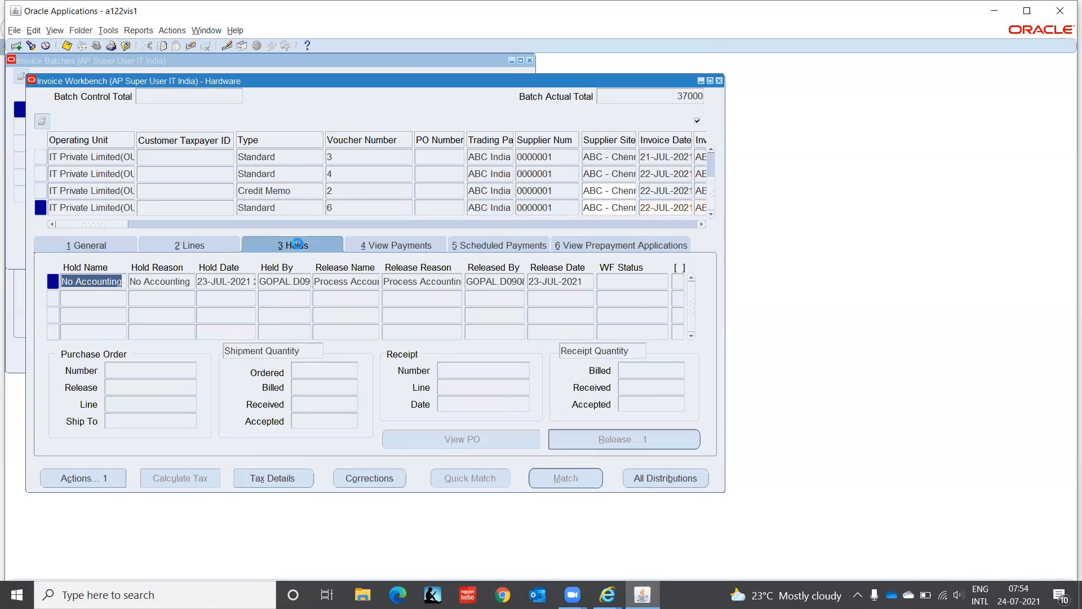
{"action": "left_click", "coordinate": [105, 299]}
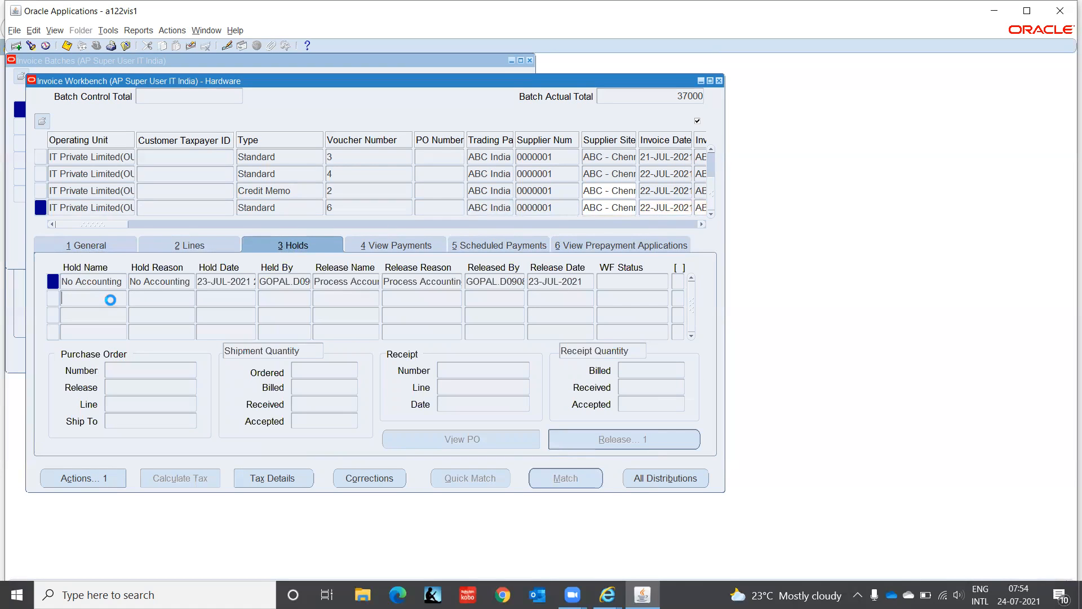
{"action": "left_click", "coordinate": [122, 300]}
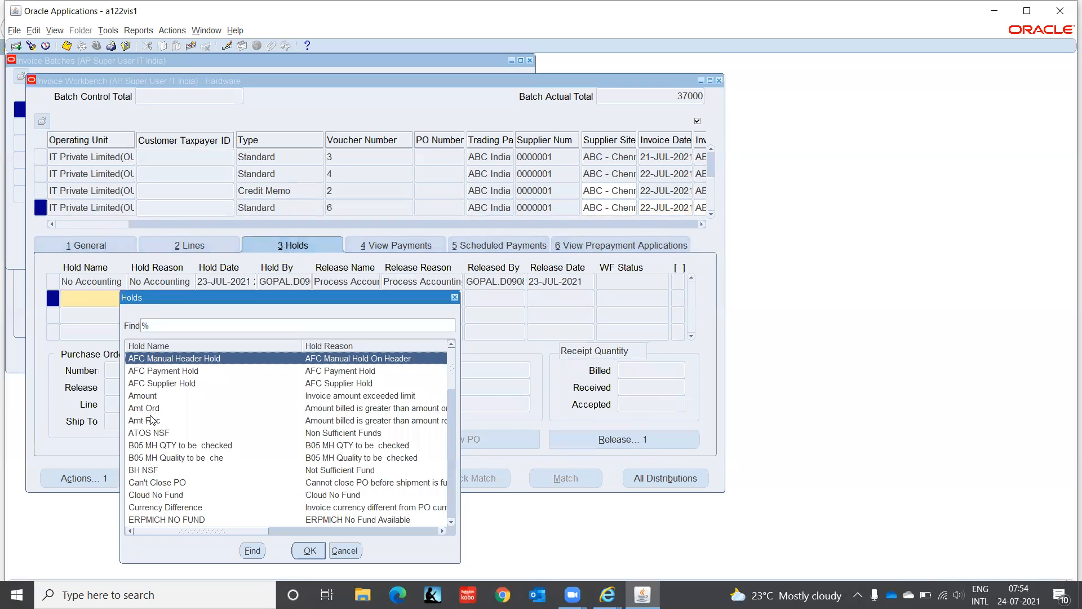
{"action": "left_click", "coordinate": [151, 420]}
{"action": "key", "text": "Down"}
{"action": "key", "text": "Down"}
{"action": "key", "text": "Down"}
{"action": "key", "text": "Down"}
{"action": "key", "text": "Down"}
{"action": "key", "text": "Down"}
{"action": "key", "text": "Down"}
{"action": "key", "text": "Down"}
{"action": "key", "text": "Down"}
{"action": "key", "text": "Down"}
{"action": "key", "text": "Down"}
{"action": "key", "text": "Down"}
{"action": "key", "text": "Down"}
{"action": "key", "text": "Down"}
{"action": "key", "text": "Down"}
{"action": "key", "text": "Down"}
{"action": "key", "text": "Down"}
{"action": "key", "text": "Down"}
{"action": "key", "text": "Down"}
{"action": "key", "text": "Down"}
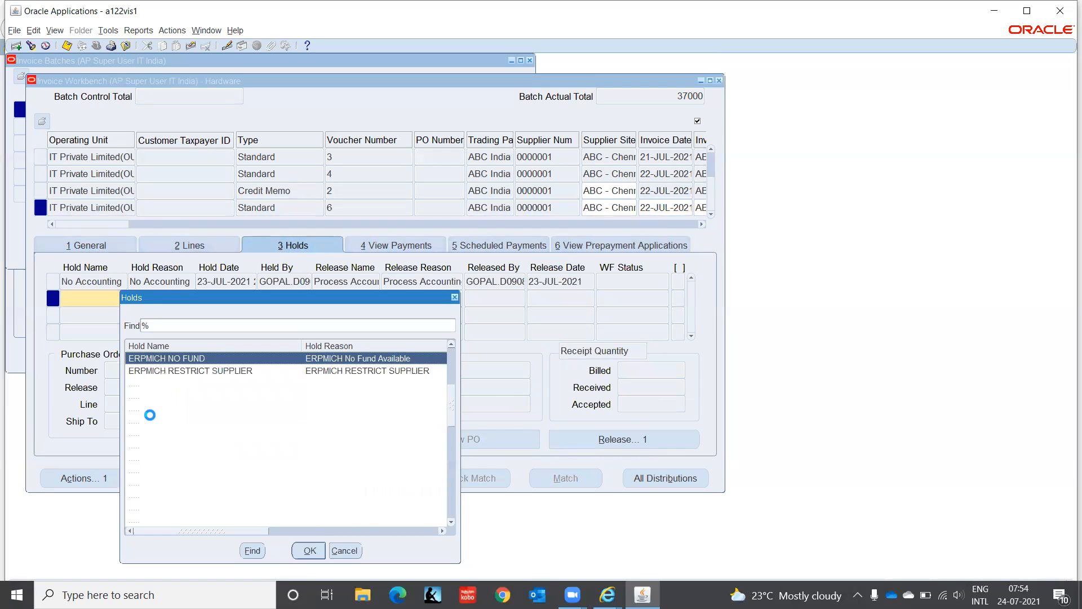
{"action": "key", "text": "Down"}
{"action": "key", "text": "Down"}
{"action": "key", "text": "Down"}
{"action": "key", "text": "Down"}
{"action": "key", "text": "Down"}
{"action": "key", "text": "Down"}
{"action": "key", "text": "Down"}
{"action": "key", "text": "Down"}
{"action": "key", "text": "Down"}
{"action": "key", "text": "Down"}
{"action": "key", "text": "Down"}
{"action": "key", "text": "Down"}
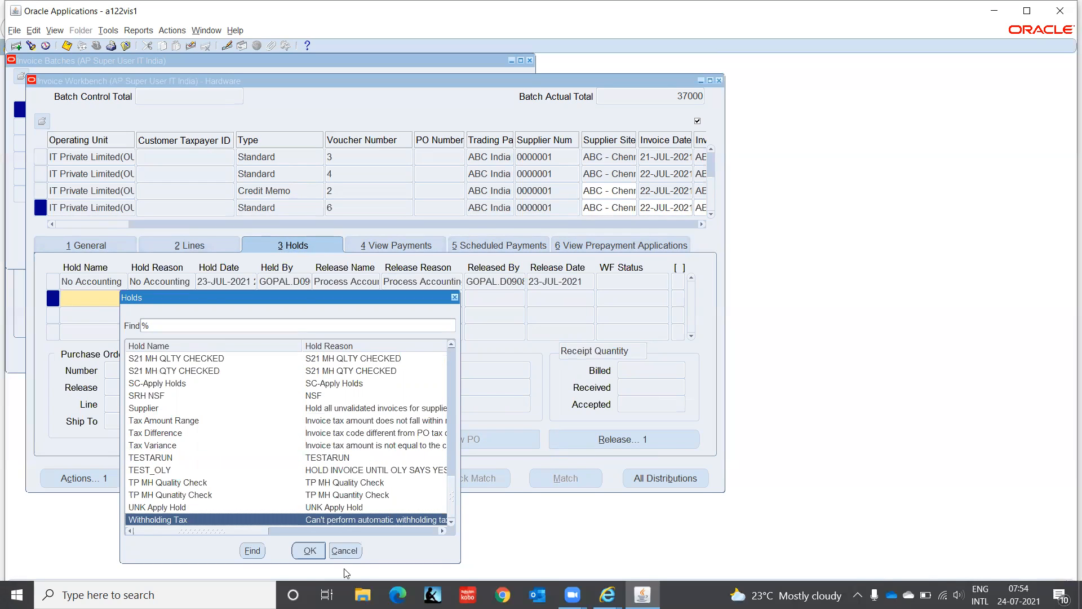
{"action": "left_click", "coordinate": [345, 550]}
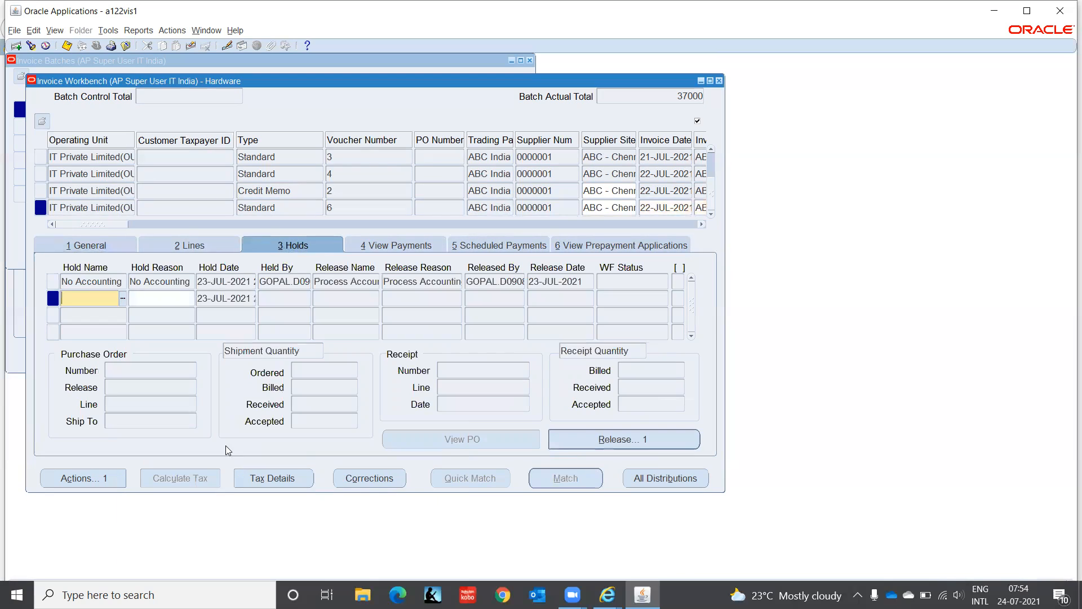
{"action": "left_click", "coordinate": [105, 280]}
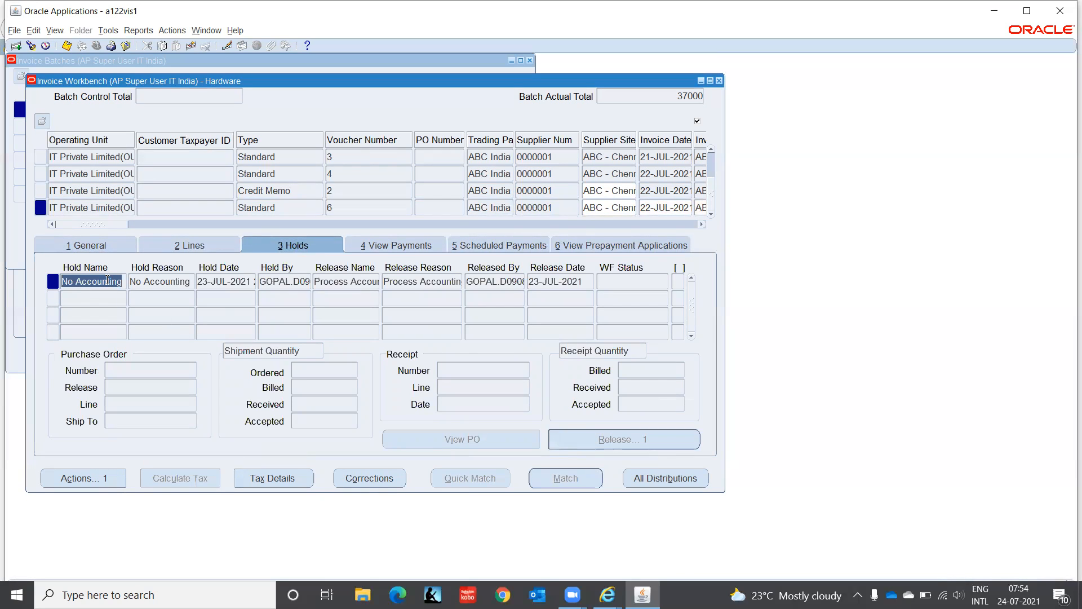
- Examine the invoice amounts and the scheduled payments of invoice ABC-005 and credit memo ABC-100
{"action": "left_click_drag", "start_coordinate": [93, 224], "coordinate": [129, 229]}
{"action": "left_click_drag", "start_coordinate": [82, 226], "coordinate": [138, 230]}
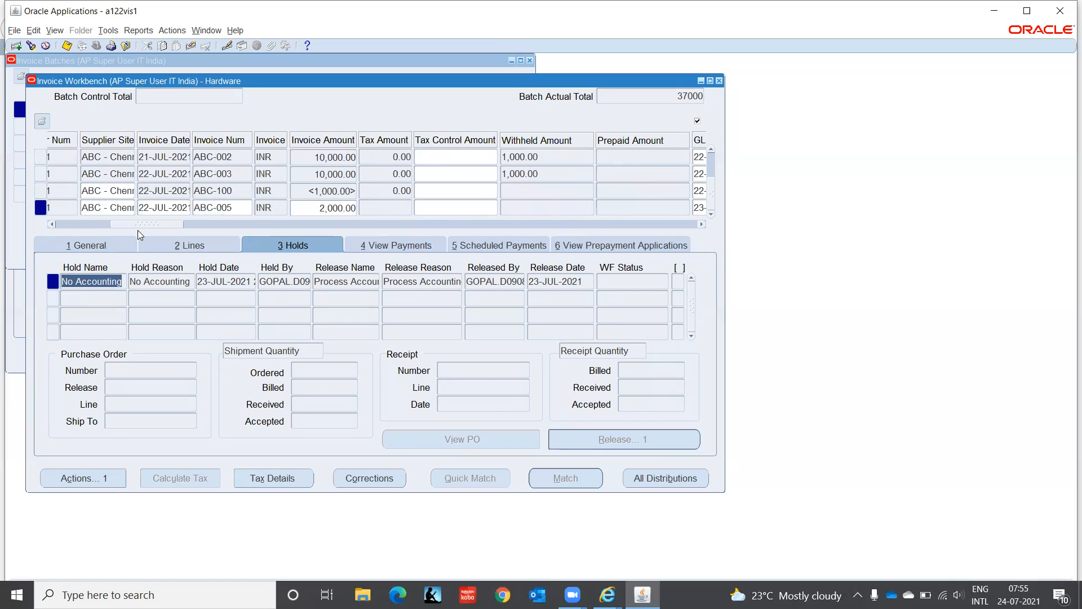
{"action": "left_click_drag", "start_coordinate": [171, 227], "coordinate": [85, 227]}
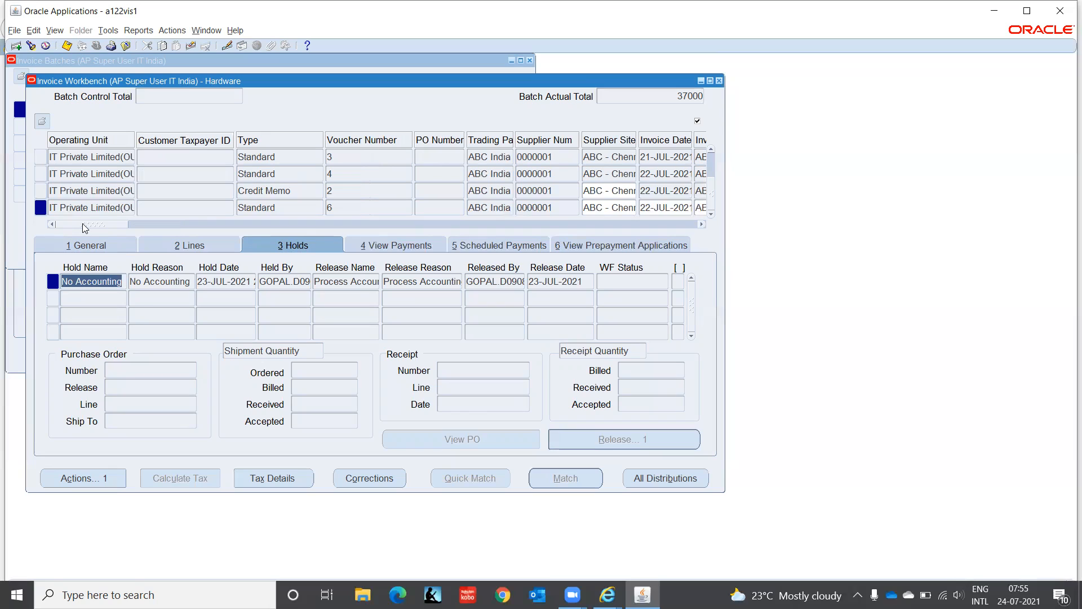
{"action": "left_click", "coordinate": [105, 206]}
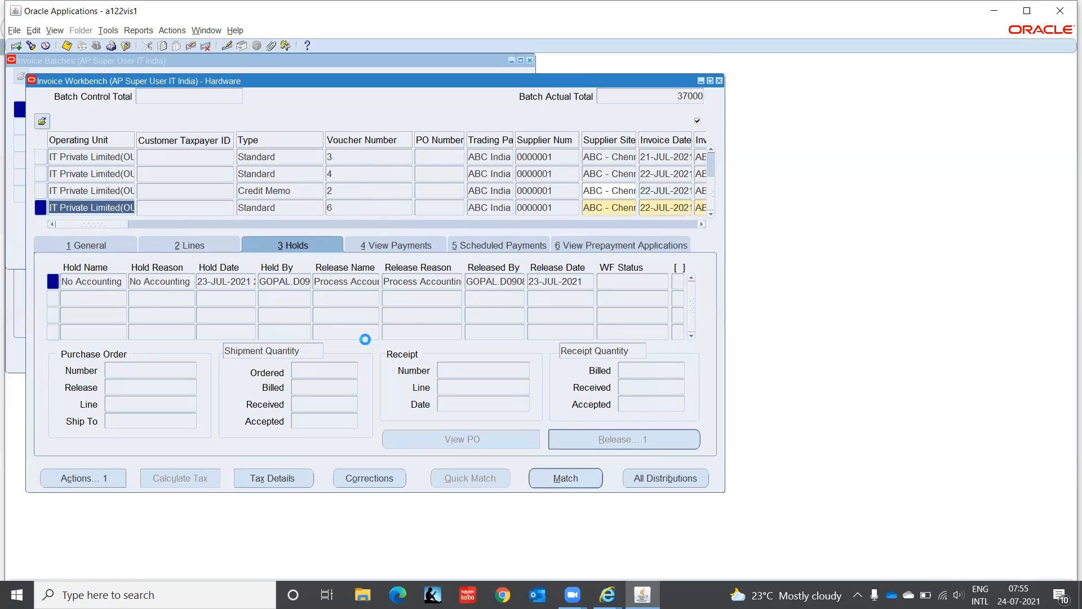
{"action": "left_click", "coordinate": [516, 245]}
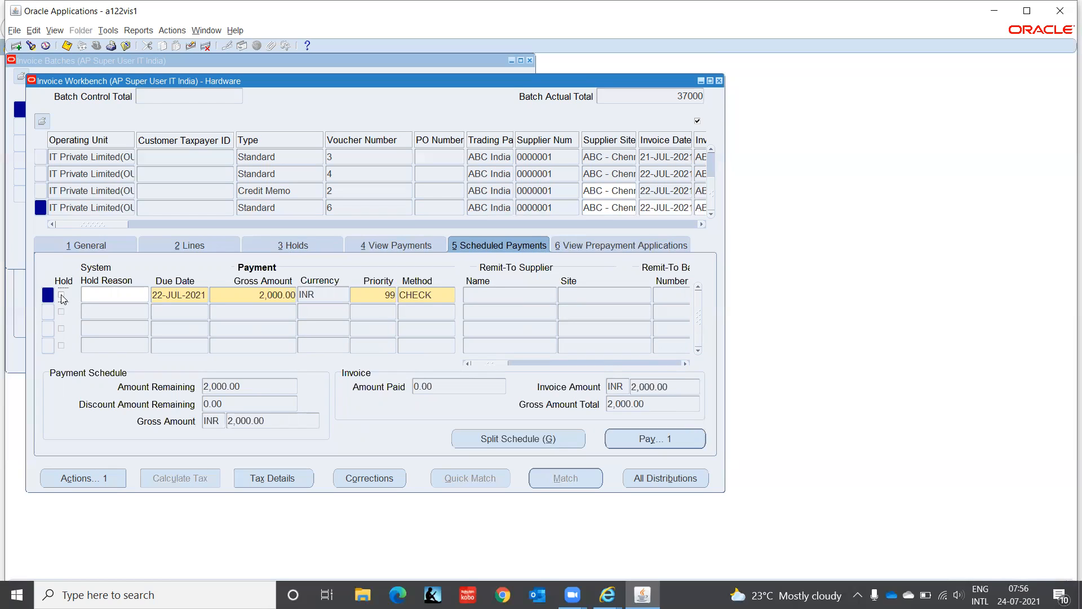
{"action": "left_click_drag", "start_coordinate": [116, 226], "coordinate": [2, 268]}
{"action": "left_click", "coordinate": [540, 190]}
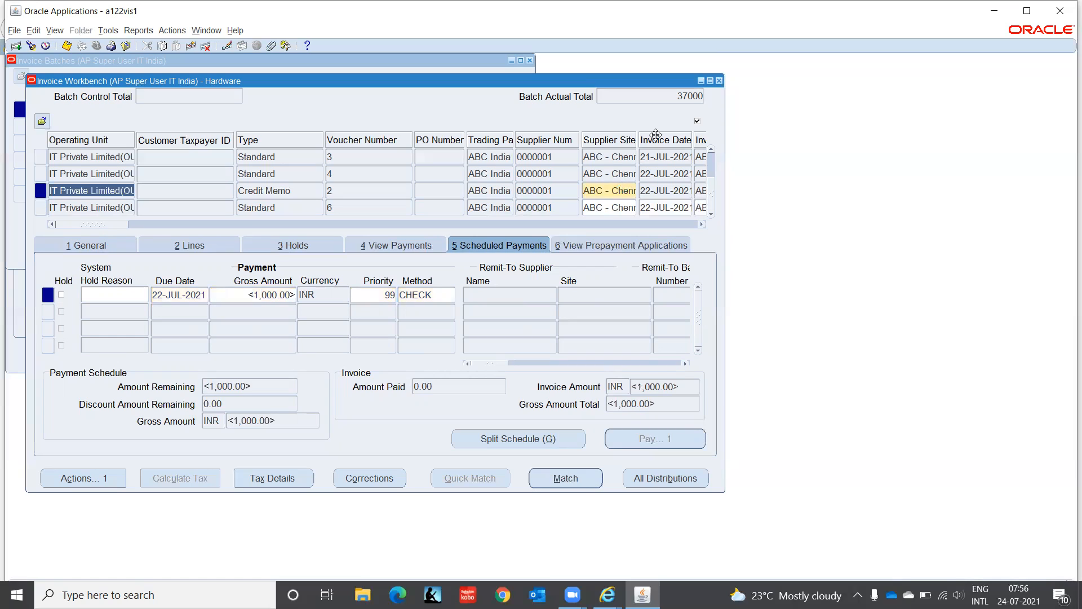
- Close the Invoice Workbench and Invoice Batches windows and expand the Setup Calendar functions in the Navigator
{"action": "left_click", "coordinate": [719, 81]}
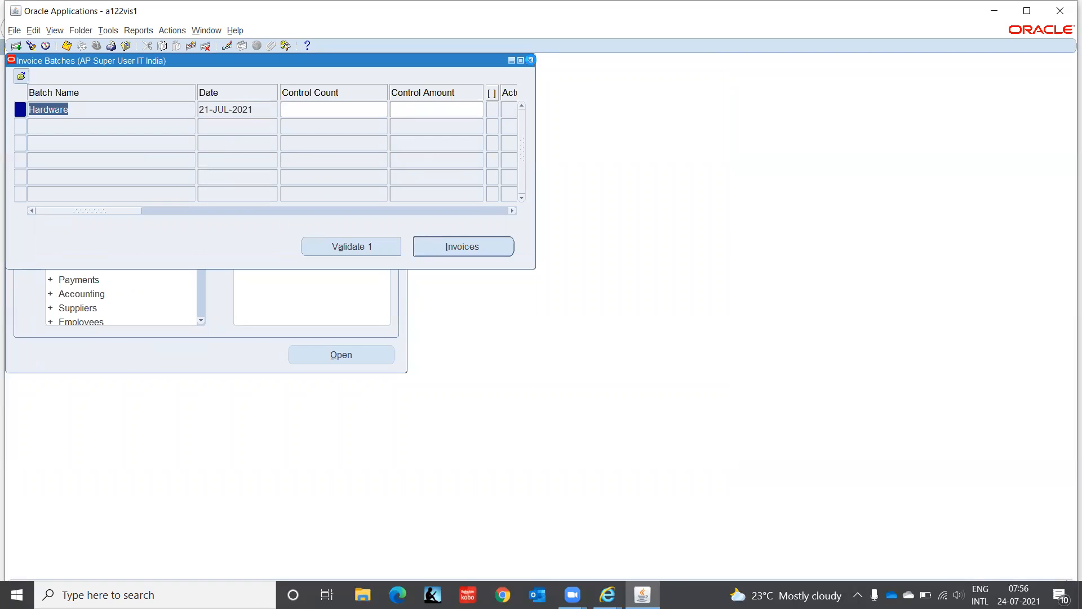
{"action": "left_click", "coordinate": [530, 60]}
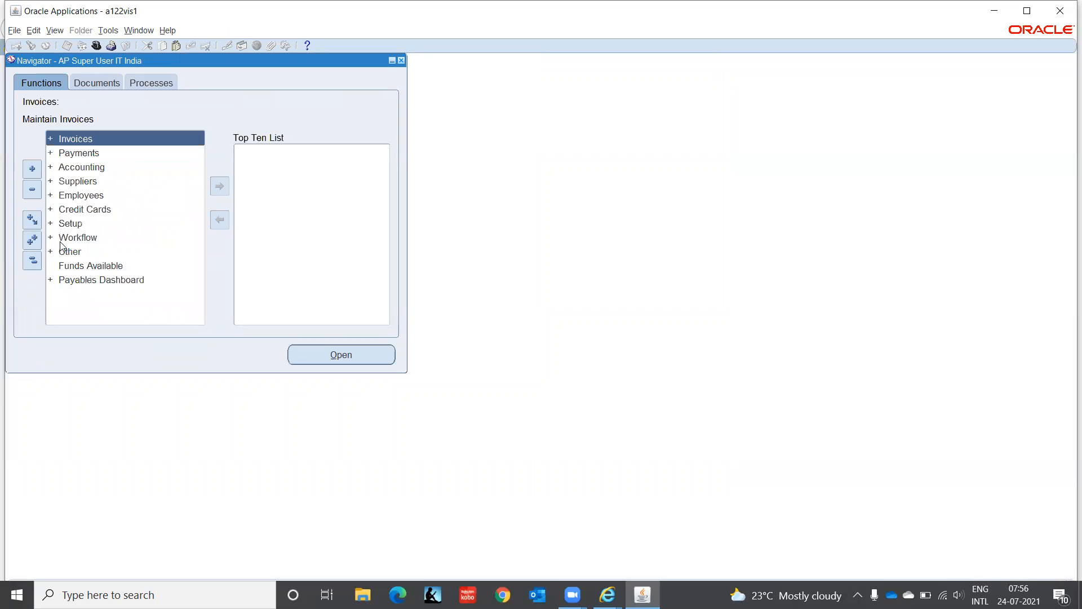
{"action": "double_click", "coordinate": [68, 223]}
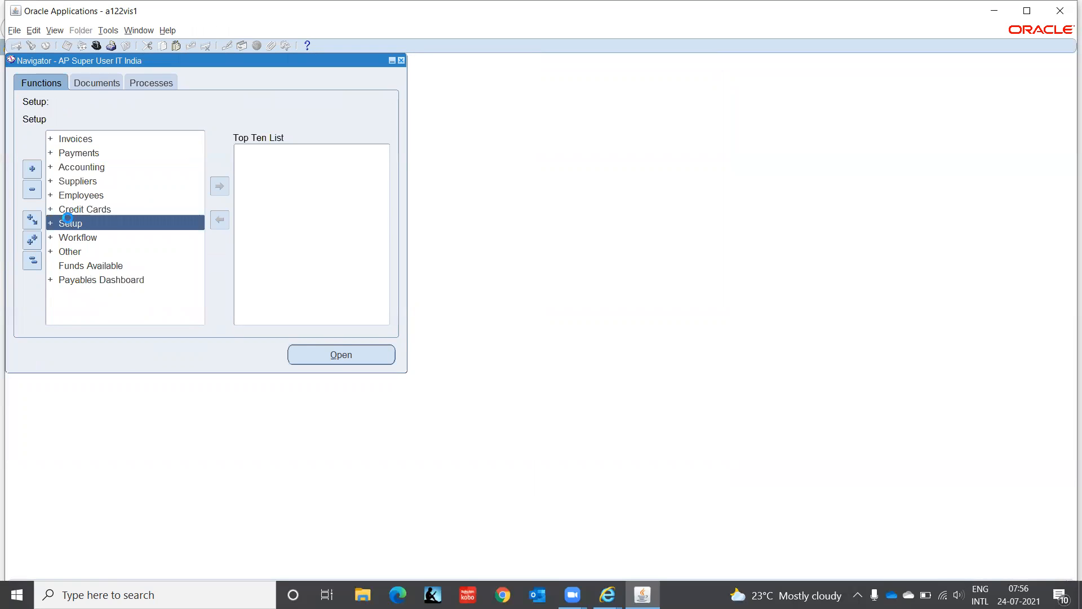
{"action": "key", "text": "Down"}
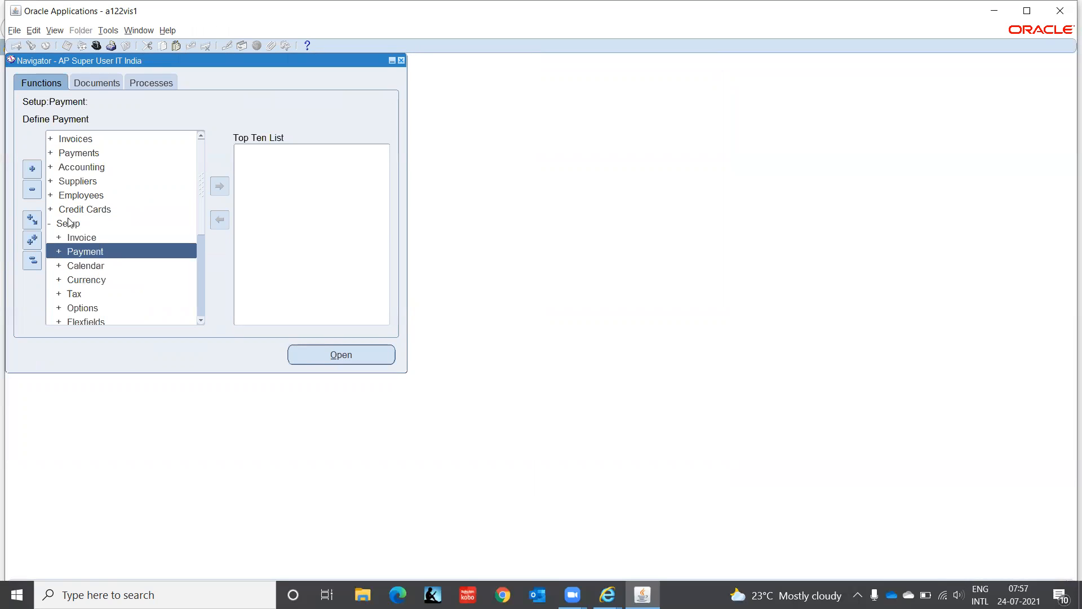
{"action": "key", "text": "Down"}
{"action": "key", "text": "Return"}
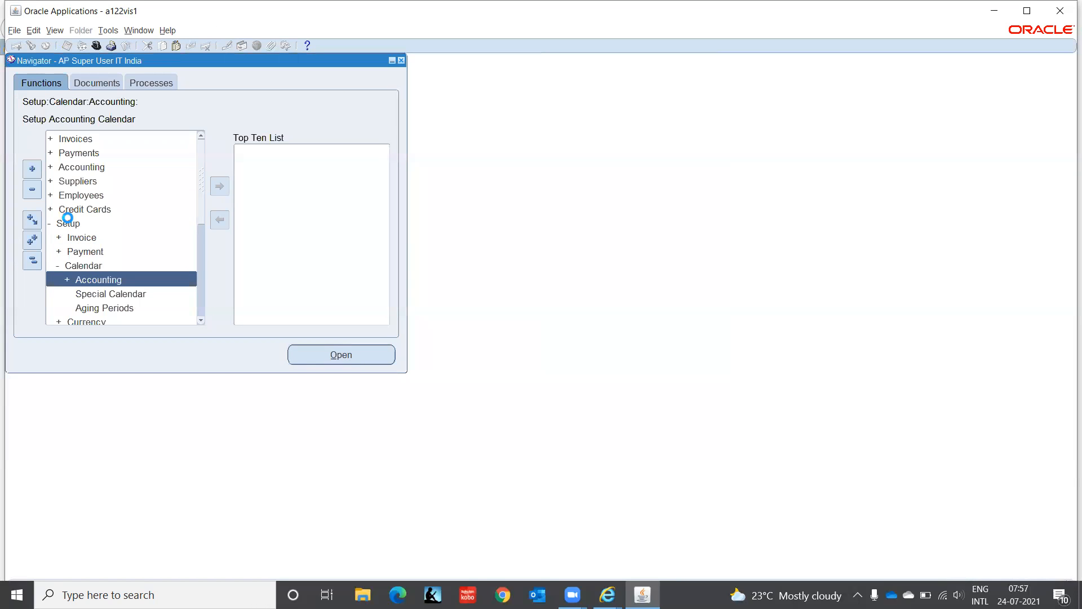
- Look through the Calendar setup functions, including the period functions under Accounting
{"action": "key", "text": "Down"}
{"action": "key", "text": "Down"}
{"action": "key", "text": "Down"}
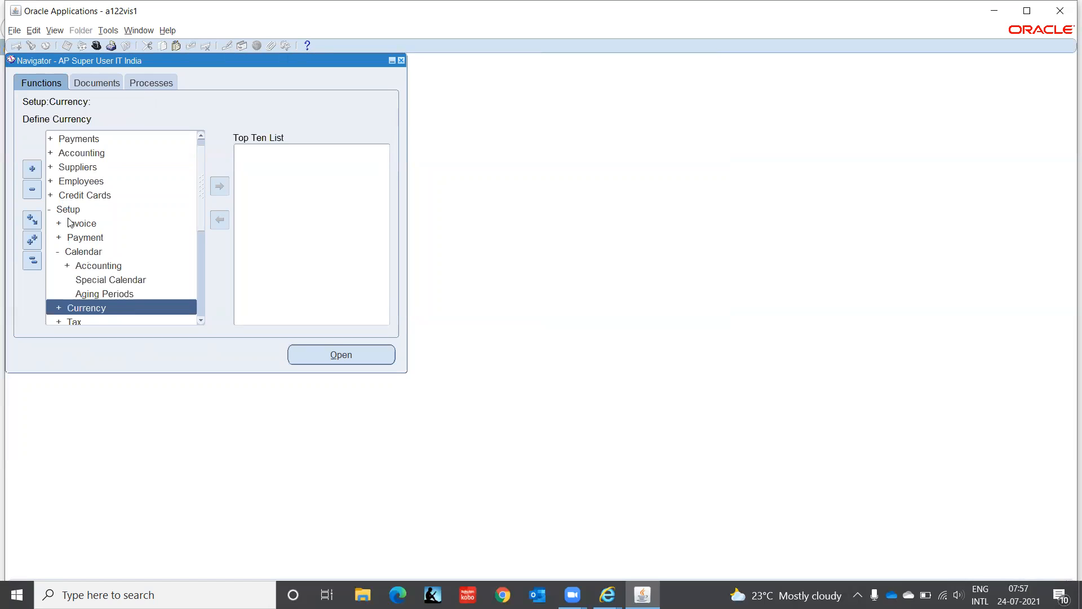
{"action": "key", "text": "Up"}
{"action": "key", "text": "Up"}
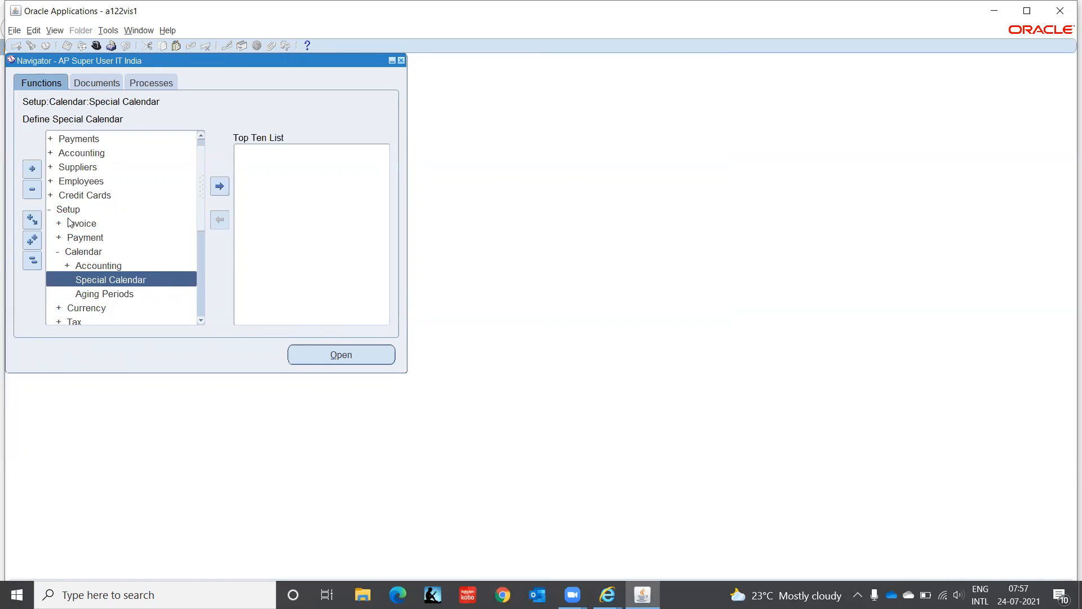
{"action": "key", "text": "Down"}
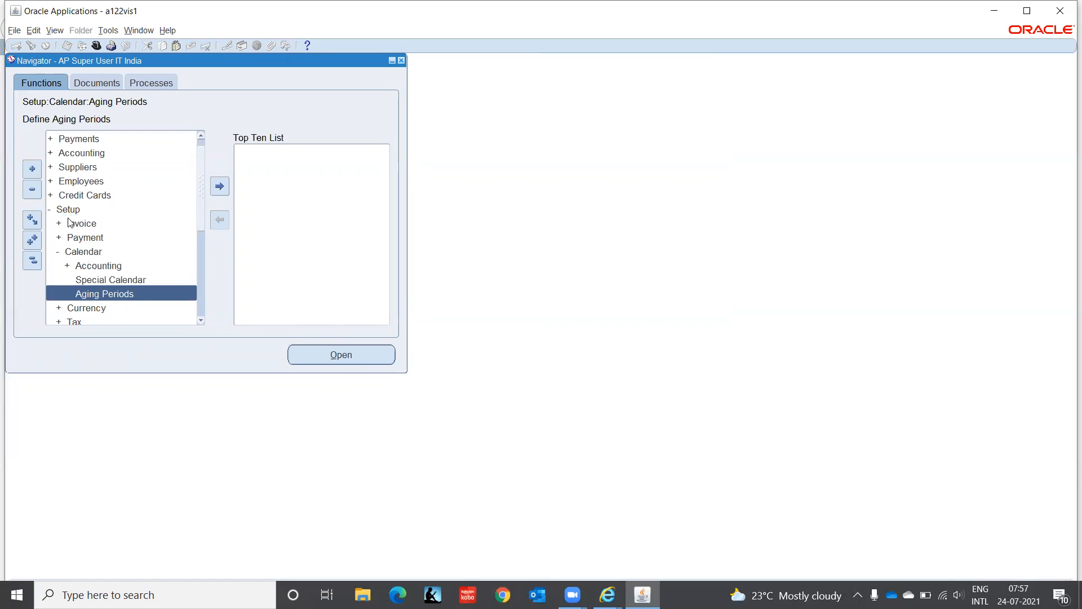
{"action": "key", "text": "Up"}
{"action": "key", "text": "Up"}
{"action": "key", "text": "Right"}
{"action": "key", "text": "Down"}
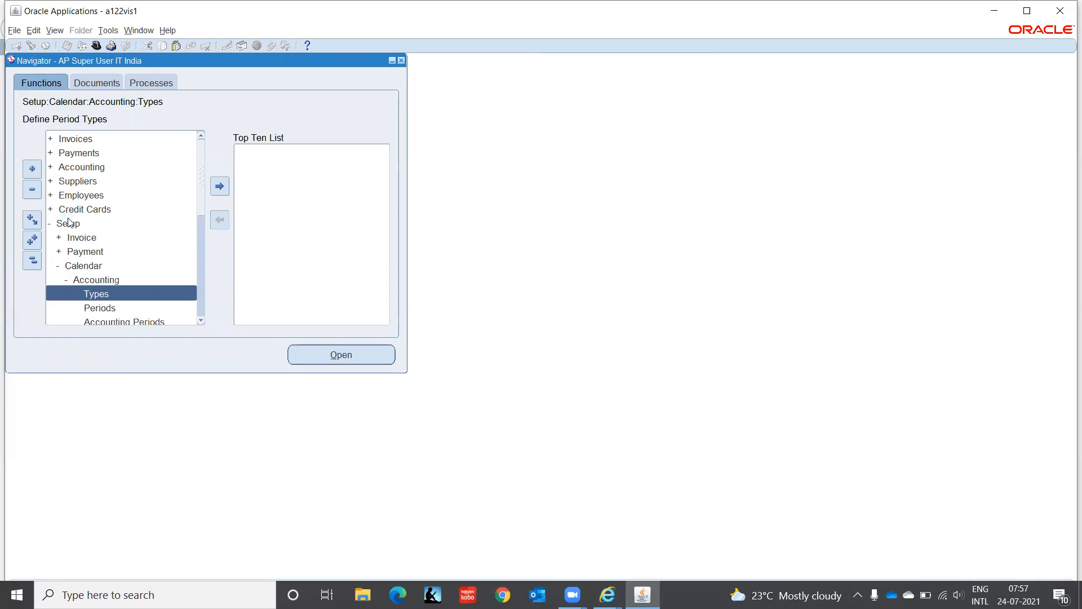
{"action": "key", "text": "Down"}
{"action": "key", "text": "Down"}
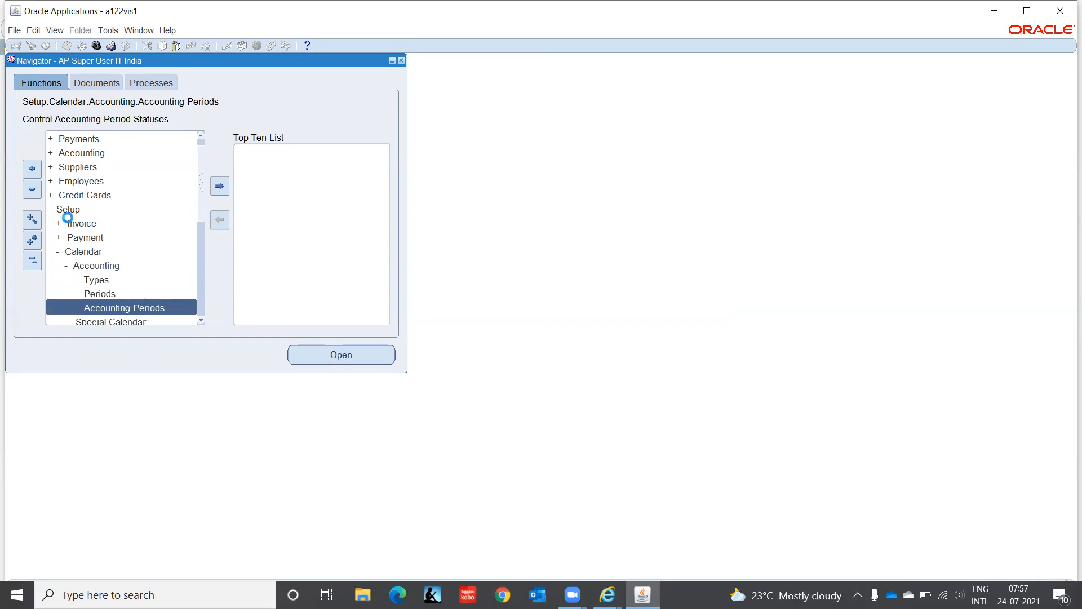
{"action": "key", "text": "Up"}
{"action": "key", "text": "Up"}
{"action": "key", "text": "Up"}
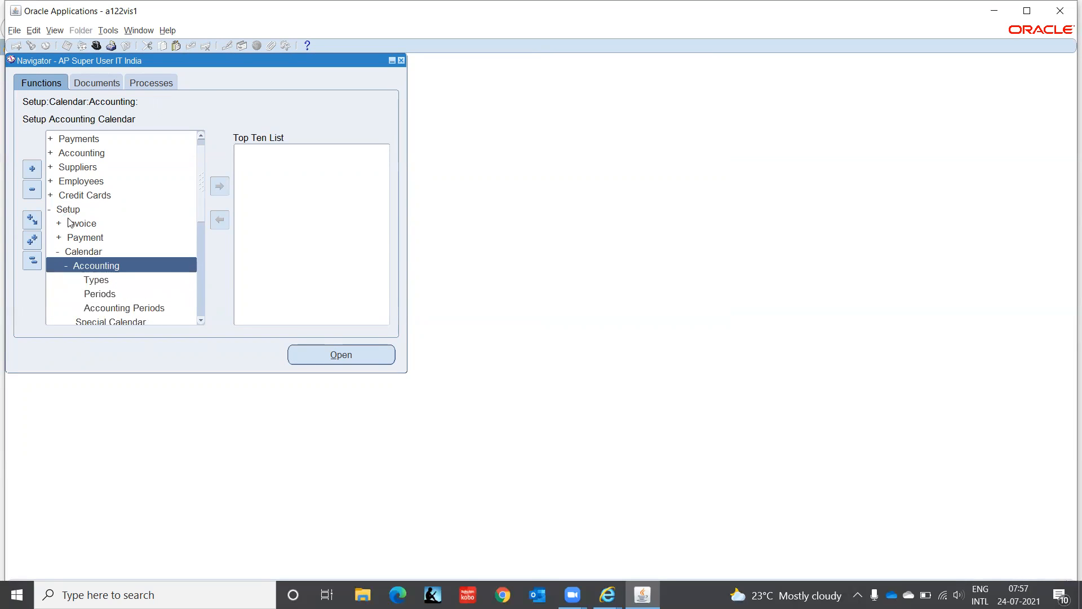
{"action": "key", "text": "Left"}
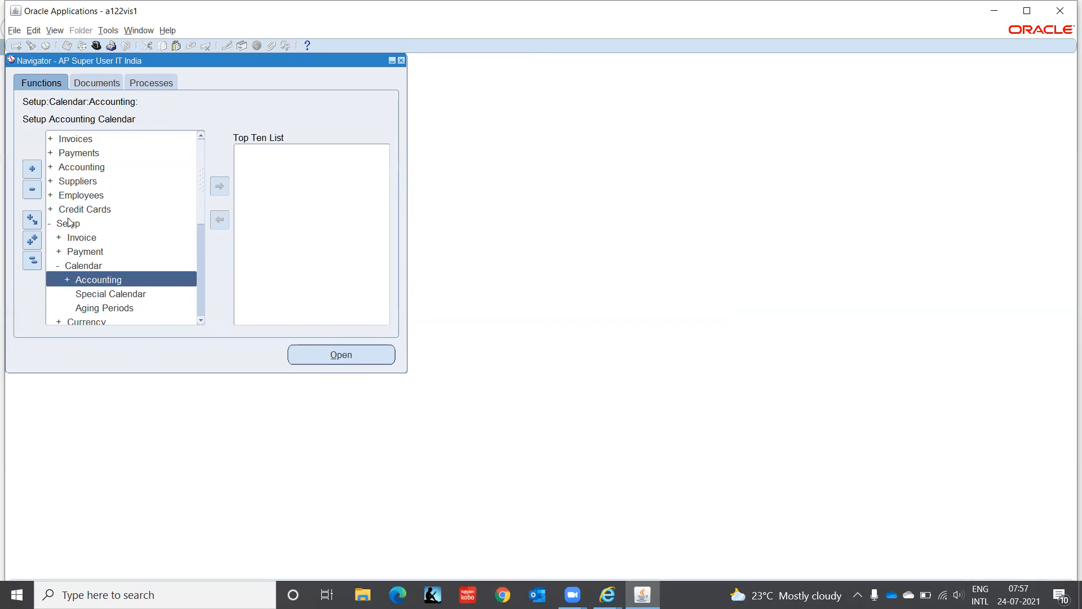
- Open the Special Calendar form to view its fields and calendar types, and return to the fully collapsed Navigator
{"action": "key", "text": "Down"}
{"action": "key", "text": "Return"}
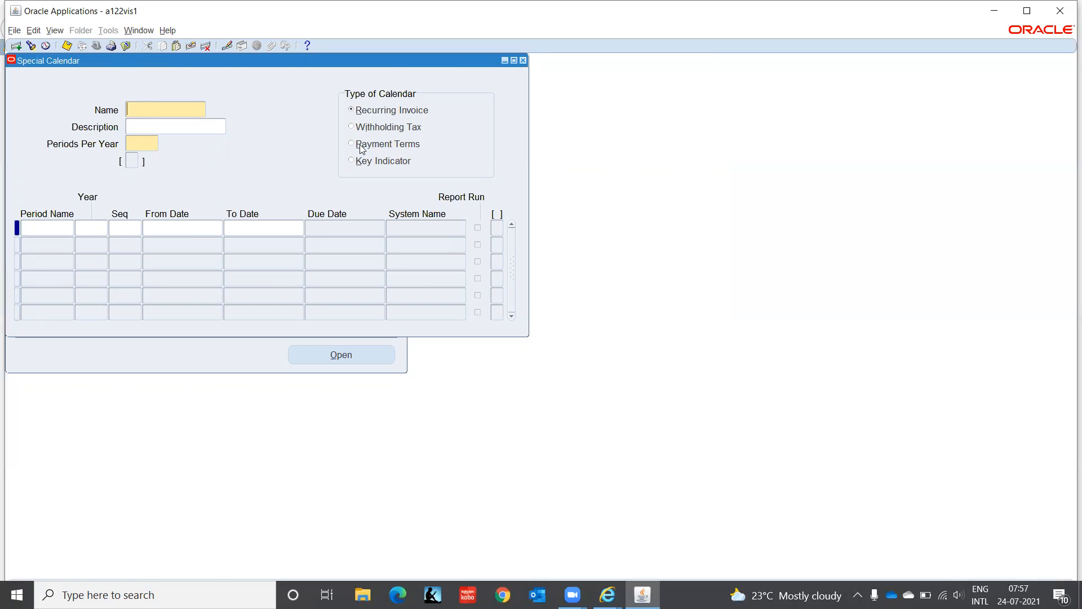
{"action": "left_click", "coordinate": [523, 61]}
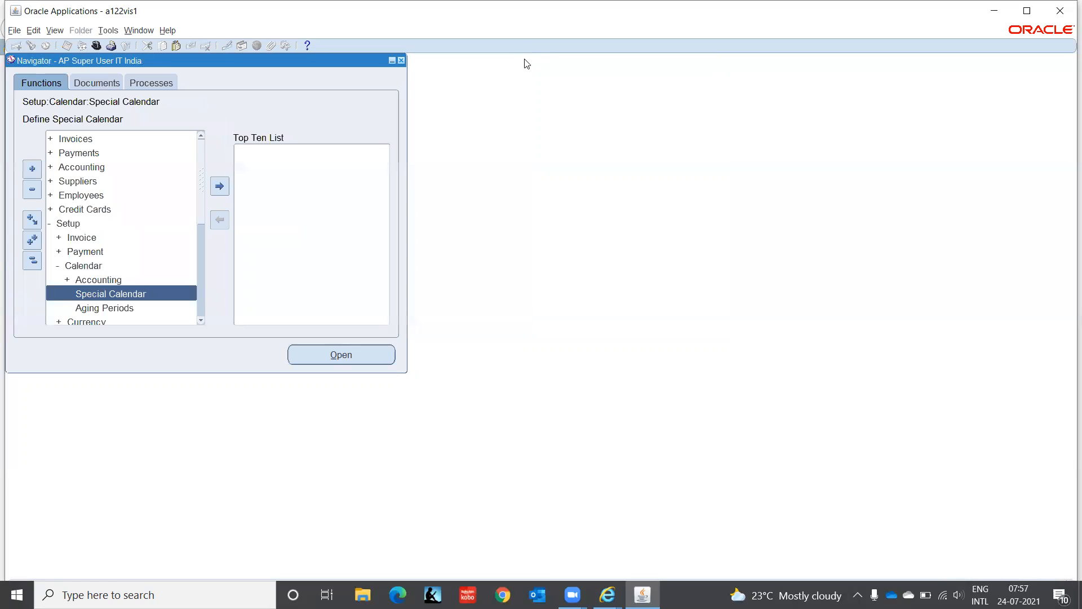
{"action": "left_click", "coordinate": [33, 261]}
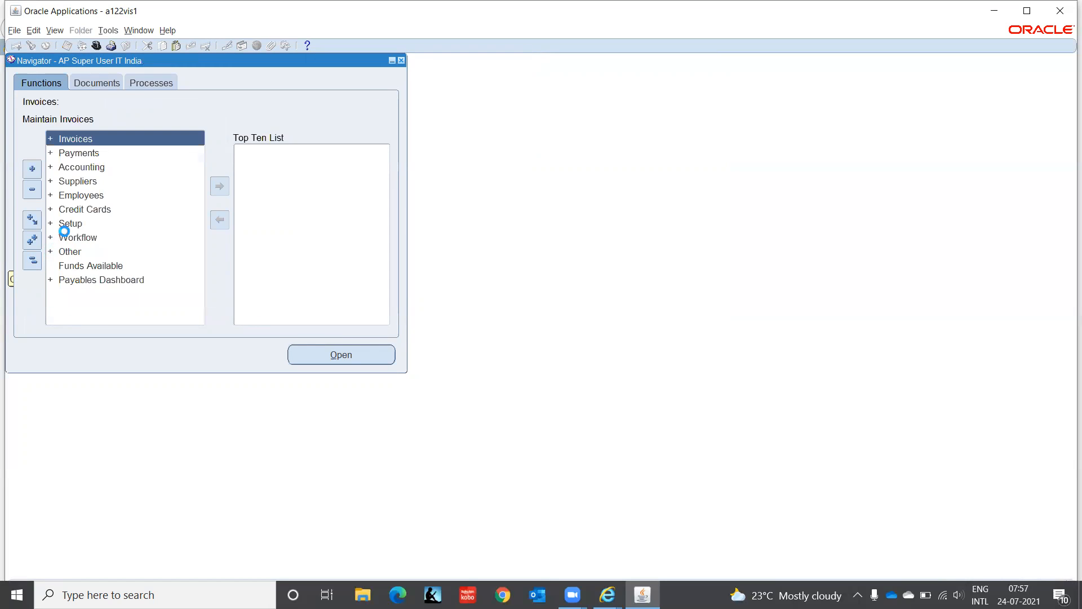
- Expand the Setup functions in the Navigator and look through its groups from Invoice to Accounting Setups
{"action": "left_click", "coordinate": [68, 224]}
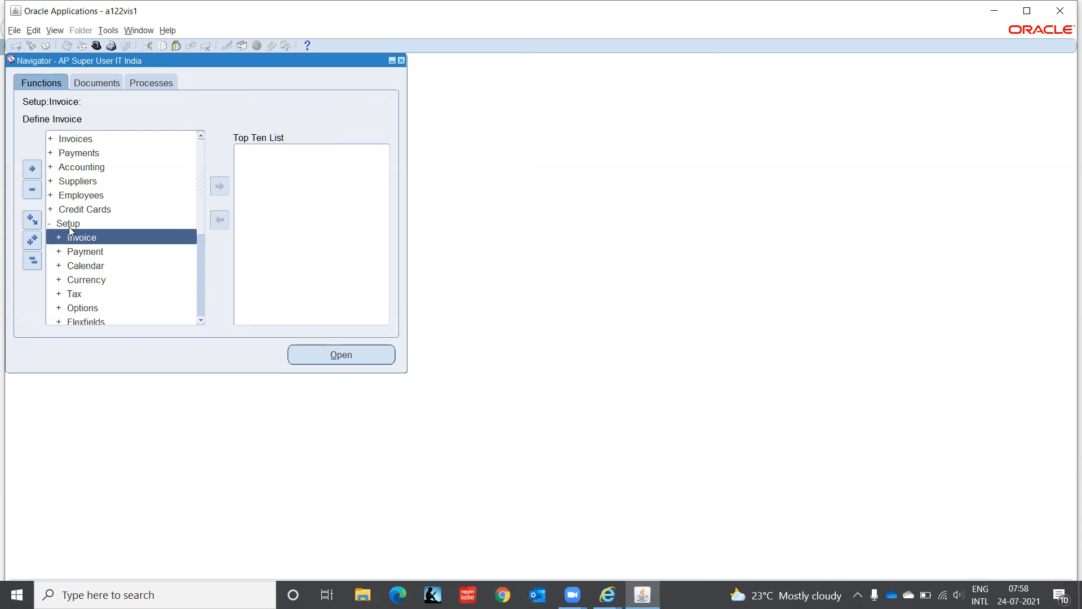
{"action": "key", "text": "Down"}
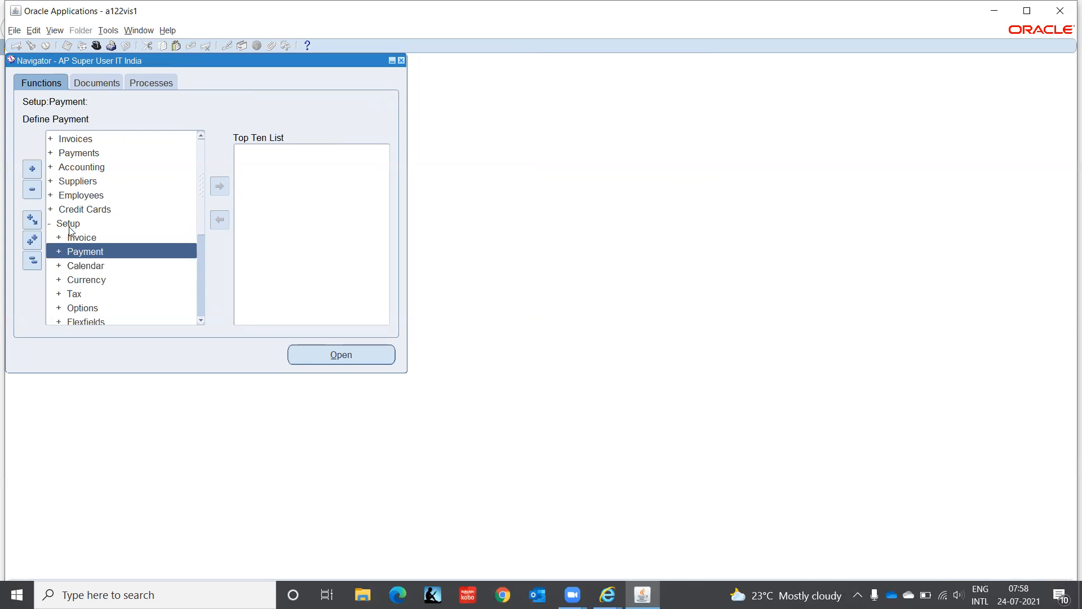
{"action": "key", "text": "Down"}
{"action": "key", "text": "Down"}
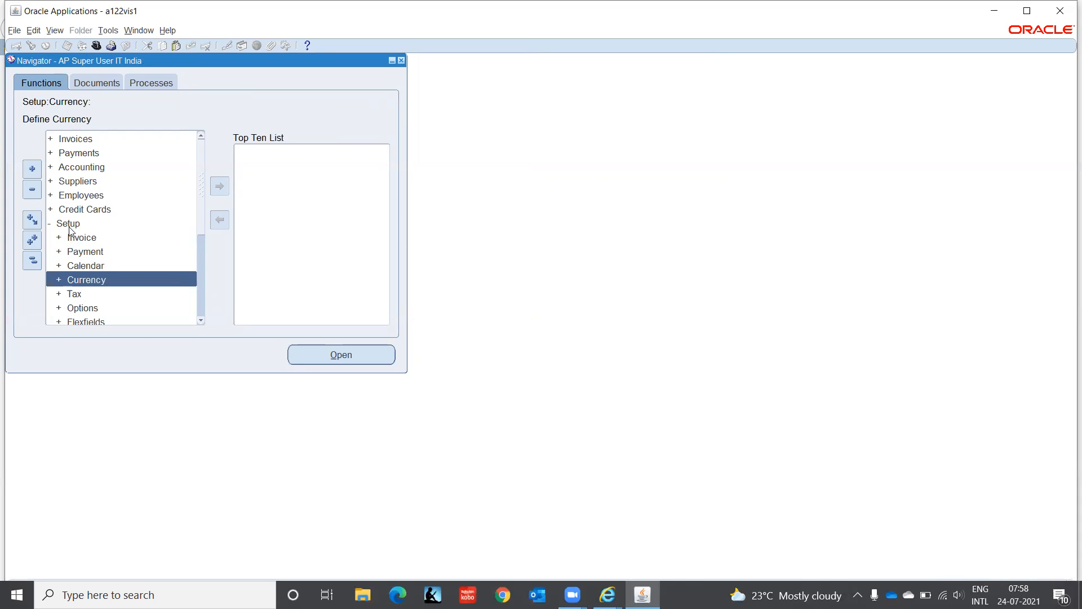
{"action": "key", "text": "Down"}
{"action": "key", "text": "Down"}
{"action": "key", "text": "Down"}
{"action": "key", "text": "Down"}
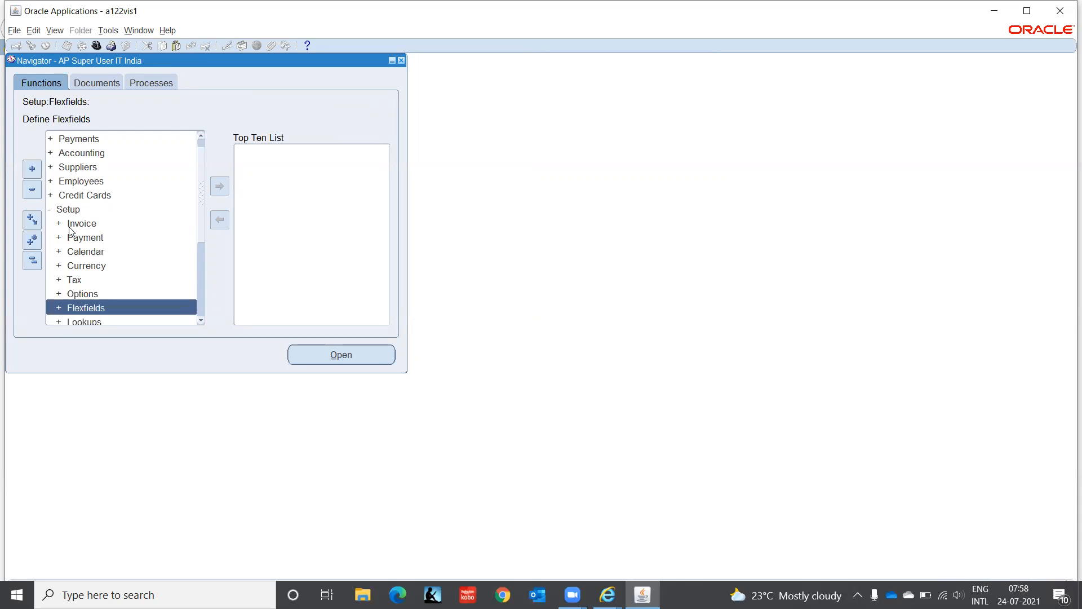
{"action": "key", "text": "Down"}
{"action": "key", "text": "Down"}
{"action": "key", "text": "Down"}
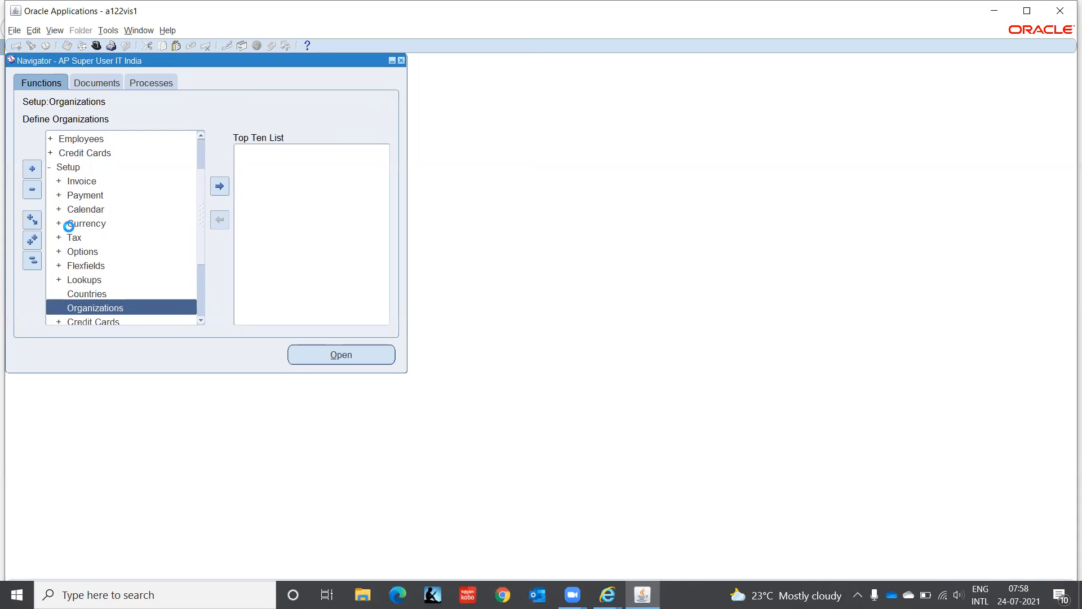
{"action": "key", "text": "Down"}
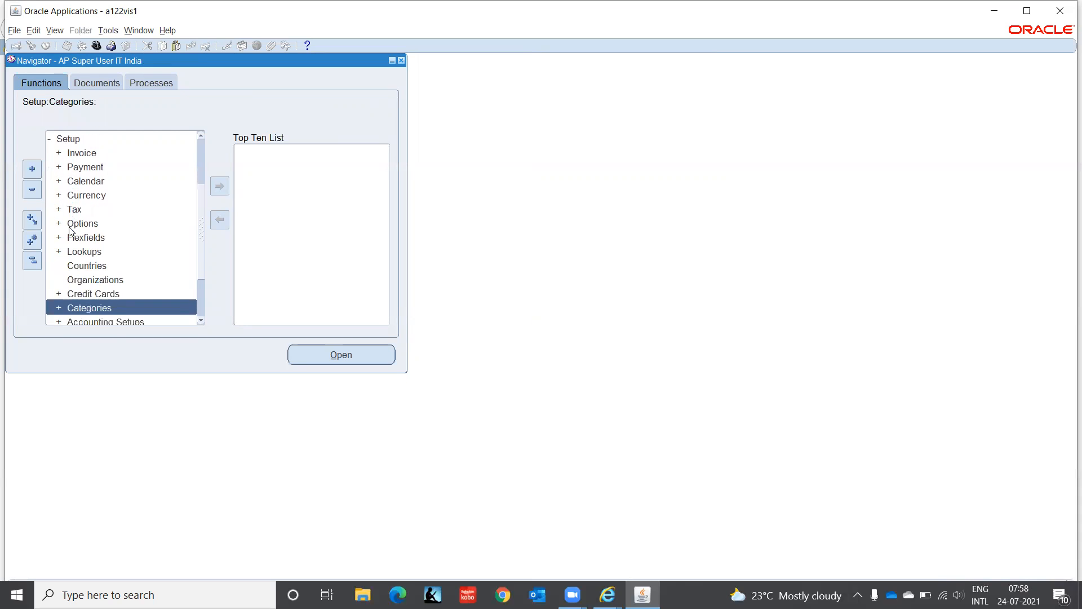
{"action": "key", "text": "Up"}
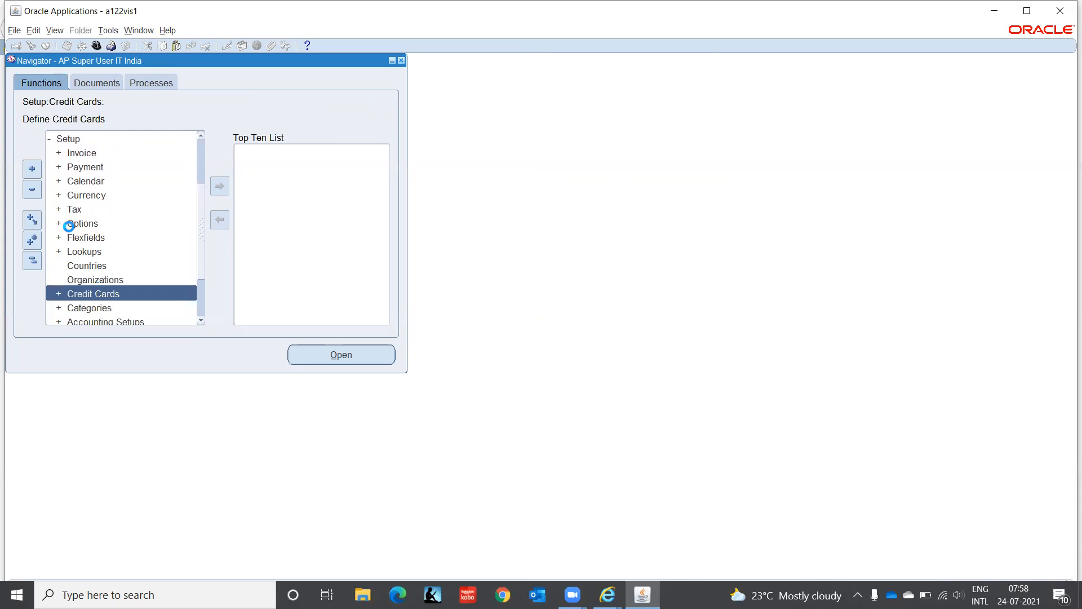
{"action": "key", "text": "Down"}
{"action": "key", "text": "Down"}
{"action": "key", "text": "Down"}
{"action": "key", "text": "Up"}
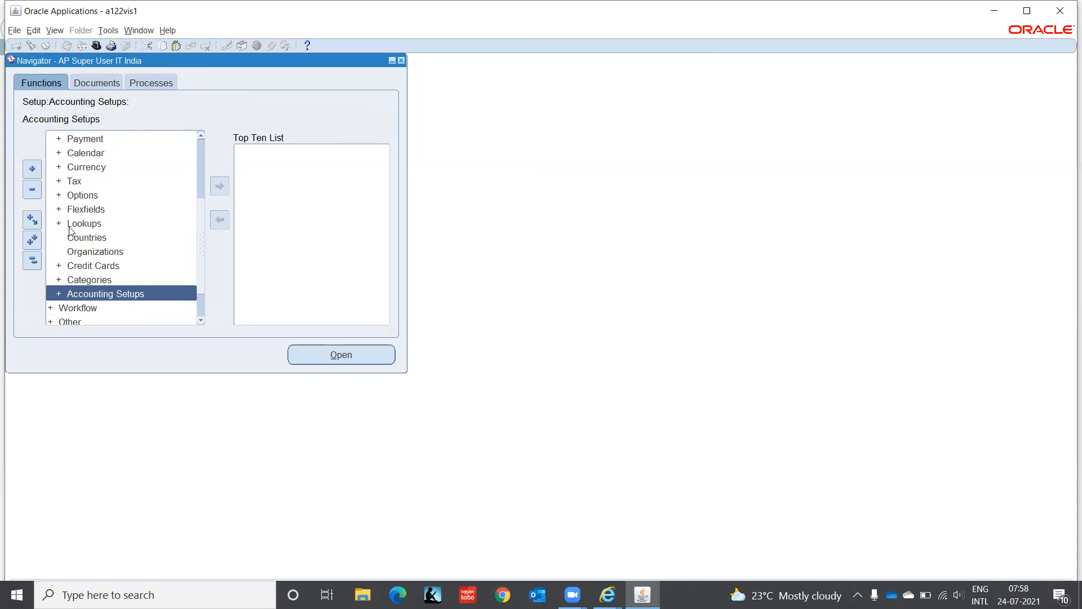
{"action": "key", "text": "Up"}
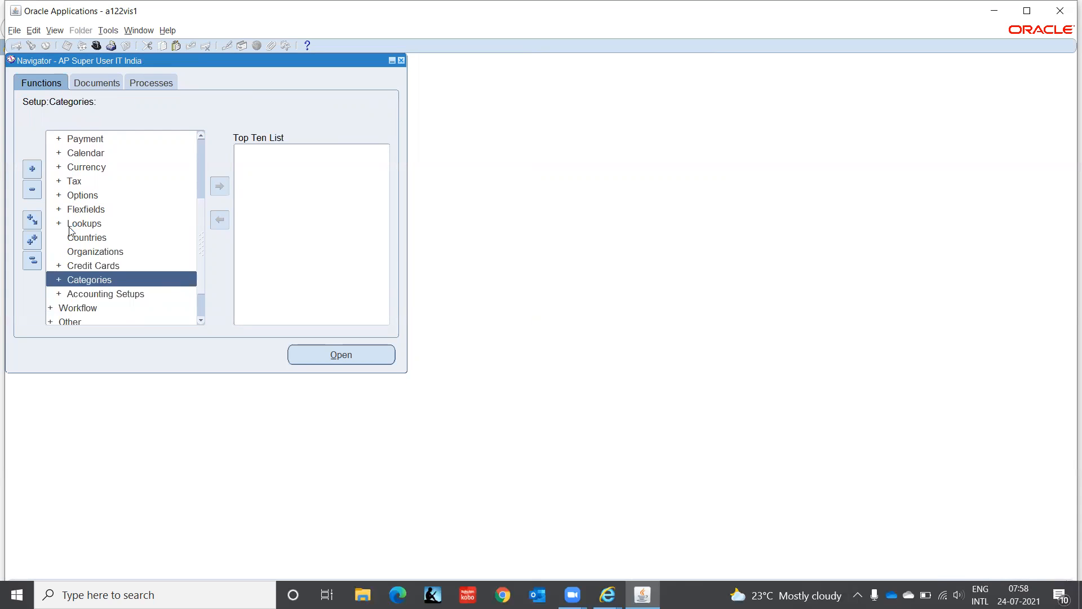
- Expand the Categories group under Setup and look through its category set, code and account functions
{"action": "key", "text": "Return"}
{"action": "key", "text": "Down"}
{"action": "key", "text": "Down"}
{"action": "key", "text": "Down"}
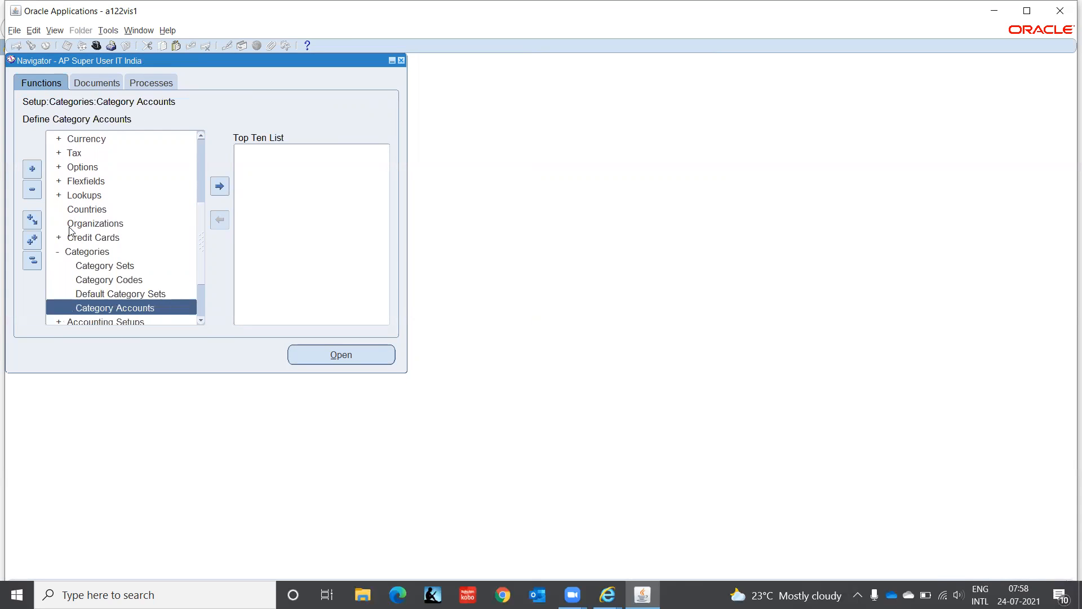
{"action": "key", "text": "Up"}
{"action": "key", "text": "Up"}
{"action": "key", "text": "Up"}
{"action": "key", "text": "Up"}
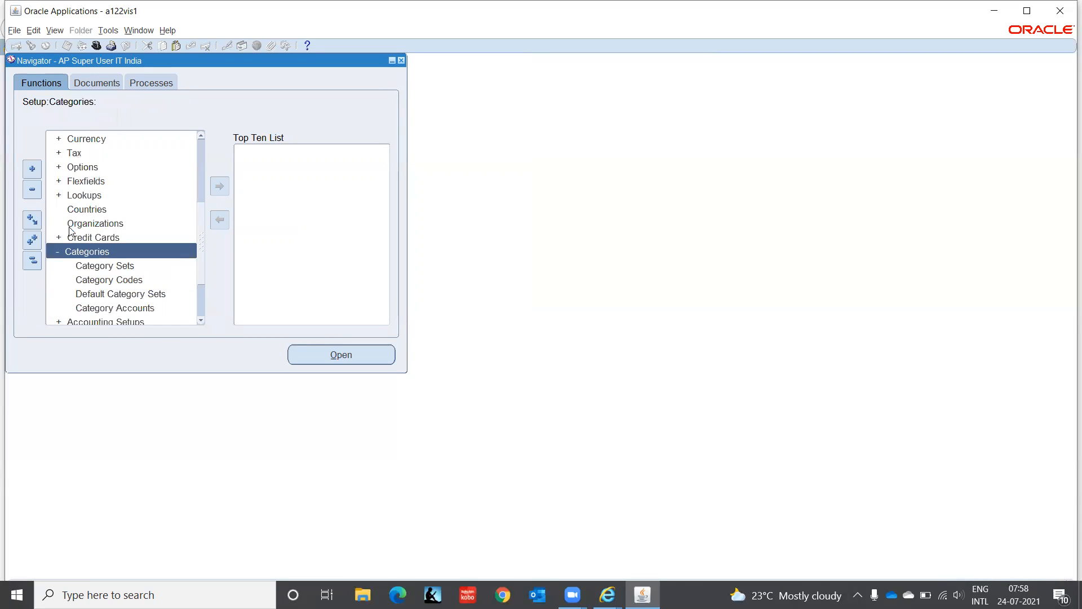
- Collapse the Categories group and expand the Payment group under Setup
{"action": "key", "text": "Return"}
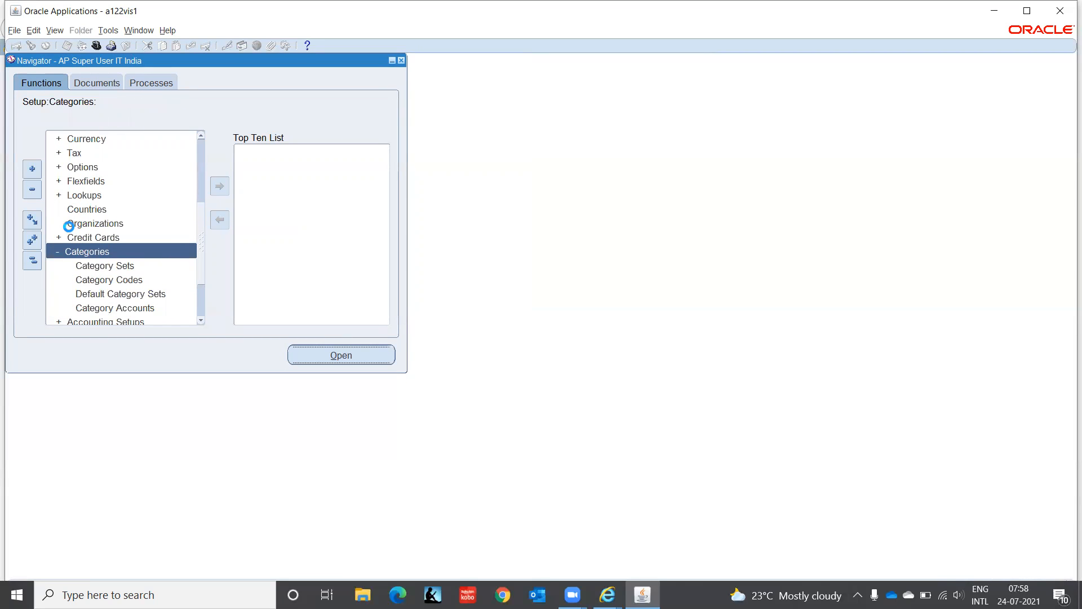
{"action": "key", "text": "Up"}
{"action": "key", "text": "Up"}
{"action": "key", "text": "Up"}
{"action": "key", "text": "Up"}
{"action": "key", "text": "Up"}
{"action": "key", "text": "Up"}
{"action": "key", "text": "Up"}
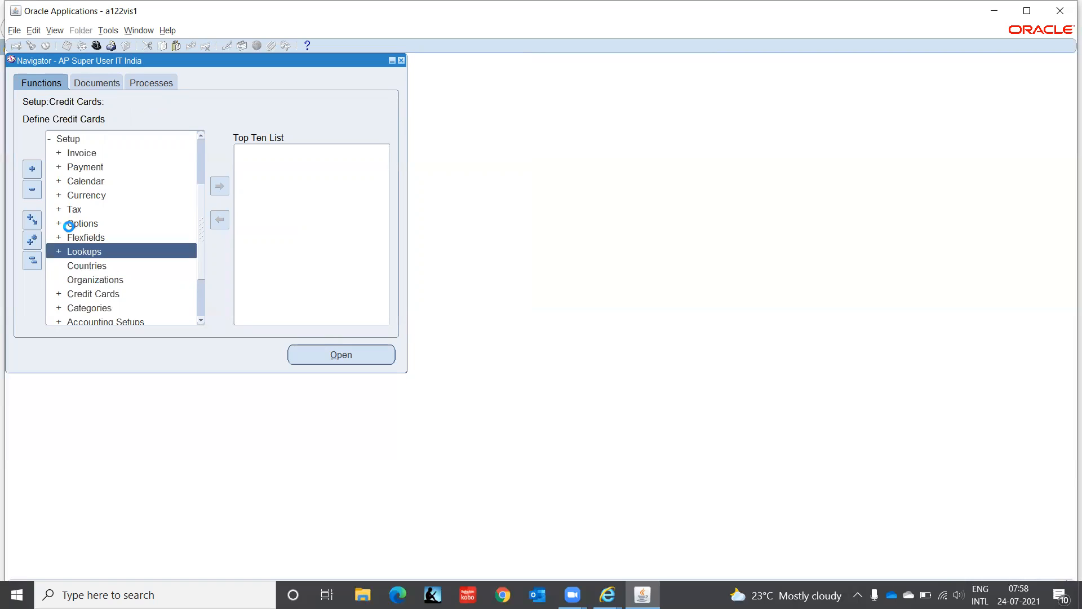
{"action": "key", "text": "Up"}
{"action": "key", "text": "Up"}
{"action": "key", "text": "Up"}
{"action": "key", "text": "Up"}
{"action": "key", "text": "Up"}
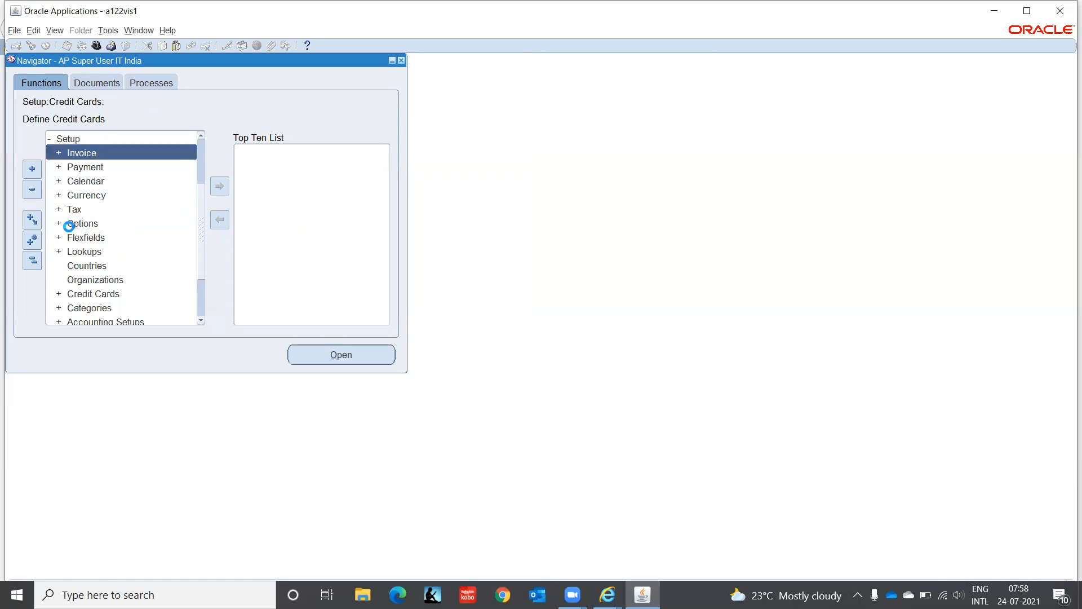
{"action": "key", "text": "Down"}
{"action": "key", "text": "Down"}
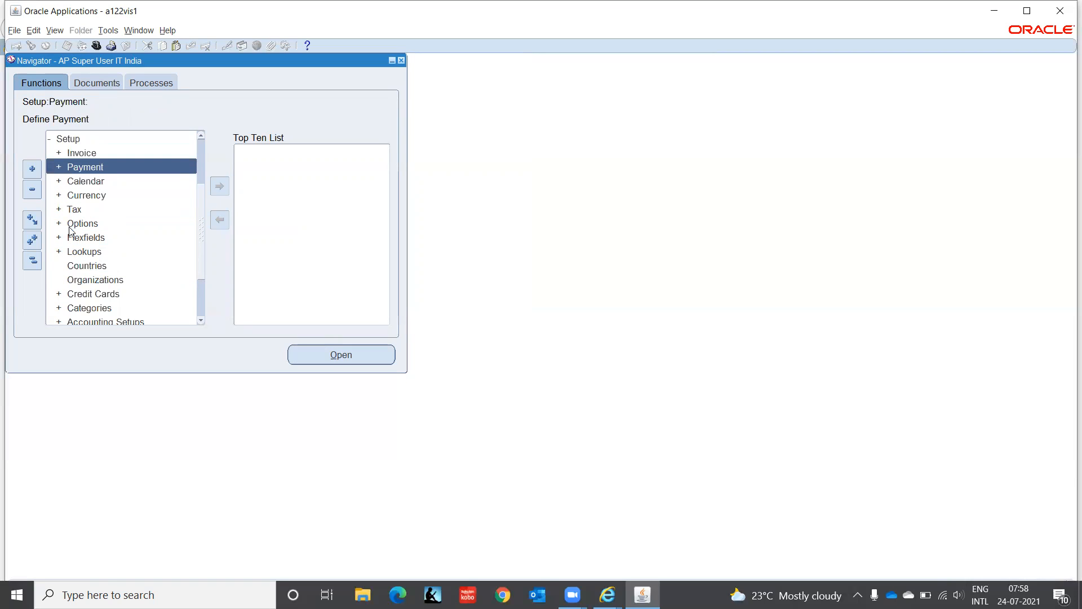
{"action": "key", "text": "Return"}
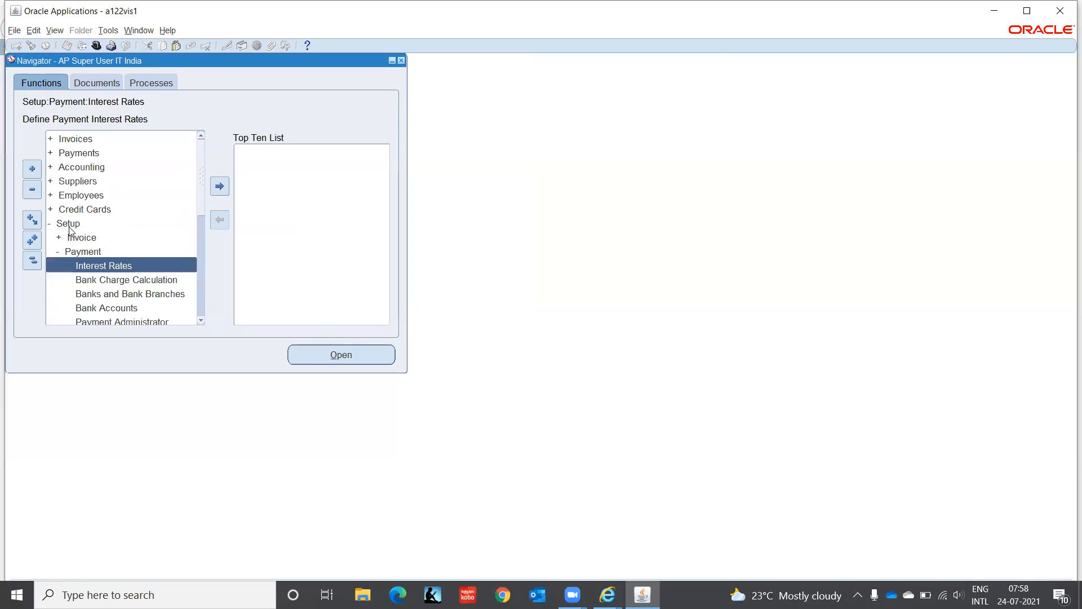
- Look through the Payment setup functions from Interest Rates to Transaction Fees and select Banks and Bank Branches
{"action": "key", "text": "Down"}
{"action": "key", "text": "Down"}
{"action": "key", "text": "Down"}
{"action": "key", "text": "Down"}
{"action": "key", "text": "Down"}
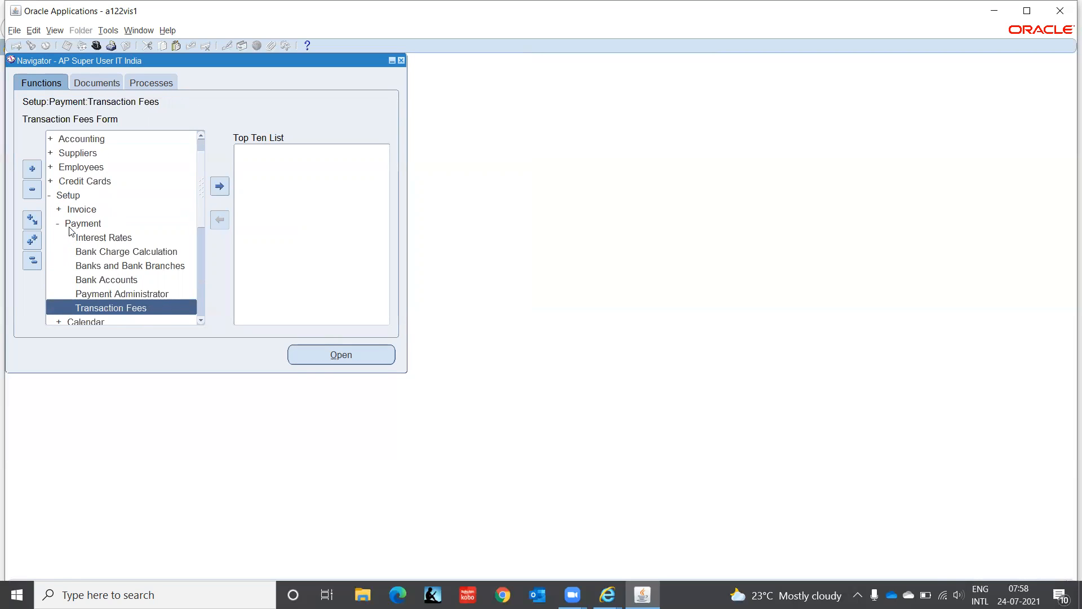
{"action": "key", "text": "Up"}
{"action": "key", "text": "Up"}
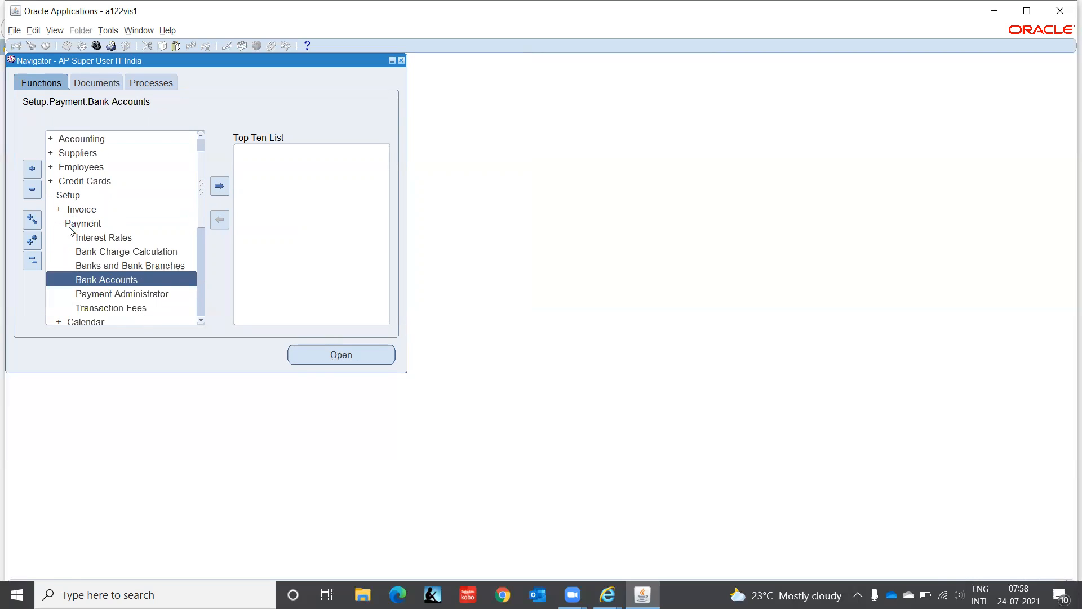
{"action": "key", "text": "Down"}
{"action": "key", "text": "Down"}
{"action": "key", "text": "Down"}
{"action": "key", "text": "Down"}
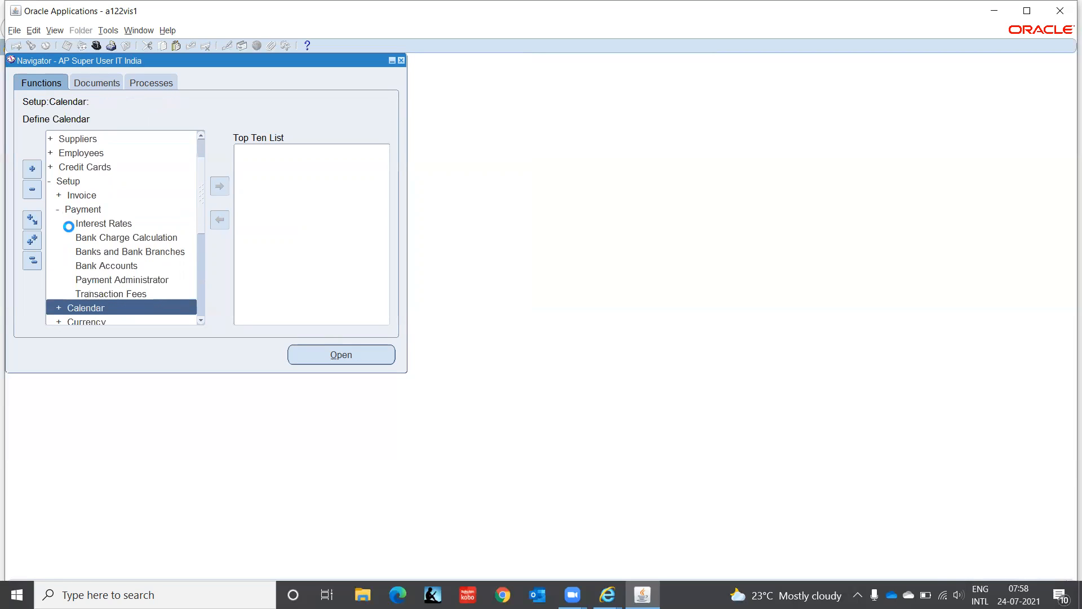
{"action": "key", "text": "Up"}
{"action": "key", "text": "Up"}
{"action": "key", "text": "Up"}
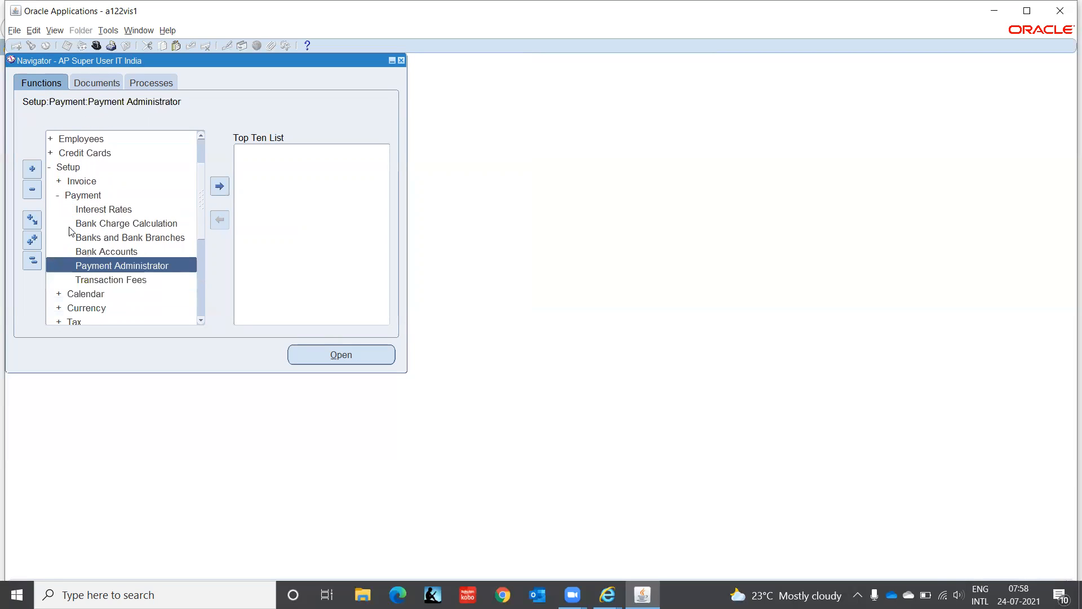
{"action": "key", "text": "Up"}
{"action": "key", "text": "Up"}
{"action": "key", "text": "Down"}
{"action": "key", "text": "Down"}
{"action": "key", "text": "Up"}
{"action": "key", "text": "Up"}
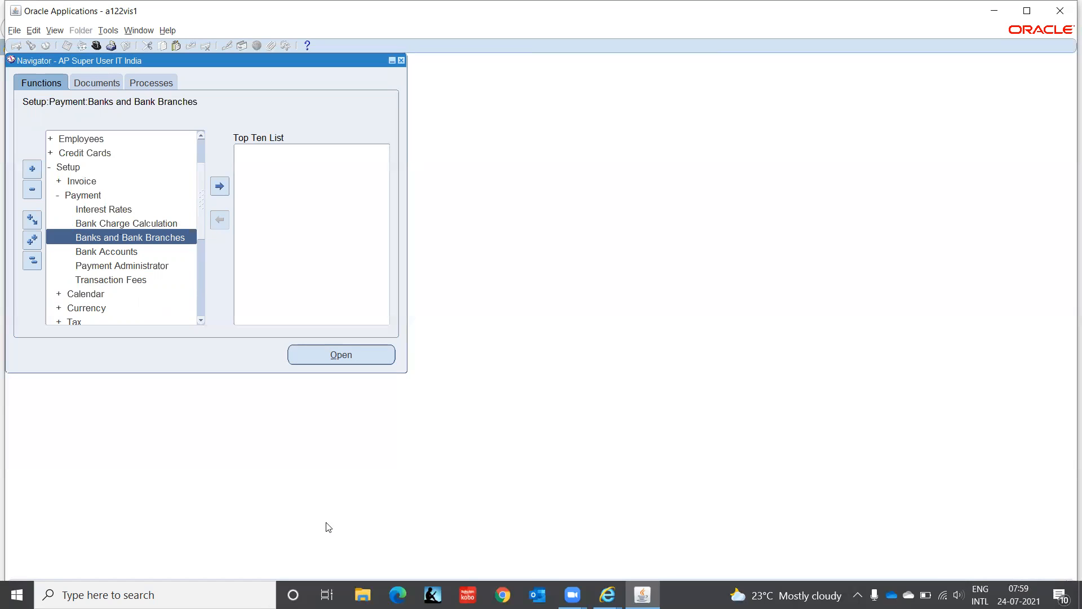
- Switch to the bank accounts Overview in Internet Explorer and examine the accounts of India's State Bank of India, Hyderabad branch
{"action": "mouse_move", "coordinate": [607, 595]}
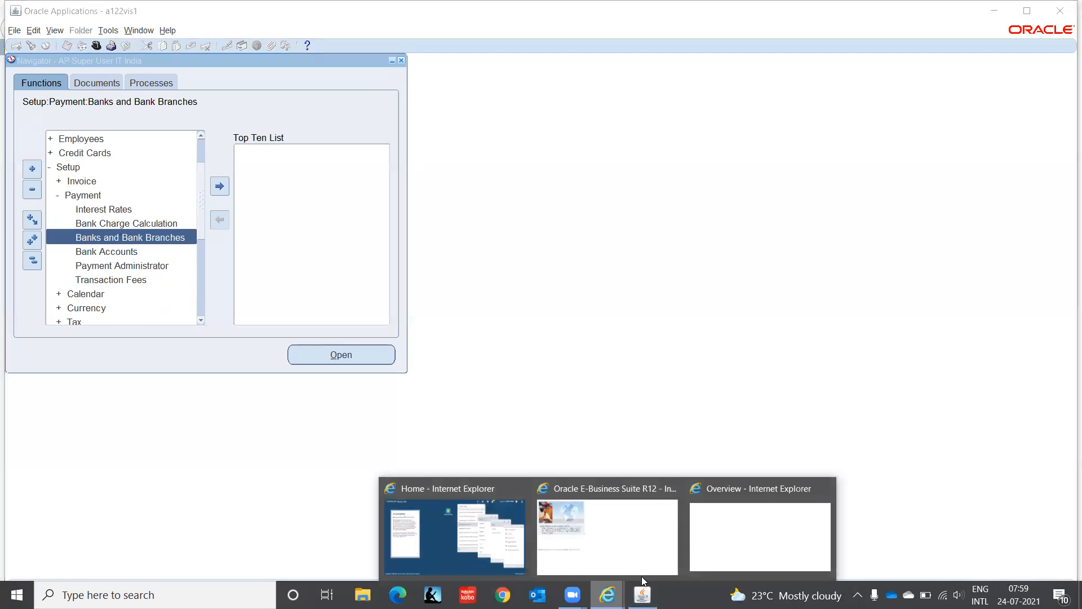
{"action": "left_click", "coordinate": [744, 548]}
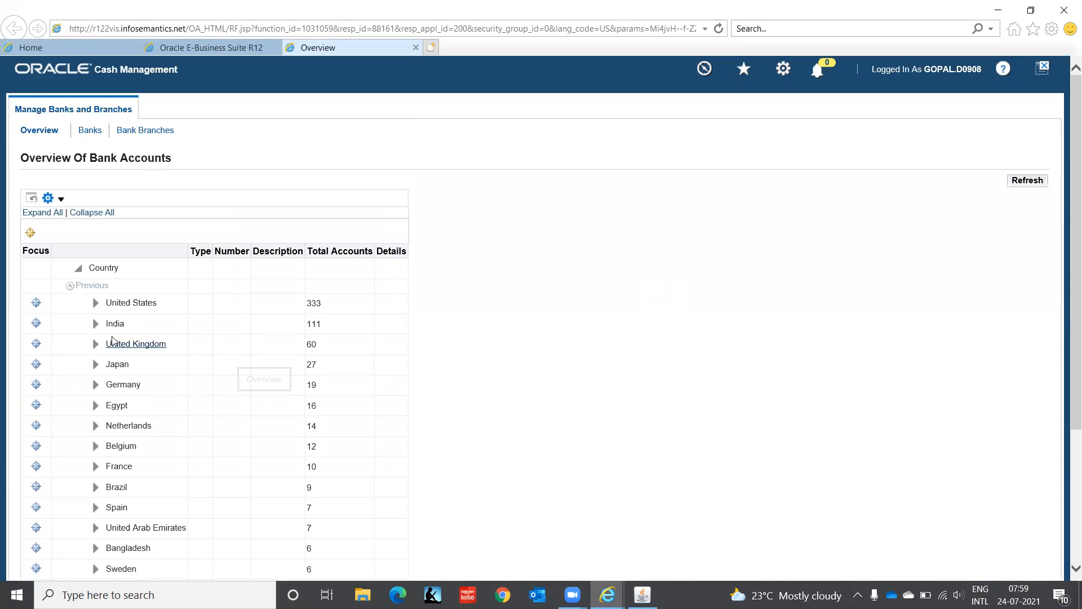
{"action": "left_click", "coordinate": [96, 325]}
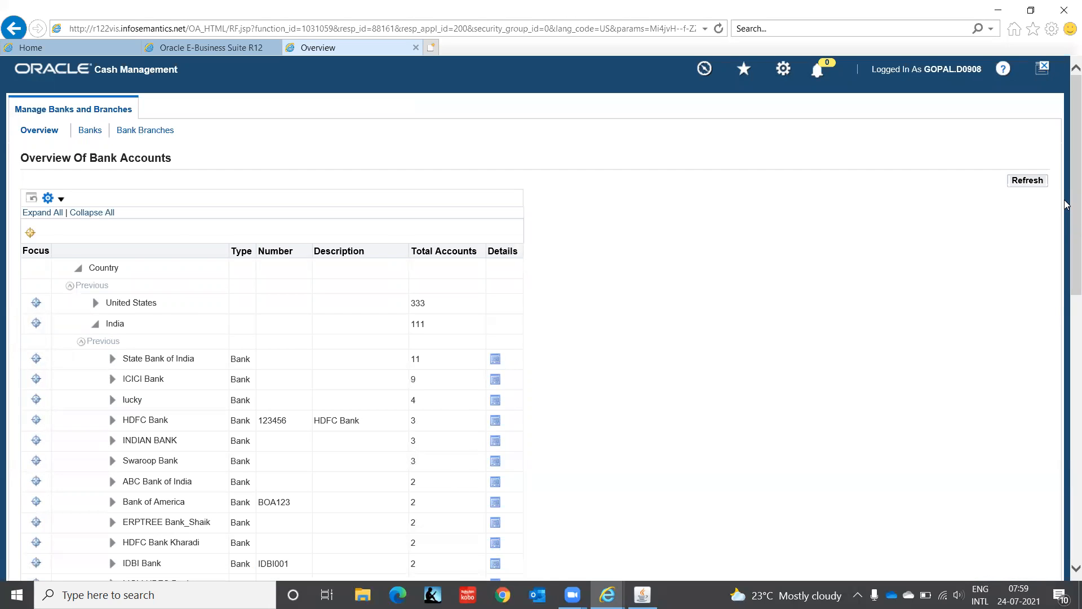
{"action": "left_click_drag", "start_coordinate": [1067, 206], "coordinate": [1066, 290]}
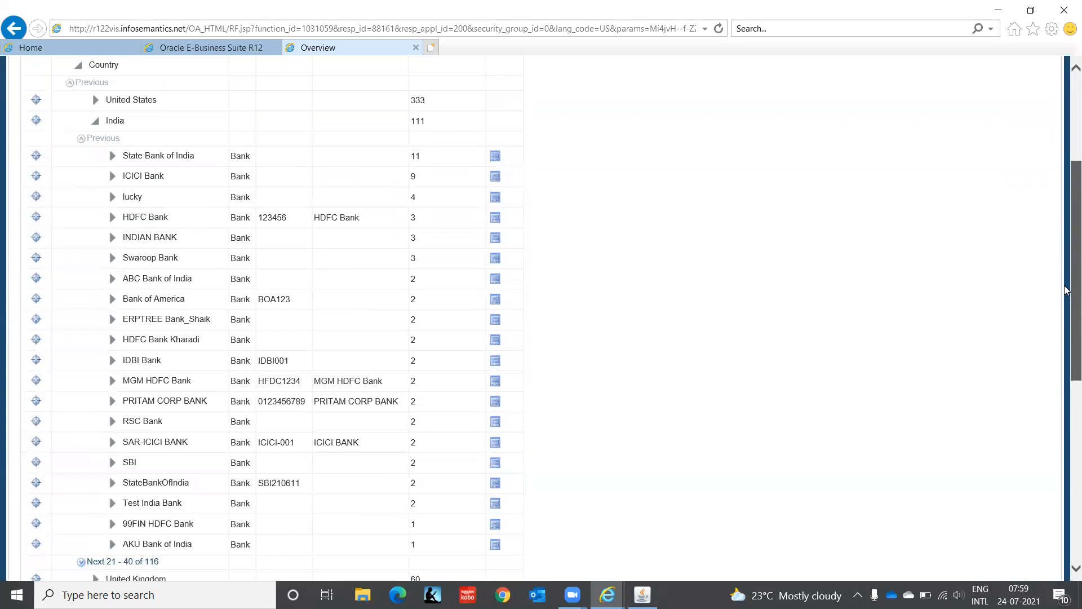
{"action": "left_click_drag", "start_coordinate": [1066, 290], "coordinate": [1067, 212]}
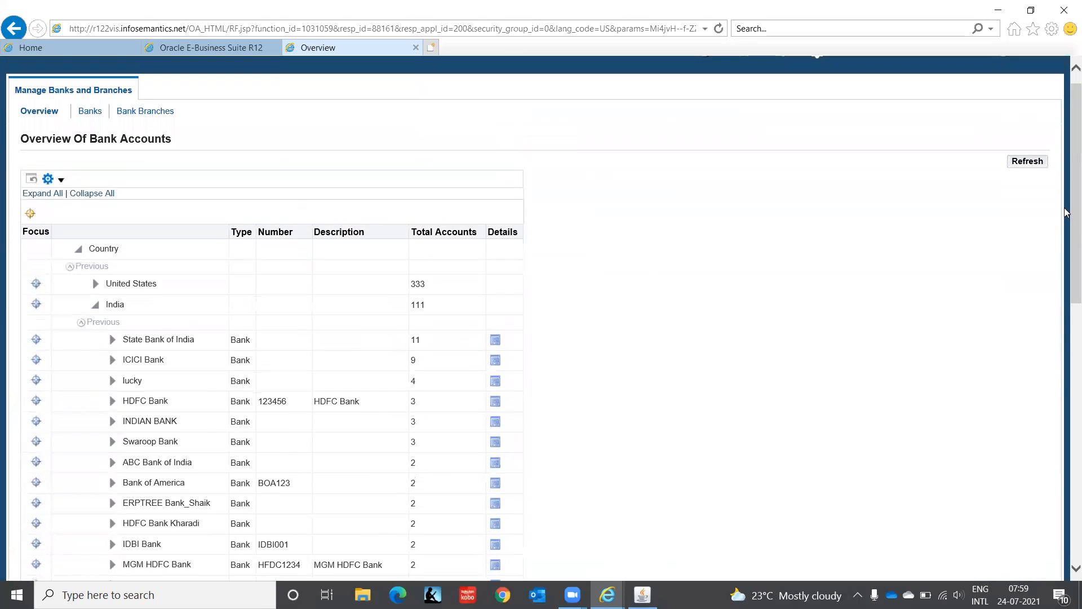
{"action": "left_click", "coordinate": [113, 340]}
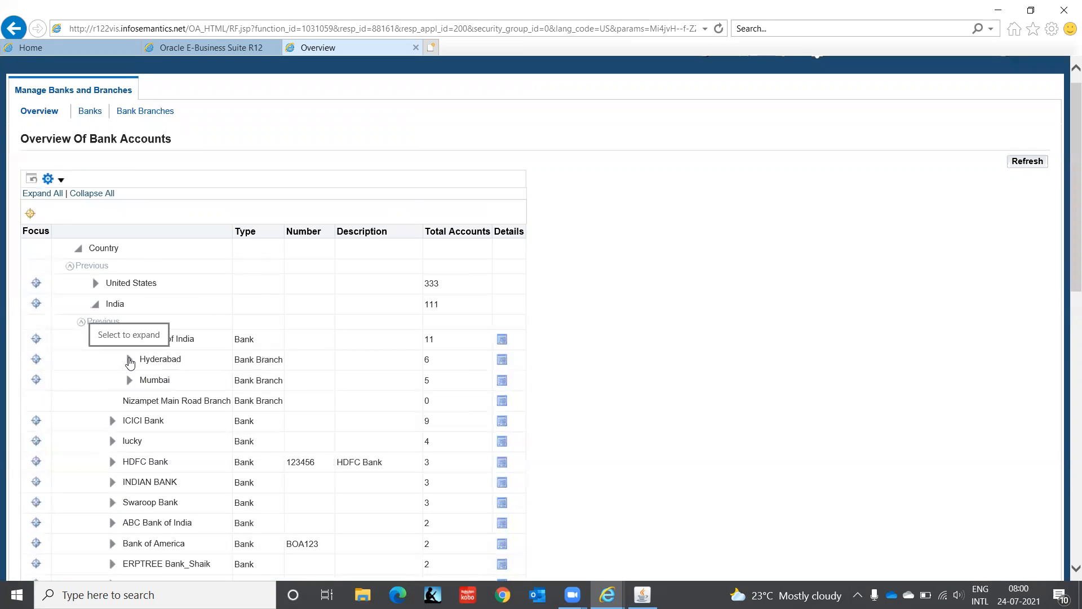
{"action": "left_click", "coordinate": [129, 360]}
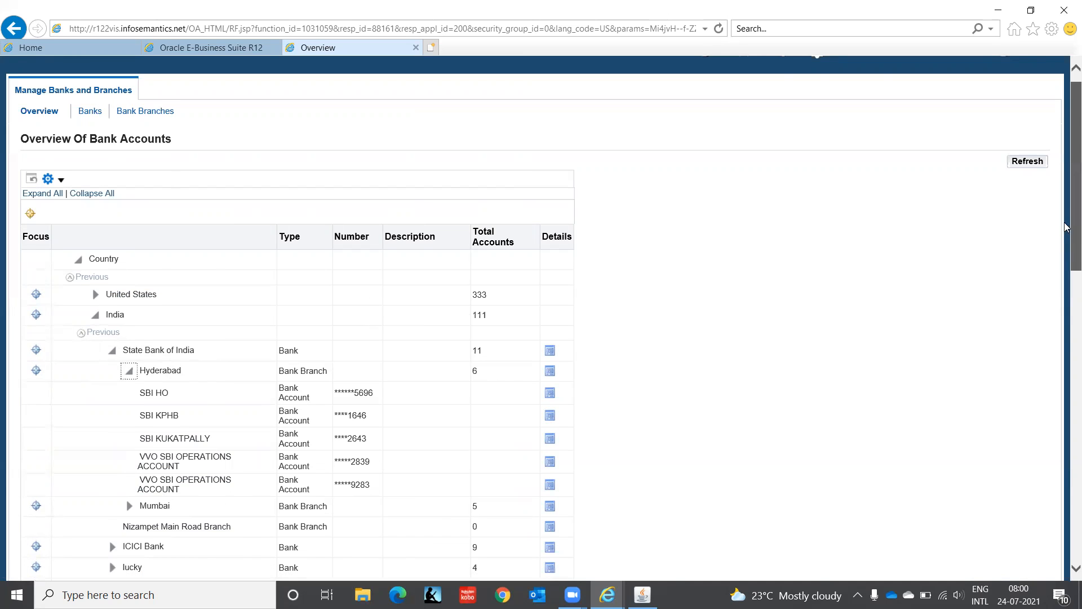
{"action": "left_click_drag", "start_coordinate": [1068, 245], "coordinate": [1067, 167]}
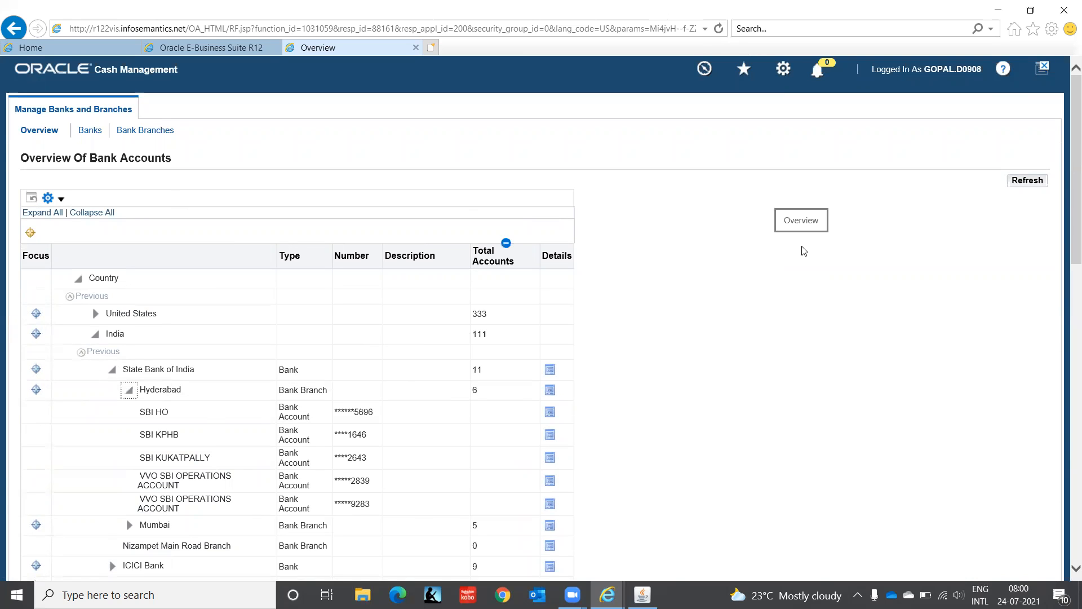
- Start creating a new bank from the Banks page, with India as the country
{"action": "left_click", "coordinate": [89, 131]}
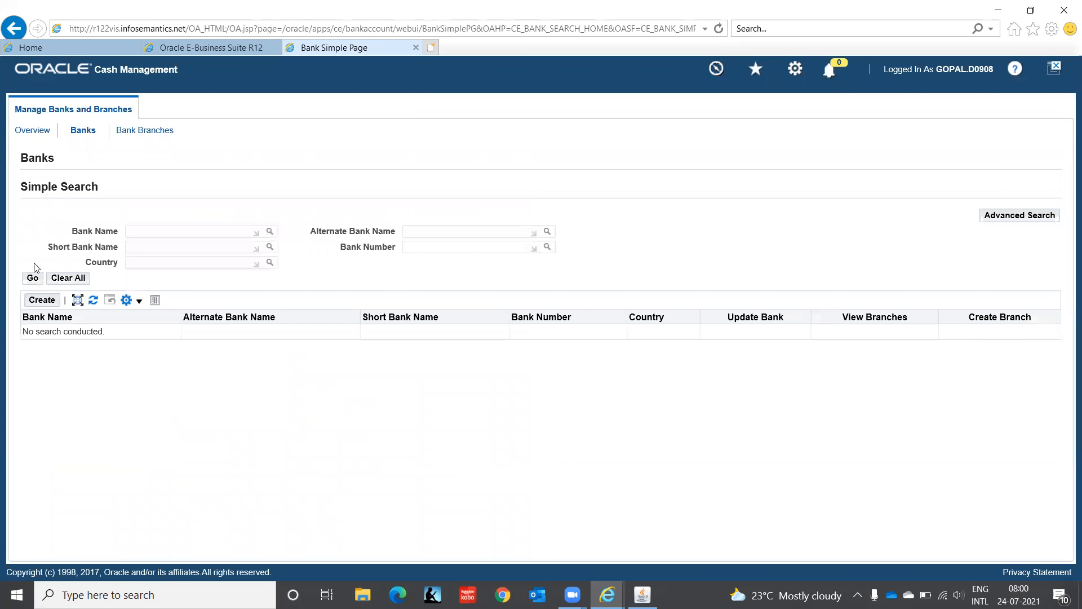
{"action": "left_click", "coordinate": [39, 302]}
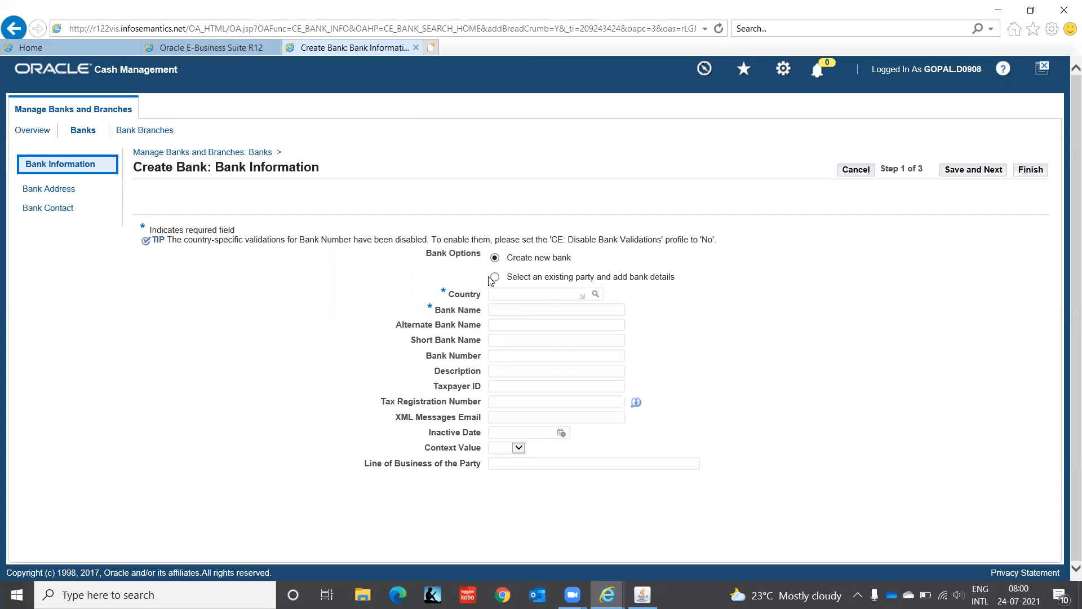
{"action": "left_click", "coordinate": [545, 274]}
{"action": "left_click", "coordinate": [503, 293]}
{"action": "type", "text": "India"}
{"action": "key", "text": "Tab"}
- Name the bank HSBC India with bank number 0001, then save and continue to the bank address
{"action": "left_click", "coordinate": [505, 312]}
{"action": "type", "text": "HSBC"}
{"action": "type", "text": " India"}
{"action": "type", "text": "00"}
{"action": "type", "text": "01"}
{"action": "key", "text": "Tab"}
{"action": "key", "text": "Tab"}
{"action": "key", "text": "Tab"}
{"action": "key", "text": "Tab"}
{"action": "key", "text": "Tab"}
{"action": "key", "text": "Tab"}
{"action": "left_click", "coordinate": [982, 172]}
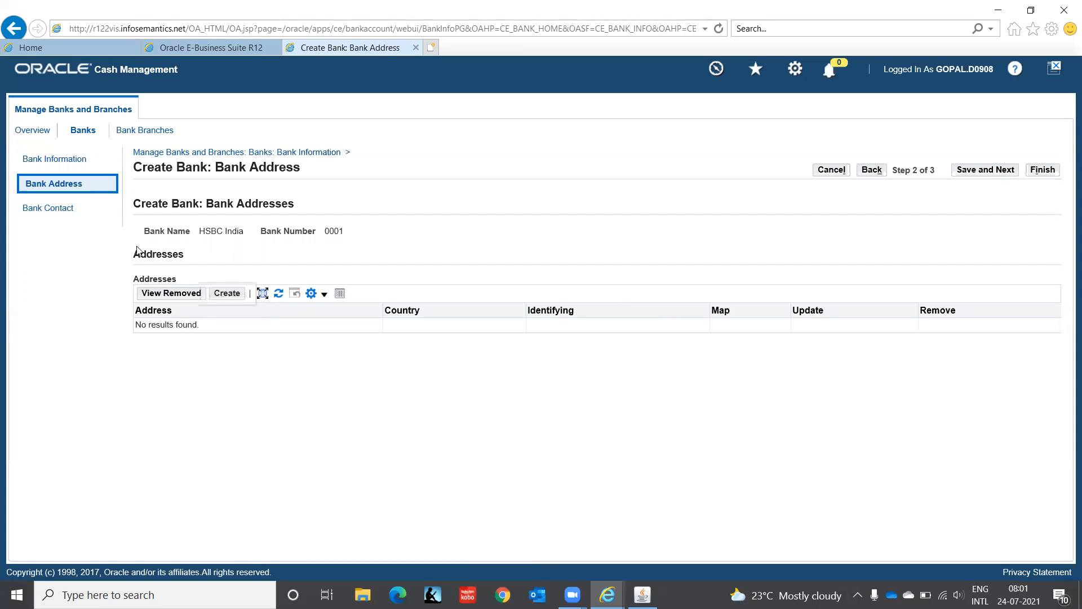
- Add an address for HSBC India with country India and the bank's address line 1, then finish creating the bank without a contact
{"action": "left_click", "coordinate": [230, 294]}
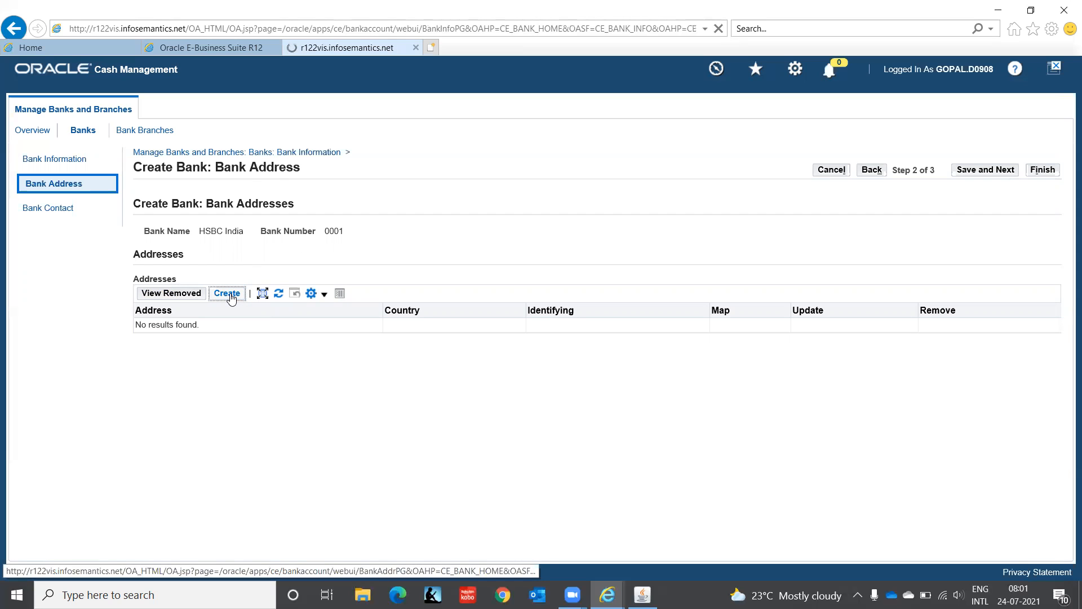
{"action": "left_click_drag", "start_coordinate": [483, 215], "coordinate": [252, 253]}
{"action": "type", "text": "India"}
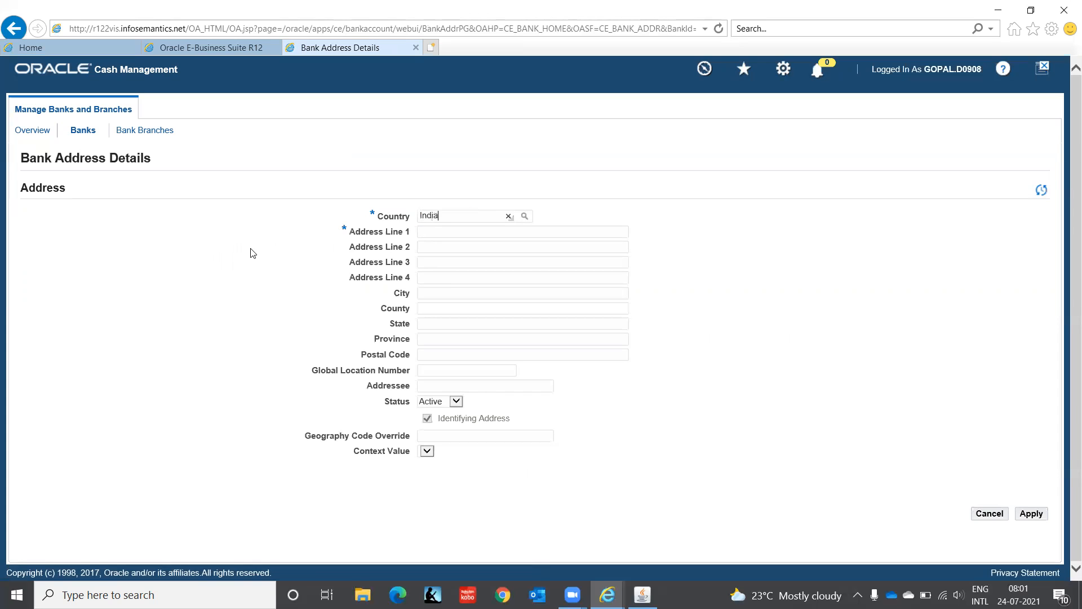
{"action": "key", "text": "Tab"}
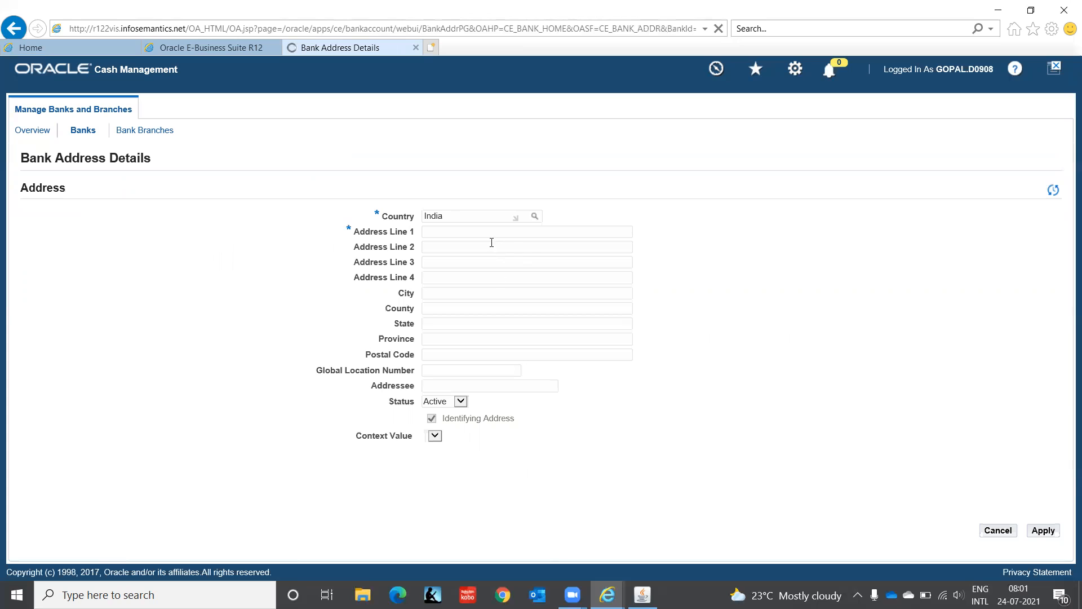
{"action": "left_click", "coordinate": [465, 232]}
{"action": "left_click", "coordinate": [1052, 533]}
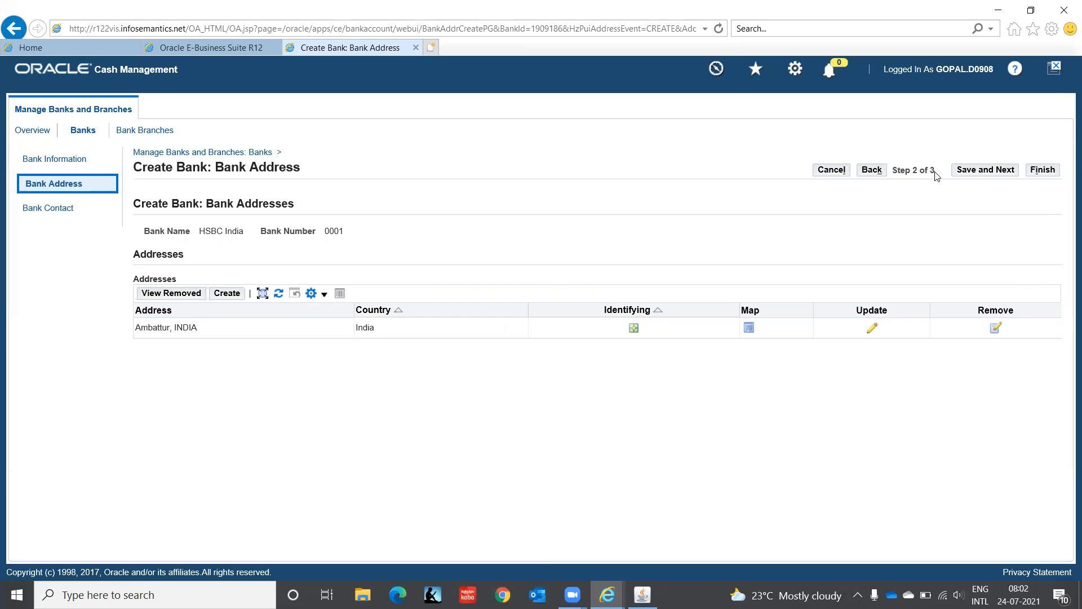
{"action": "left_click", "coordinate": [985, 170]}
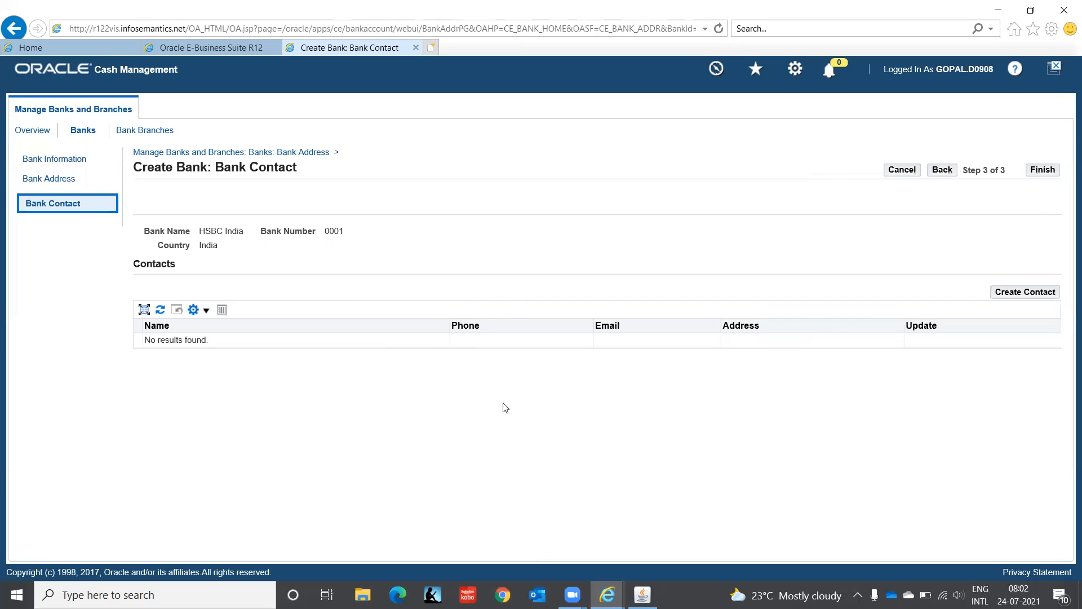
{"action": "left_click", "coordinate": [1042, 170]}
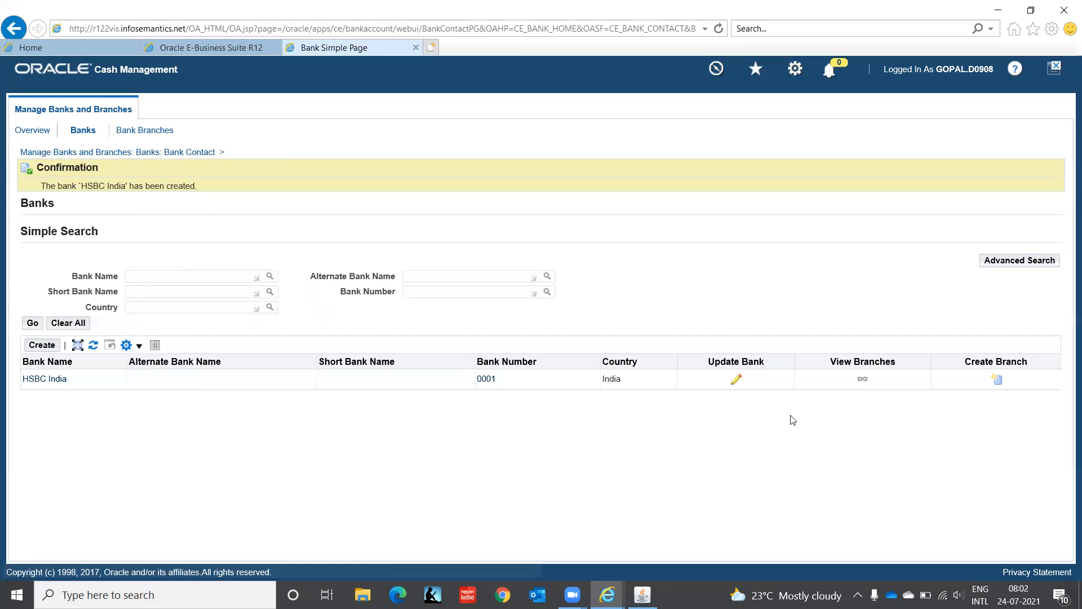
- Start creating a new branch for HSBC India and name it HSBC India - Chennai
{"action": "left_click", "coordinate": [998, 384]}
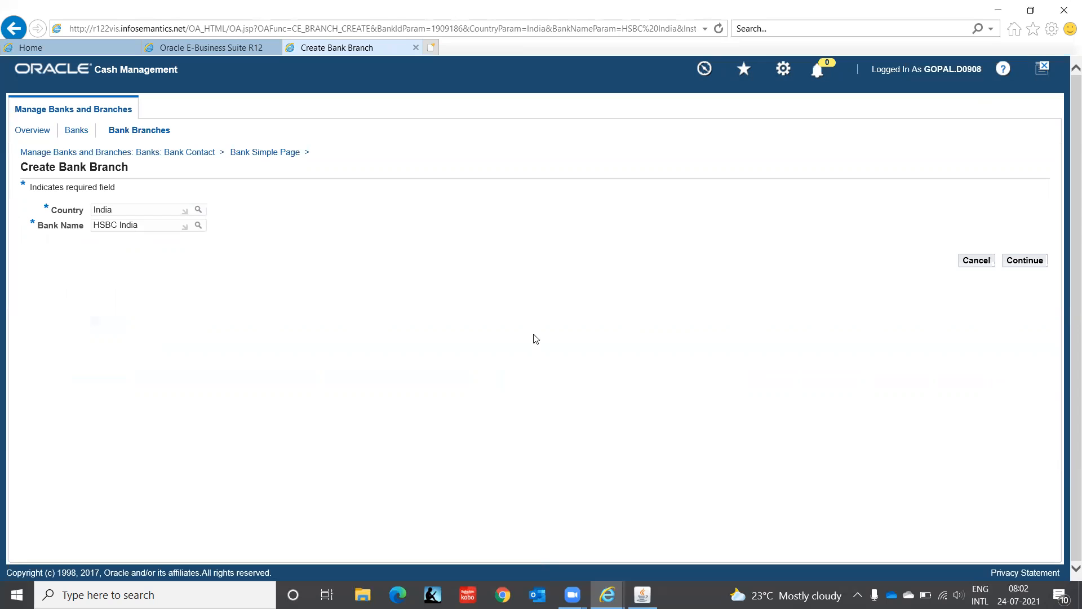
{"action": "left_click", "coordinate": [1024, 261]}
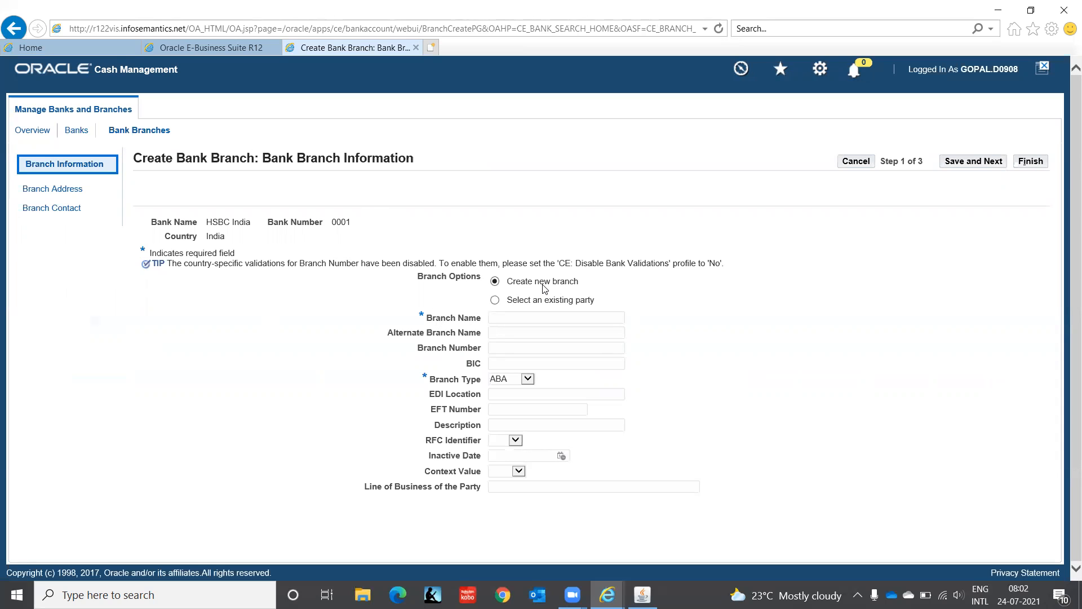
{"action": "left_click", "coordinate": [507, 319]}
{"action": "type", "text": "HSBC India - Chennai"}
- Set the branch type to OTHER and the branch number to 0001, then save and continue to the branch address
{"action": "left_click", "coordinate": [527, 379]}
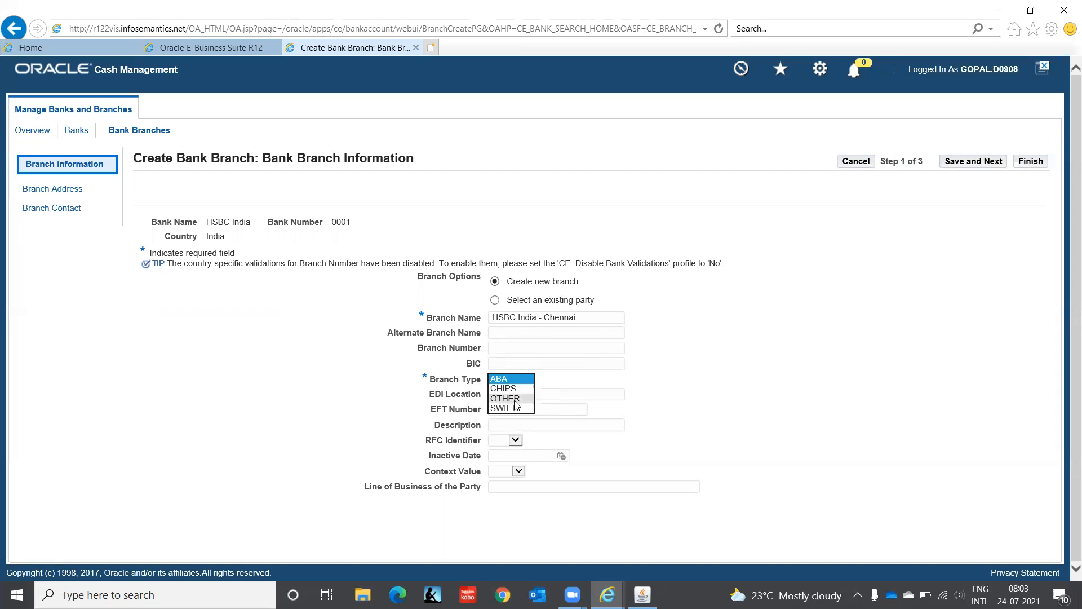
{"action": "left_click", "coordinate": [513, 398]}
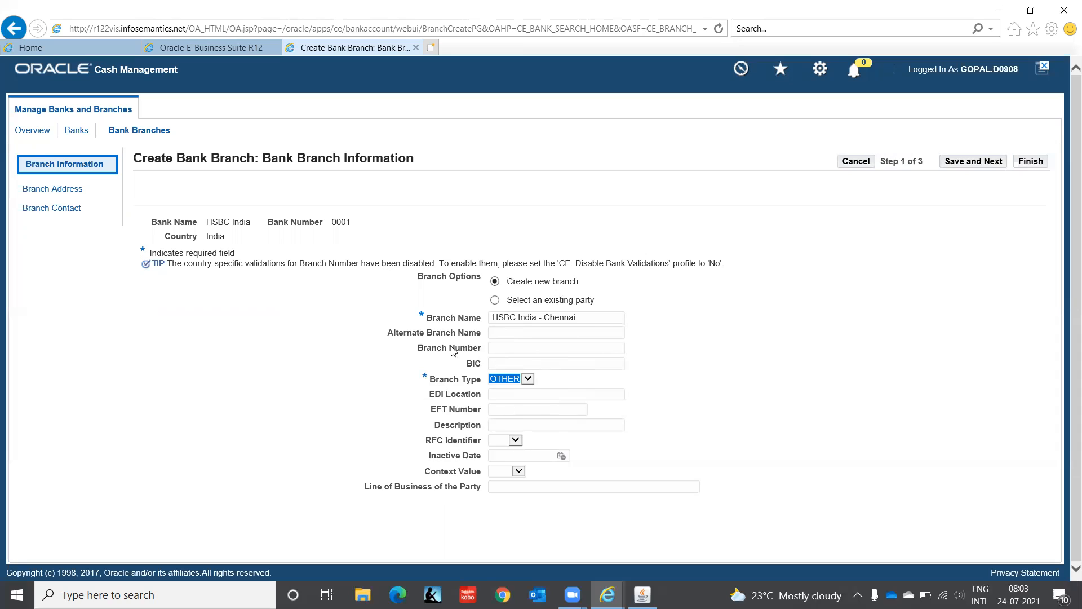
{"action": "left_click", "coordinate": [500, 348]}
{"action": "type", "text": "0001"}
{"action": "left_click", "coordinate": [973, 163]}
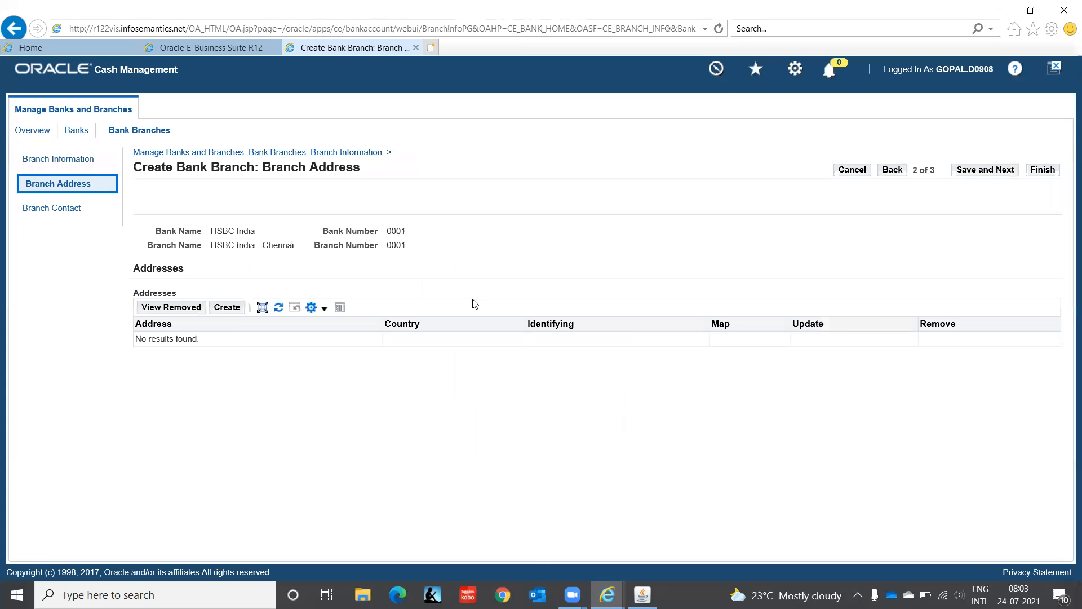
- Add a branch address with country India and the branch's address line 1, then finish creating the branch without a contact
{"action": "left_click", "coordinate": [226, 307]}
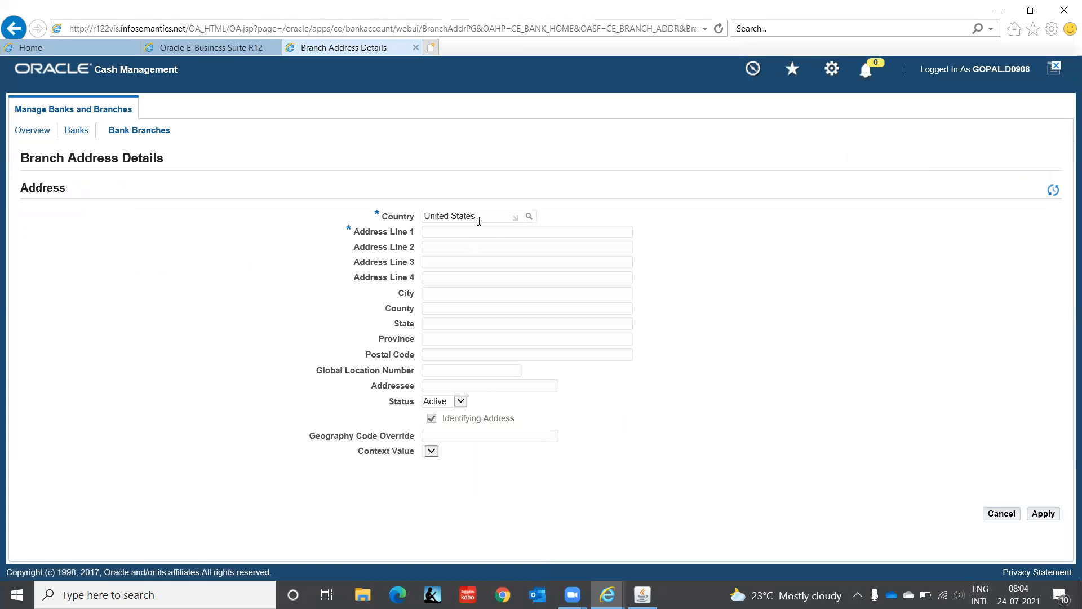
{"action": "key", "text": "BackSpace"}
{"action": "type", "text": "India"}
{"action": "key", "text": "Tab"}
{"action": "left_click", "coordinate": [453, 232]}
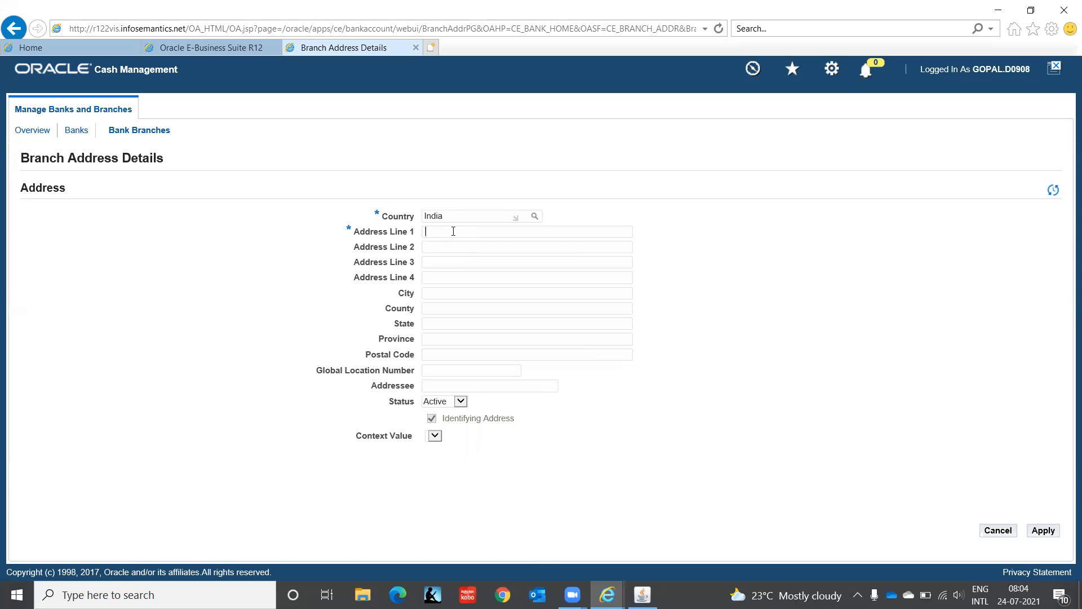
{"action": "type", "text": "Ambattur"}
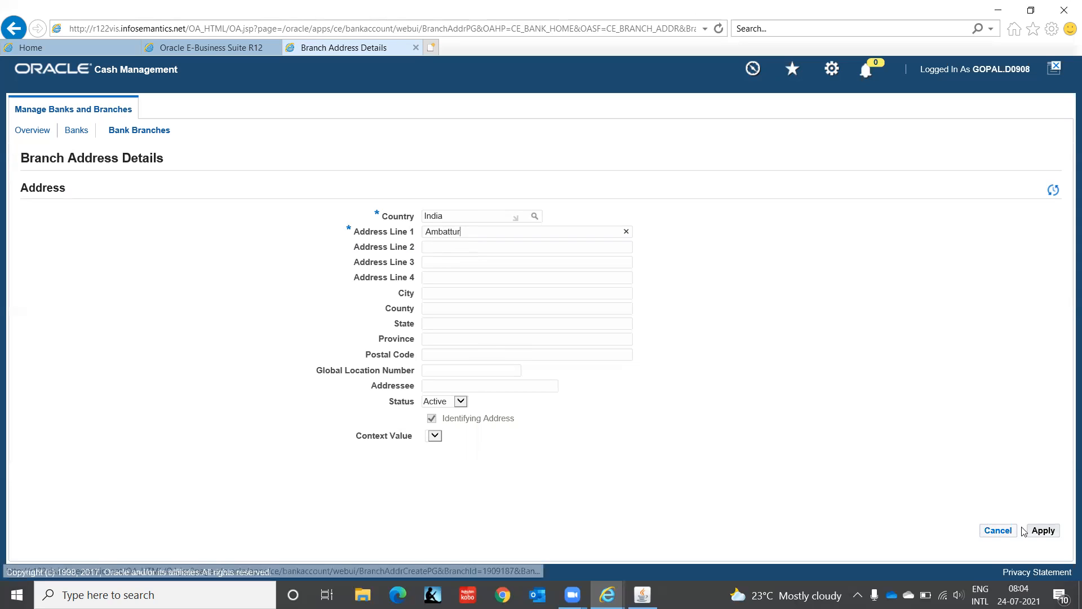
{"action": "left_click", "coordinate": [1044, 530]}
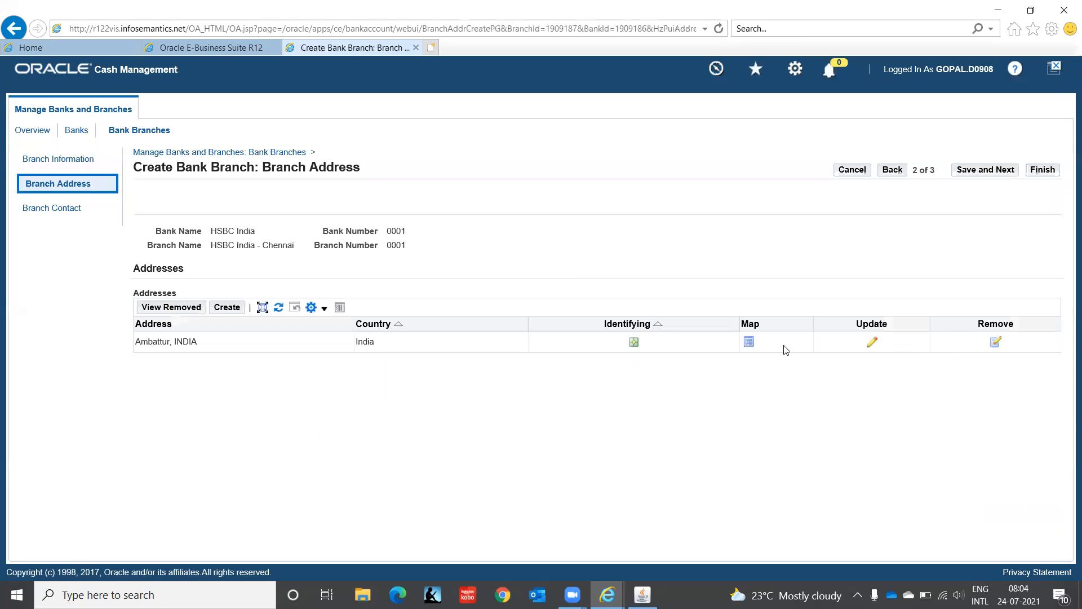
{"action": "left_click", "coordinate": [995, 171]}
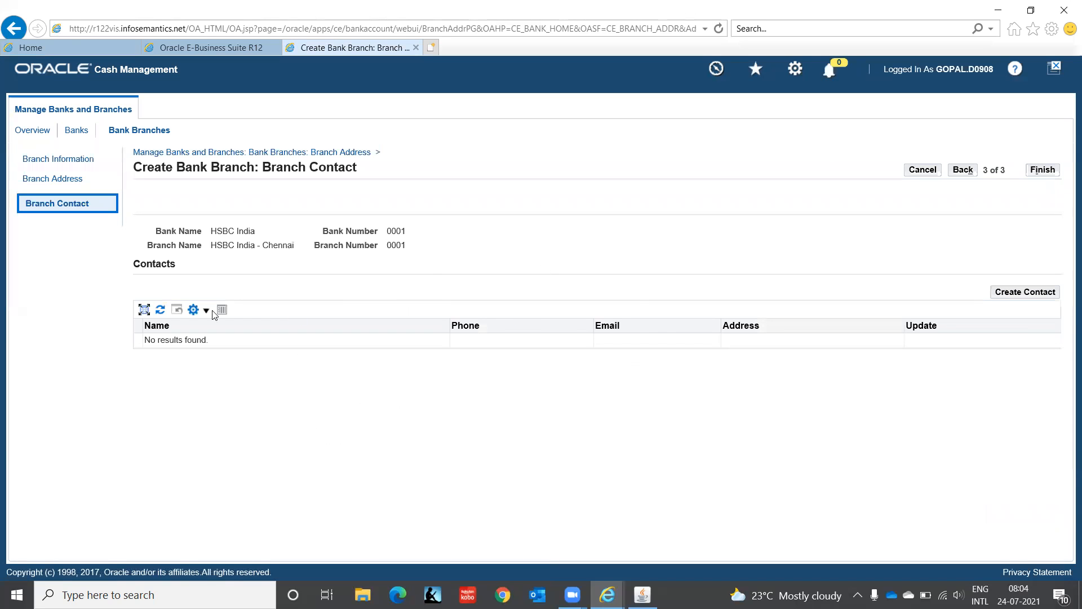
{"action": "left_click", "coordinate": [1051, 171]}
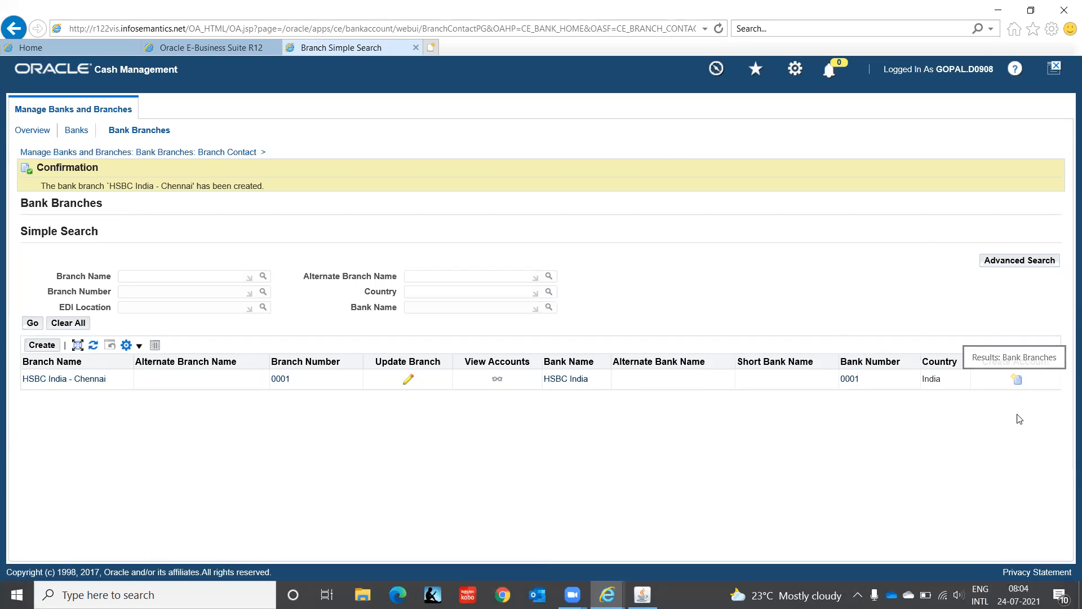
- Start creating a bank account for the HSBC India - Chennai branch and list the legal entities available as account owner
{"action": "left_click", "coordinate": [1017, 380]}
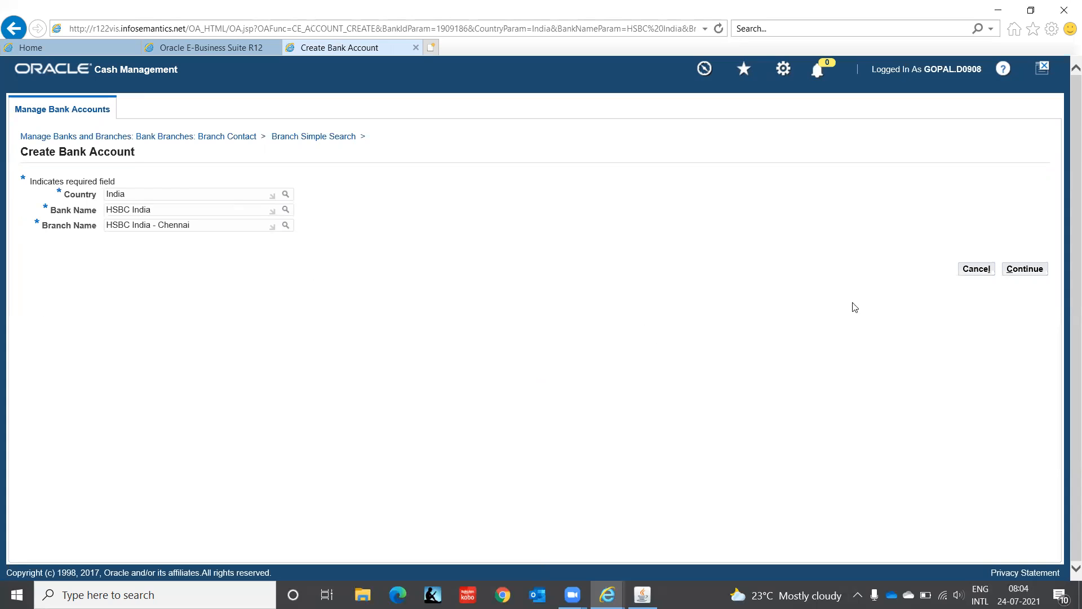
{"action": "left_click", "coordinate": [1027, 273]}
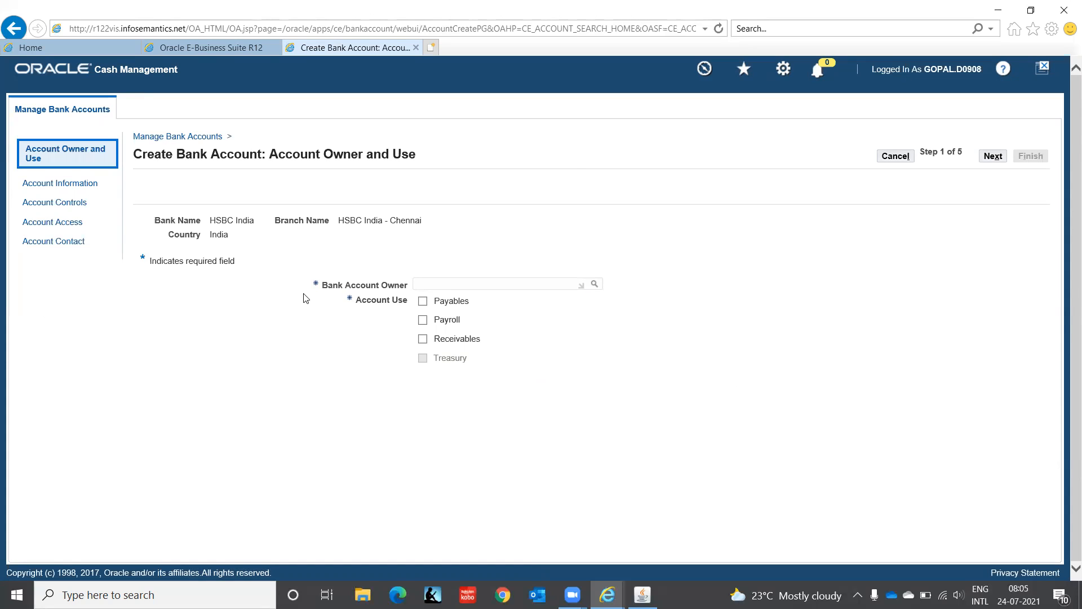
{"action": "left_click", "coordinate": [595, 285]}
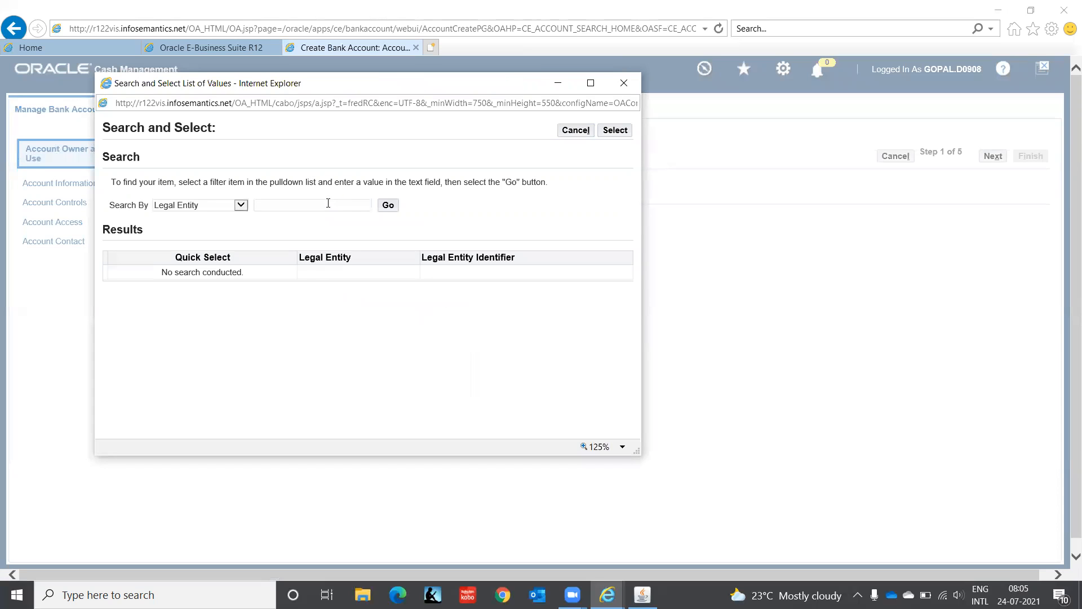
{"action": "left_click", "coordinate": [240, 205]}
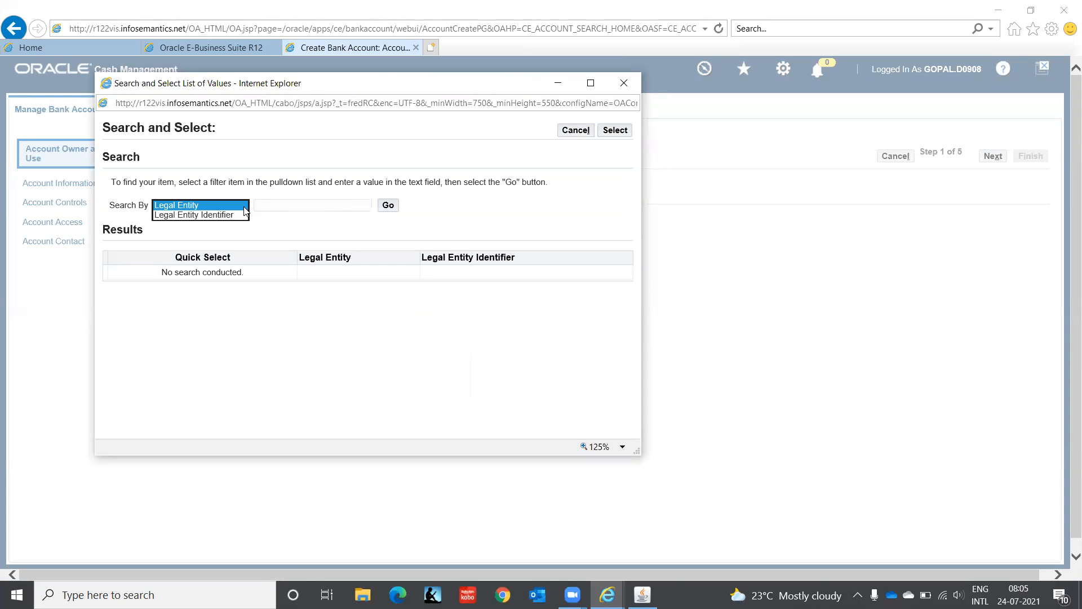
{"action": "left_click", "coordinate": [241, 205]}
{"action": "left_click", "coordinate": [280, 204]}
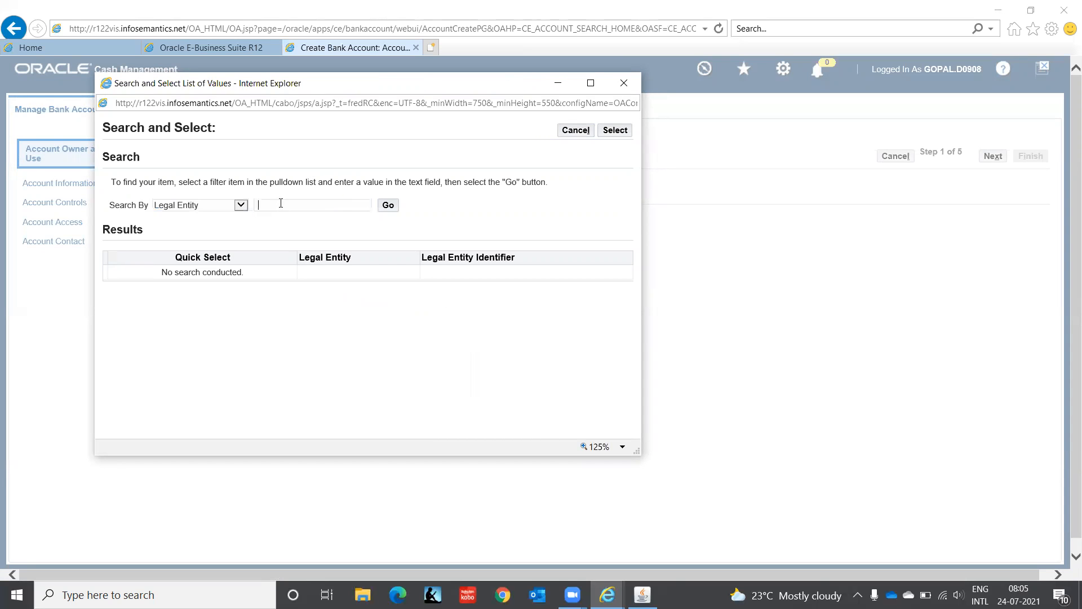
{"action": "left_click", "coordinate": [387, 206]}
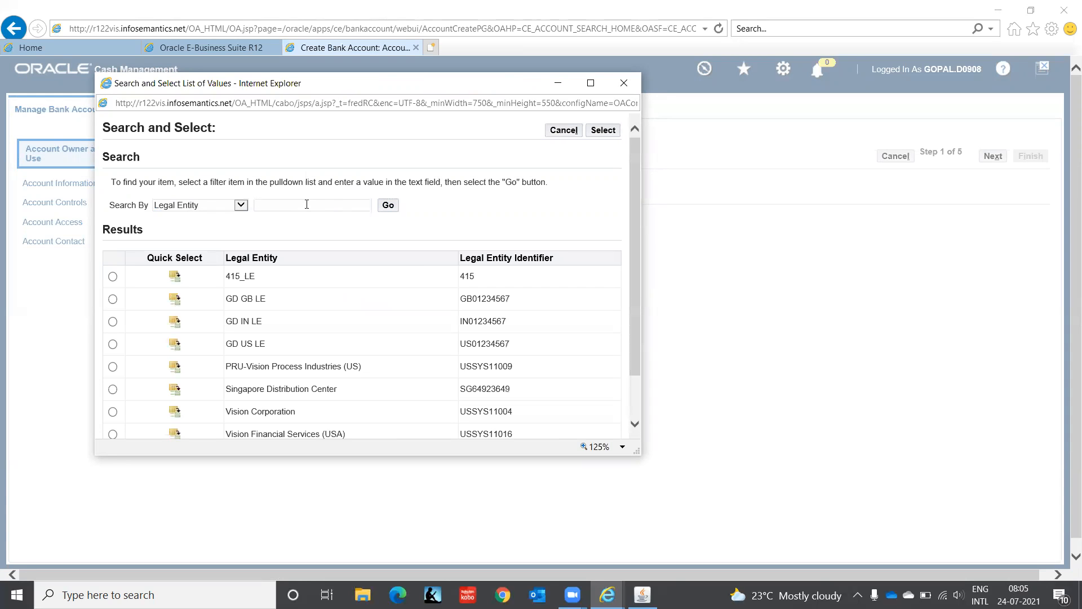
- Try to find the bank account owner by searching legal entities for IT%, then cancel the account creation and discard the changes
{"action": "type", "text": "IT%"}
{"action": "left_click", "coordinate": [388, 209]}
{"action": "left_click", "coordinate": [387, 210]}
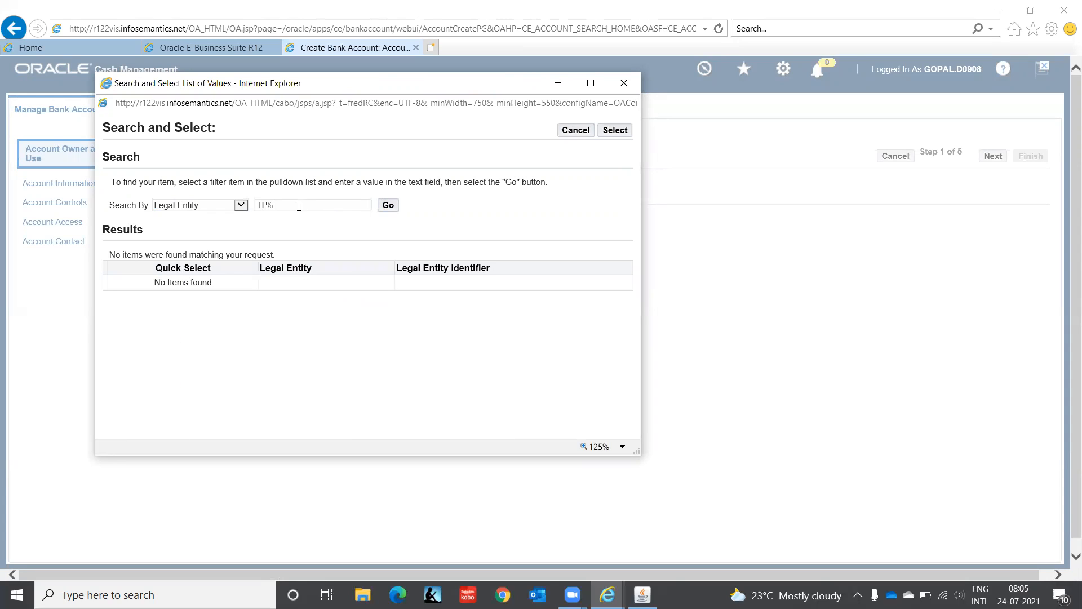
{"action": "left_click_drag", "start_coordinate": [297, 205], "coordinate": [163, 210]}
{"action": "key", "text": "BackSpace"}
{"action": "left_click", "coordinate": [392, 208]}
{"action": "double_click", "coordinate": [289, 203]}
{"action": "left_click", "coordinate": [569, 133]}
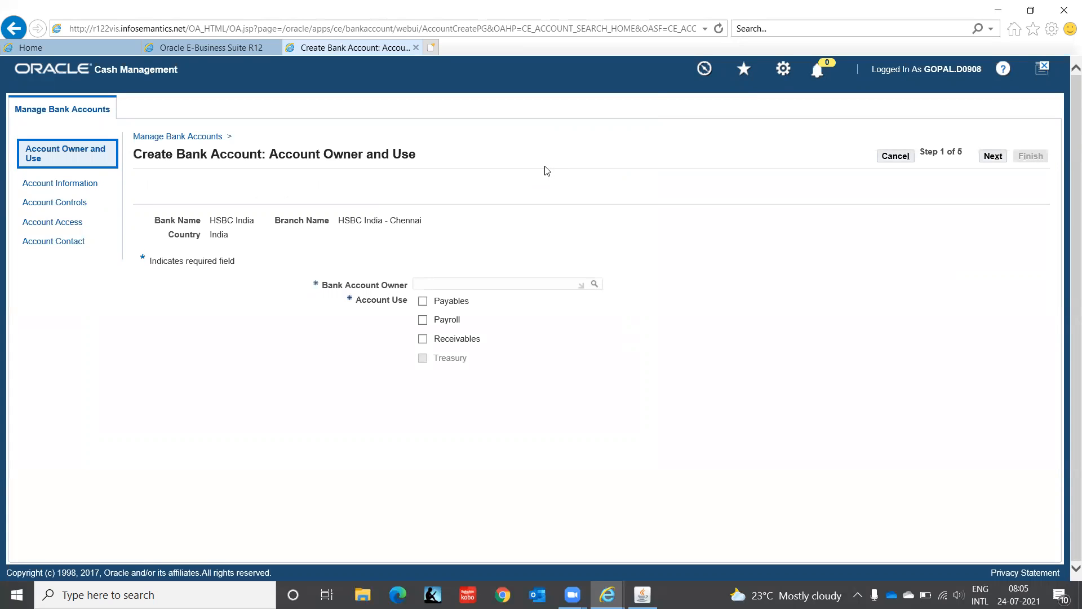
{"action": "left_click", "coordinate": [894, 157]}
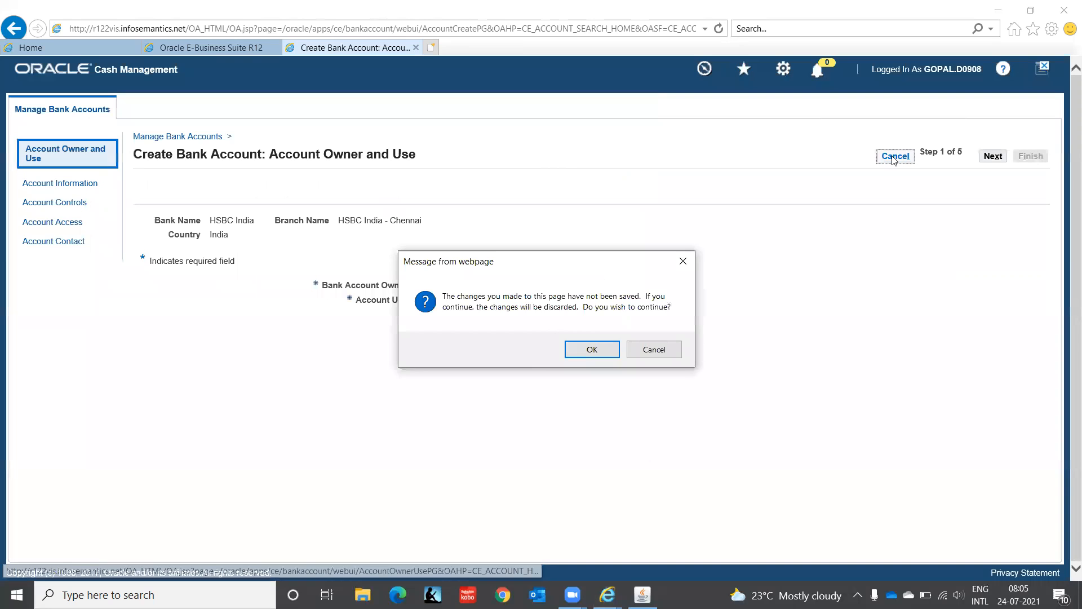
{"action": "left_click", "coordinate": [599, 353]}
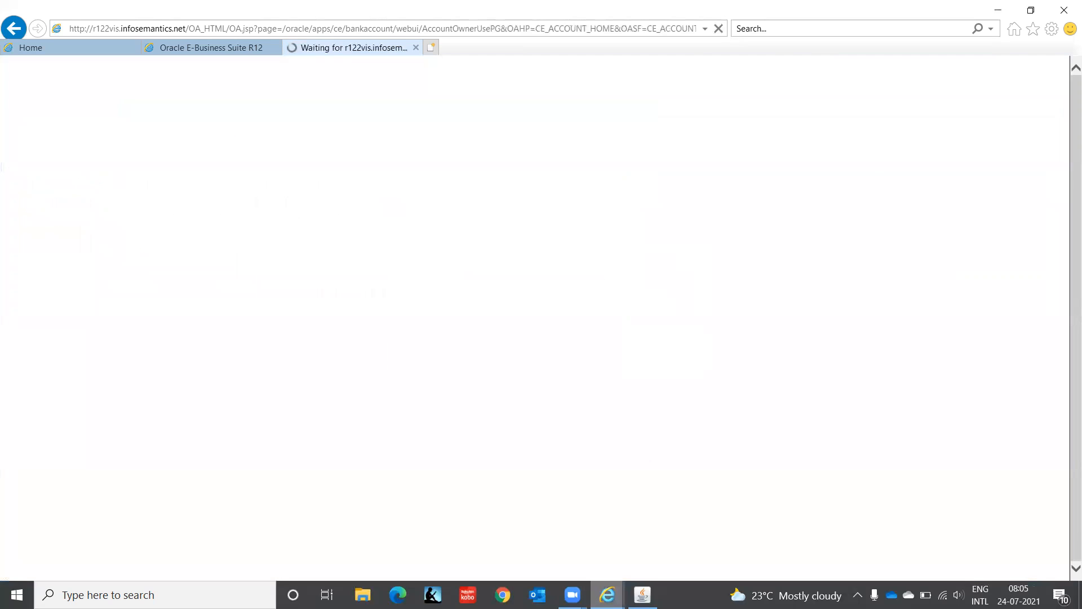
- Switch to Oracle Applications and open the Bank Accounts function from the Payment setup
{"action": "left_click", "coordinate": [642, 595]}
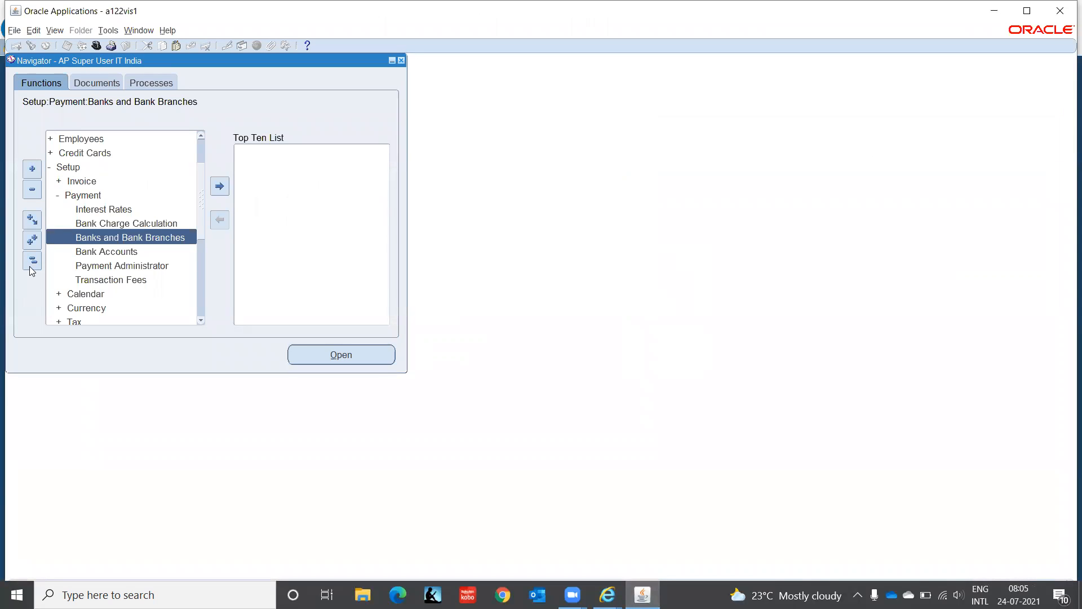
{"action": "double_click", "coordinate": [98, 252]}
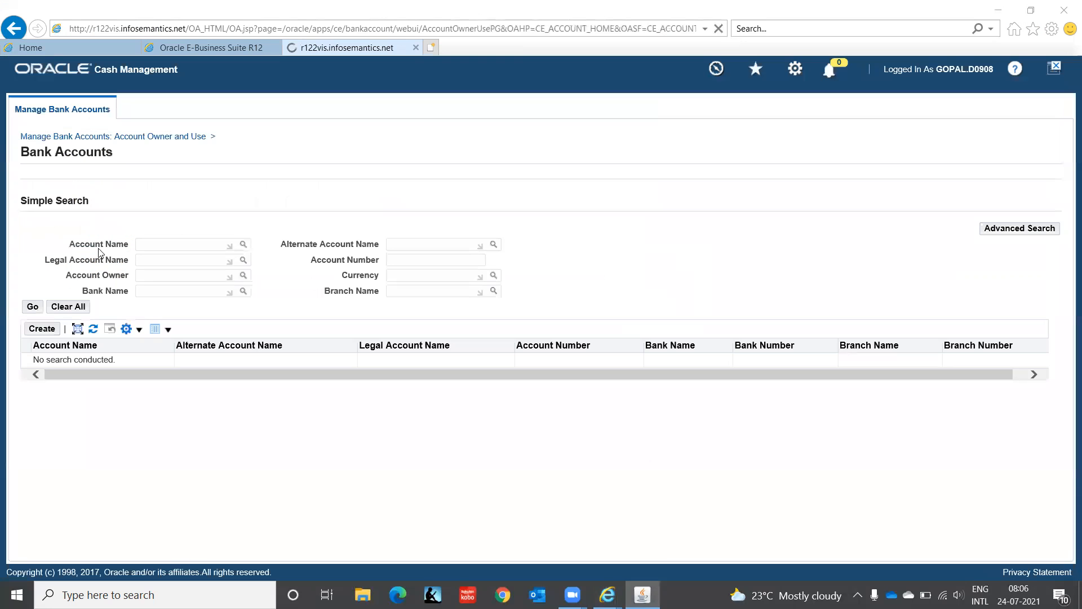
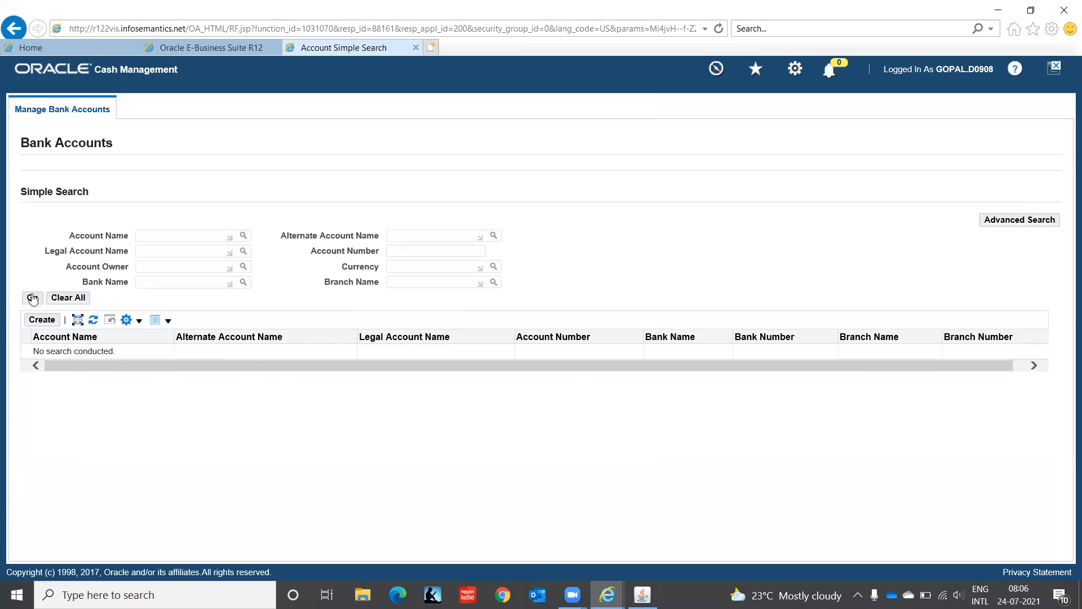
- Close the bank account creation page without entering any details and switch back to Oracle Applications
{"action": "left_click", "coordinate": [39, 320]}
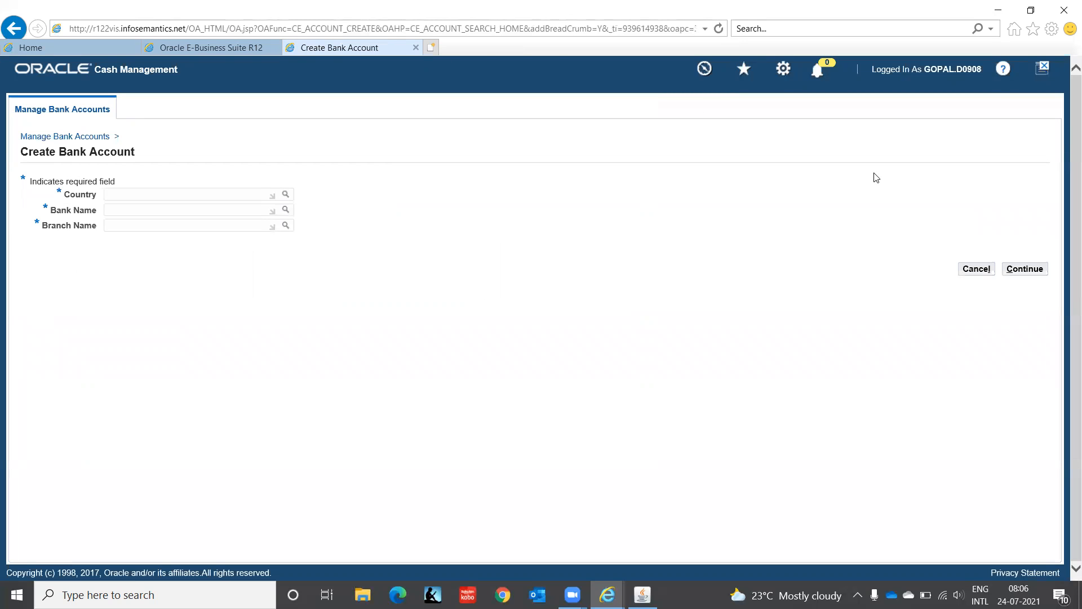
{"action": "left_click", "coordinate": [416, 47]}
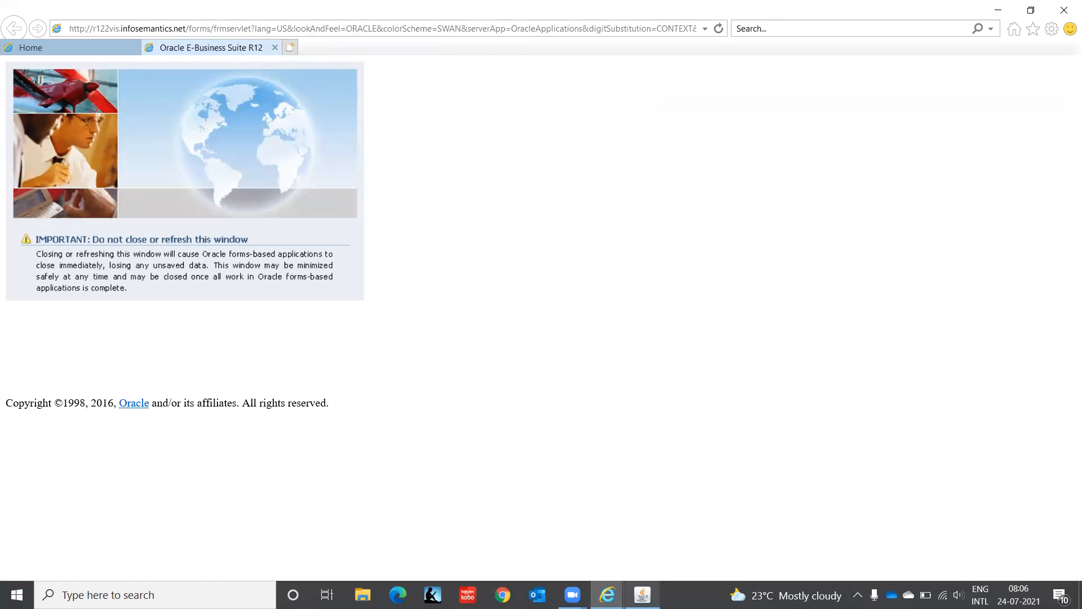
{"action": "left_click", "coordinate": [643, 595]}
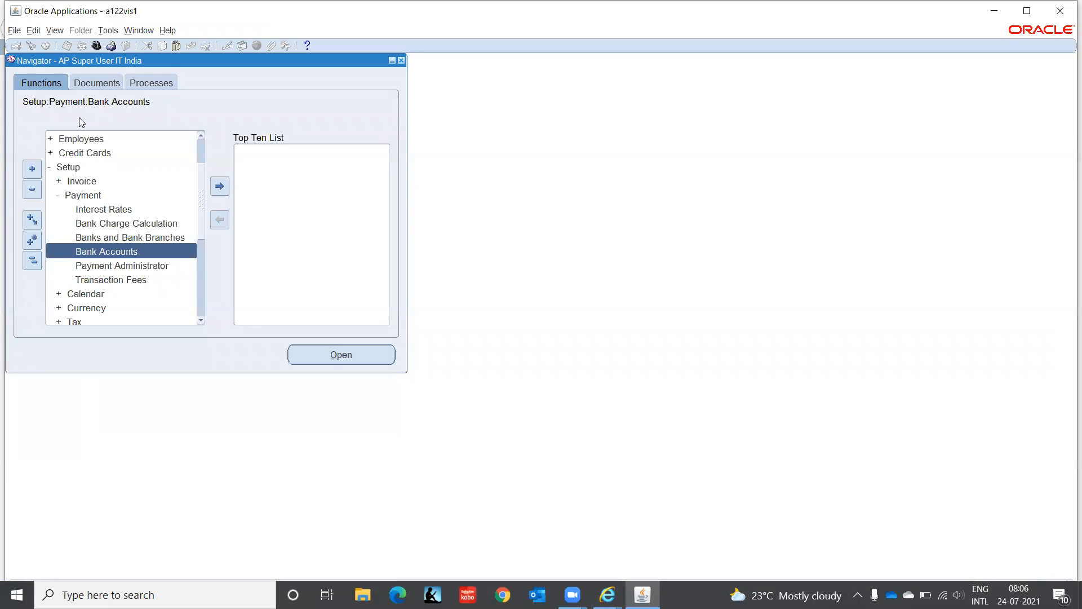
- Start a new concurrent request and search the available reports for %Bank
{"action": "left_click", "coordinate": [55, 30]}
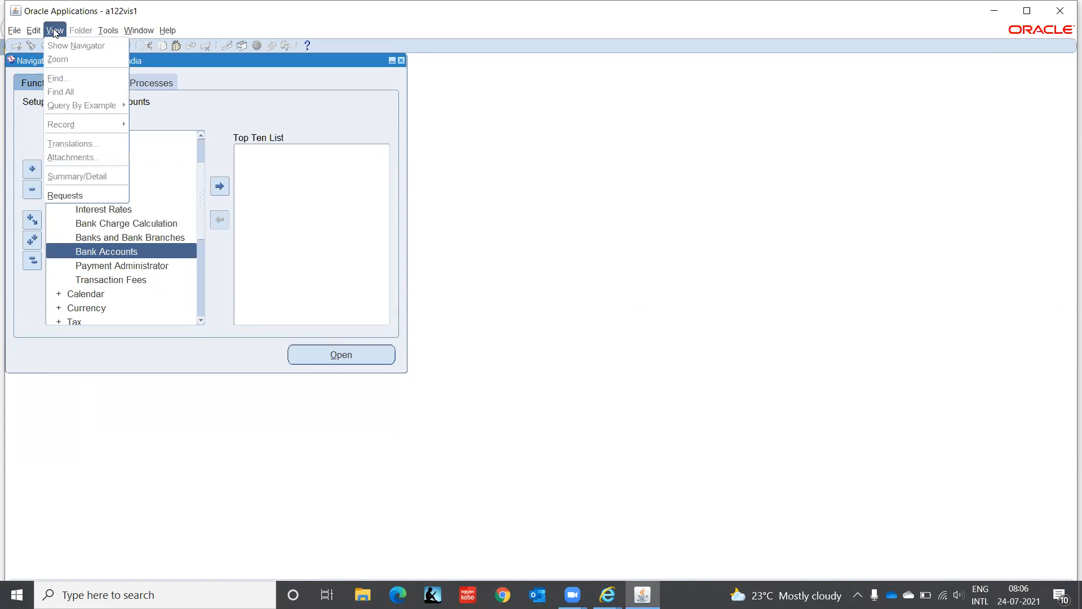
{"action": "left_click", "coordinate": [60, 196]}
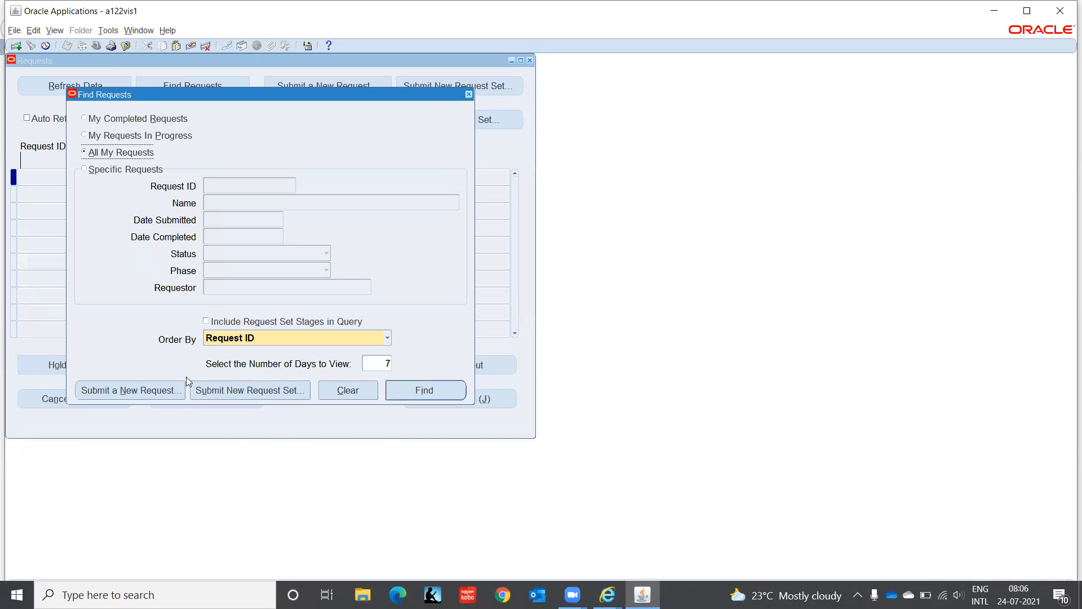
{"action": "left_click", "coordinate": [174, 397]}
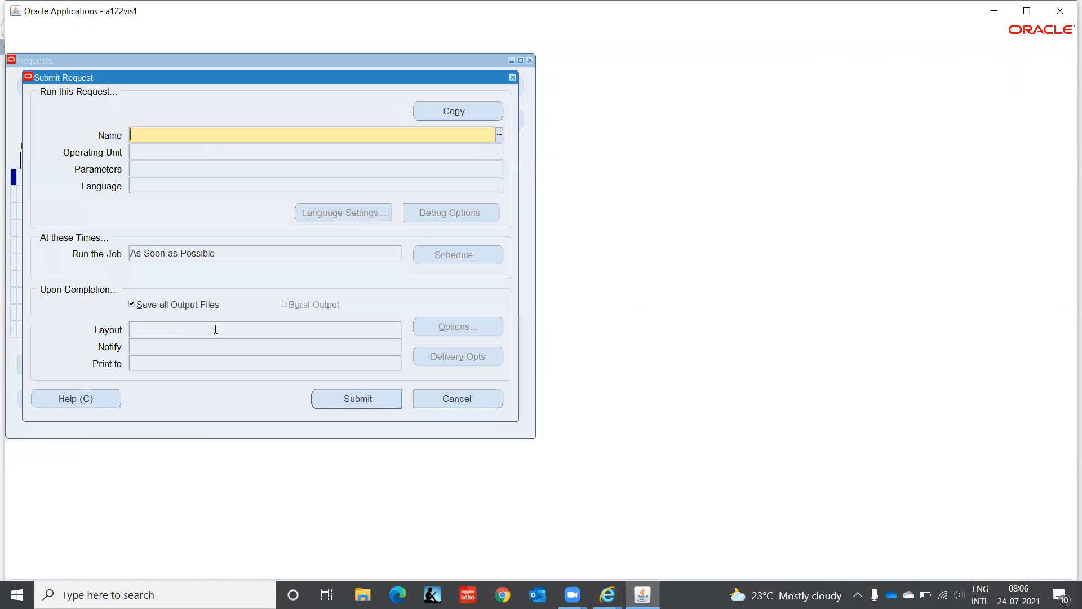
{"action": "left_click", "coordinate": [500, 134]}
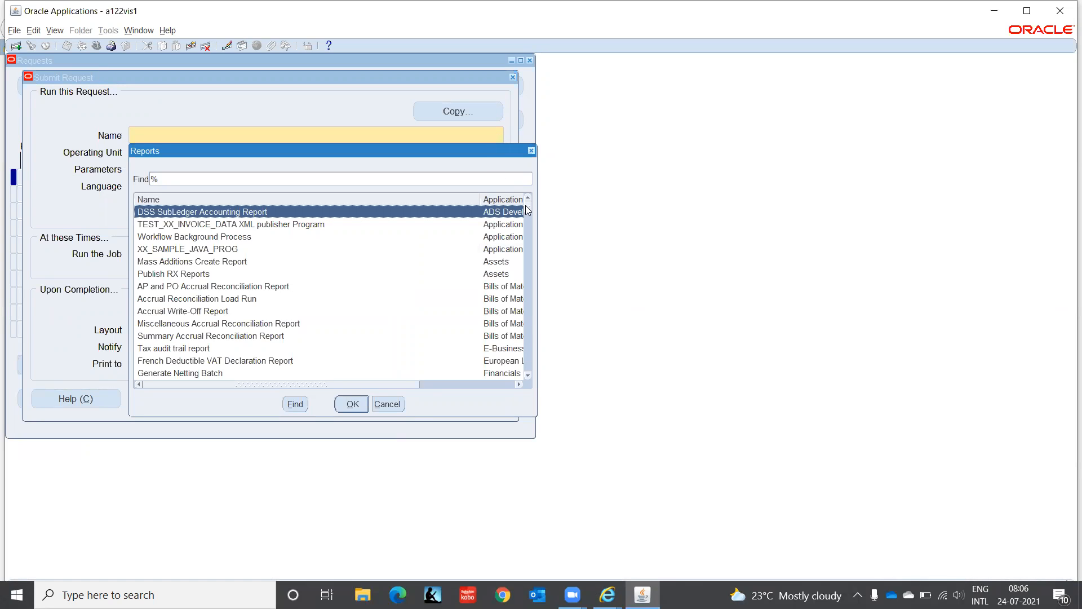
{"action": "left_click", "coordinate": [251, 272]}
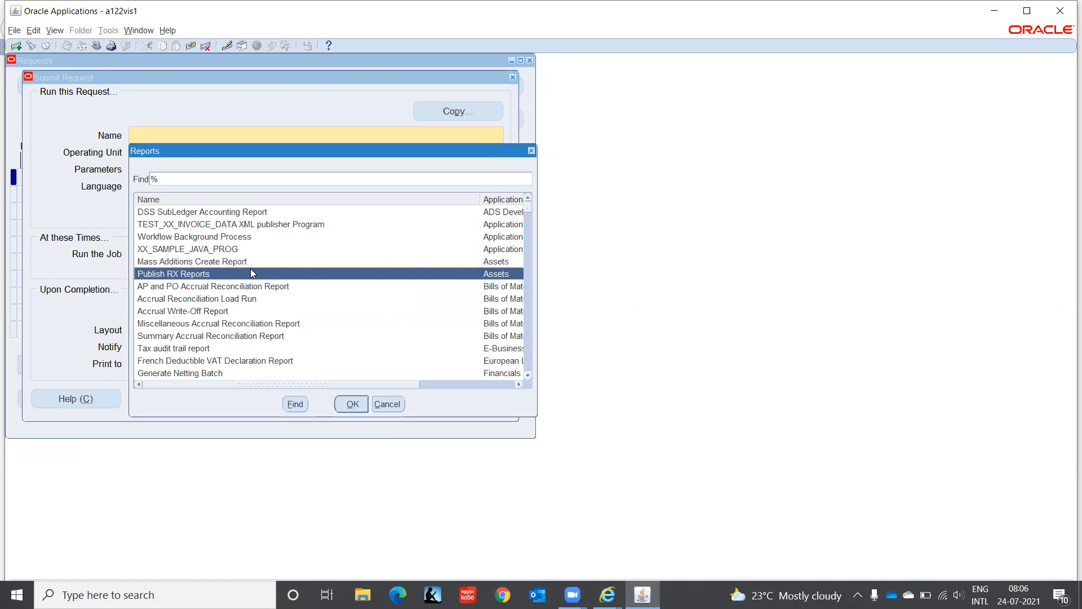
{"action": "left_click", "coordinate": [239, 177]}
{"action": "type", "text": "Bank"}
{"action": "key", "text": "Return"}
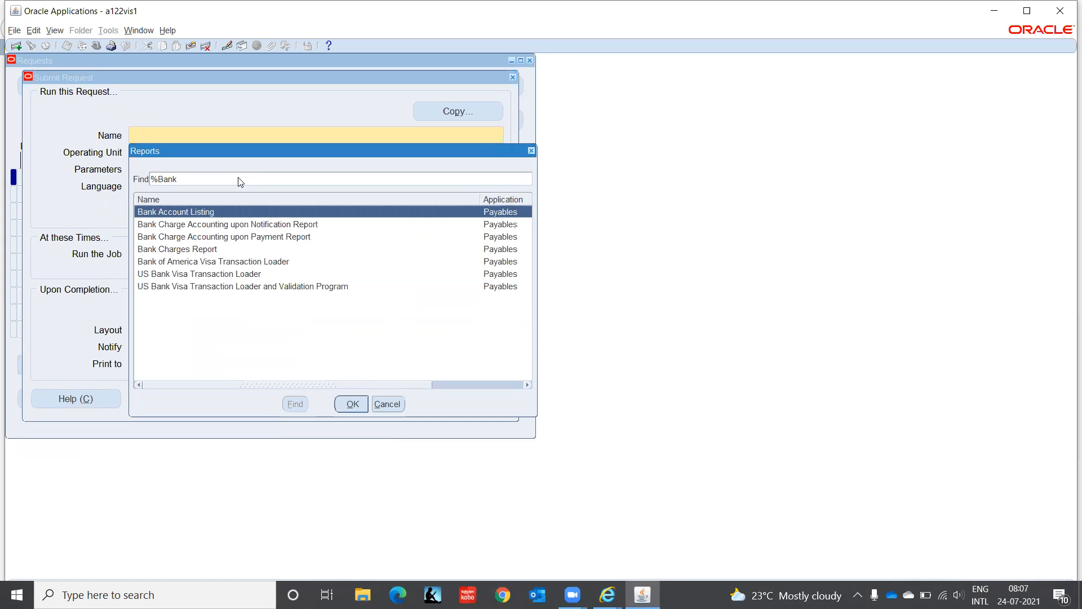
- Look through the bank-related reports, then cancel the new request and leave the request search
{"action": "key", "text": "Down"}
{"action": "key", "text": "Down"}
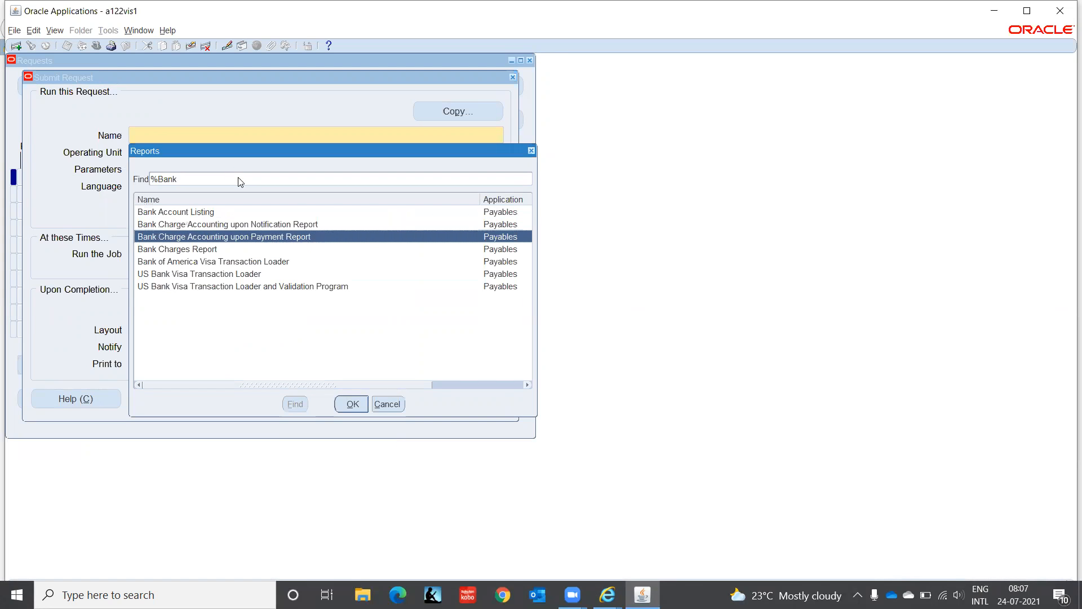
{"action": "key", "text": "Down"}
{"action": "key", "text": "Down"}
{"action": "key", "text": "Down"}
{"action": "key", "text": "Down"}
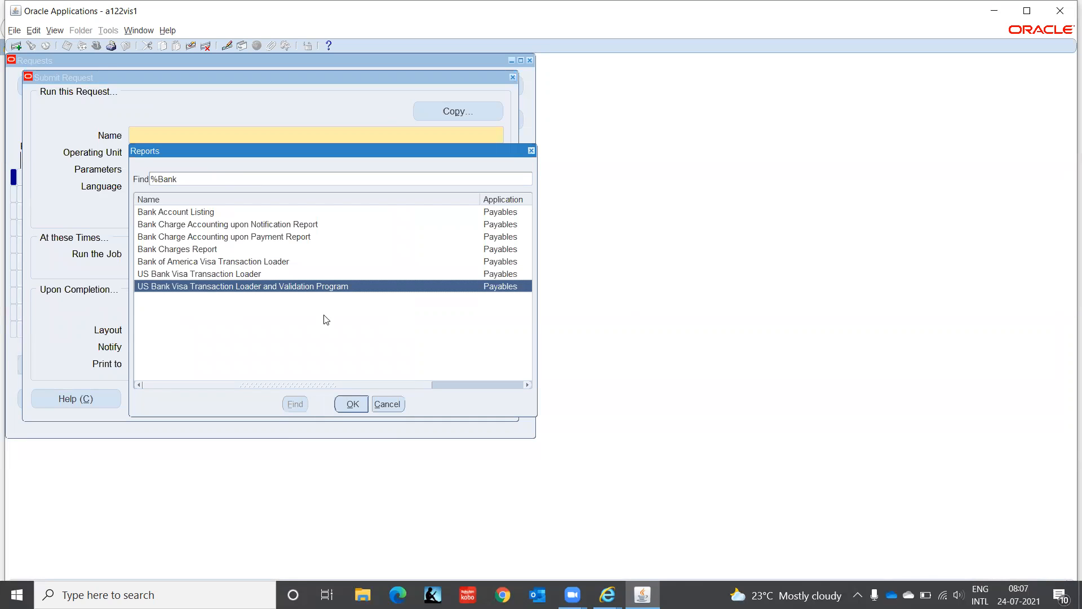
{"action": "left_click", "coordinate": [379, 404]}
{"action": "left_click", "coordinate": [438, 399]}
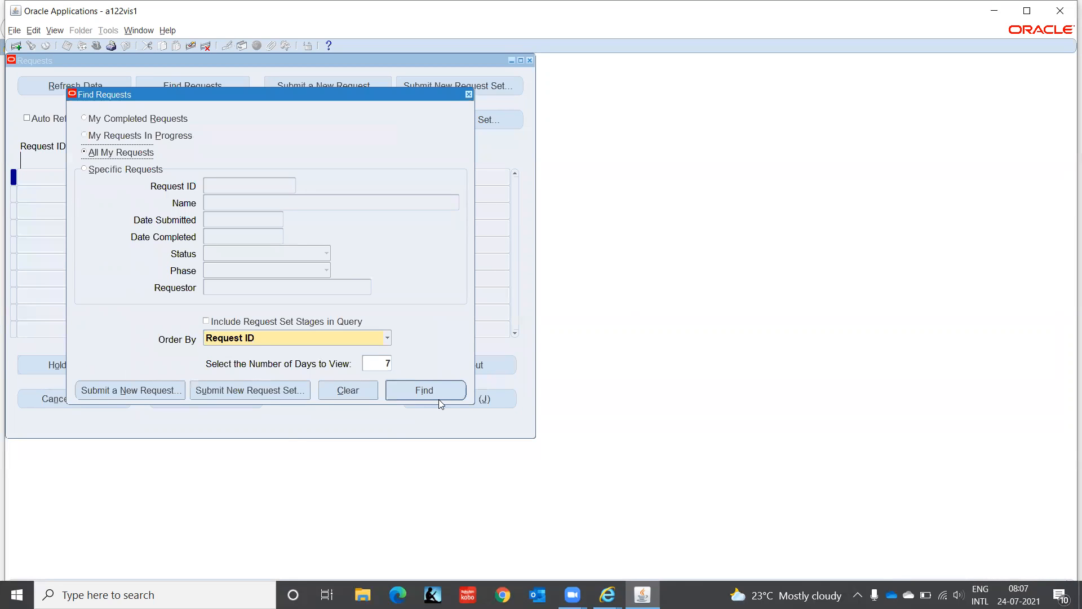
{"action": "left_click", "coordinate": [468, 94]}
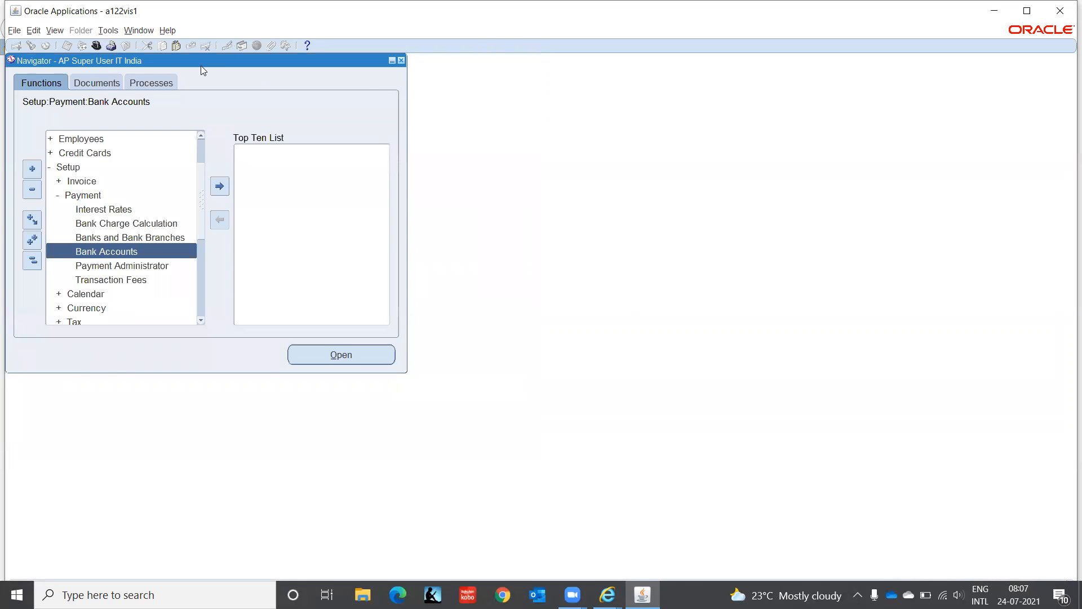
- Switch to the System Administrator Vision responsibility and list the reports available for a new request
{"action": "left_click", "coordinate": [96, 47]}
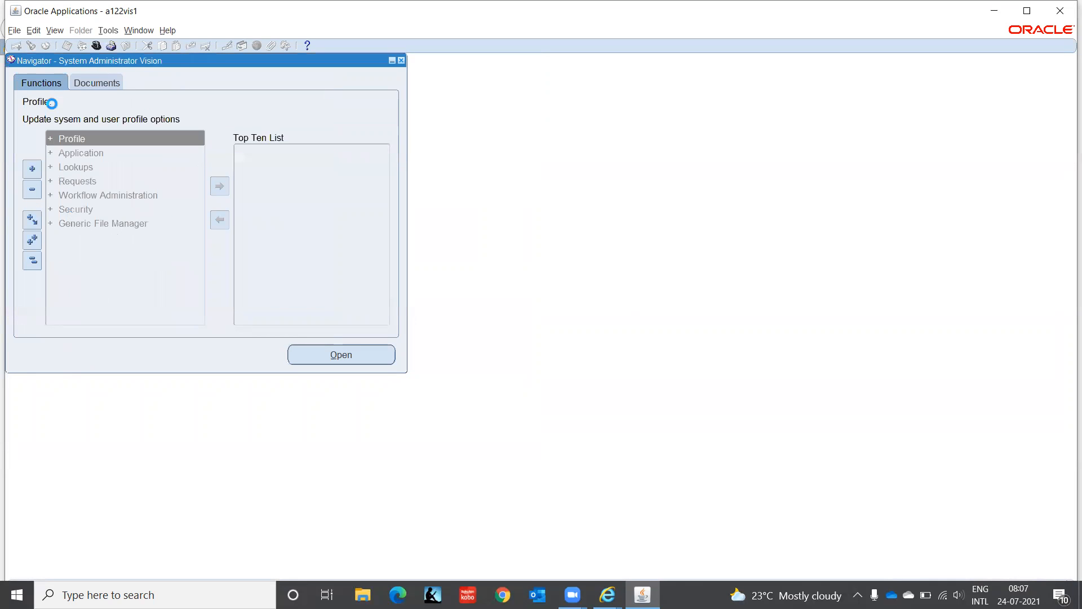
{"action": "left_click", "coordinate": [55, 30]}
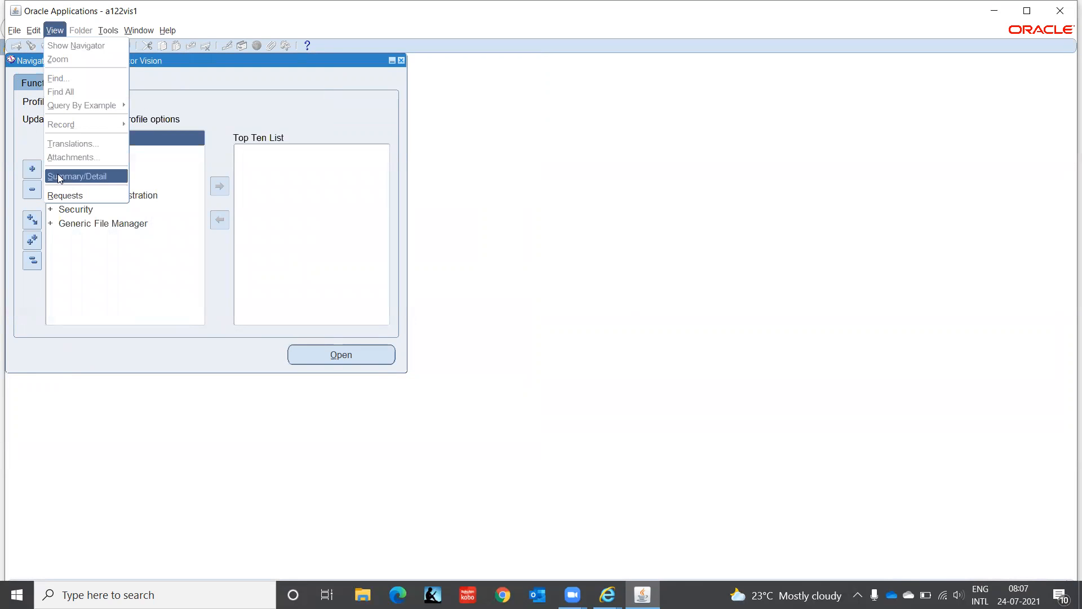
{"action": "left_click", "coordinate": [70, 195]}
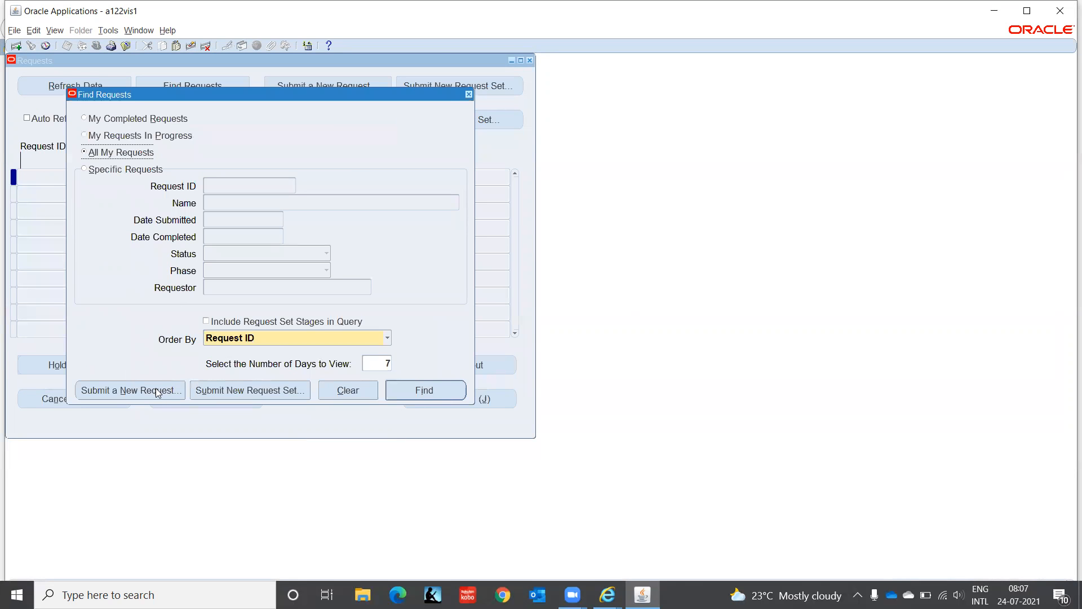
{"action": "left_click", "coordinate": [156, 389]}
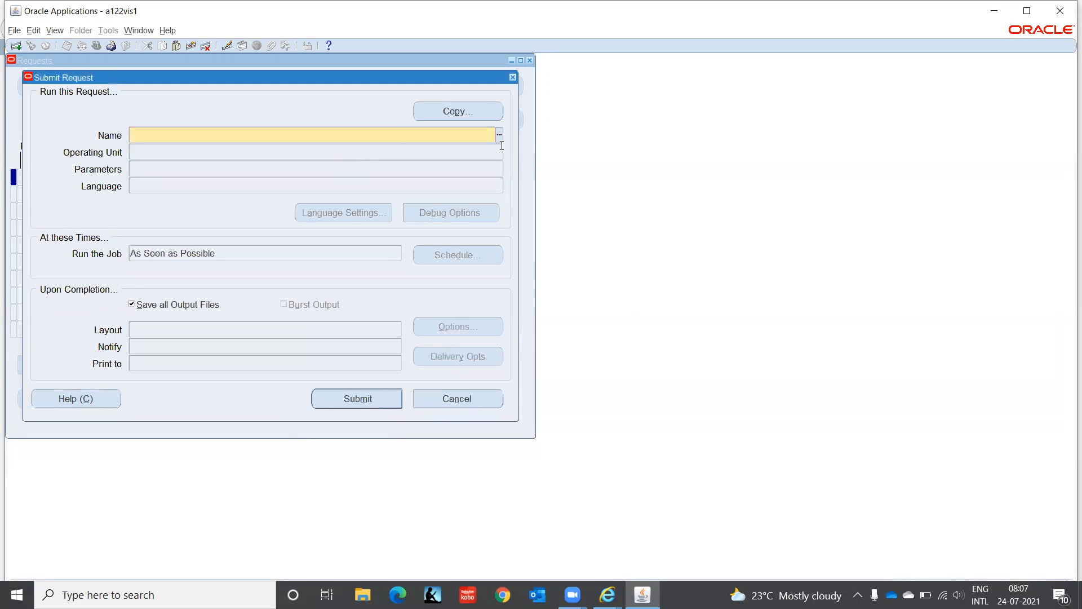
{"action": "left_click", "coordinate": [500, 136]}
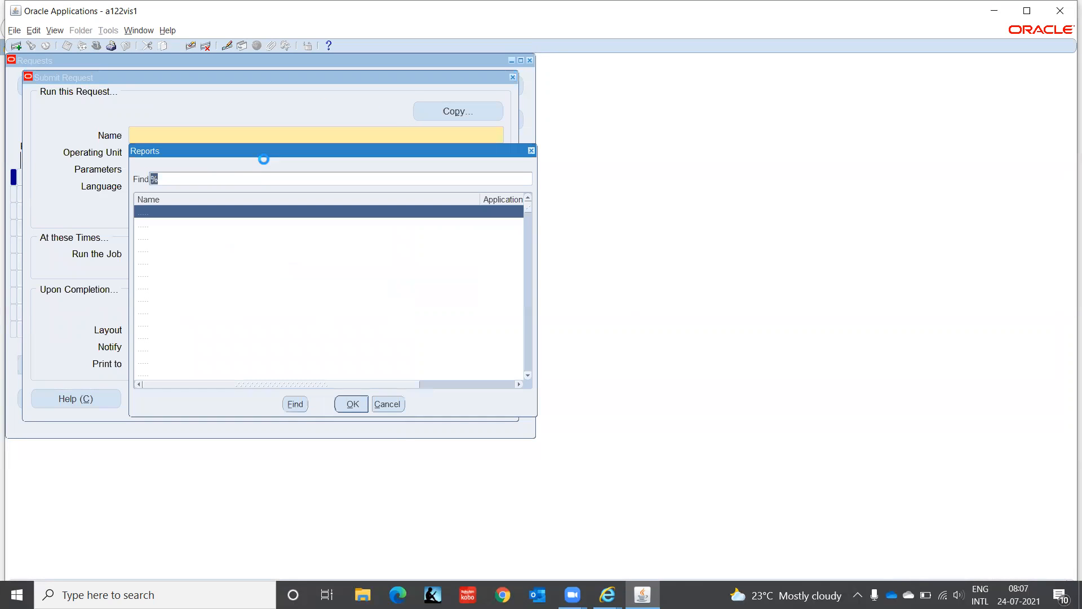
- Look through the report names available to the System Administrator Vision responsibility for a request that fits the bank account owner setup
{"action": "left_click", "coordinate": [214, 240]}
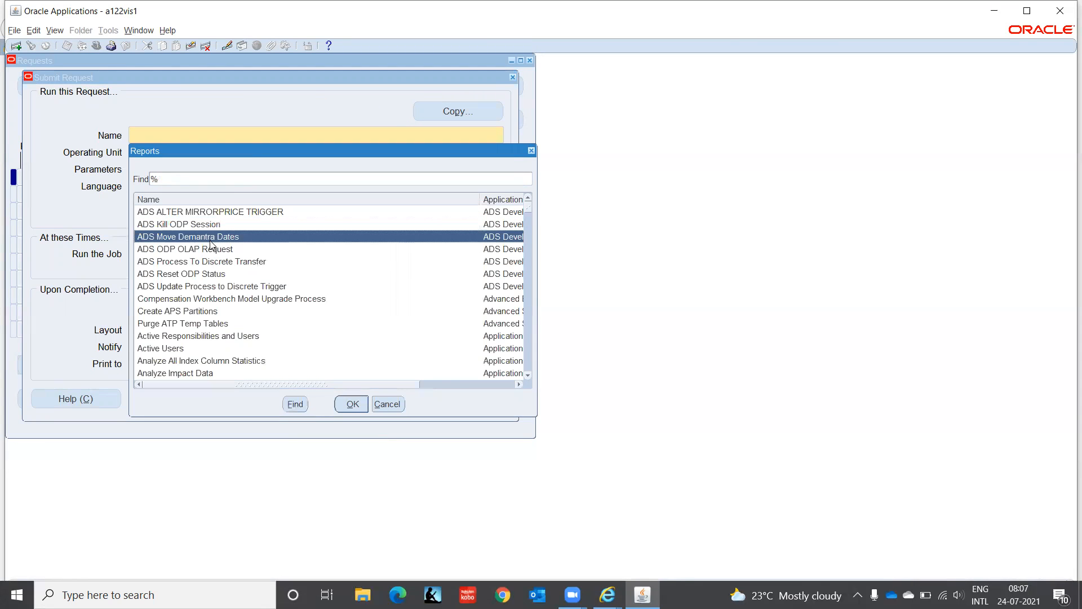
{"action": "key", "text": "Down"}
{"action": "key", "text": "Down"}
{"action": "key", "text": "Down"}
{"action": "key", "text": "Down"}
{"action": "key", "text": "Down"}
{"action": "key", "text": "Down"}
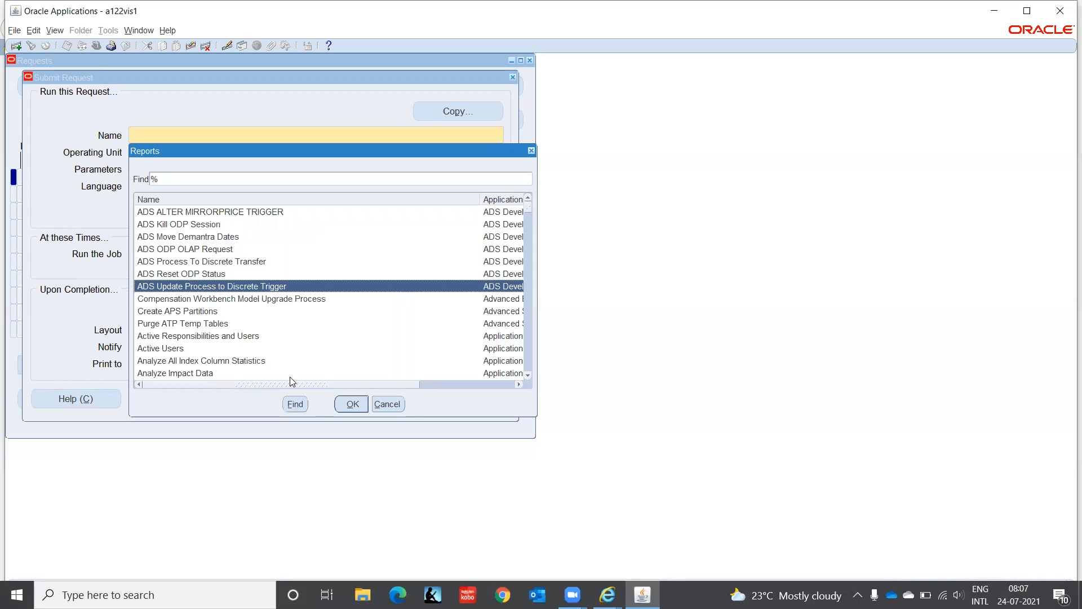
{"action": "key", "text": "Down"}
{"action": "key", "text": "Down"}
{"action": "key", "text": "Down"}
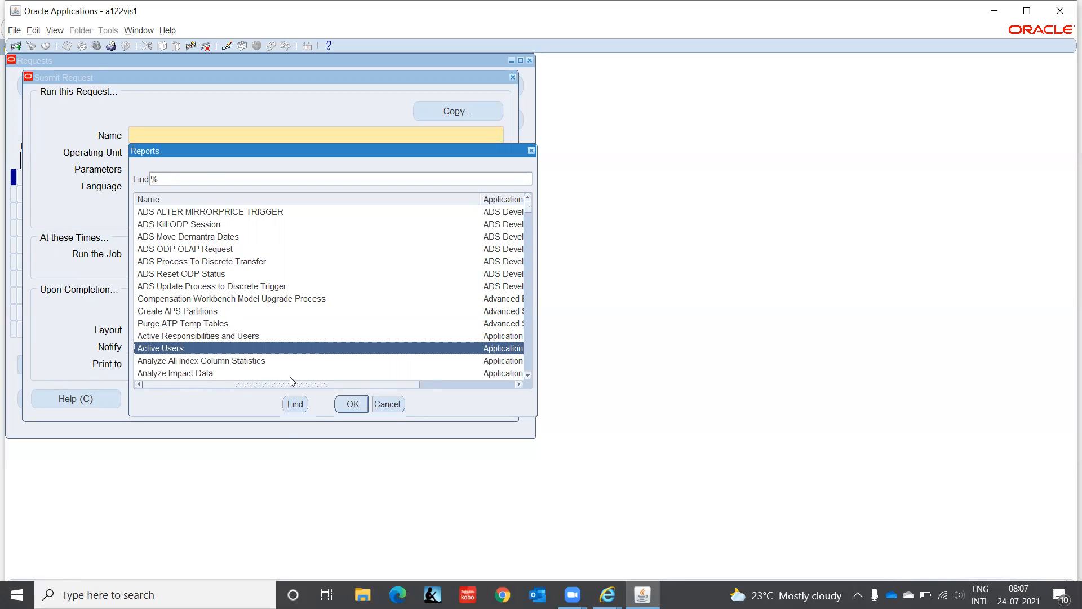
{"action": "key", "text": "Down"}
{"action": "key", "text": "Down"}
{"action": "key", "text": "Down"}
{"action": "key", "text": "Down"}
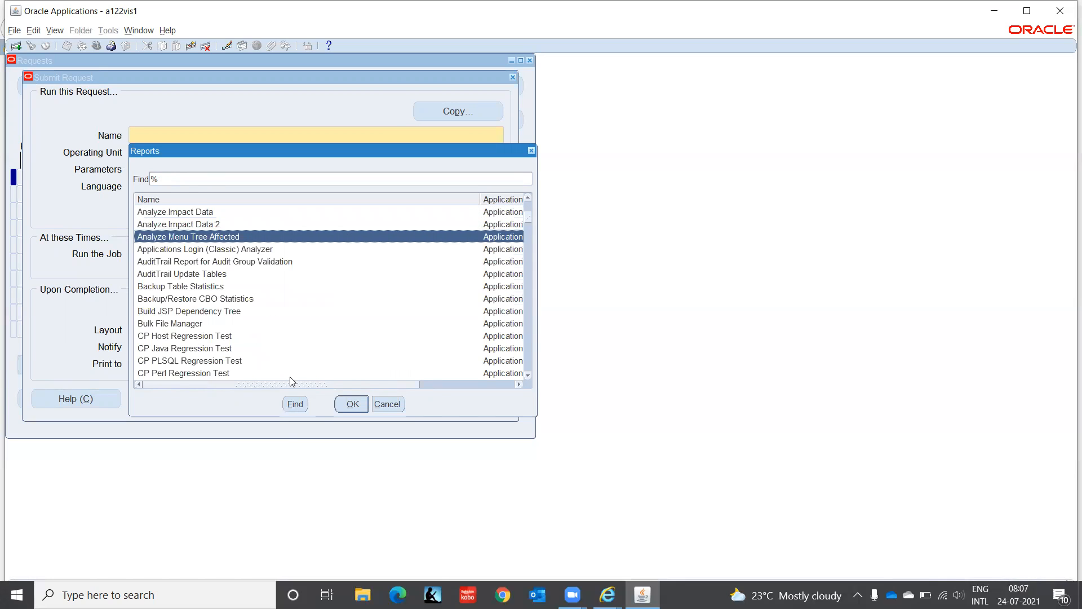
{"action": "key", "text": "Down"}
{"action": "key", "text": "Down"}
{"action": "key", "text": "Down"}
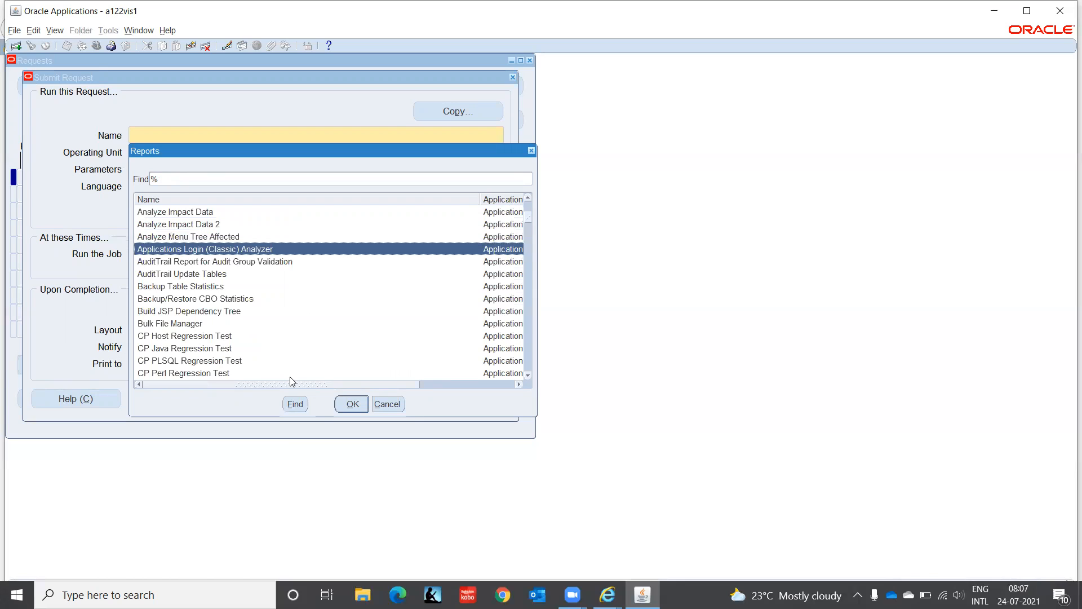
{"action": "key", "text": "Down"}
{"action": "key", "text": "Down"}
{"action": "key", "text": "Down"}
{"action": "key", "text": "Down"}
{"action": "key", "text": "Down"}
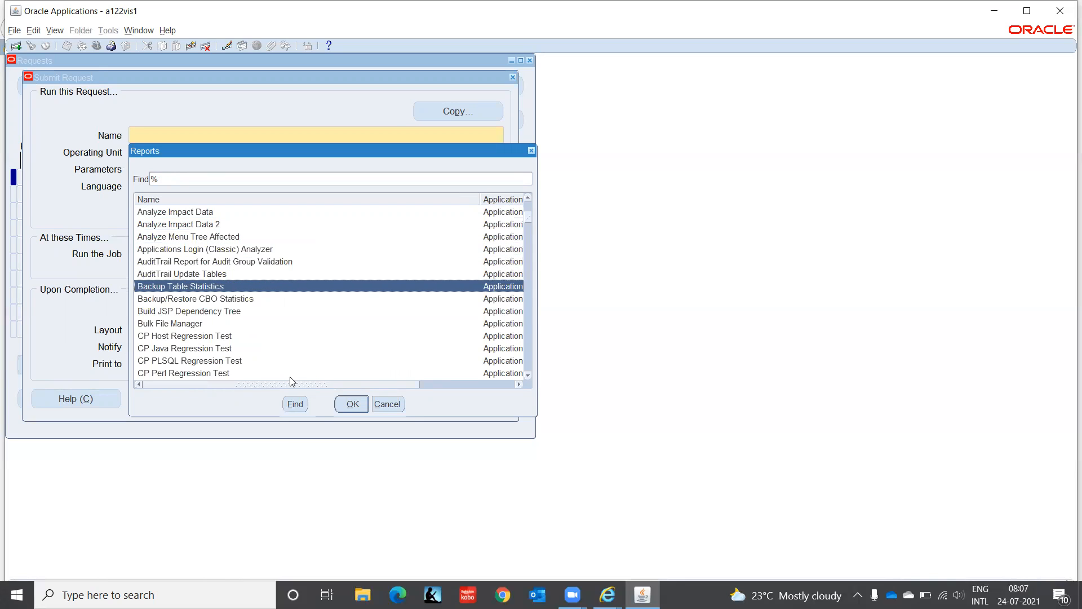
{"action": "key", "text": "Down"}
{"action": "key", "text": "Down"}
{"action": "key", "text": "Down"}
{"action": "key", "text": "Down"}
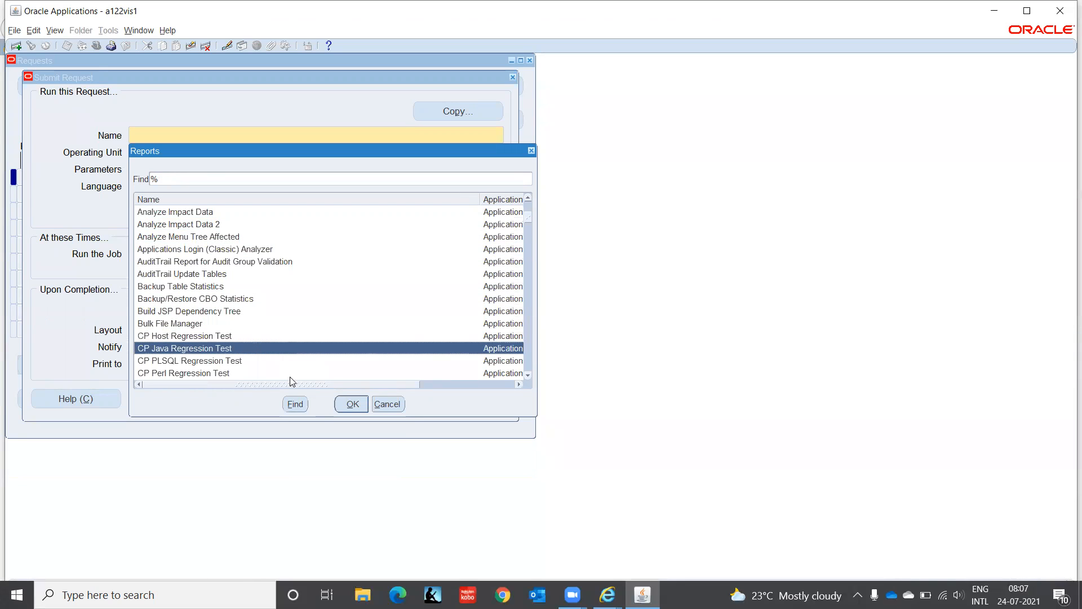
{"action": "key", "text": "Down"}
{"action": "key", "text": "Down"}
{"action": "key", "text": "Down"}
{"action": "key", "text": "Down"}
{"action": "key", "text": "Down"}
{"action": "key", "text": "Down"}
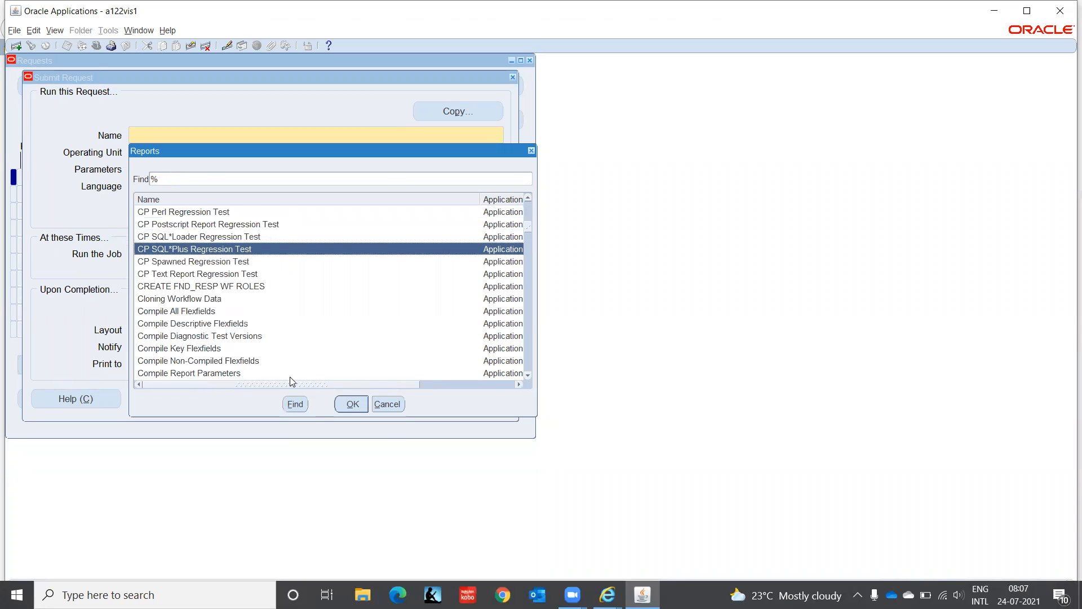
{"action": "key", "text": "Down"}
{"action": "key", "text": "Down"}
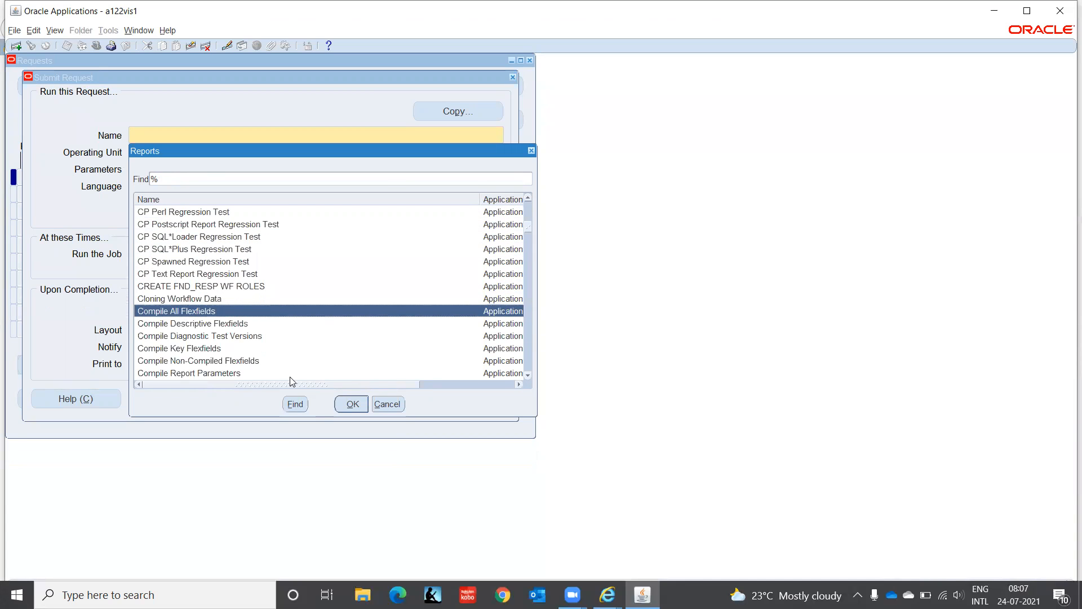
{"action": "key", "text": "Down"}
{"action": "key", "text": "Down"}
{"action": "key", "text": "Down"}
{"action": "key", "text": "Down"}
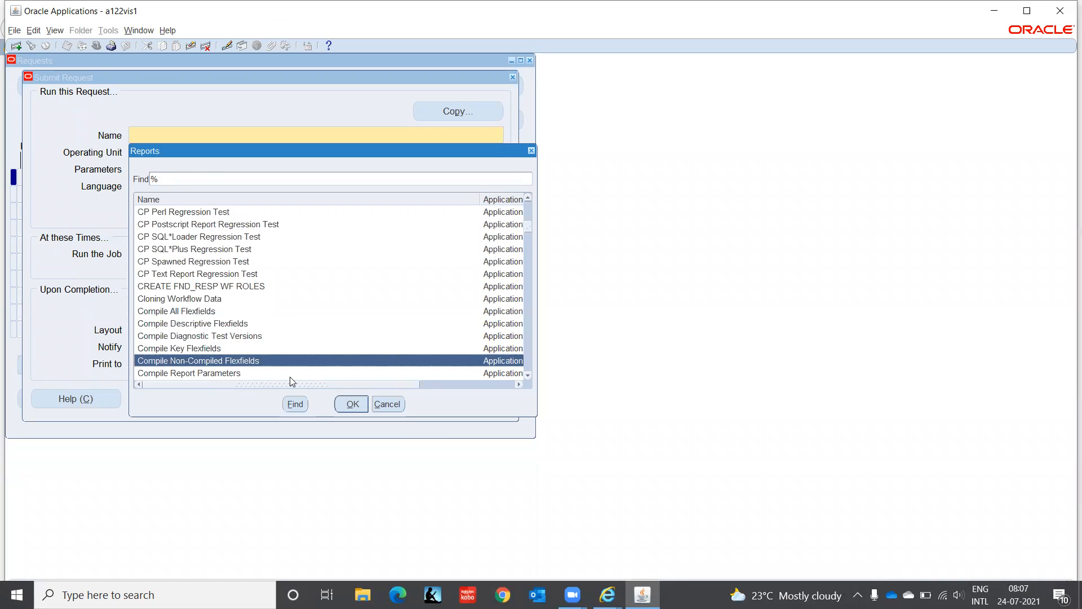
{"action": "key", "text": "Down"}
{"action": "key", "text": "Down"}
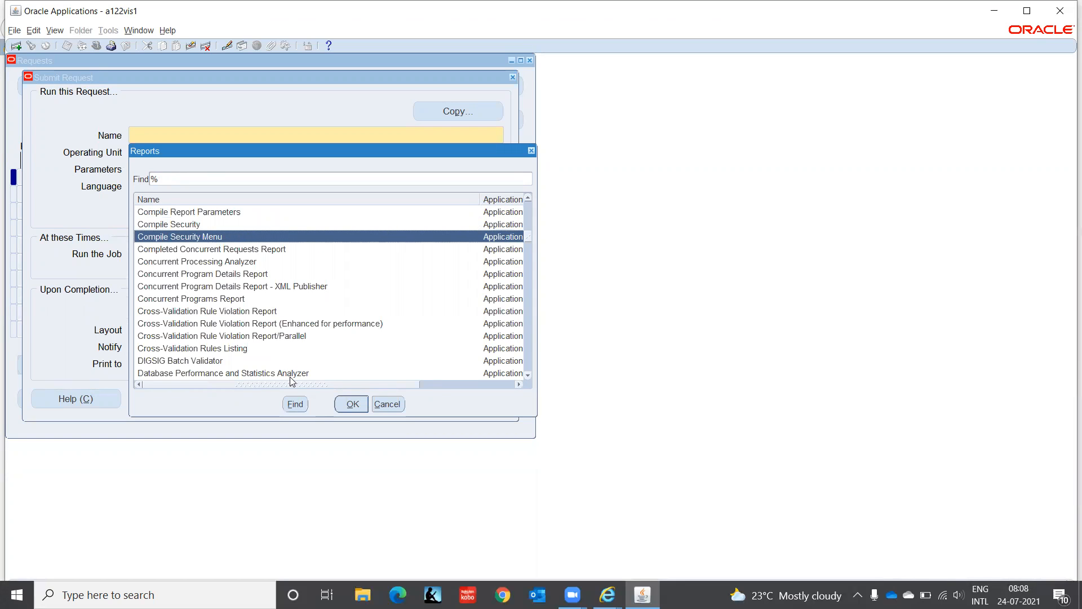
{"action": "key", "text": "Down"}
{"action": "key", "text": "Down"}
{"action": "key", "text": "Down"}
{"action": "key", "text": "Down"}
{"action": "key", "text": "Down"}
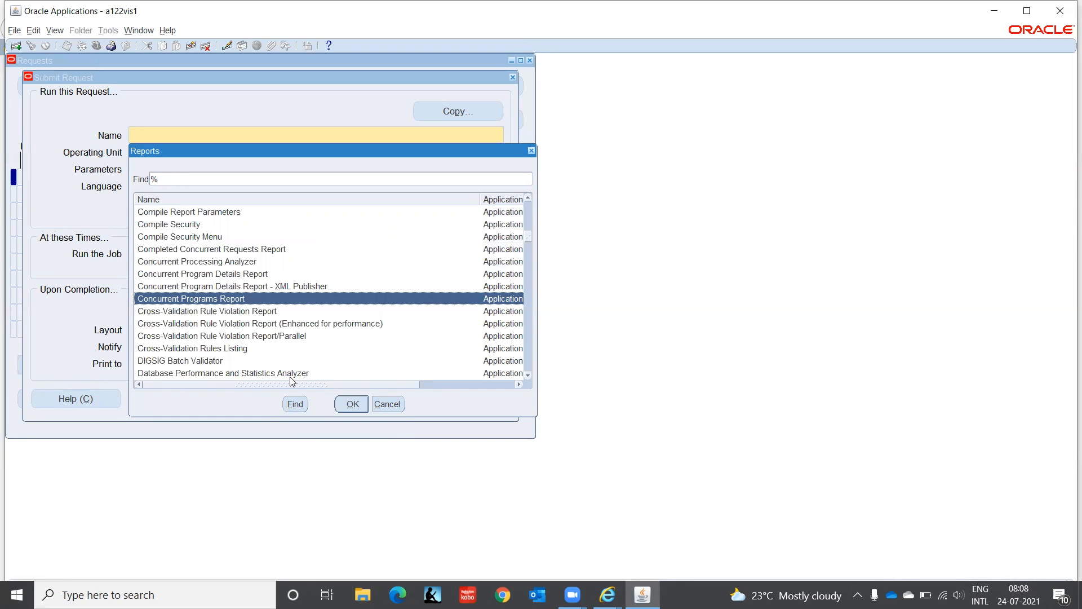
{"action": "key", "text": "Down"}
{"action": "key", "text": "Down"}
{"action": "key", "text": "Down"}
{"action": "key", "text": "Down"}
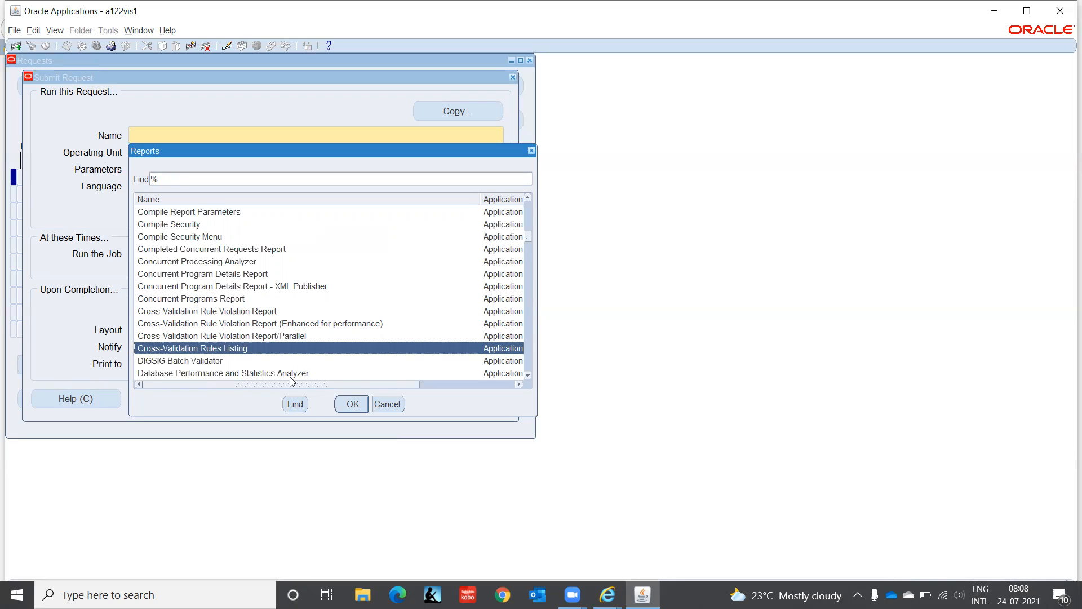
{"action": "key", "text": "Down"}
{"action": "key", "text": "Down"}
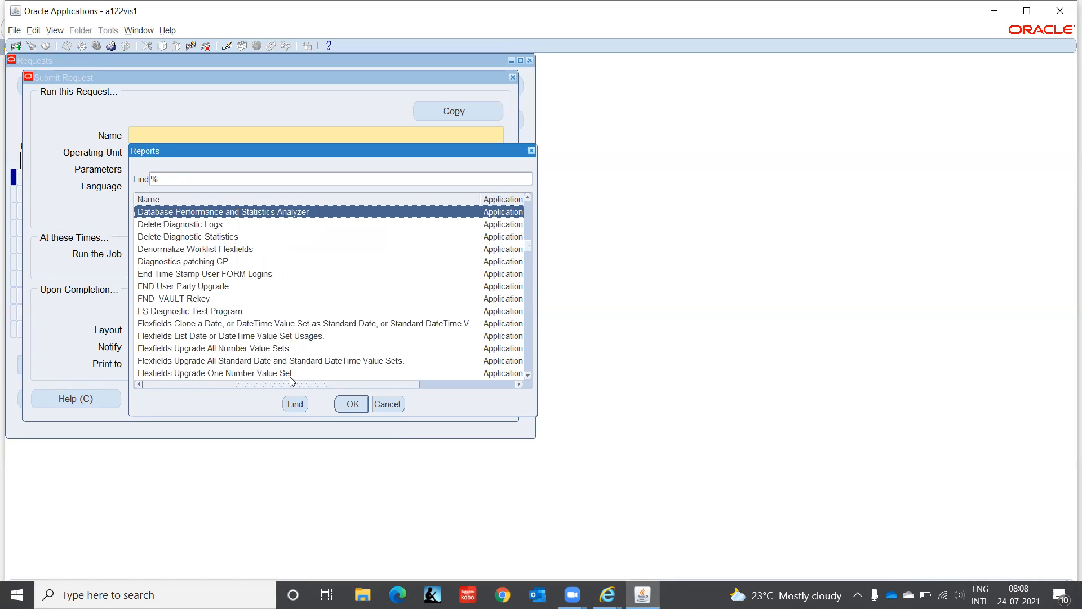
{"action": "key", "text": "Down"}
{"action": "key", "text": "Down"}
{"action": "key", "text": "Down"}
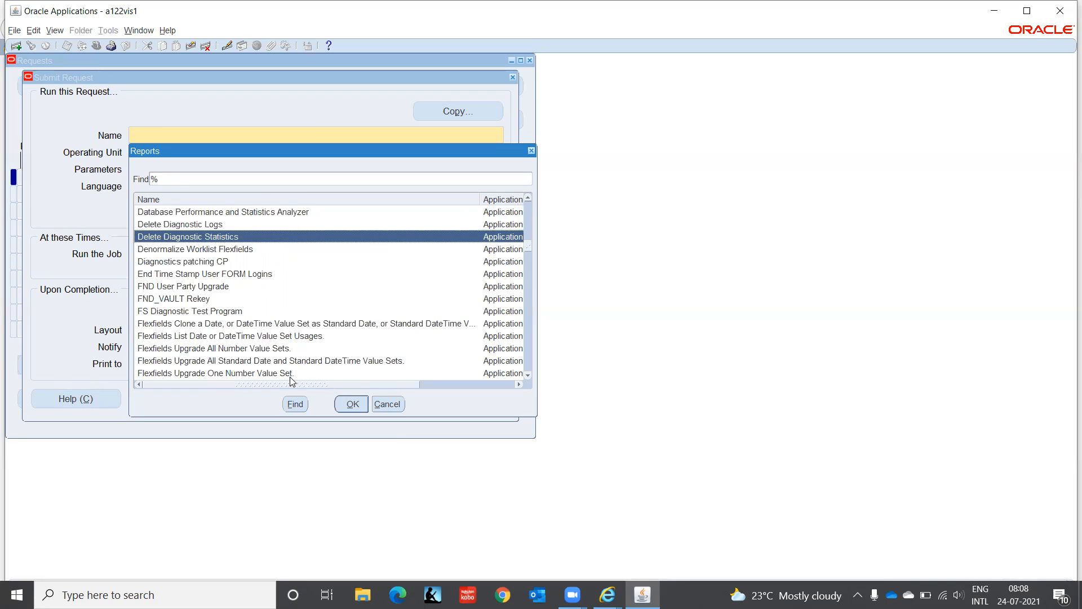
{"action": "key", "text": "Down"}
{"action": "key", "text": "Down"}
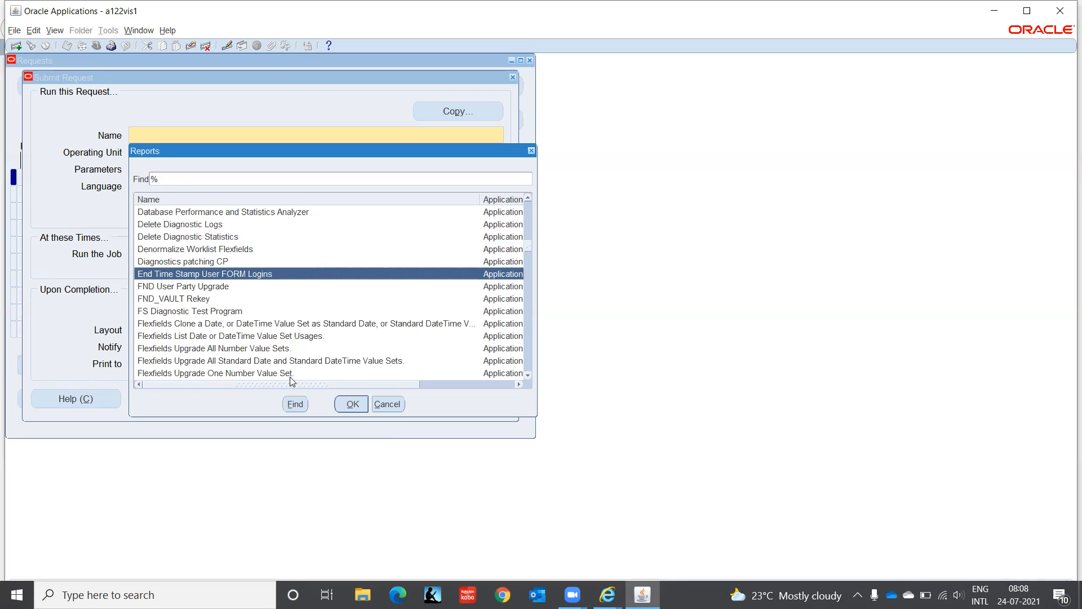
{"action": "key", "text": "Down"}
{"action": "key", "text": "Down"}
{"action": "key", "text": "Down"}
{"action": "key", "text": "Down"}
{"action": "key", "text": "Down"}
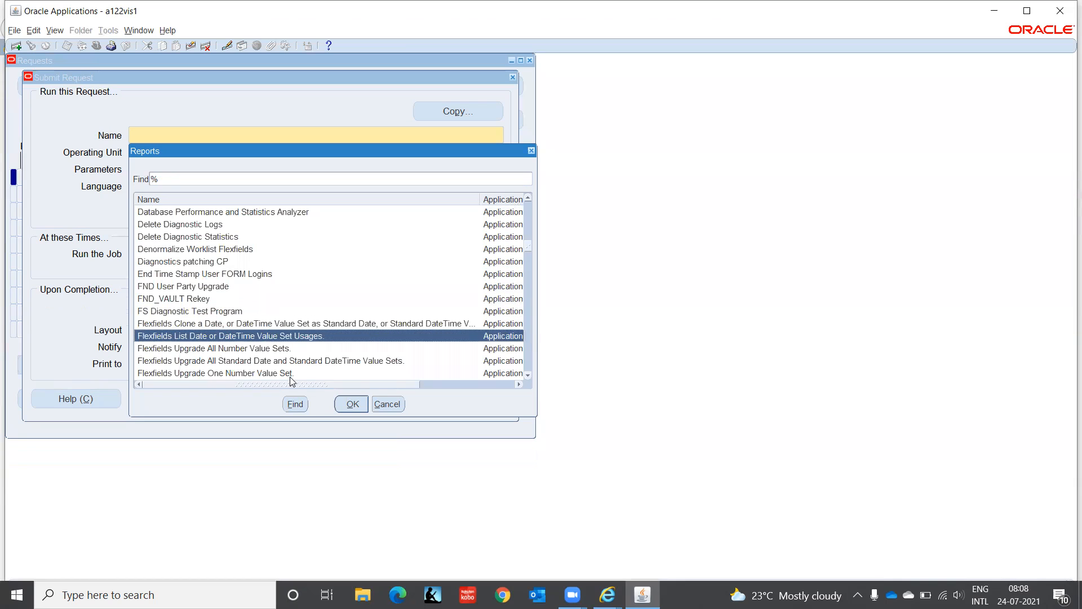
{"action": "key", "text": "Down"}
{"action": "key", "text": "Down"}
{"action": "key", "text": "Down"}
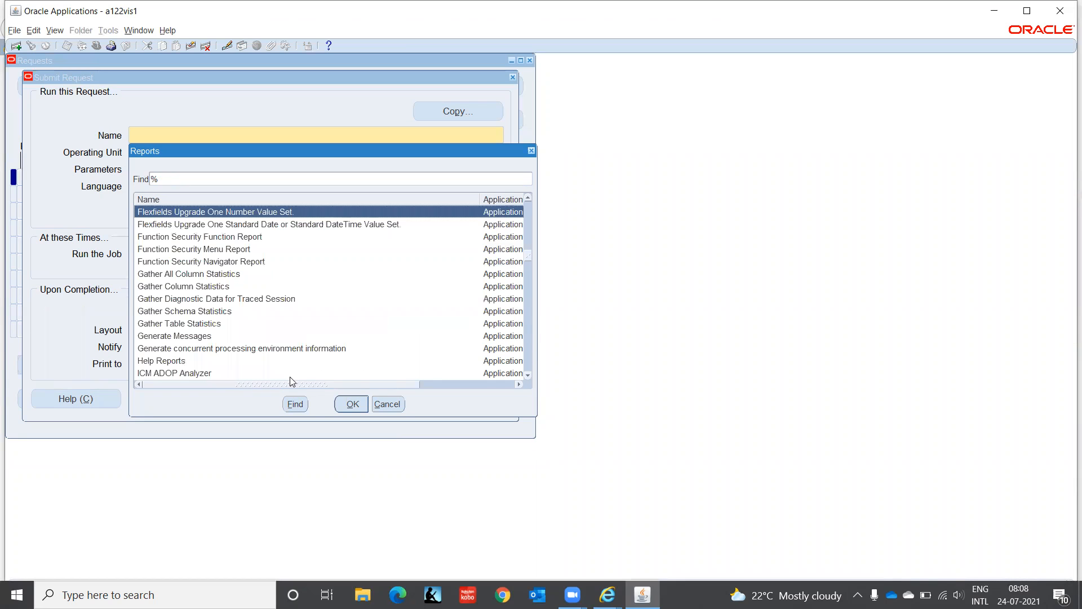
{"action": "key", "text": "Down"}
{"action": "key", "text": "Down"}
{"action": "key", "text": "Down"}
{"action": "key", "text": "Down"}
{"action": "key", "text": "Down"}
{"action": "key", "text": "Down"}
{"action": "key", "text": "Down"}
{"action": "key", "text": "Down"}
{"action": "key", "text": "Down"}
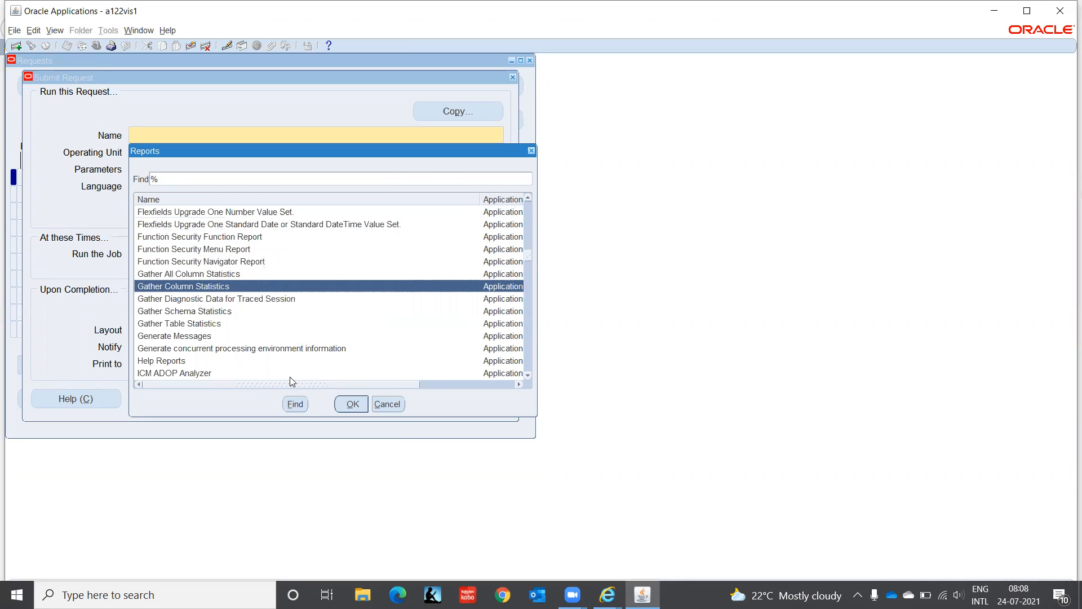
{"action": "key", "text": "Down"}
{"action": "key", "text": "Down"}
{"action": "key", "text": "Down"}
{"action": "key", "text": "Down"}
{"action": "key", "text": "Down"}
{"action": "key", "text": "Down"}
{"action": "key", "text": "Down"}
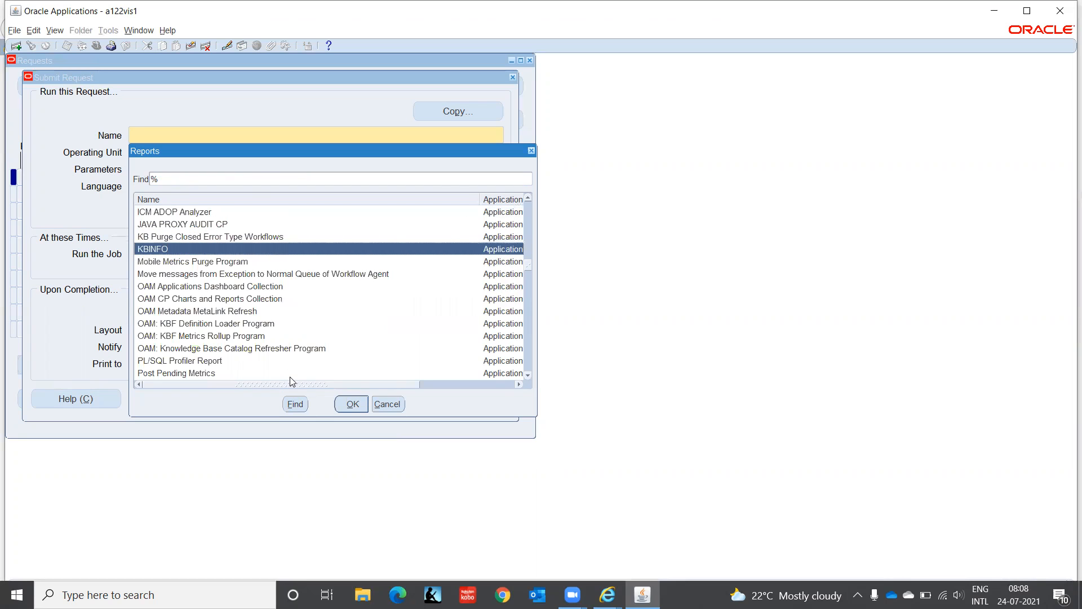
{"action": "key", "text": "Down"}
{"action": "key", "text": "Down"}
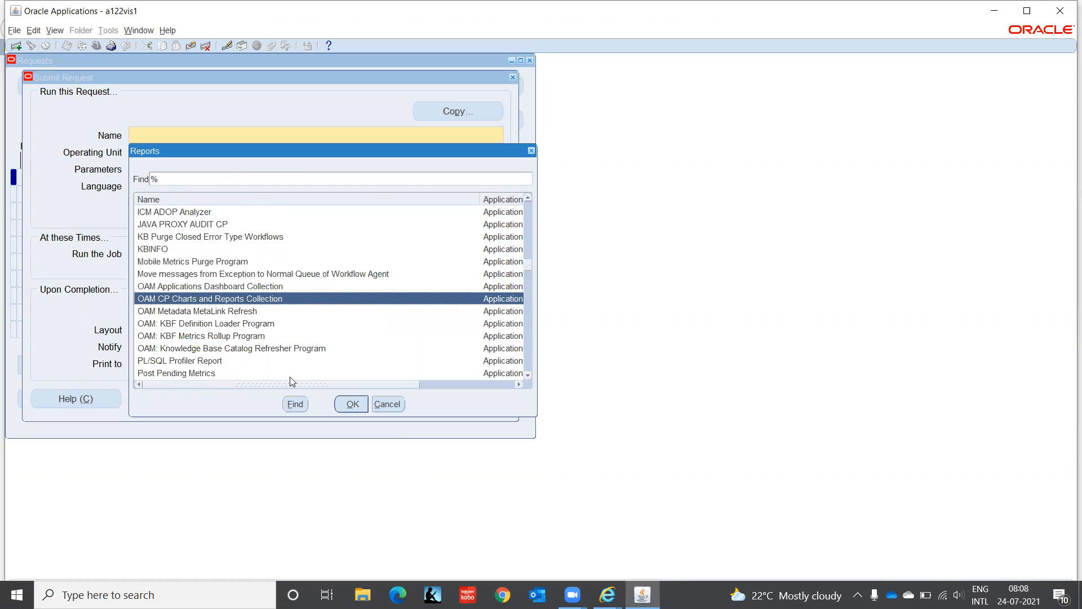
- Switch to Microsoft Edge, replace the loading start page with a new tab and open the Gmail inbox
{"action": "left_click", "coordinate": [398, 594]}
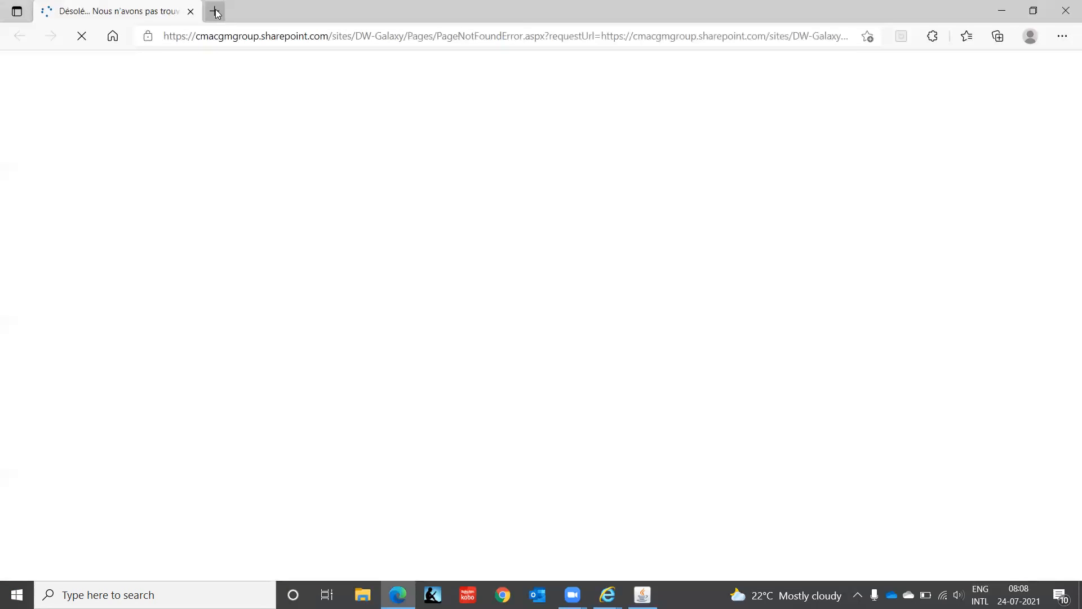
{"action": "left_click", "coordinate": [215, 11]}
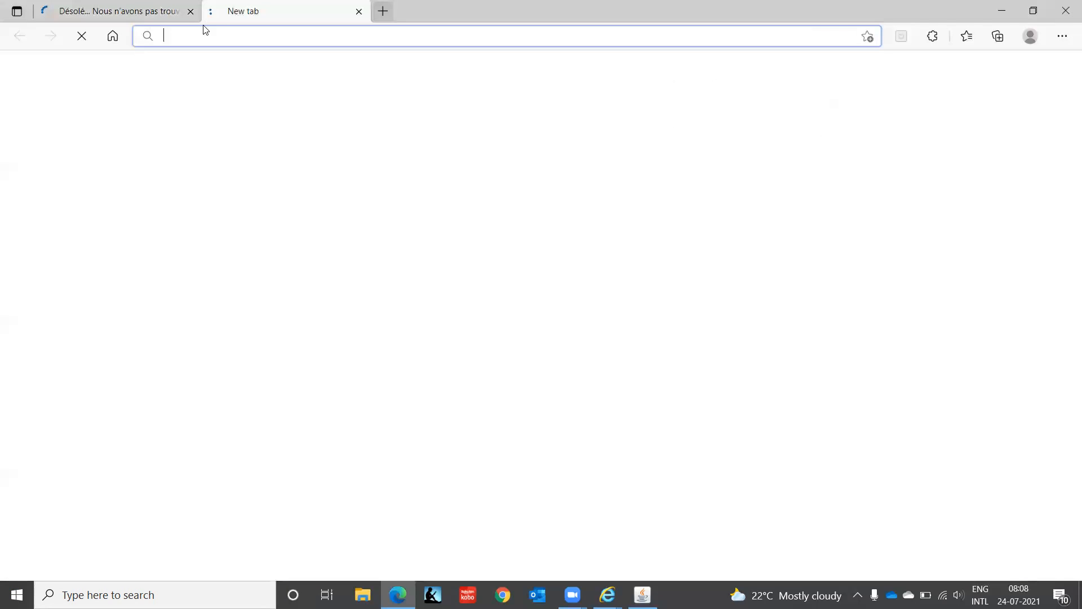
{"action": "left_click", "coordinate": [191, 12]}
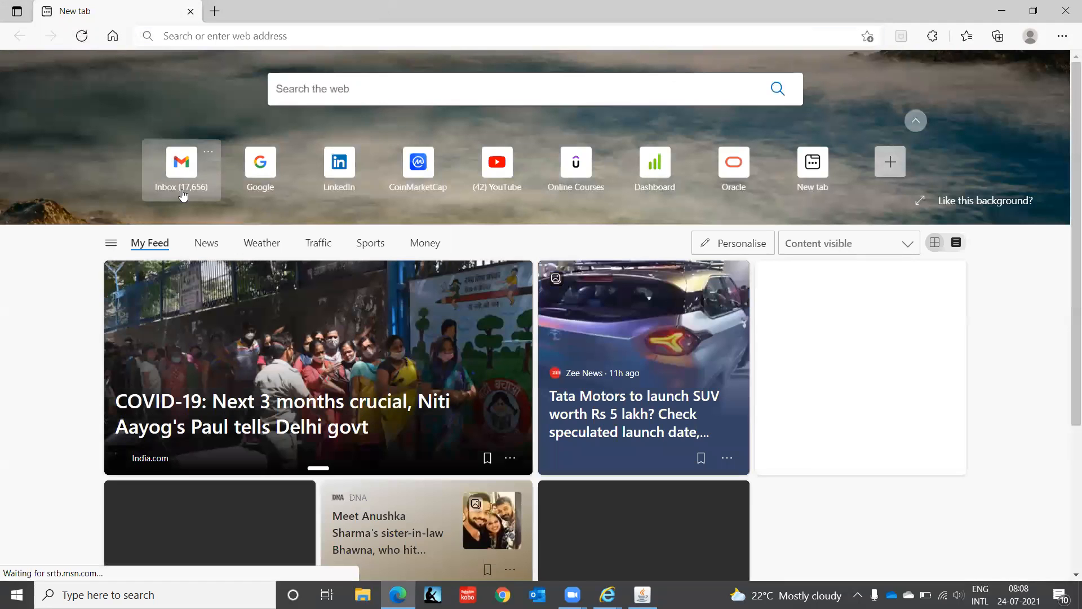
{"action": "left_click", "coordinate": [182, 192]}
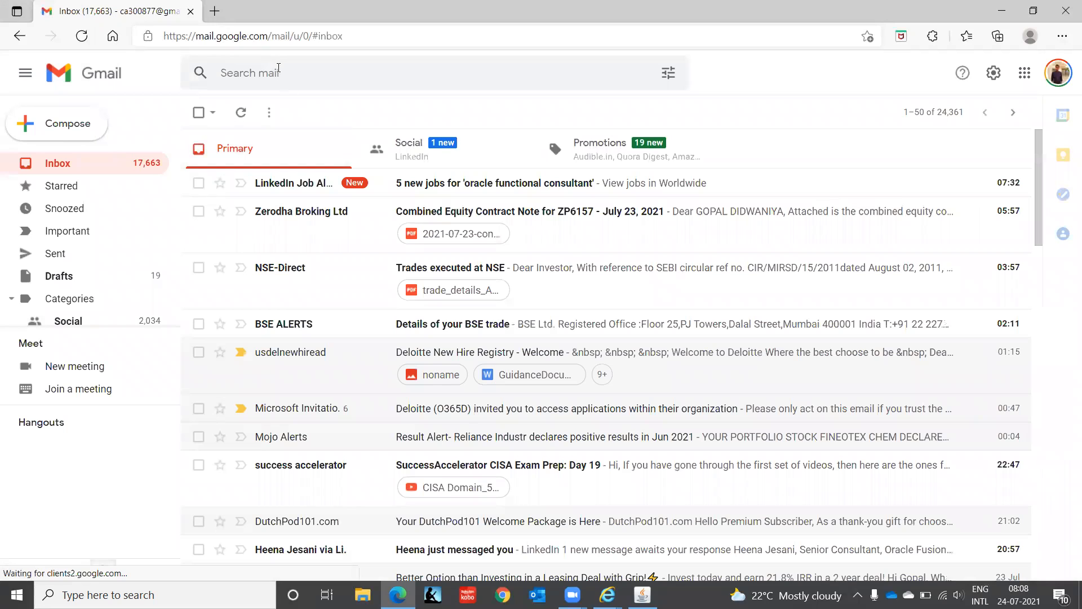
- Search the mailbox for infoseman and list the messages involving the Infosemantics Vision support address
{"action": "left_click", "coordinate": [277, 69]}
{"action": "type", "text": "in"}
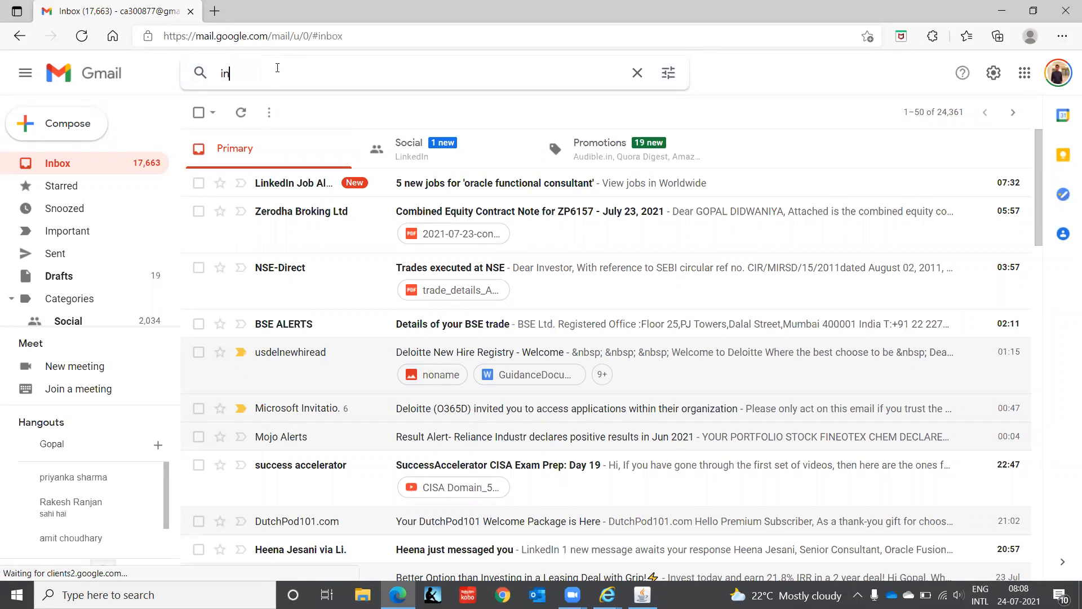
{"action": "type", "text": "foseman"}
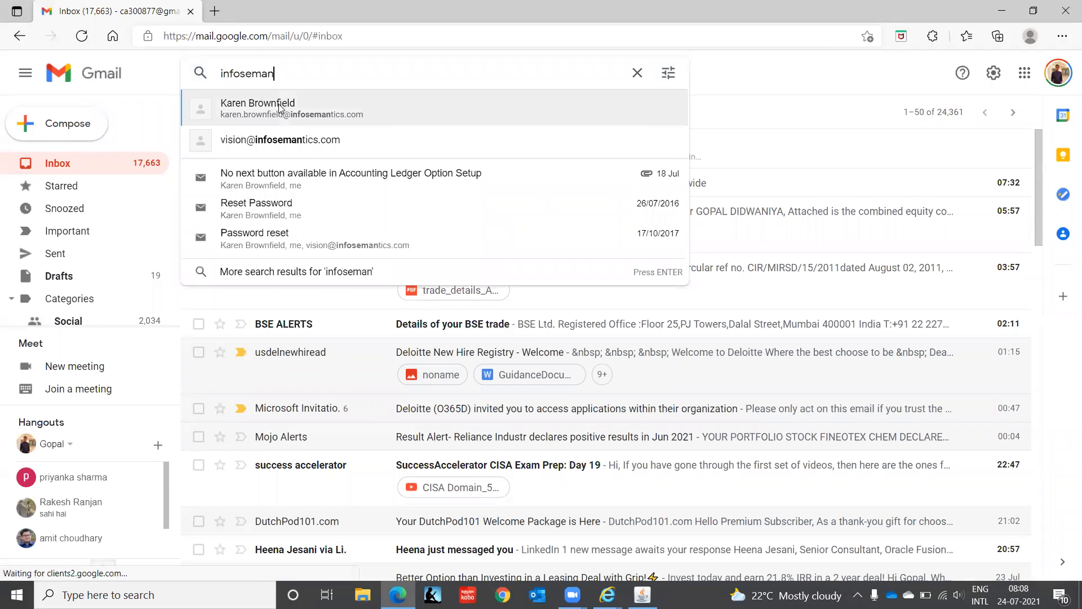
{"action": "left_click", "coordinate": [285, 142]}
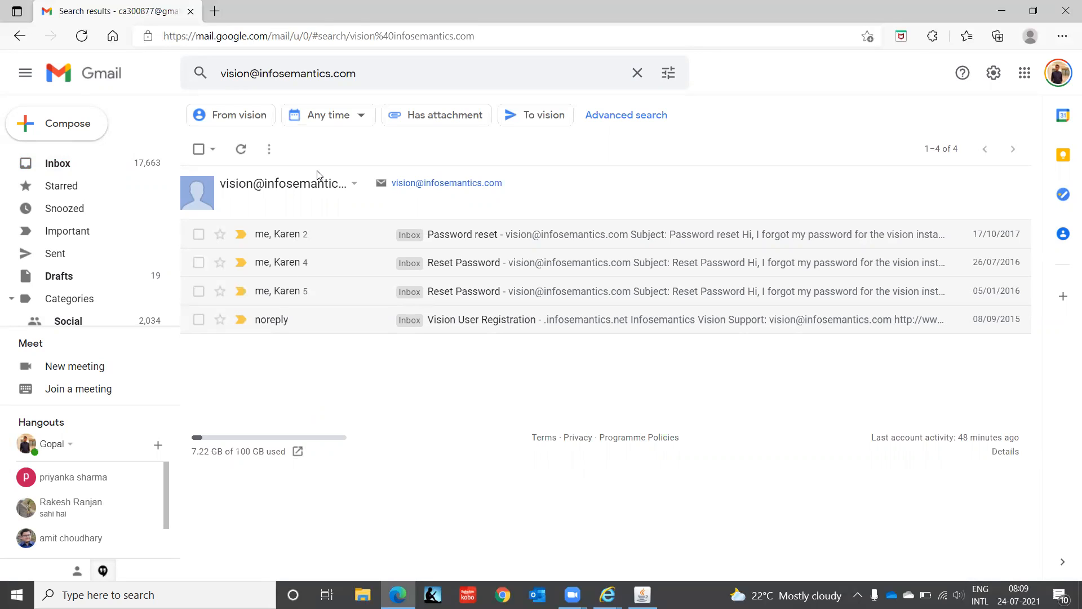
- Replace the mail search with infosem and list the messages exchanged with the suggested Infosemantics contact person
{"action": "left_click", "coordinate": [379, 75]}
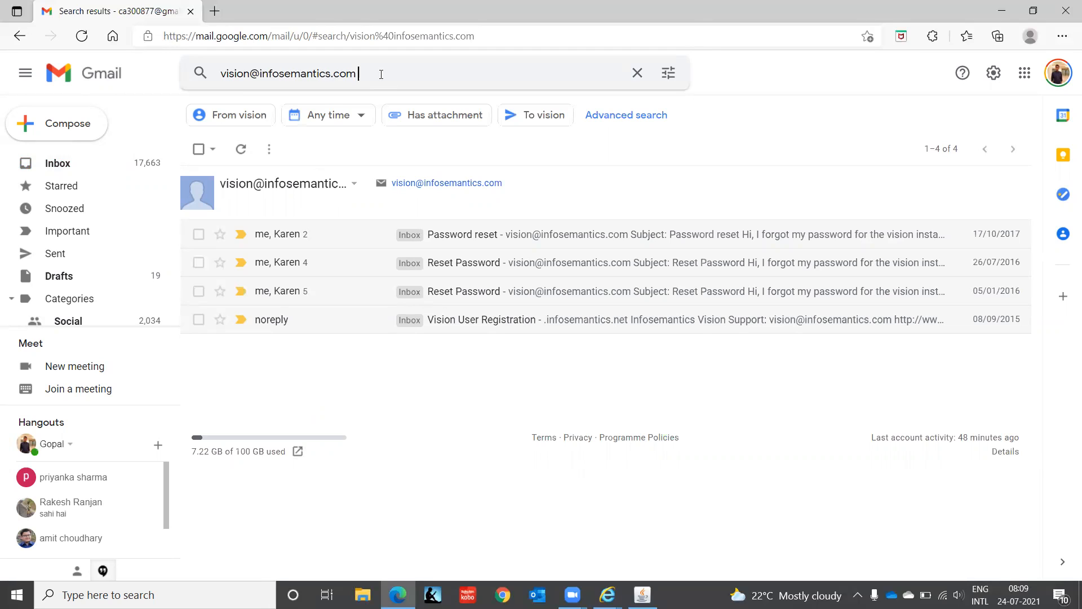
{"action": "key", "text": "ctrl+a"}
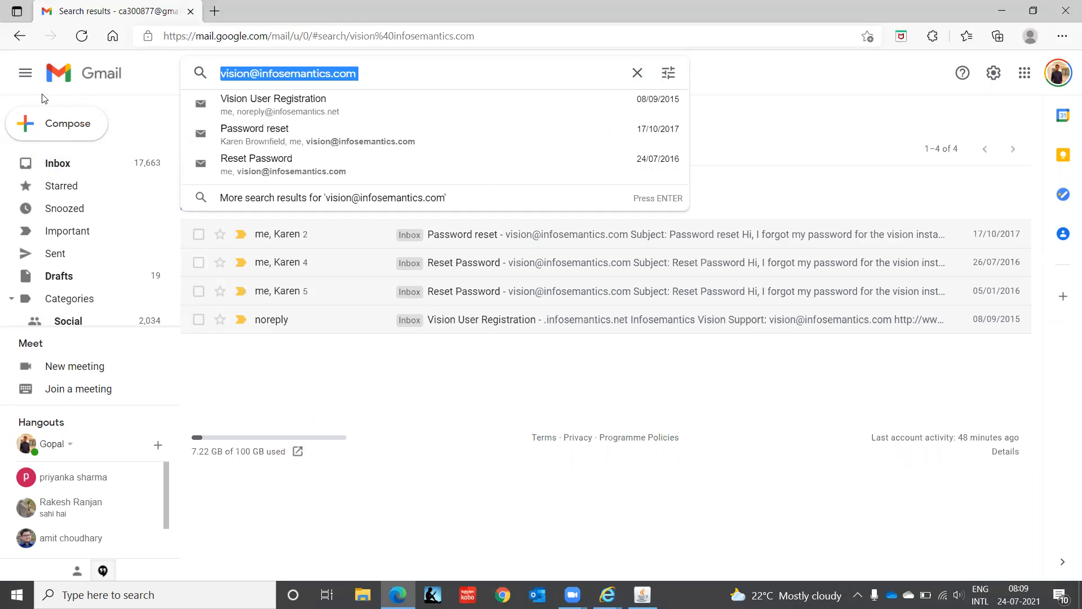
{"action": "key", "text": "BackSpace"}
{"action": "type", "text": "info"}
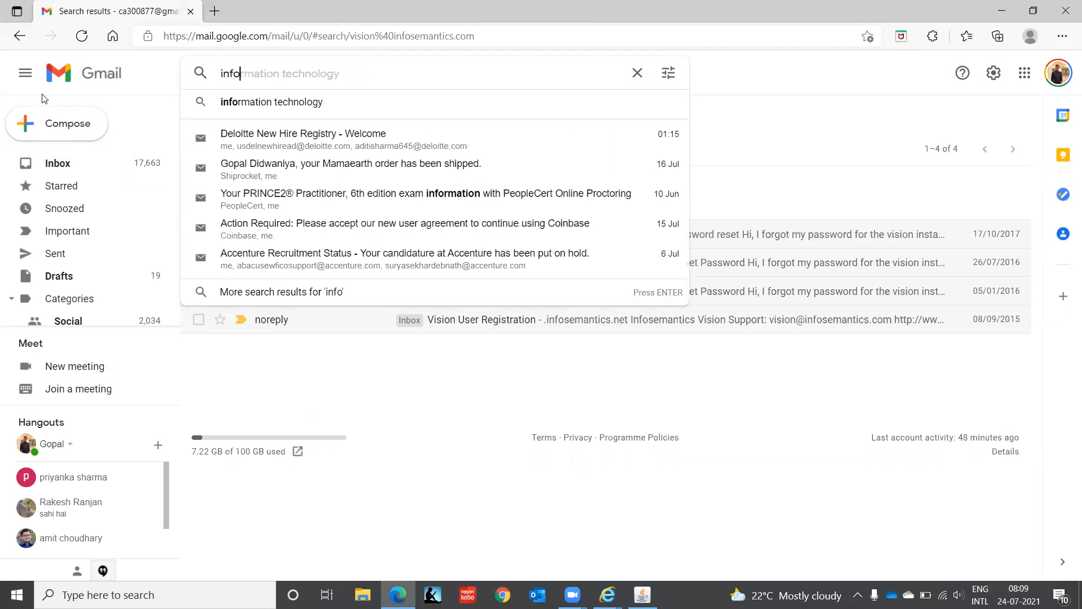
{"action": "type", "text": "sem"}
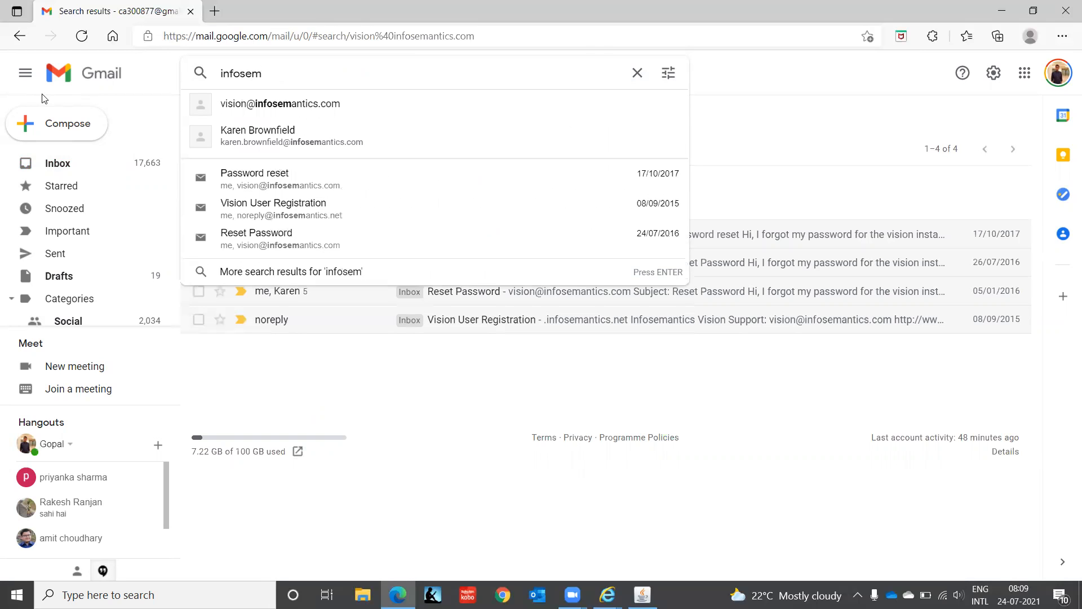
{"action": "left_click", "coordinate": [262, 138]}
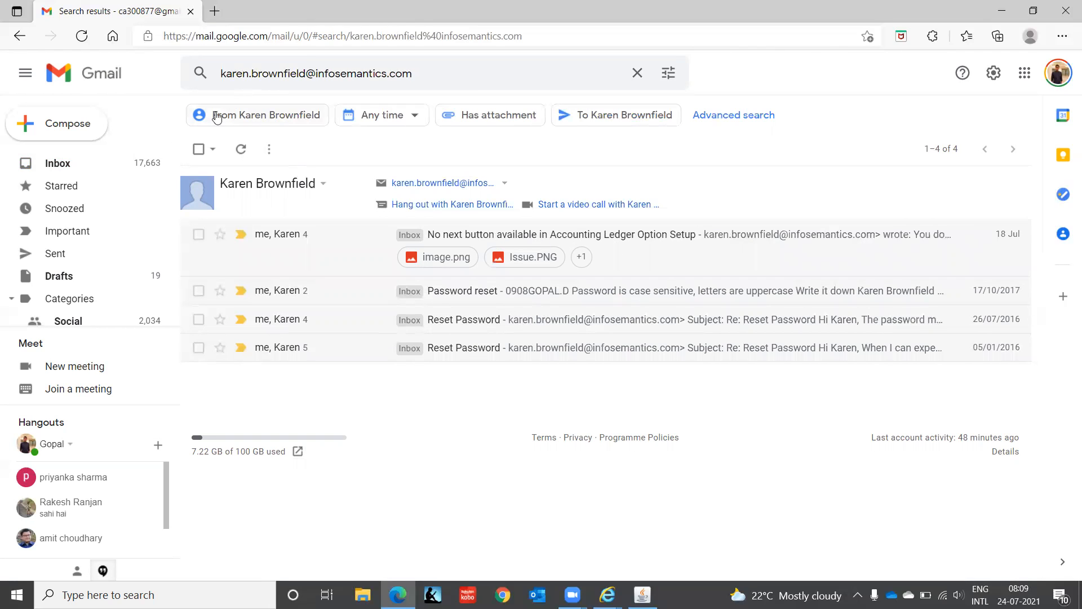
- Close the mail tab, reopen Microsoft Edge with a new tab in place of the loading start page, and load google.com
{"action": "left_click", "coordinate": [122, 169]}
{"action": "left_click", "coordinate": [190, 11]}
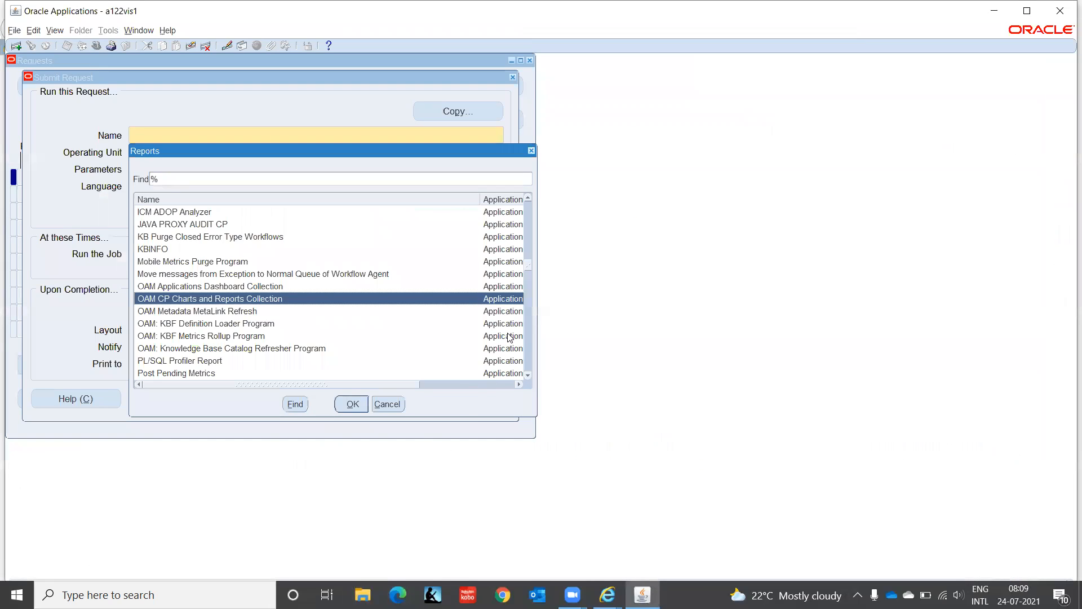
{"action": "left_click", "coordinate": [397, 594]}
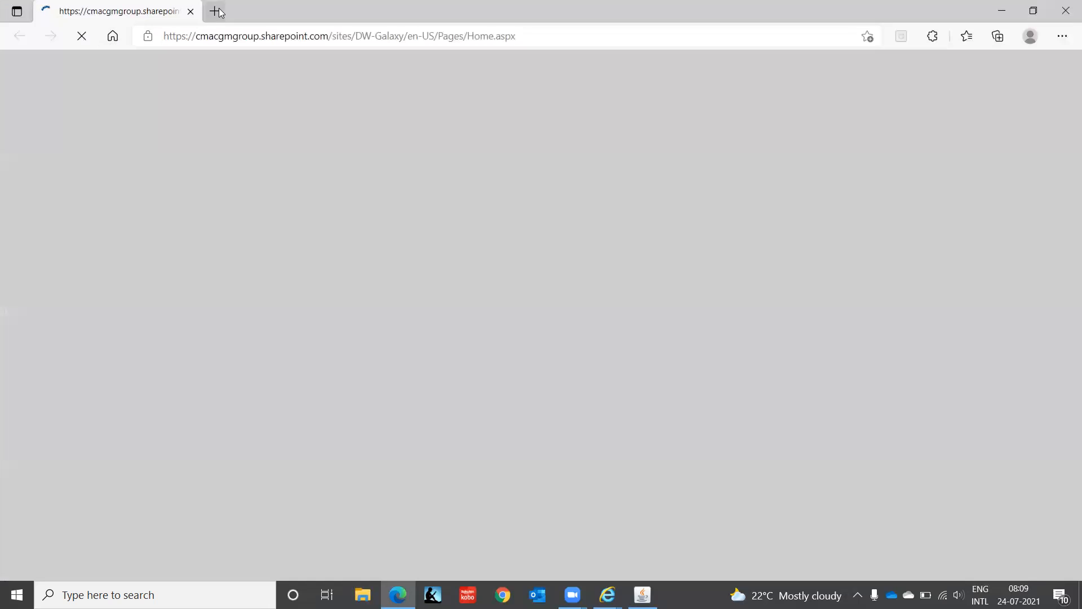
{"action": "left_click", "coordinate": [214, 12]}
{"action": "left_click", "coordinate": [191, 12]}
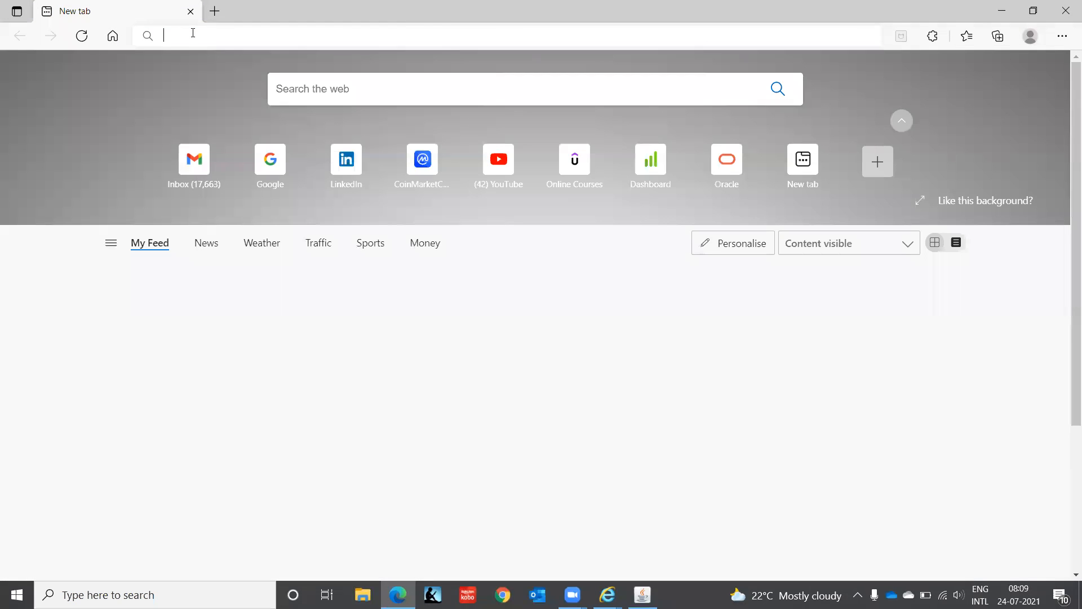
{"action": "left_click", "coordinate": [192, 32]}
{"action": "type", "text": "goo"}
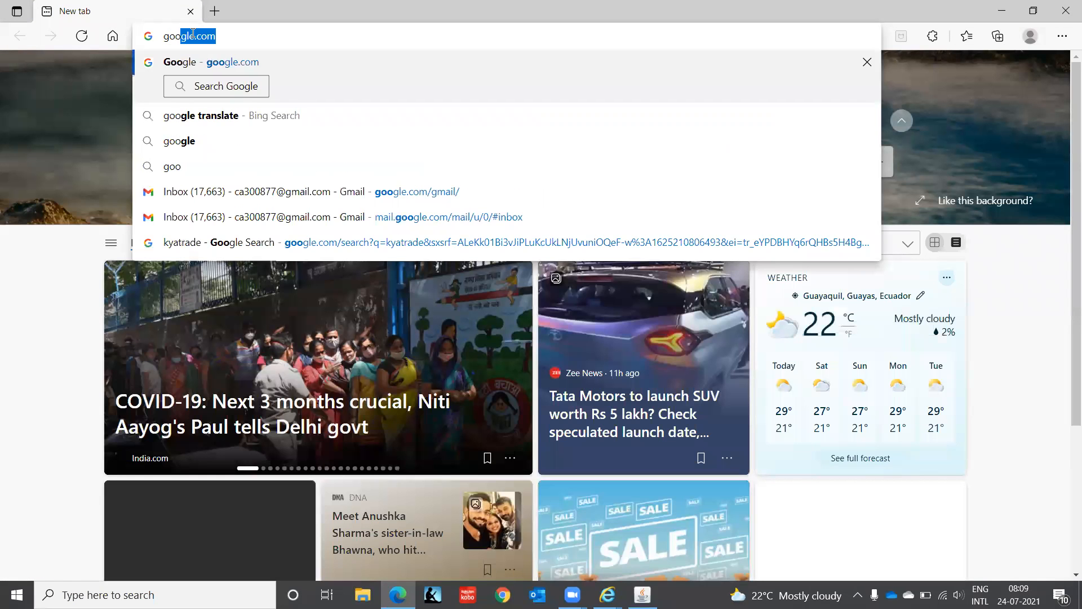
{"action": "key", "text": "Return"}
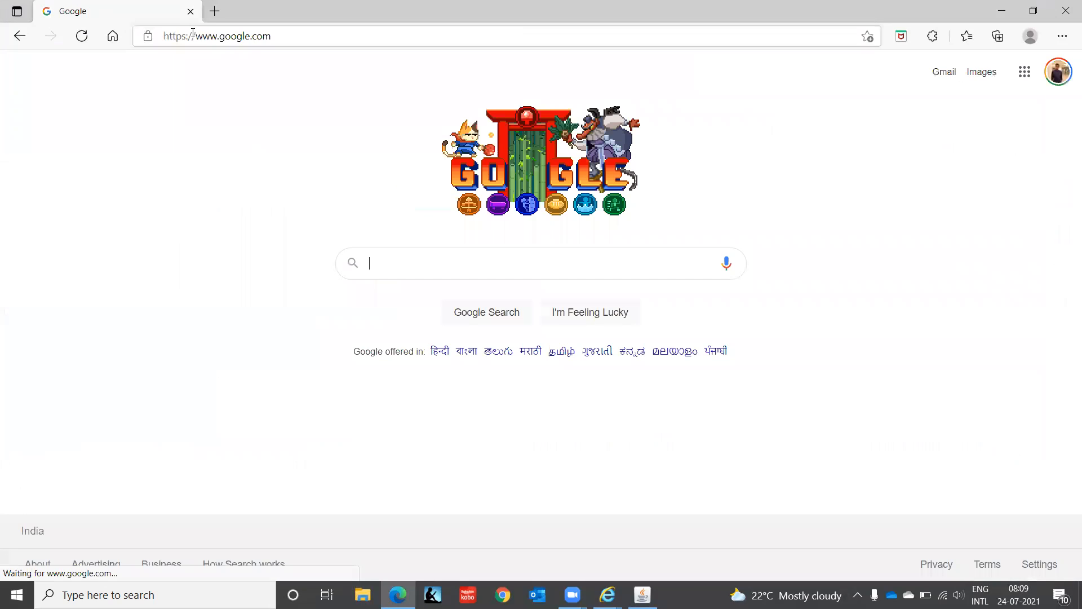
- Search Google for "legal entity not available in bank account setup in oracle apps r12"
{"action": "type", "text": "legal"}
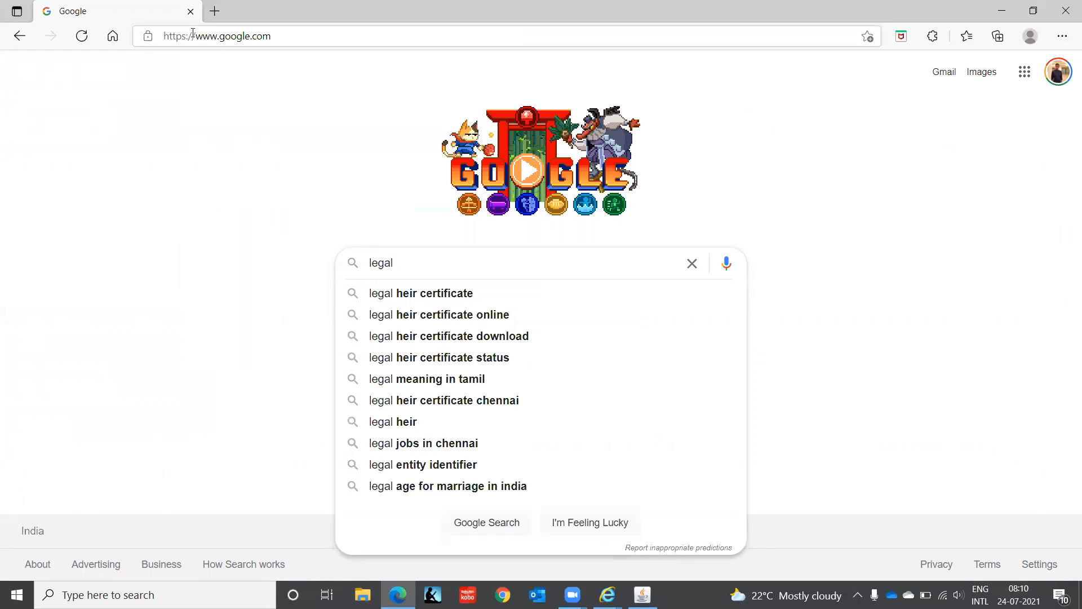
{"action": "type", "text": "entity not a"}
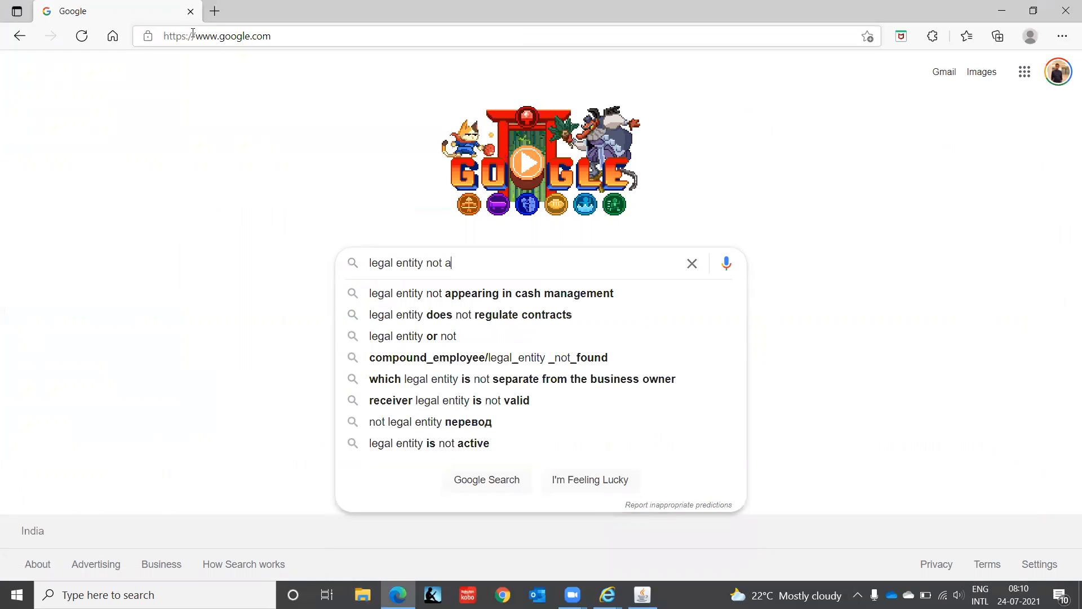
{"action": "type", "text": "vailable in "}
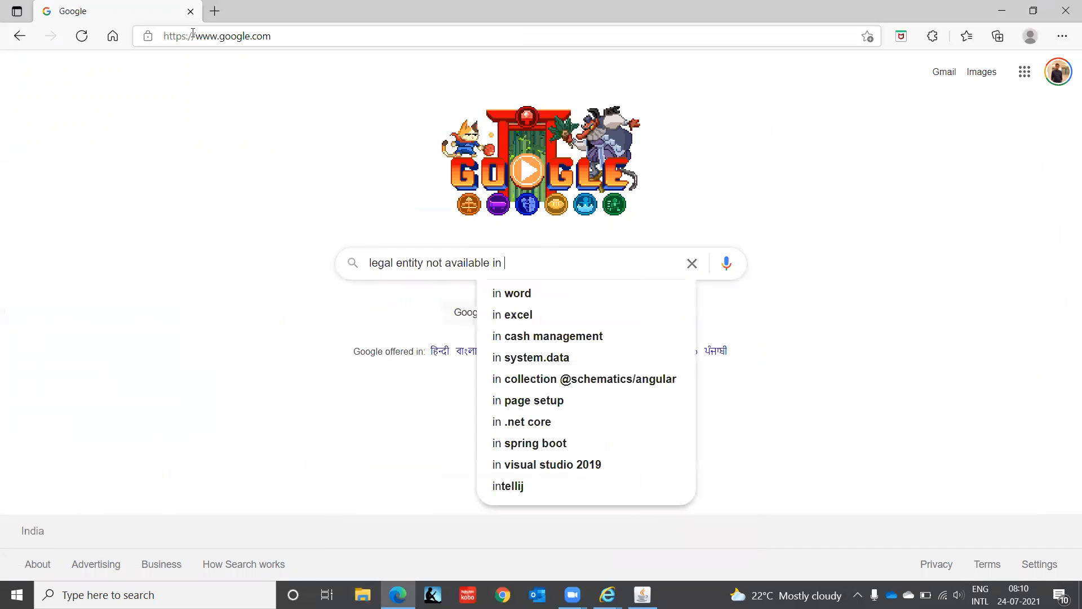
{"action": "type", "text": "bank account setuop"}
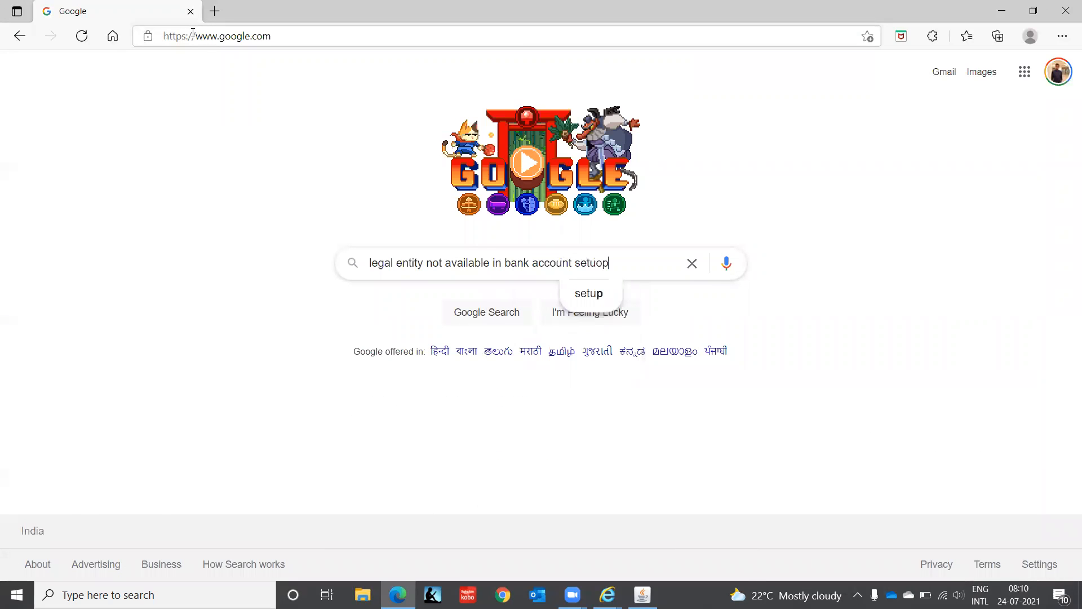
{"action": "key", "text": "BackSpace"}
{"action": "key", "text": "BackSpace"}
{"action": "type", "text": "p in o"}
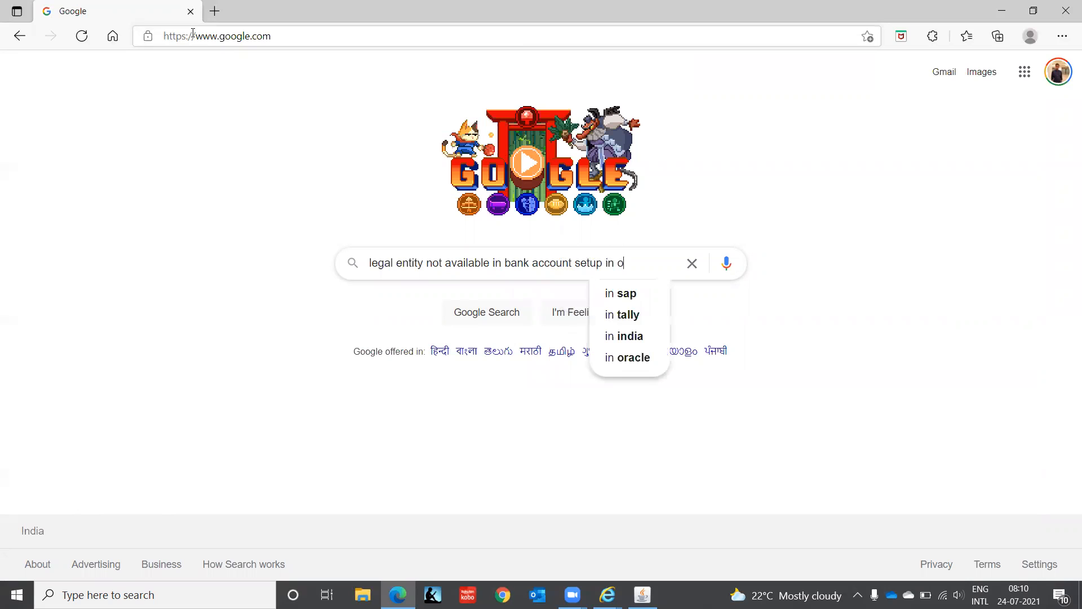
{"action": "type", "text": "racle"}
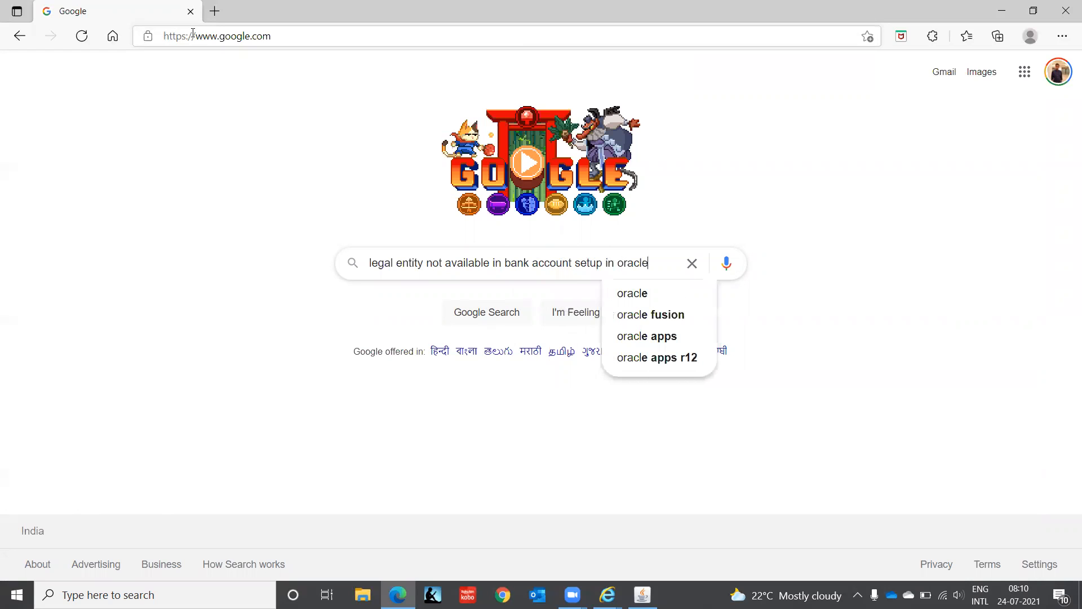
{"action": "key", "text": "Down"}
{"action": "key", "text": "Down"}
{"action": "key", "text": "Down"}
{"action": "key", "text": "Return"}
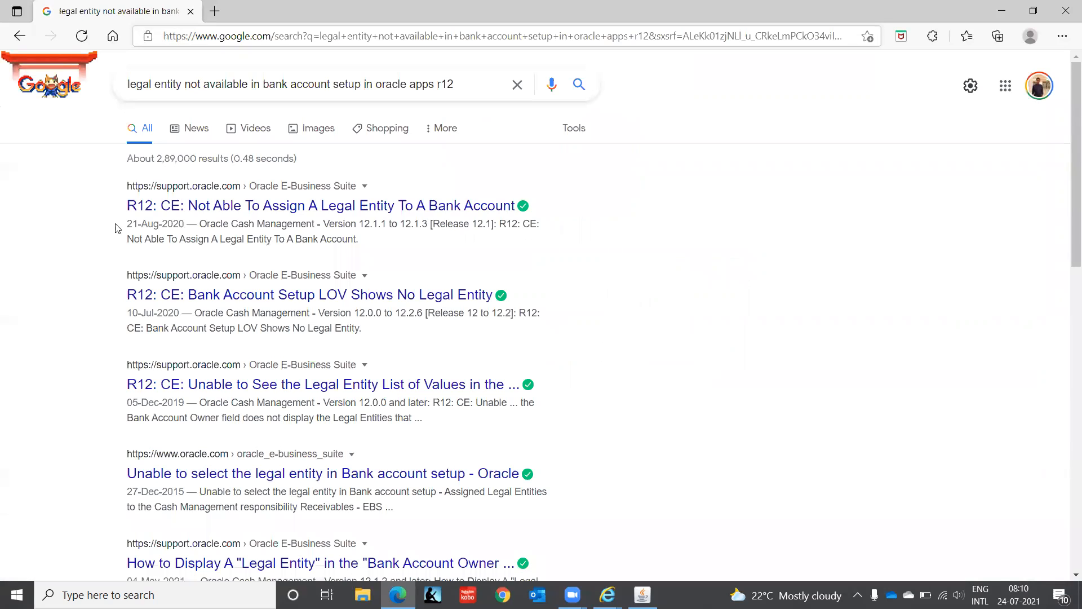
- Open the first three Oracle Support search results about legal entities and bank accounts in separate new tabs
{"action": "right_click", "coordinate": [271, 211]}
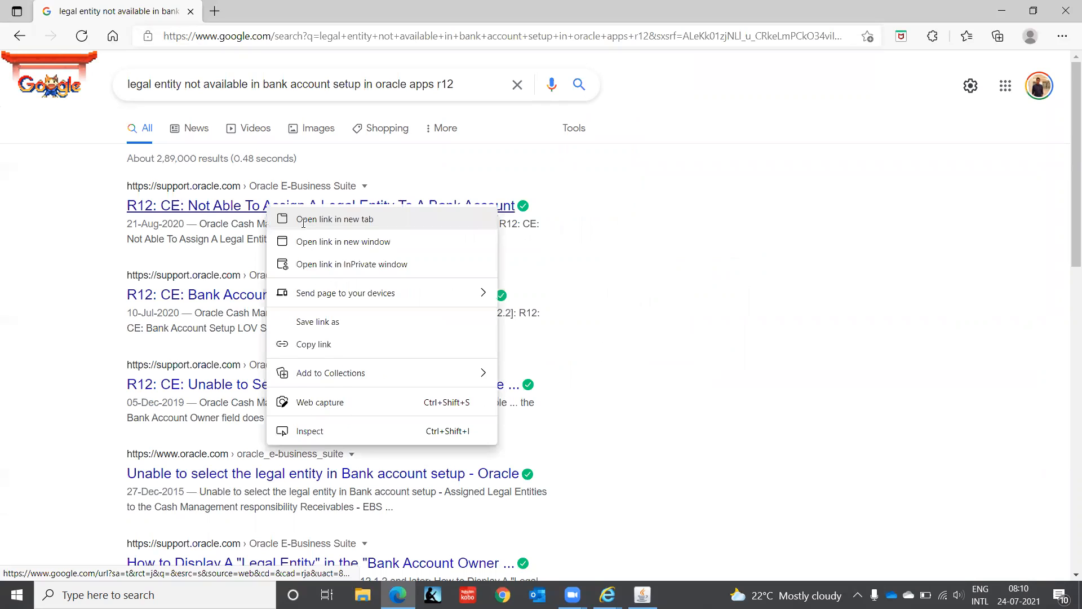
{"action": "left_click", "coordinate": [304, 221]}
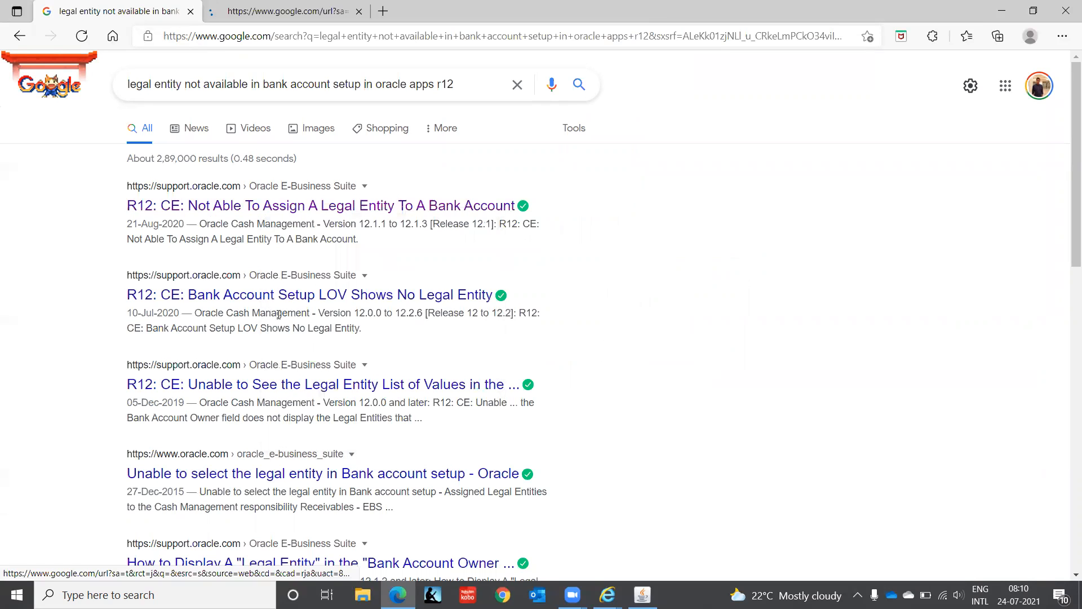
{"action": "right_click", "coordinate": [306, 295]}
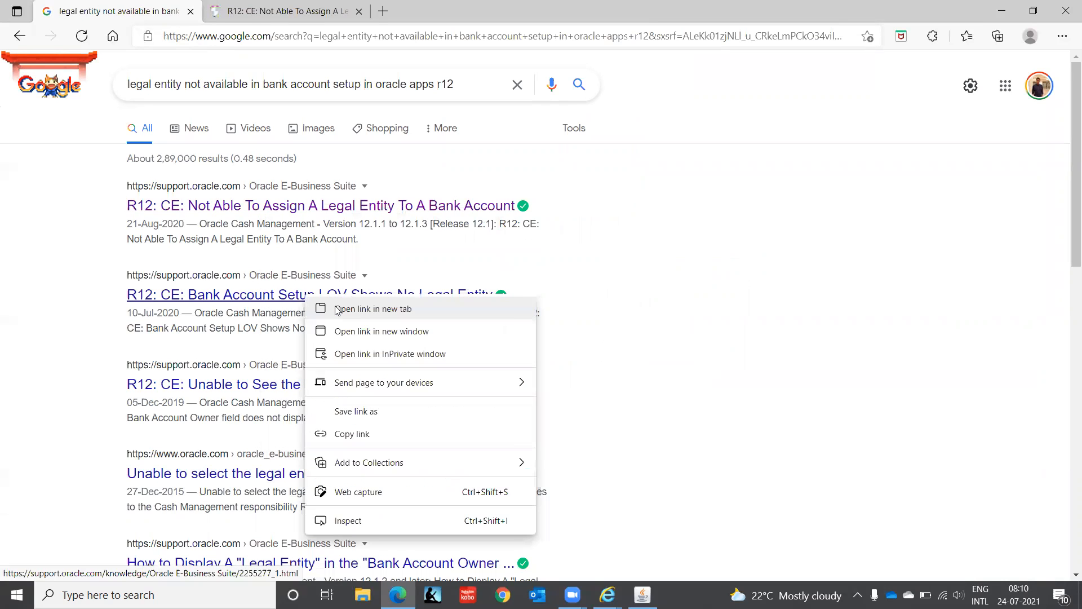
{"action": "left_click", "coordinate": [337, 310]}
{"action": "right_click", "coordinate": [294, 388]}
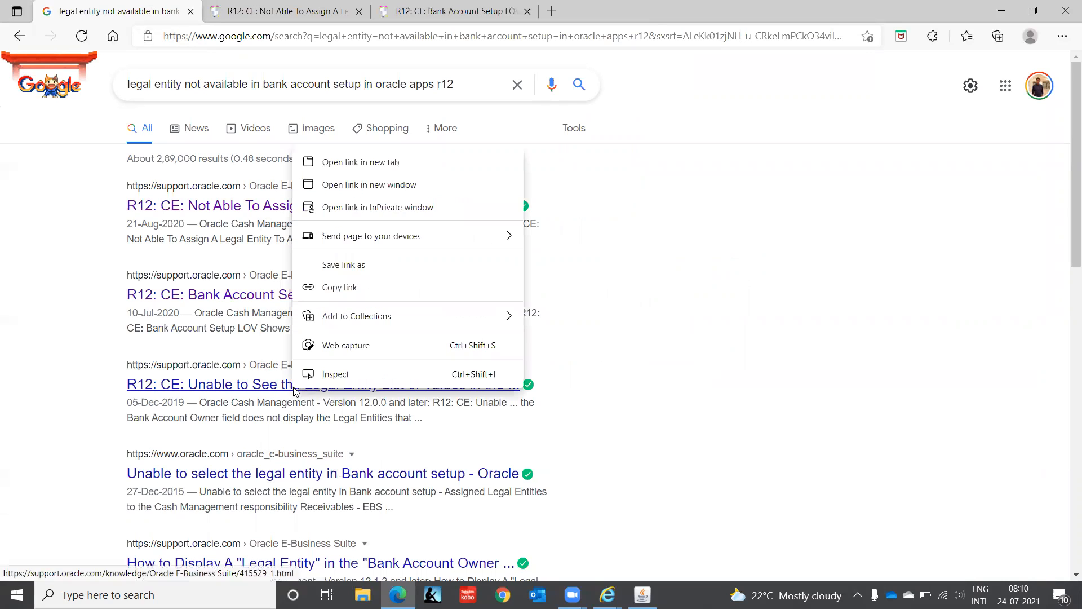
{"action": "left_click", "coordinate": [412, 160]}
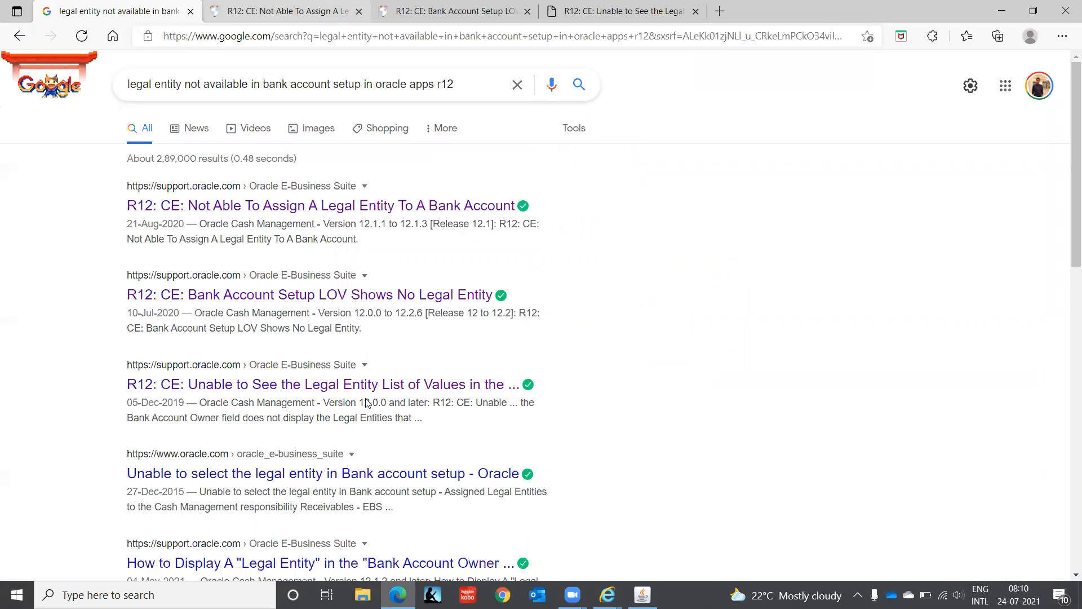
- Read the three Oracle Support notes and highlight the phrase CE UMX Security Wizard in the note on assigning a legal entity
{"action": "key", "text": "ctrl+Tab"}
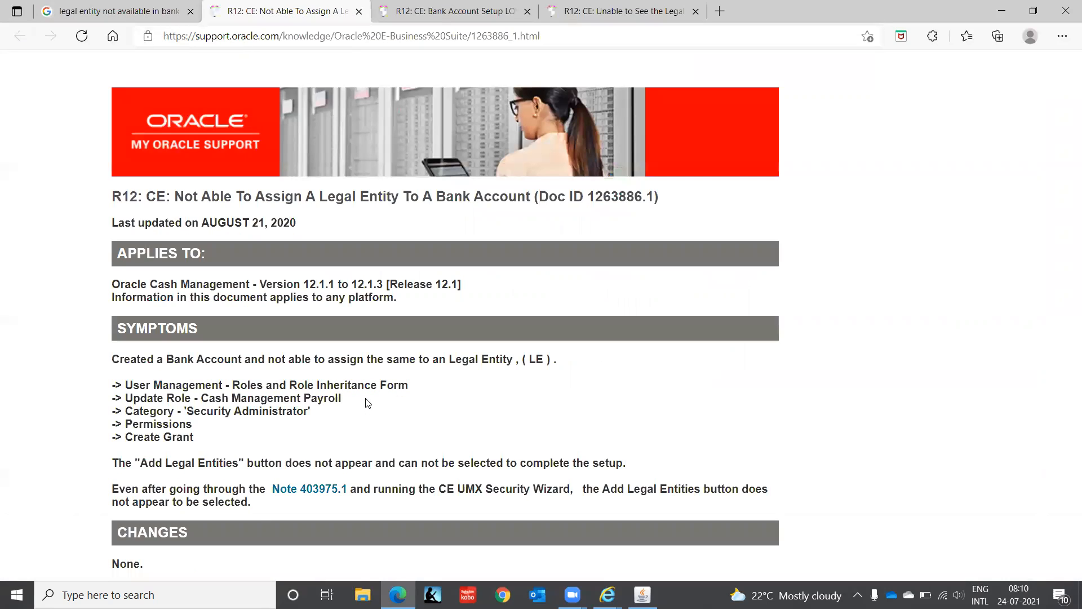
{"action": "scroll", "coordinate": [367, 399], "scroll_direction": "down", "scroll_amount": 1}
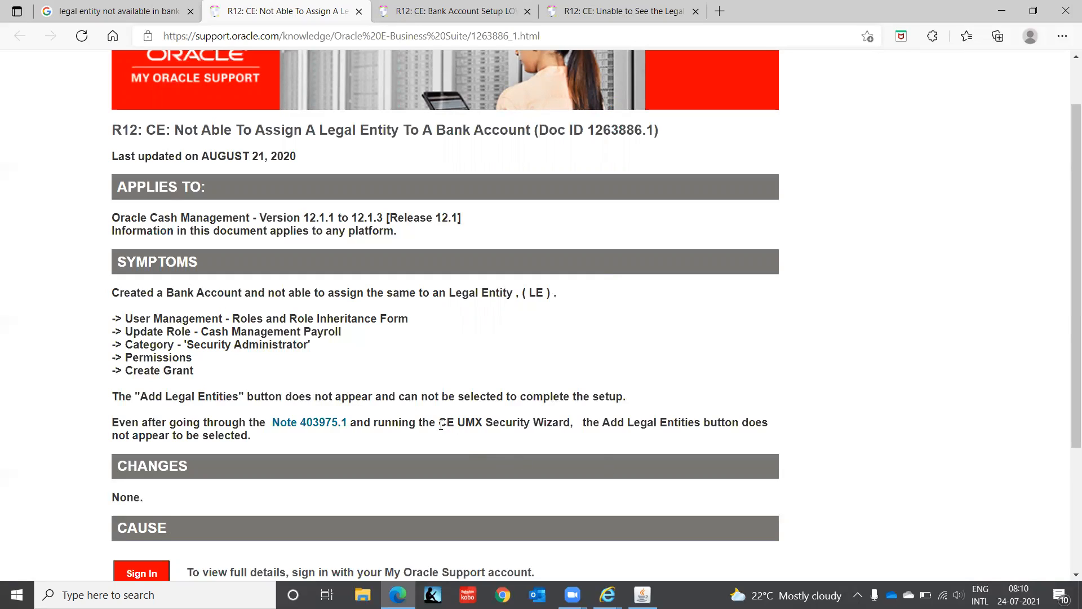
{"action": "left_click_drag", "start_coordinate": [440, 423], "coordinate": [570, 423]}
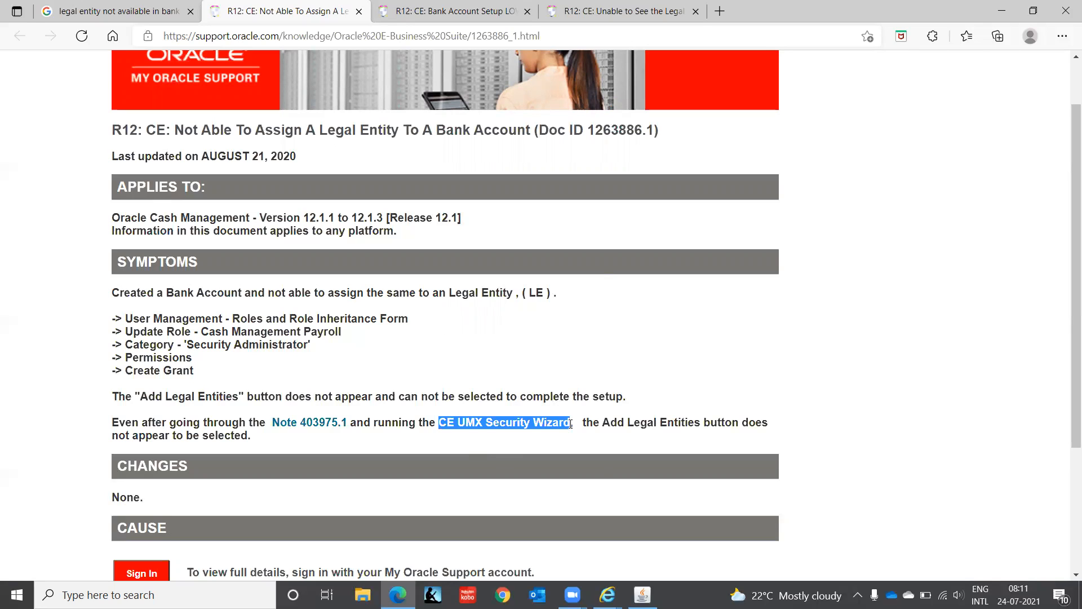
{"action": "left_click", "coordinate": [415, 12]}
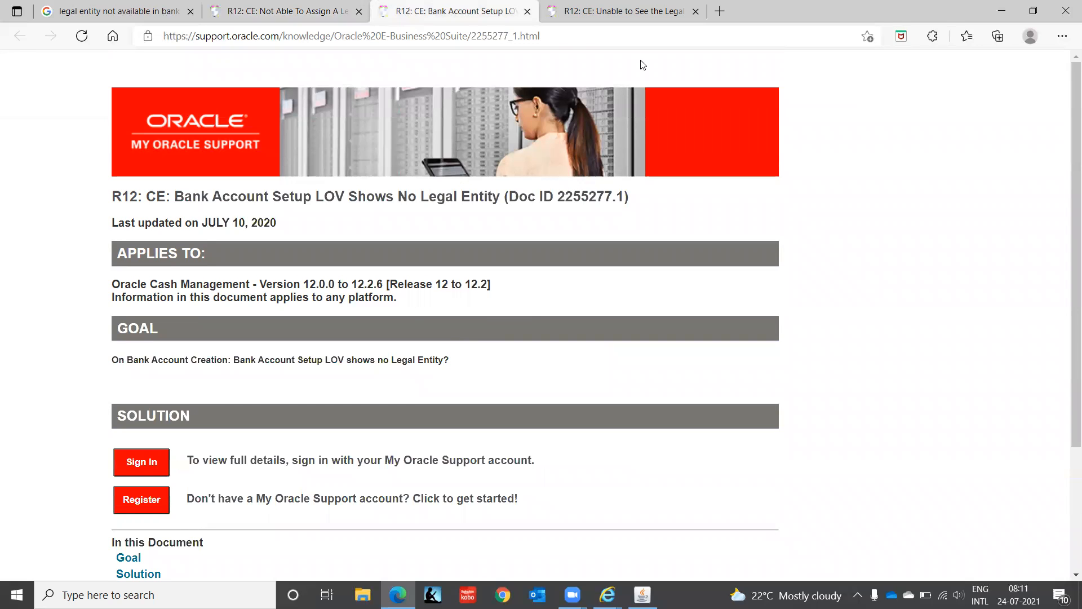
{"action": "key", "text": "ctrl+Tab"}
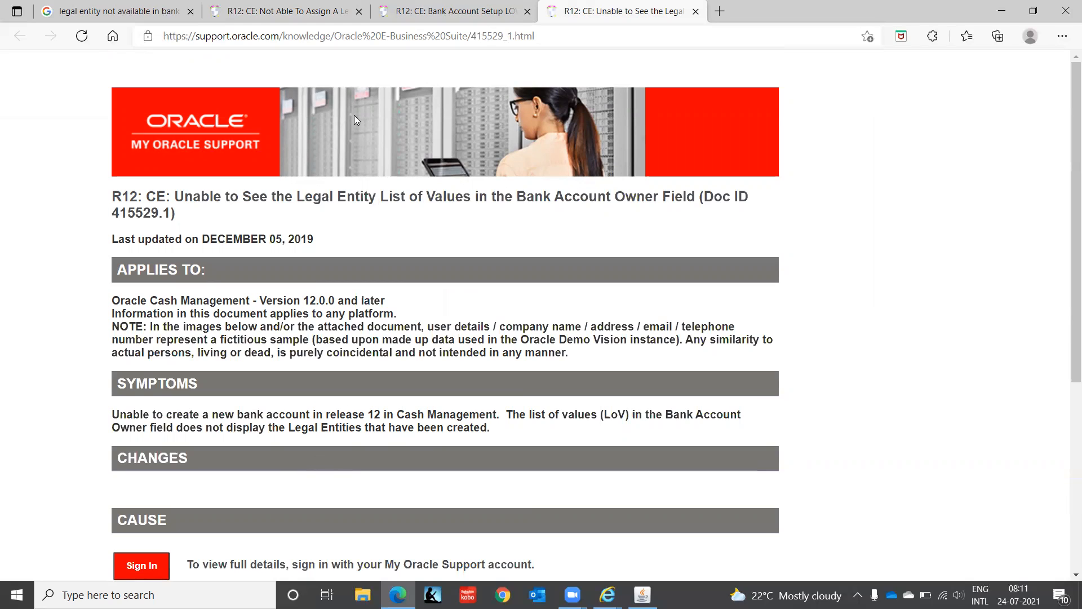
{"action": "left_click", "coordinate": [232, 11]}
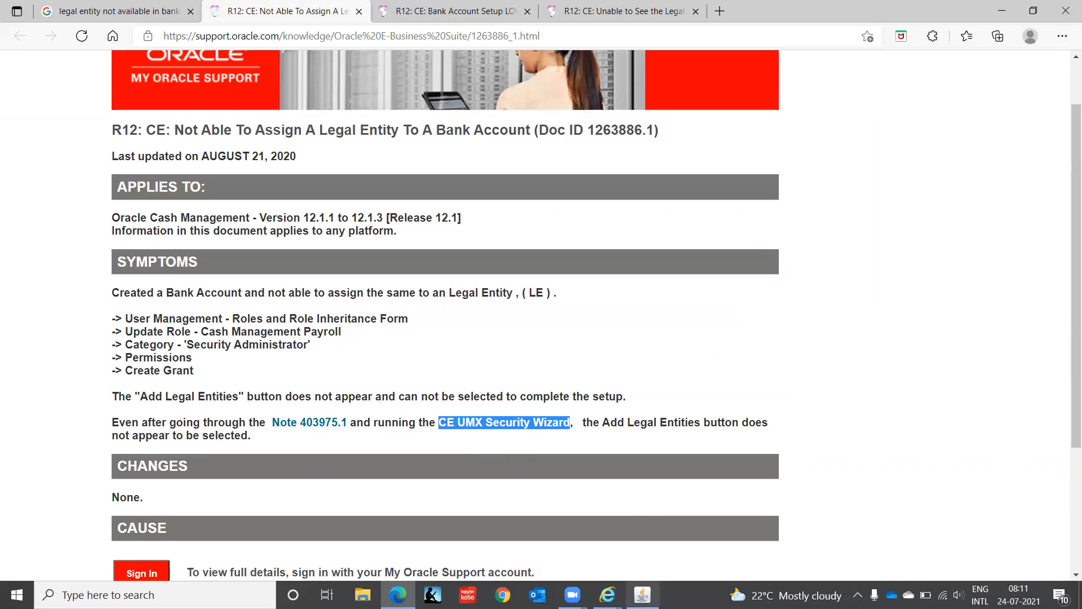
- Switch to Oracle Applications, check the report names starting with c, and close the request forms to get back to the Navigator
{"action": "left_click", "coordinate": [642, 595]}
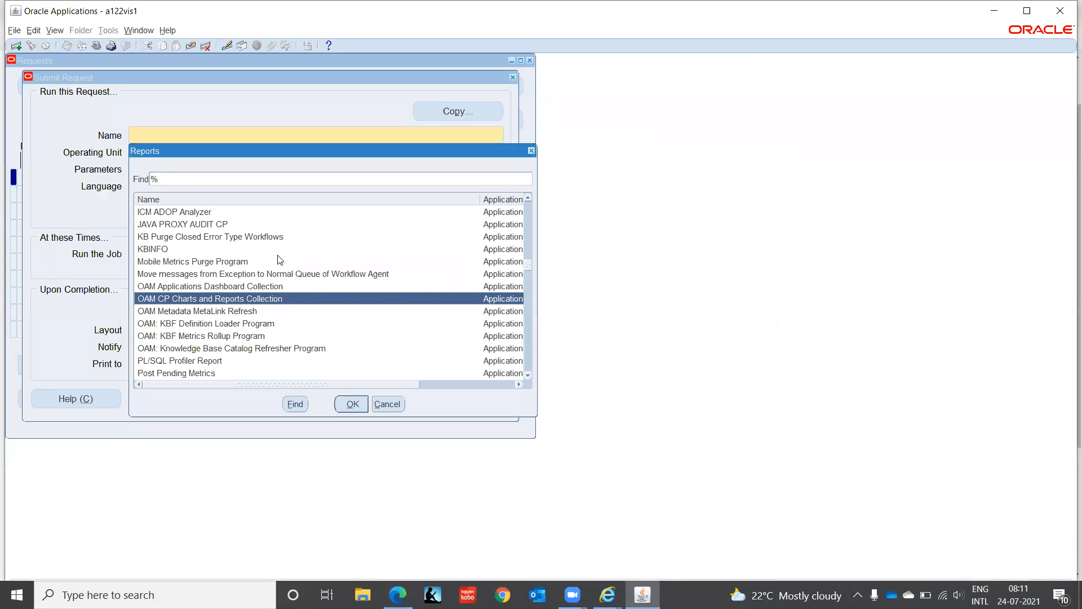
{"action": "type", "text": "c"}
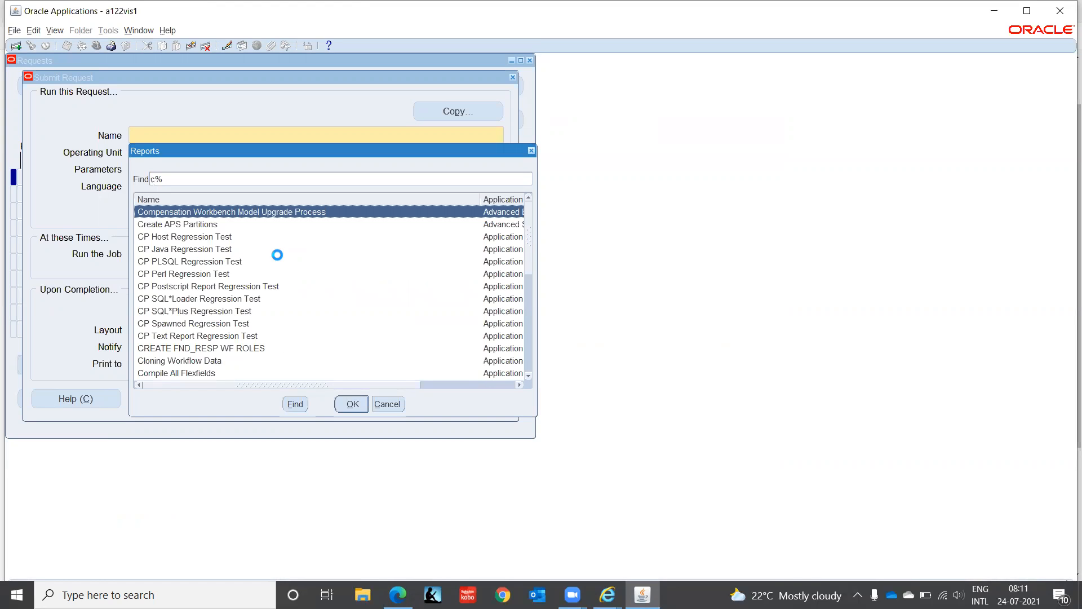
{"action": "left_click", "coordinate": [394, 404]}
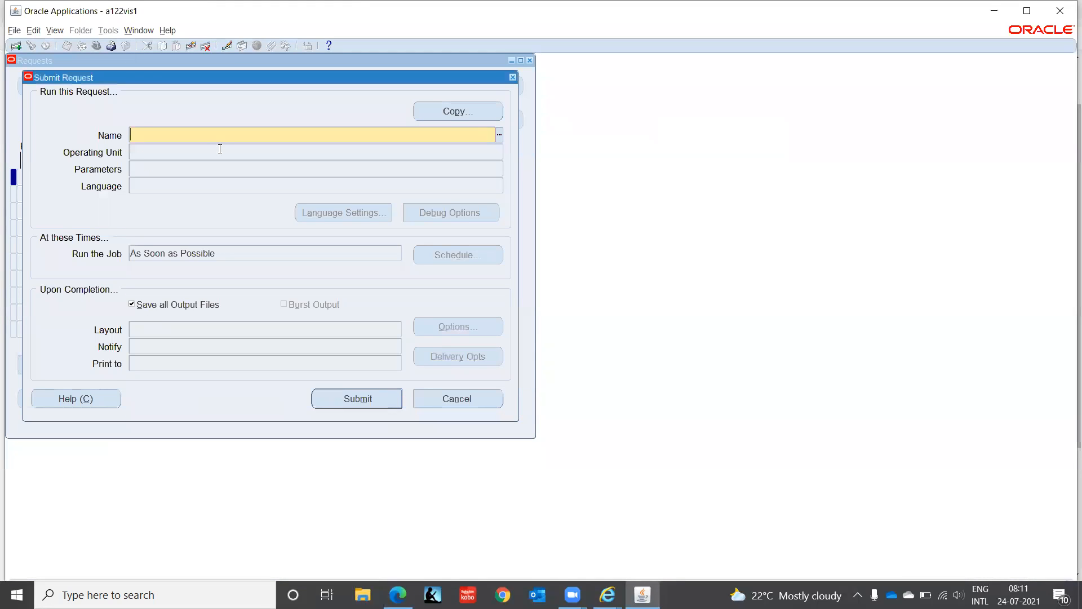
{"action": "left_click", "coordinate": [514, 79]}
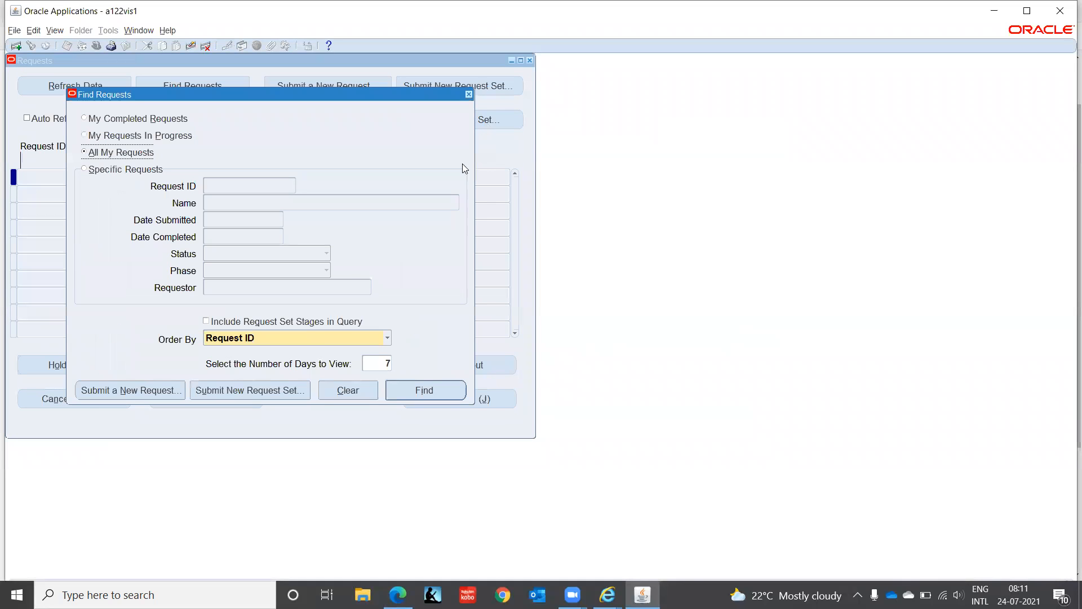
{"action": "left_click", "coordinate": [469, 94]}
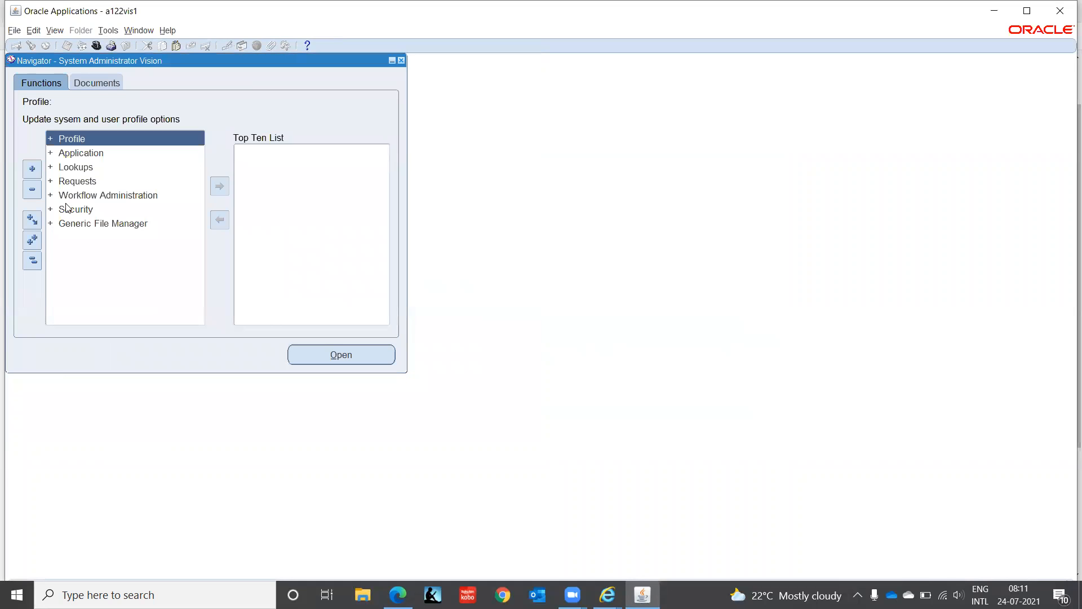
- Open the form for defining responsibilities from the Security functions of the System Administrator Vision responsibility
{"action": "left_click", "coordinate": [66, 209]}
{"action": "double_click", "coordinate": [68, 210]}
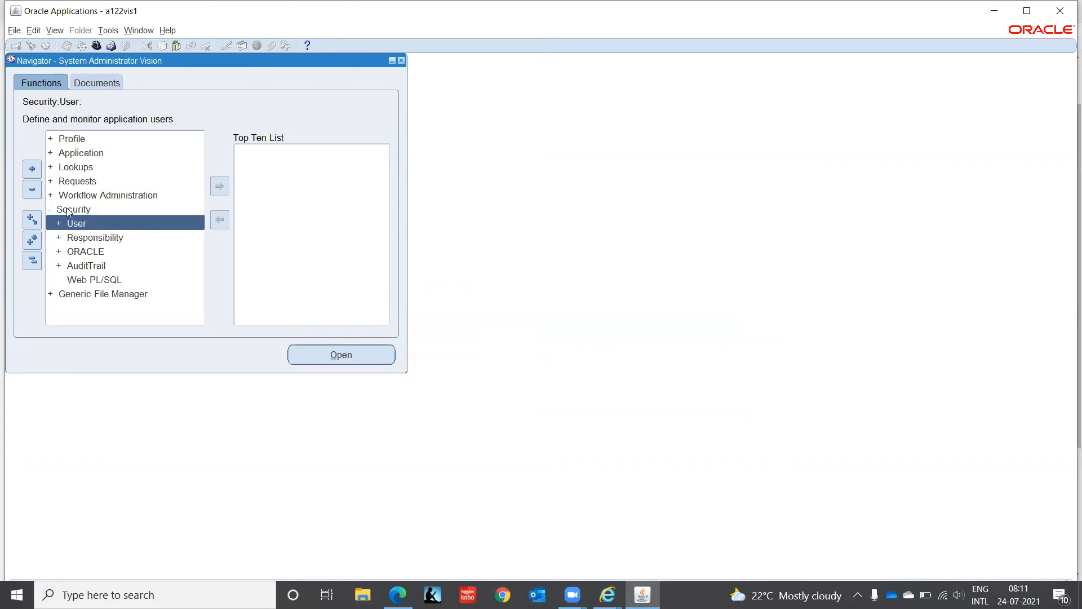
{"action": "key", "text": "Down"}
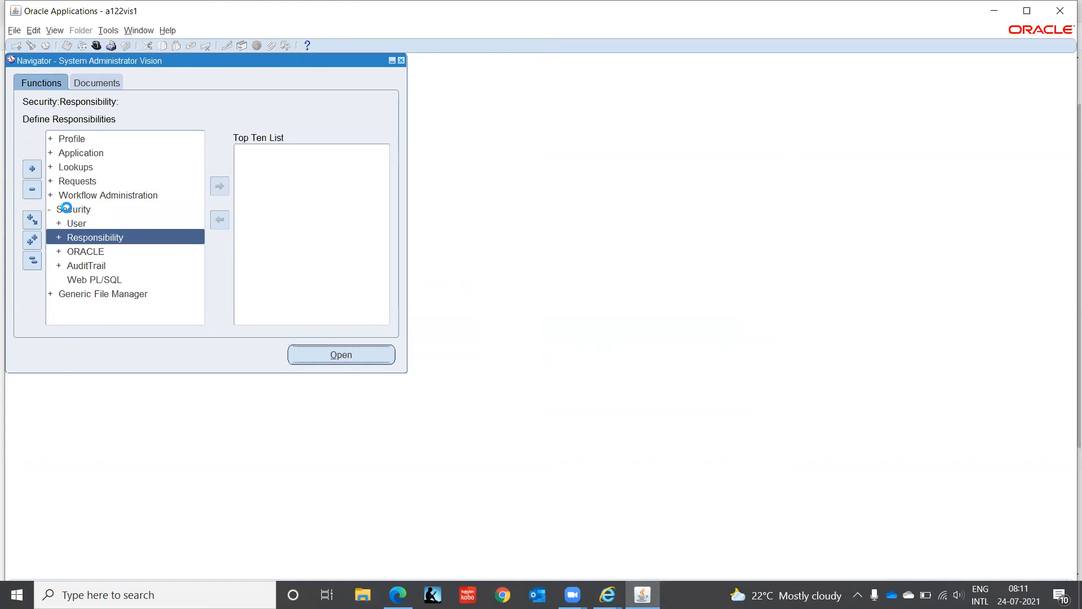
{"action": "key", "text": "Return"}
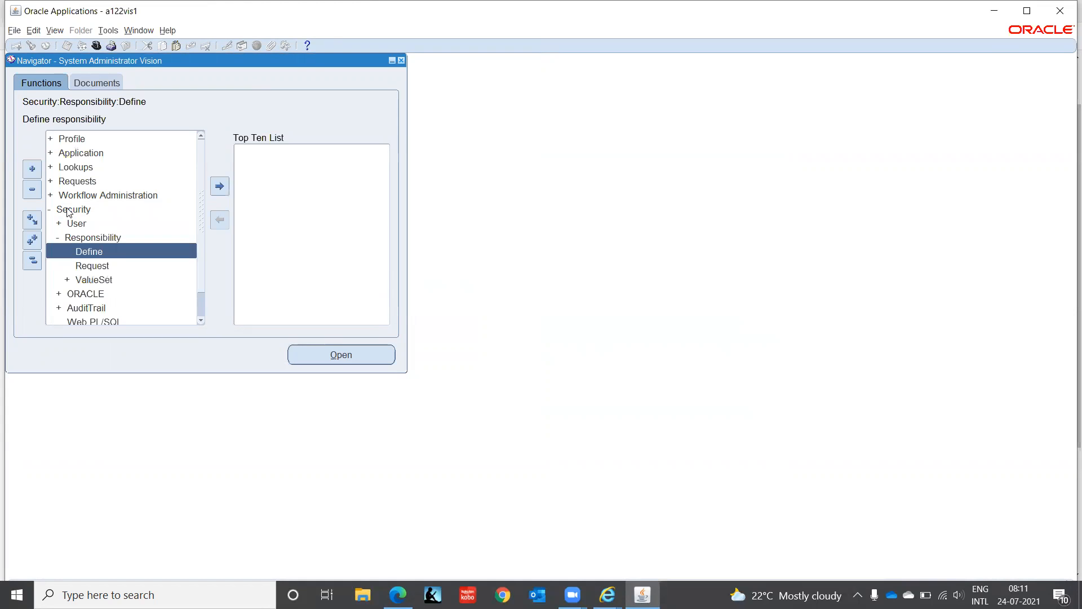
{"action": "key", "text": "Return"}
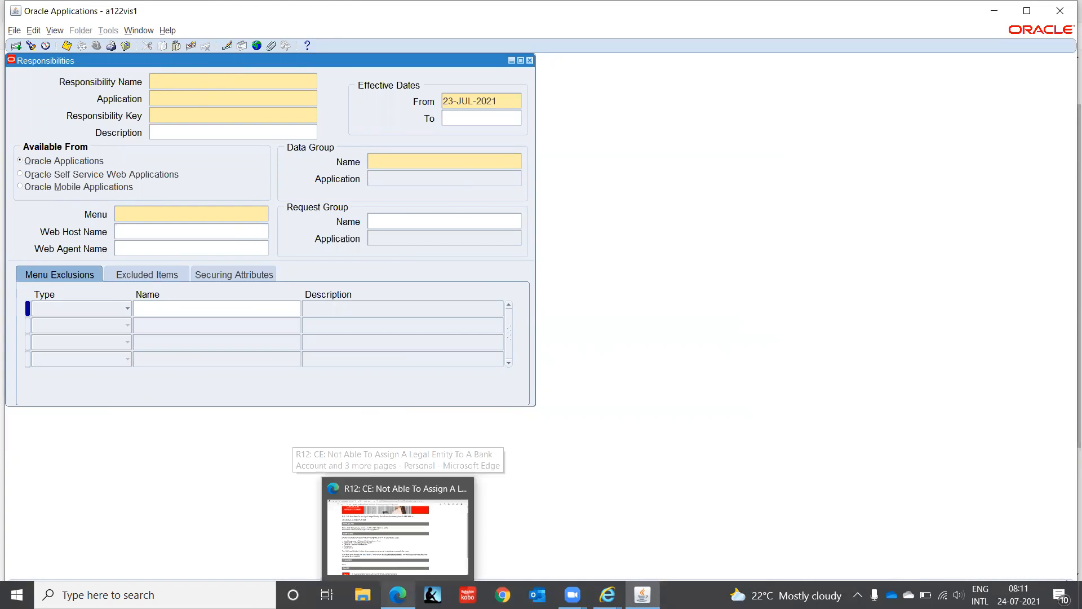
- Switch to File Explorer and open the Oracle 09112020 workbook from the IVAS - Oracle folder in Excel
{"action": "left_click", "coordinate": [363, 594]}
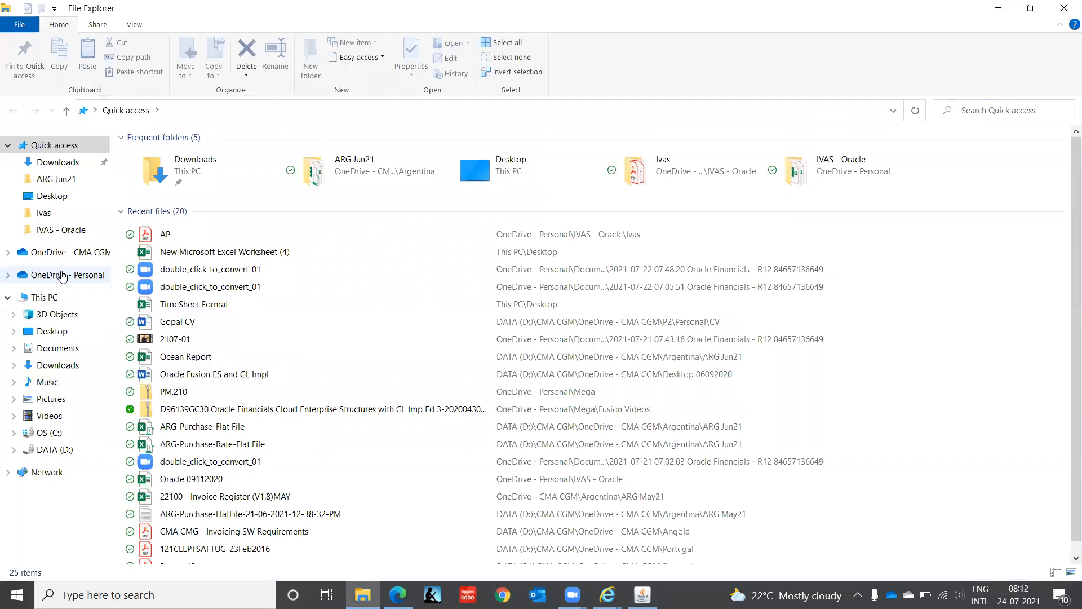
{"action": "left_click", "coordinate": [56, 230]}
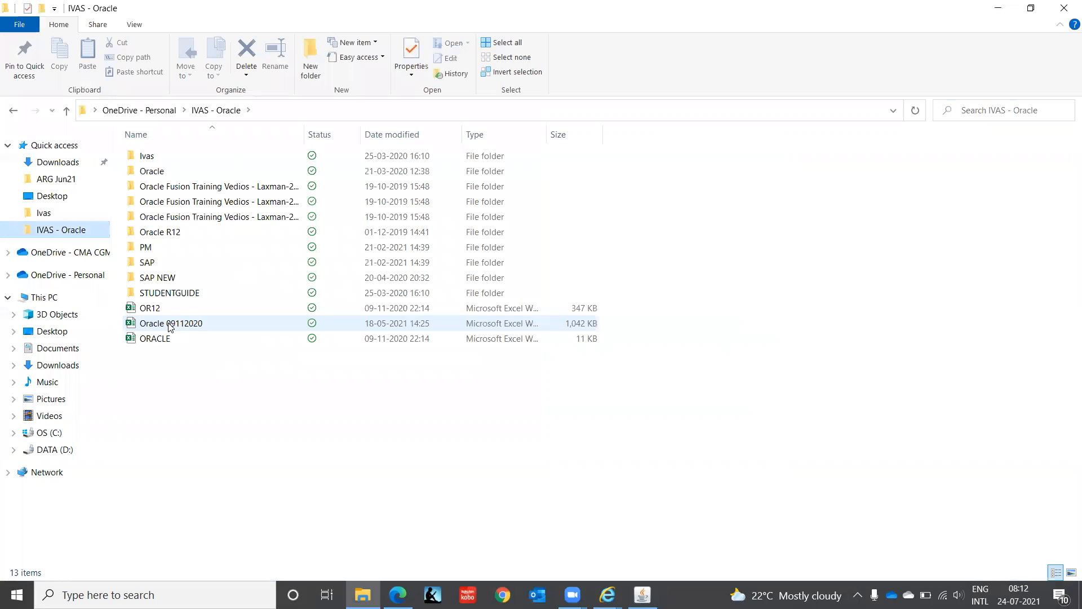
{"action": "double_click", "coordinate": [170, 325]}
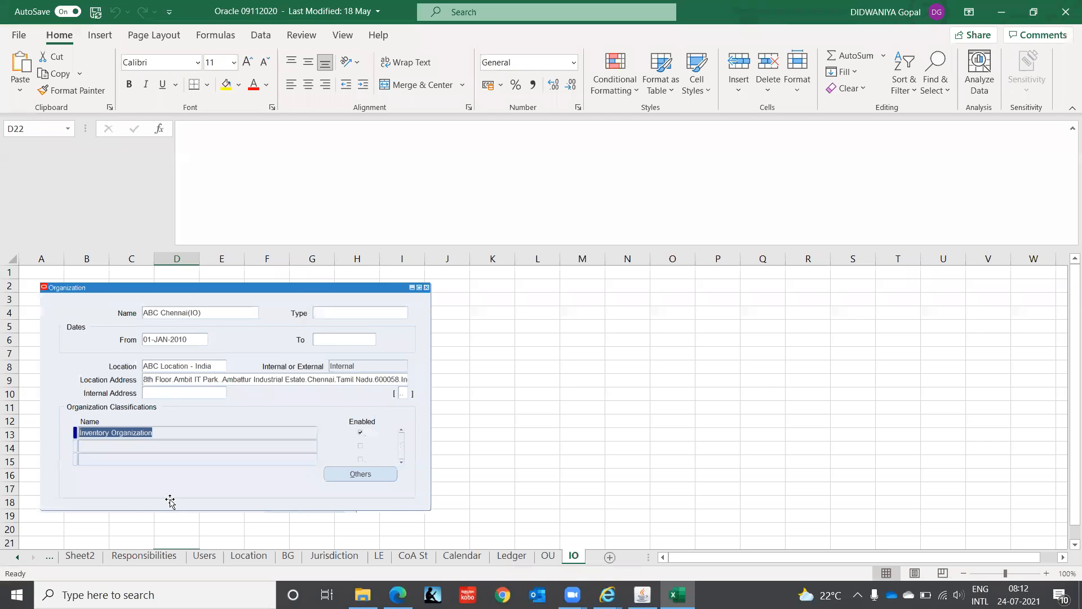
- Look through the Responsibilities sheet of the workbook back to the Cash Management, Vision Operations responsibility example
{"action": "left_click", "coordinate": [144, 555]}
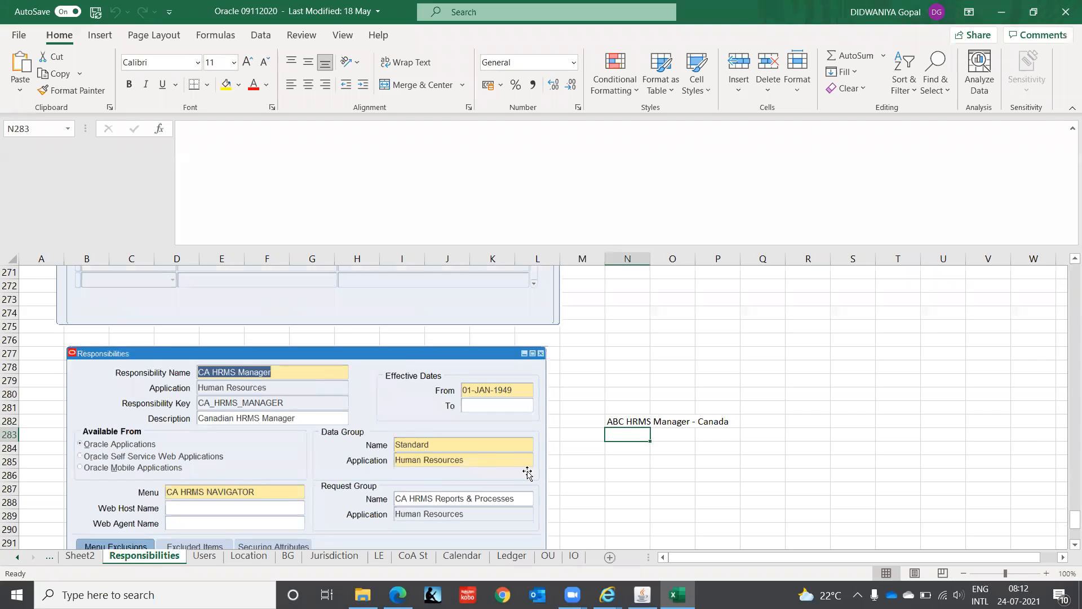
{"action": "left_click", "coordinate": [569, 448]}
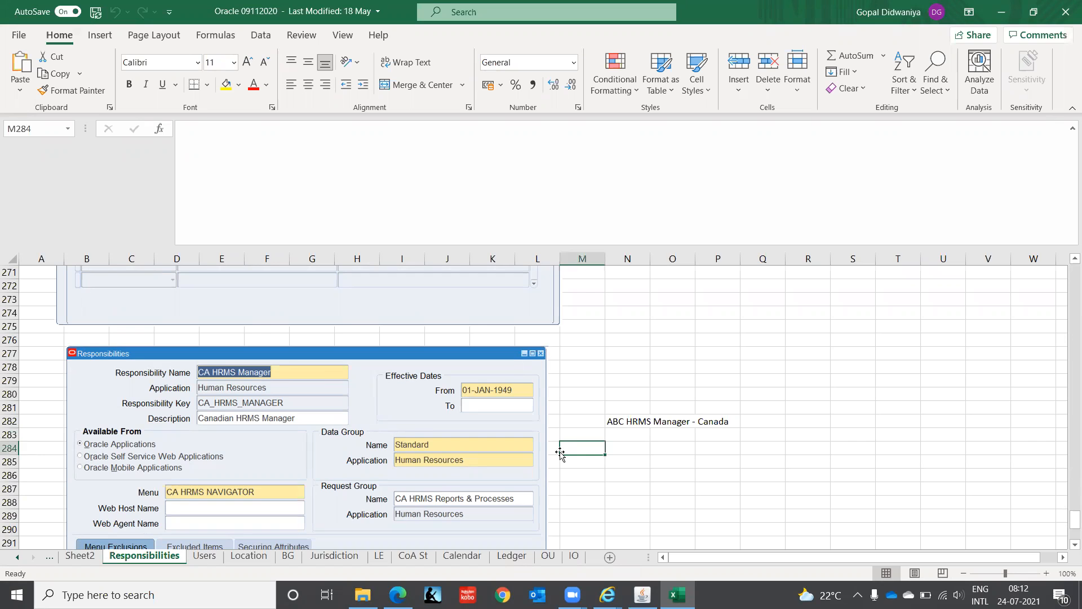
{"action": "key", "text": "Page_Up"}
{"action": "key", "text": "Page_Up"}
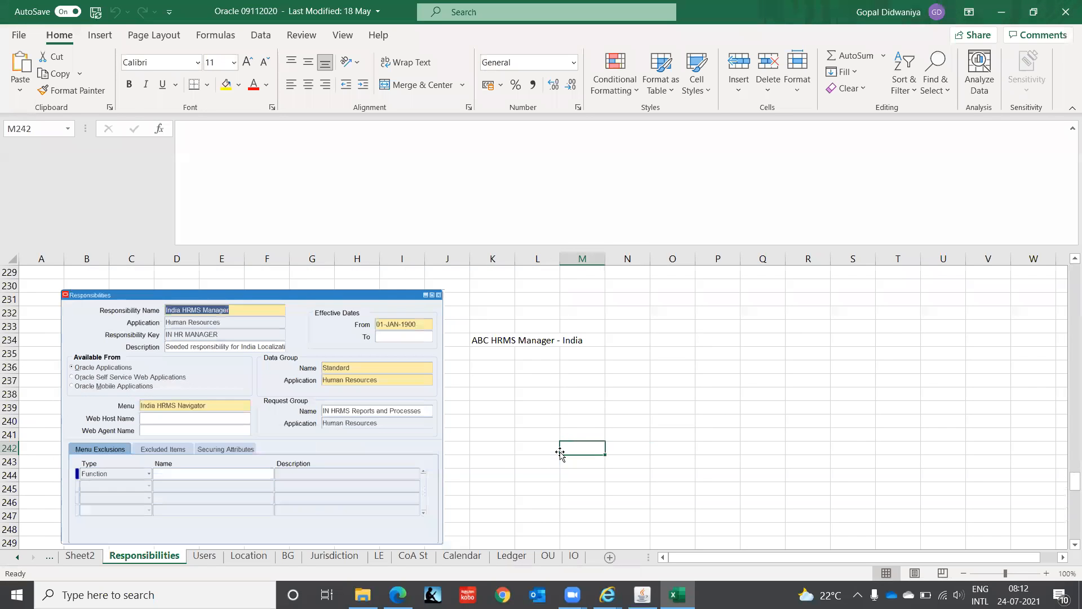
{"action": "key", "text": "Page_Up"}
{"action": "key", "text": "Page_Up"}
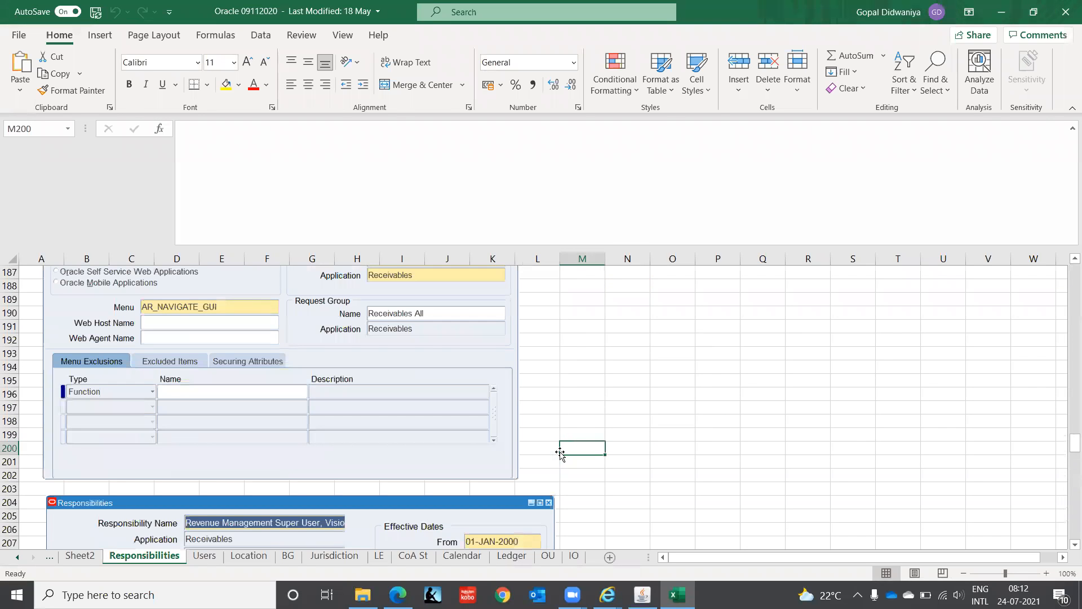
{"action": "key", "text": "Page_Up"}
{"action": "key", "text": "Page_Up"}
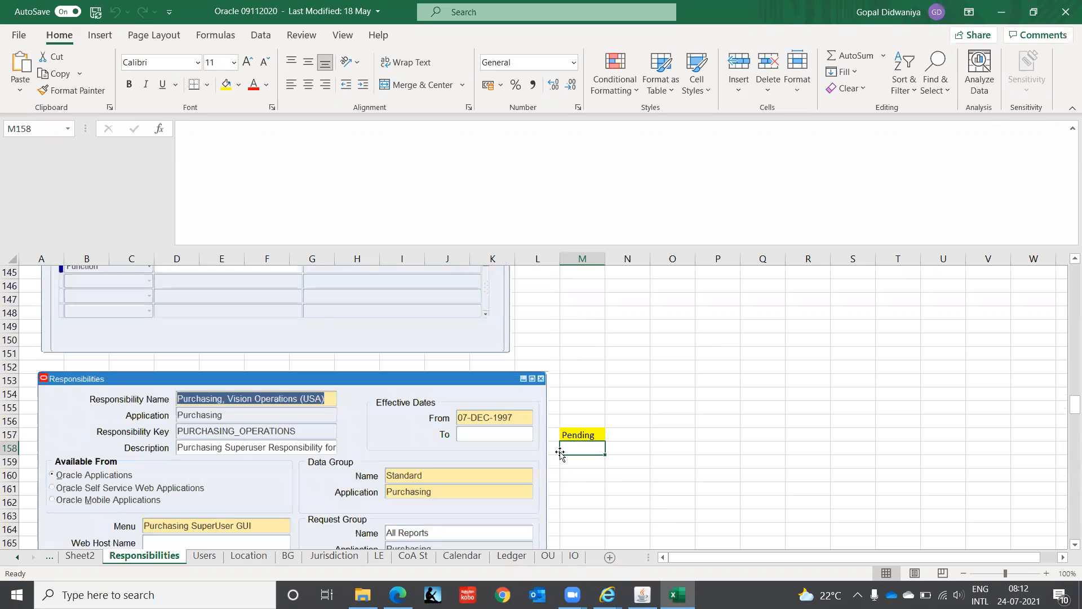
{"action": "key", "text": "Page_Up"}
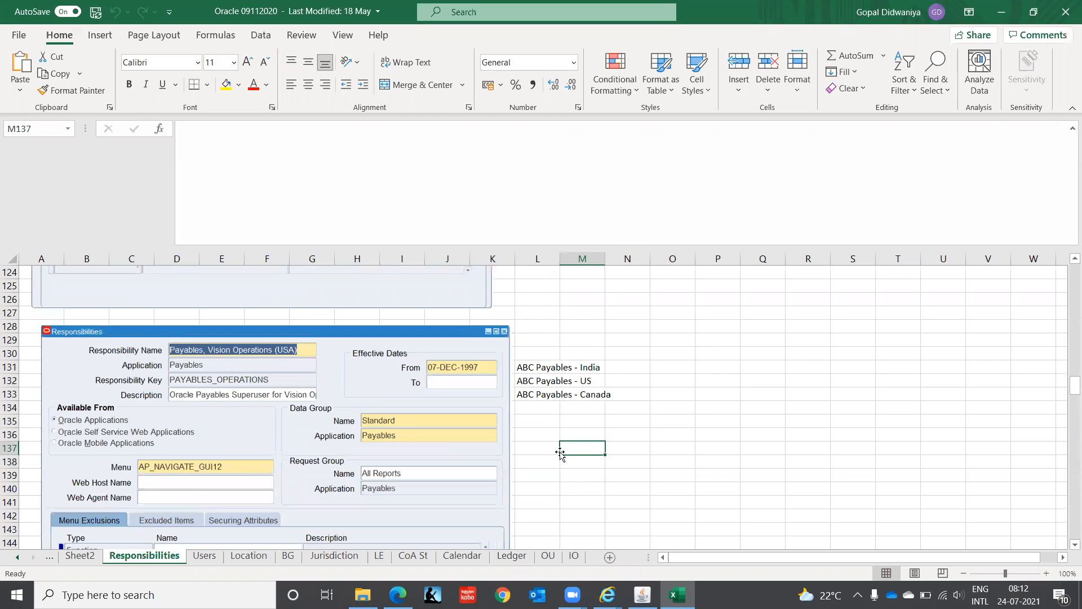
{"action": "key", "text": "Page_Up"}
{"action": "key", "text": "Page_Up"}
{"action": "key", "text": "Page_Up"}
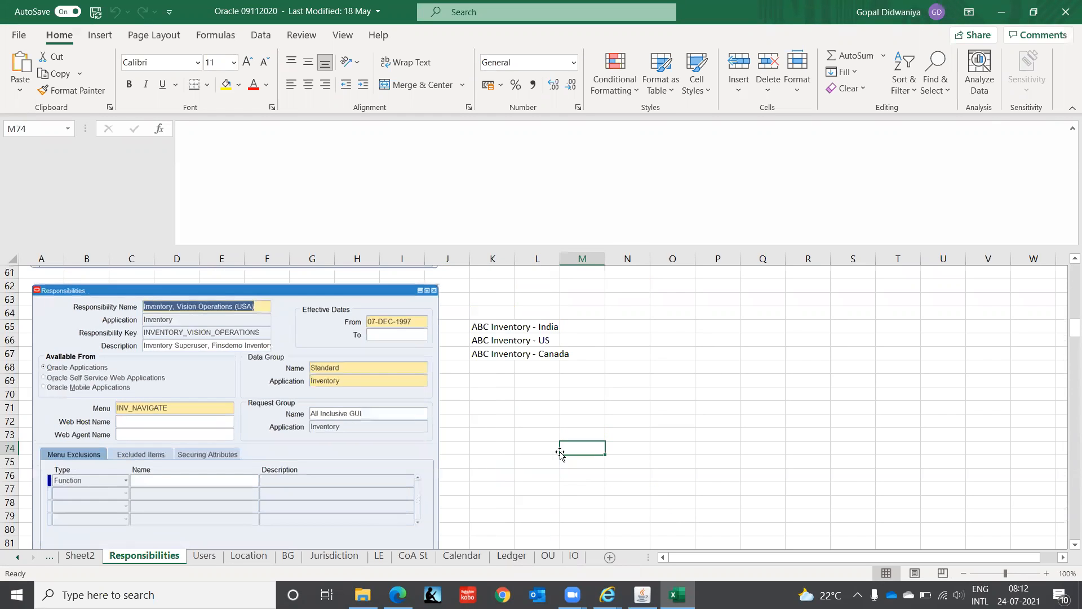
{"action": "key", "text": "Page_Up"}
{"action": "key", "text": "Page_Up"}
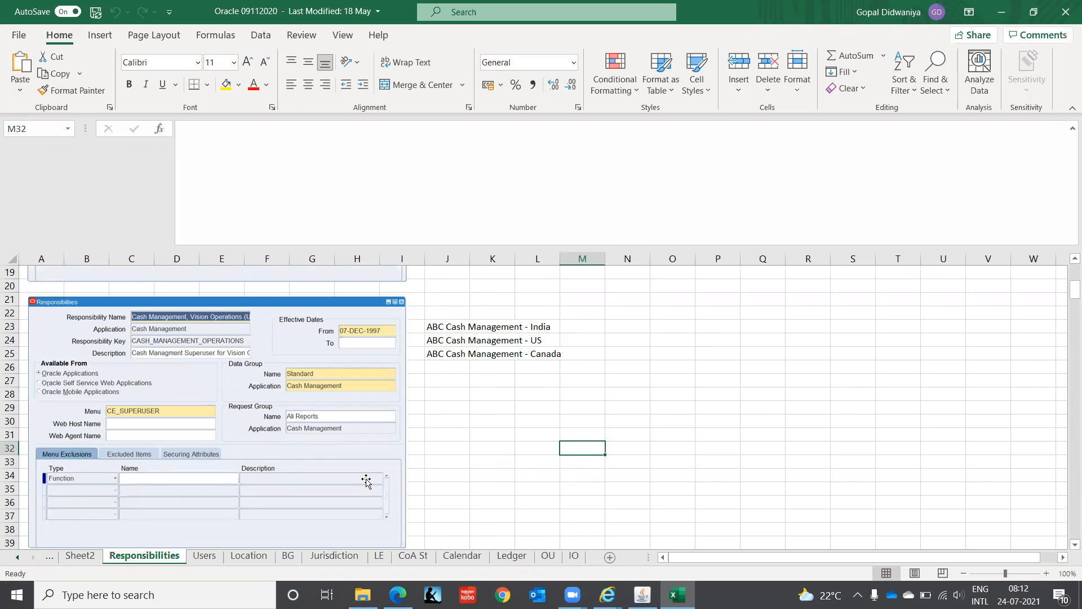
- Switch to Oracle Applications and enter the responsibility name Cash Management, IT INDIA with the application Cash Management
{"action": "left_click", "coordinate": [642, 594]}
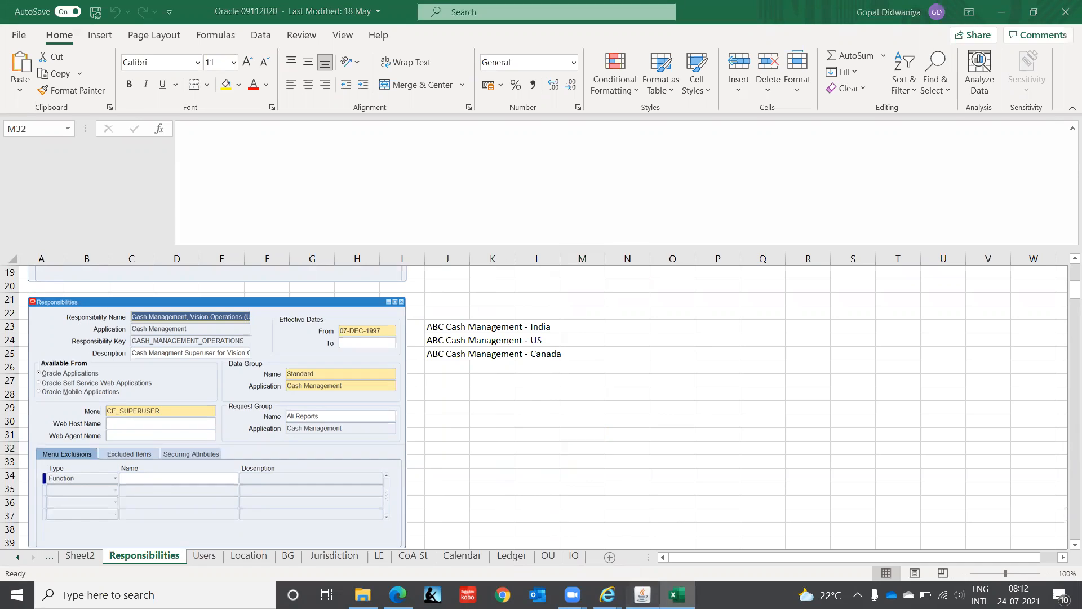
{"action": "type", "text": "C"}
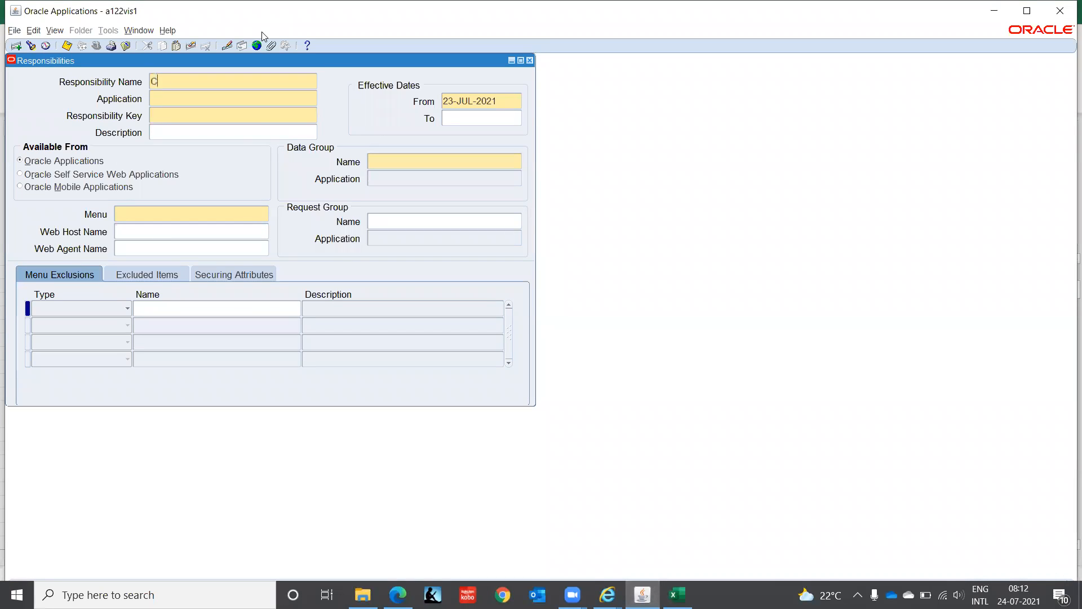
{"action": "type", "text": "ash Management, IT INDIA"}
{"action": "key", "text": "Tab"}
{"action": "type", "text": "Cash"}
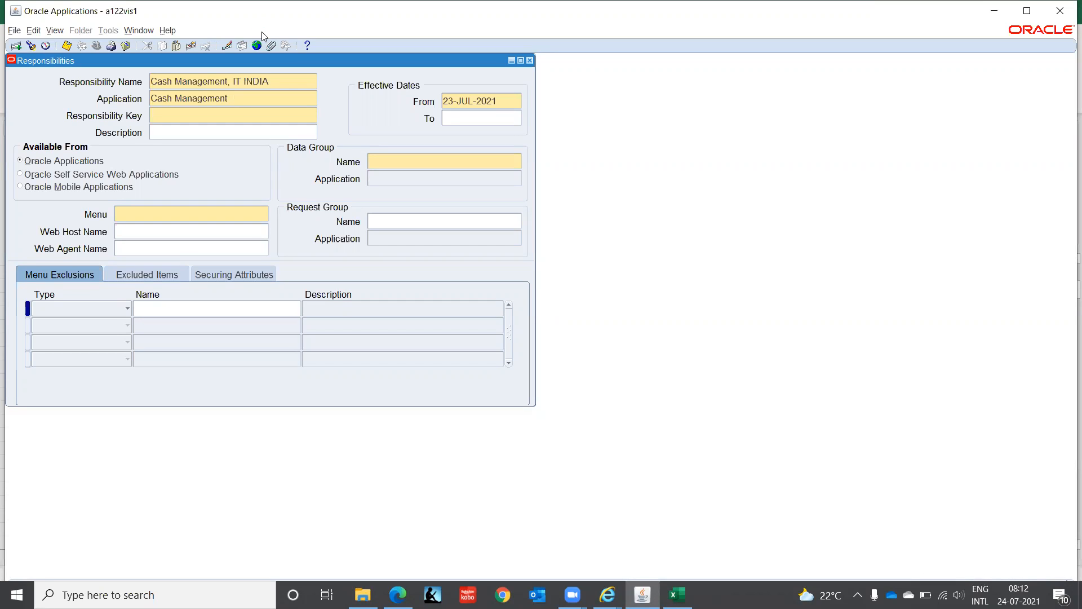
{"action": "type", "text": "CASH_MANAGEMENT_IT_INDIA"}
- Set the responsibility key to CASH_MANAGEMENT_IT_INDIA and the effective start date to 01-JAN-2000
{"action": "key", "text": "Tab"}
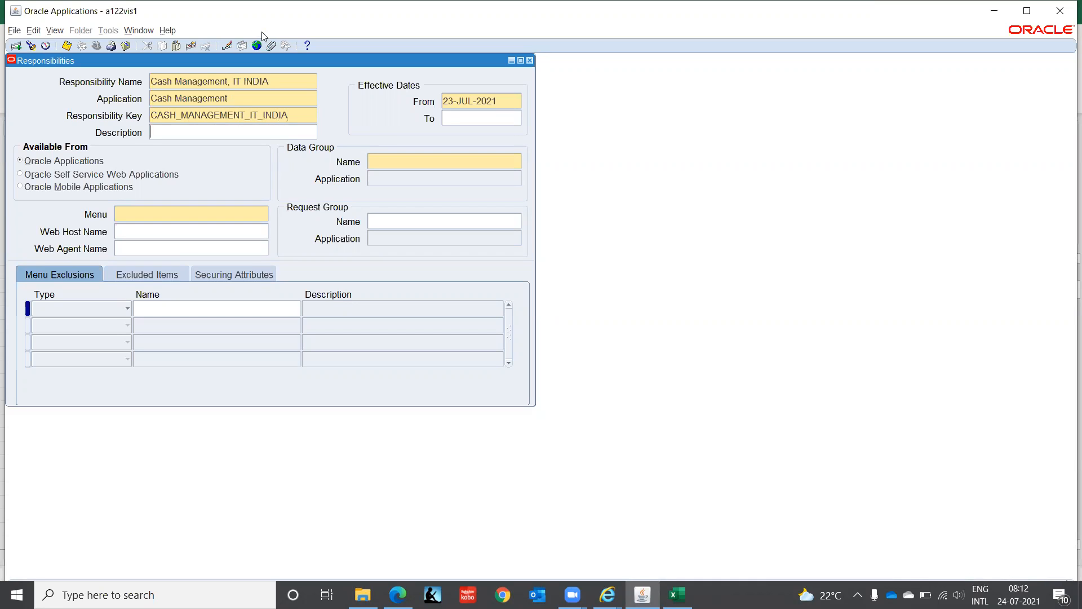
{"action": "key", "text": "Tab"}
{"action": "type", "text": "01-JAN-2000"}
{"action": "key", "text": "Tab"}
- Set the responsibility's data group to Standard with the application Cash Management
{"action": "left_click", "coordinate": [395, 160]}
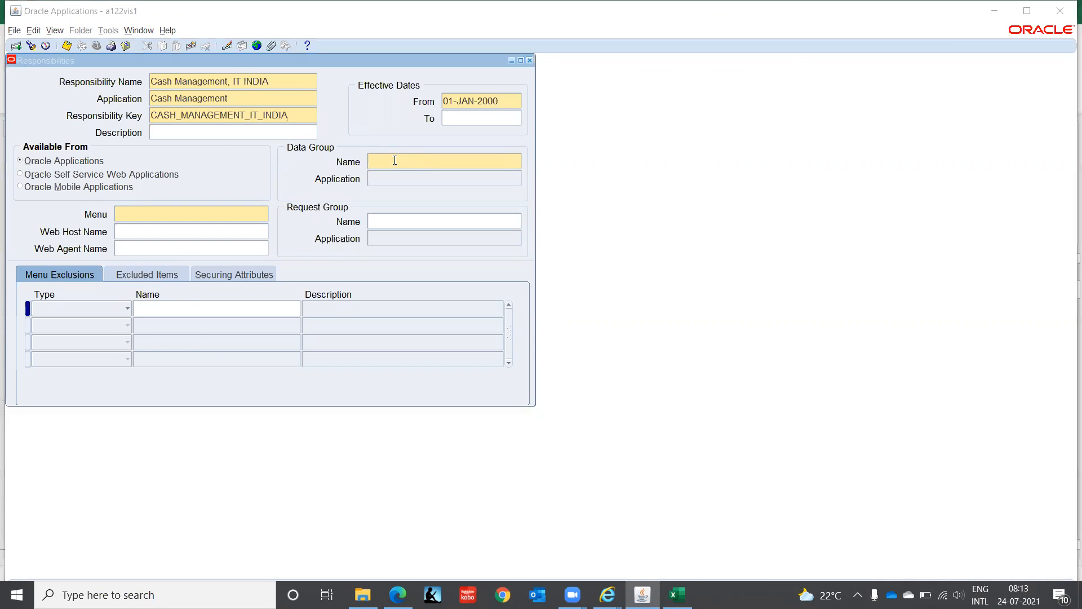
{"action": "key", "text": "alt+Tab"}
{"action": "key", "text": "alt+Tab"}
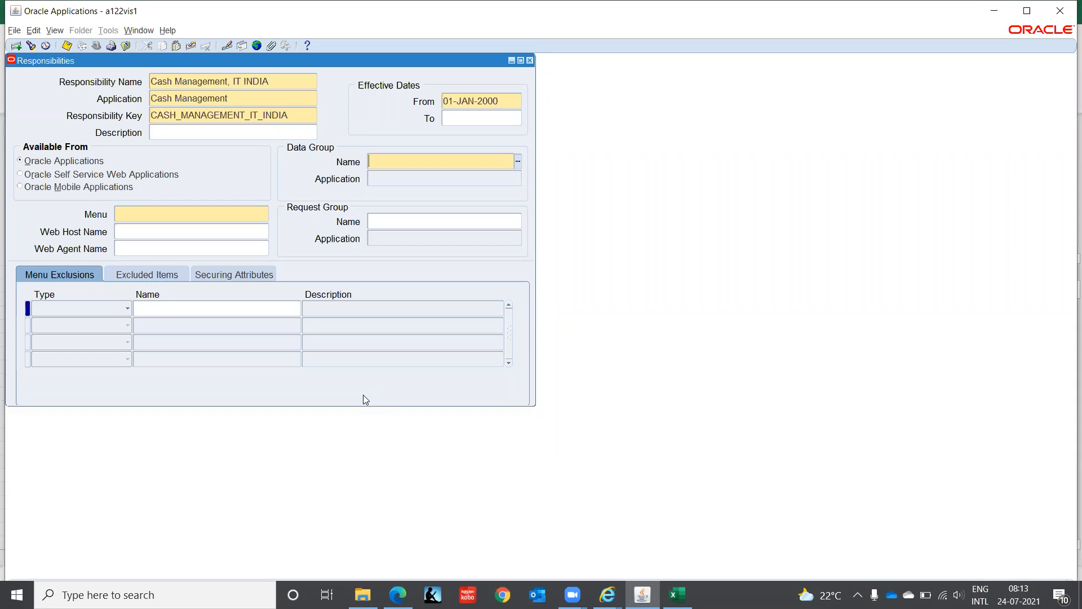
{"action": "type", "text": "Stand"}
{"action": "key", "text": "Tab"}
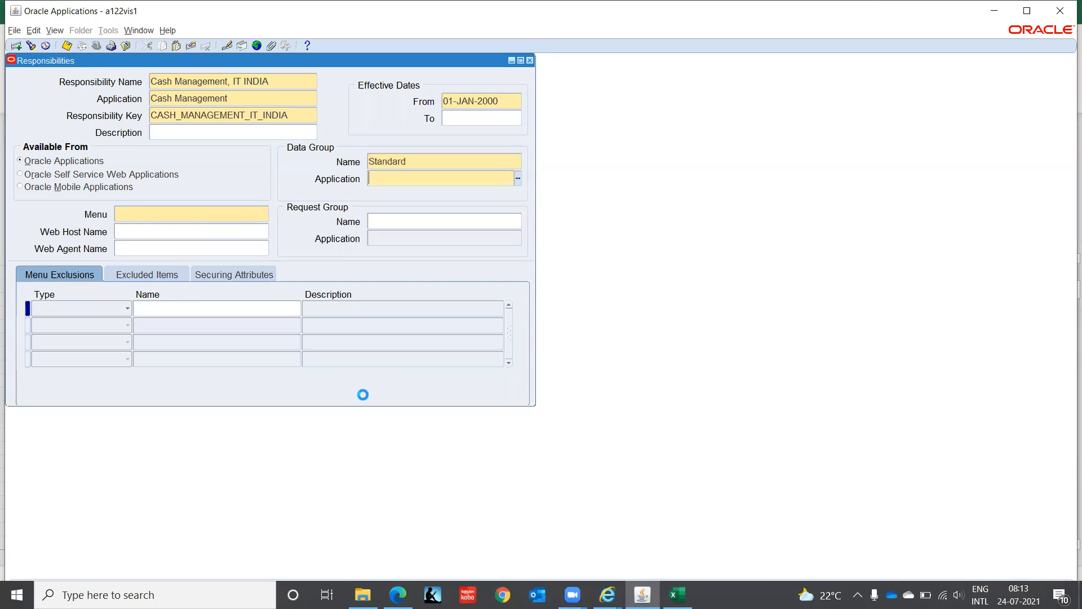
{"action": "type", "text": "cash"}
{"action": "key", "text": "Tab"}
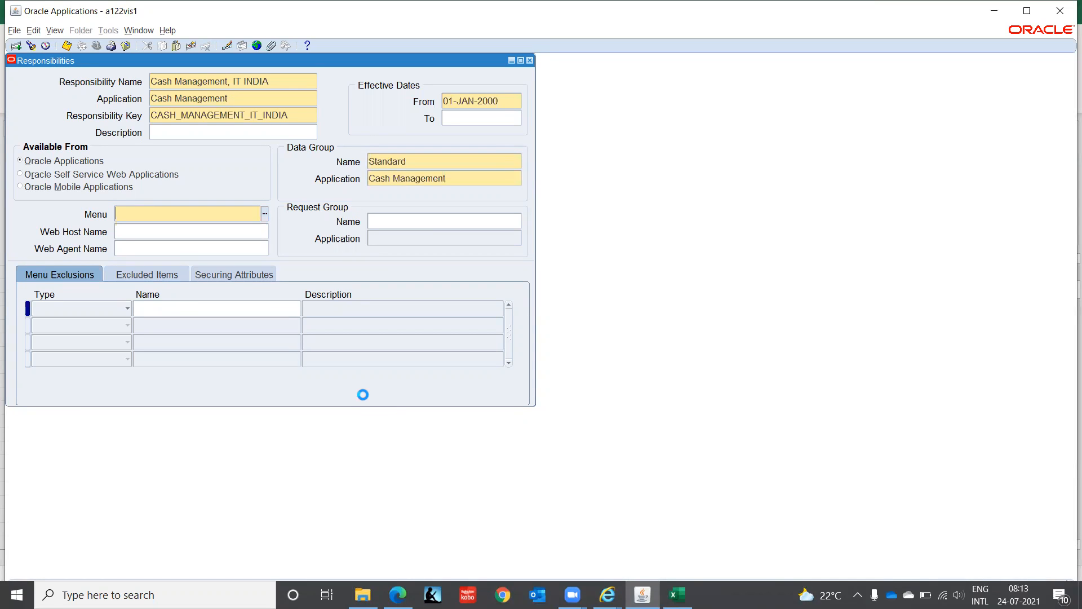
- Check the menu in the workbook's Cash Management example and assign the CE_SUPERUSER menu to the new responsibility
{"action": "key", "text": "alt+Tab"}
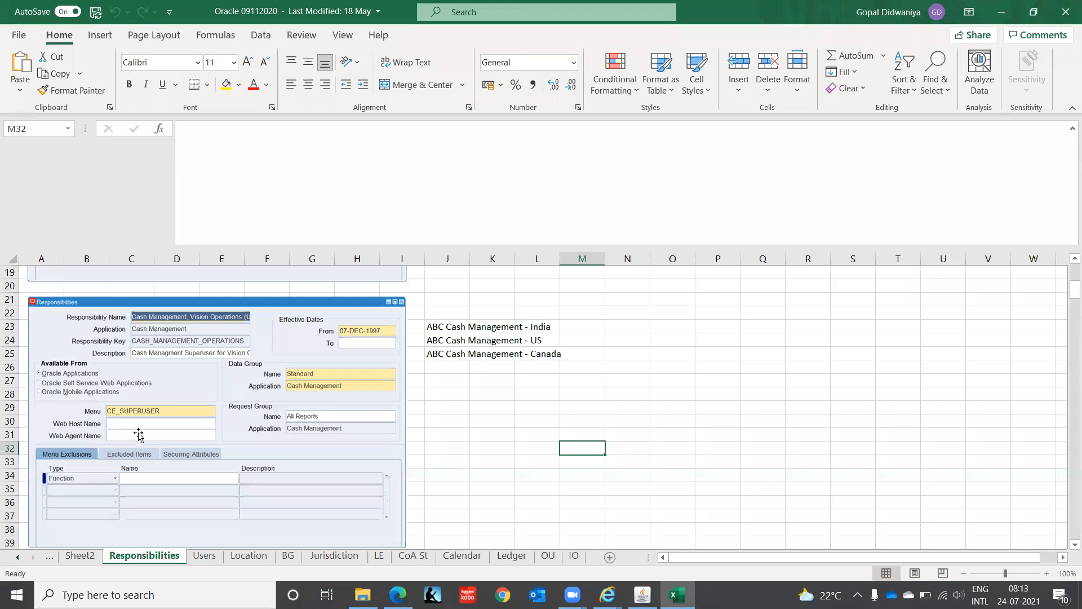
{"action": "key", "text": "alt+Tab"}
{"action": "type", "text": "ce"}
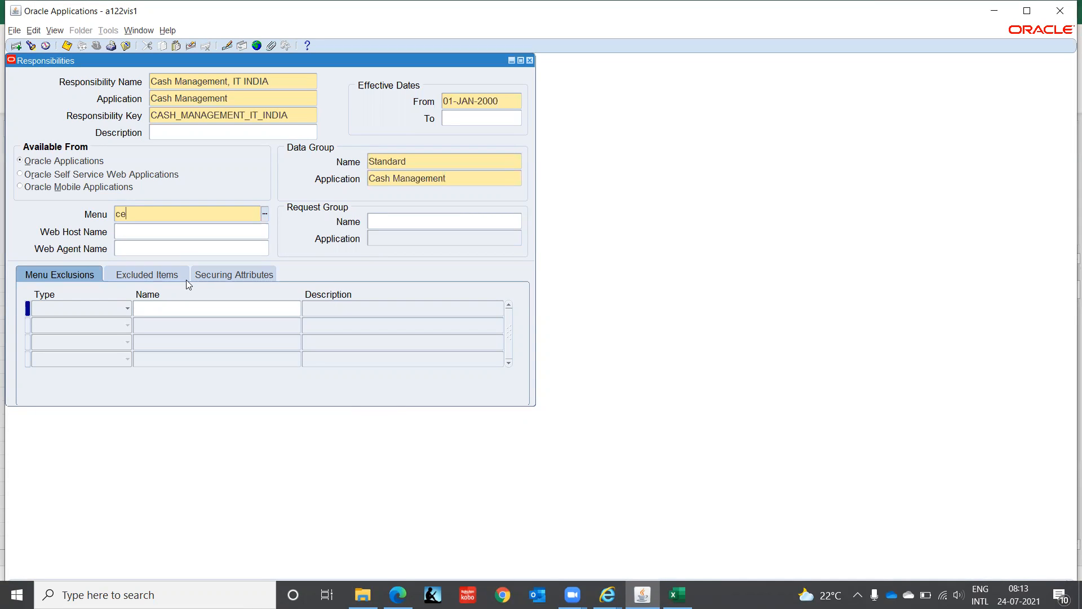
{"action": "type", "text": "_sup"}
{"action": "key", "text": "Tab"}
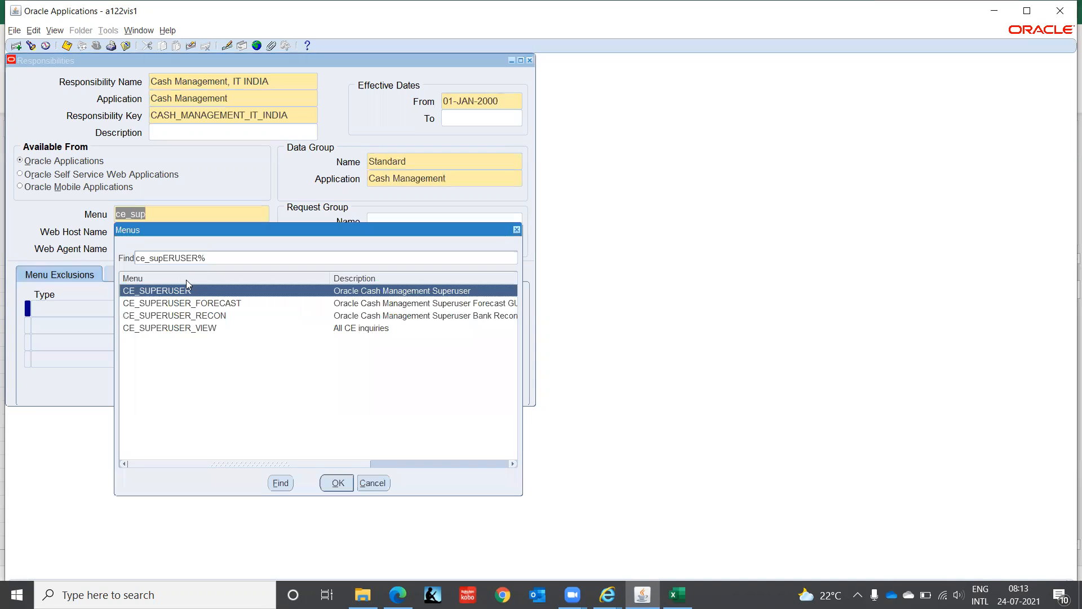
{"action": "key", "text": "Return"}
- Check the request group in the workbook, assign All Reports of Cash Management to the responsibility, and save it
{"action": "left_click", "coordinate": [401, 223]}
{"action": "key", "text": "alt+Tab"}
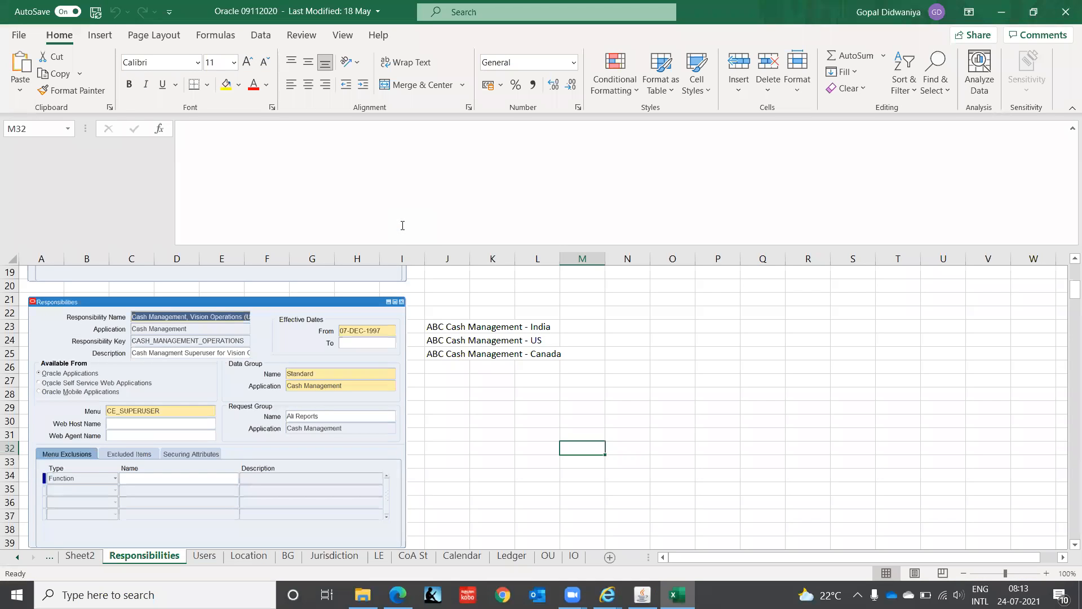
{"action": "key", "text": "alt+Tab"}
{"action": "type", "text": "all repo"}
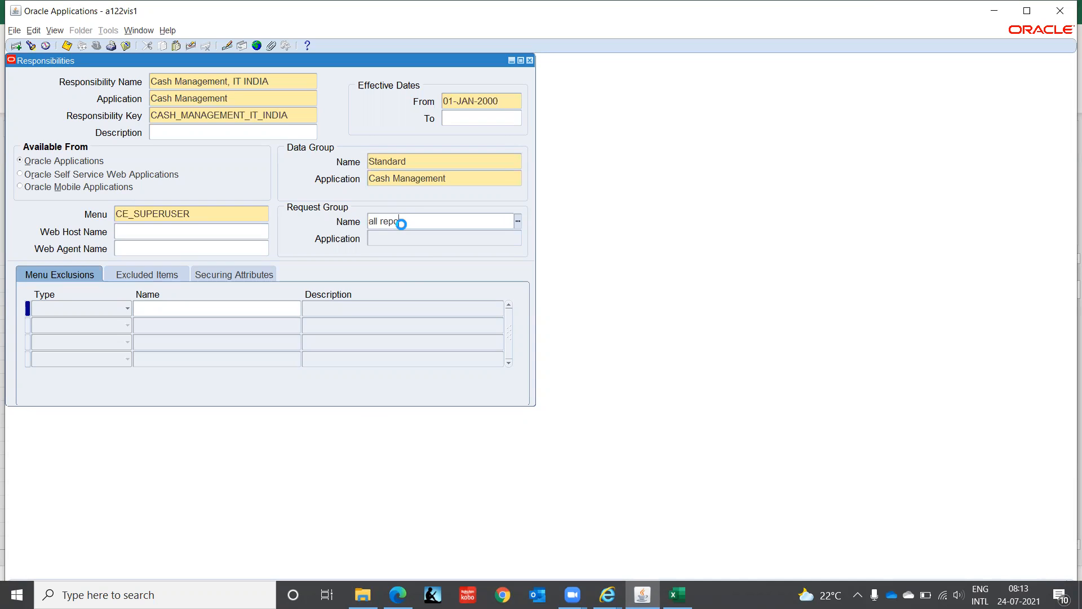
{"action": "key", "text": "Down"}
{"action": "key", "text": "Down"}
{"action": "key", "text": "Down"}
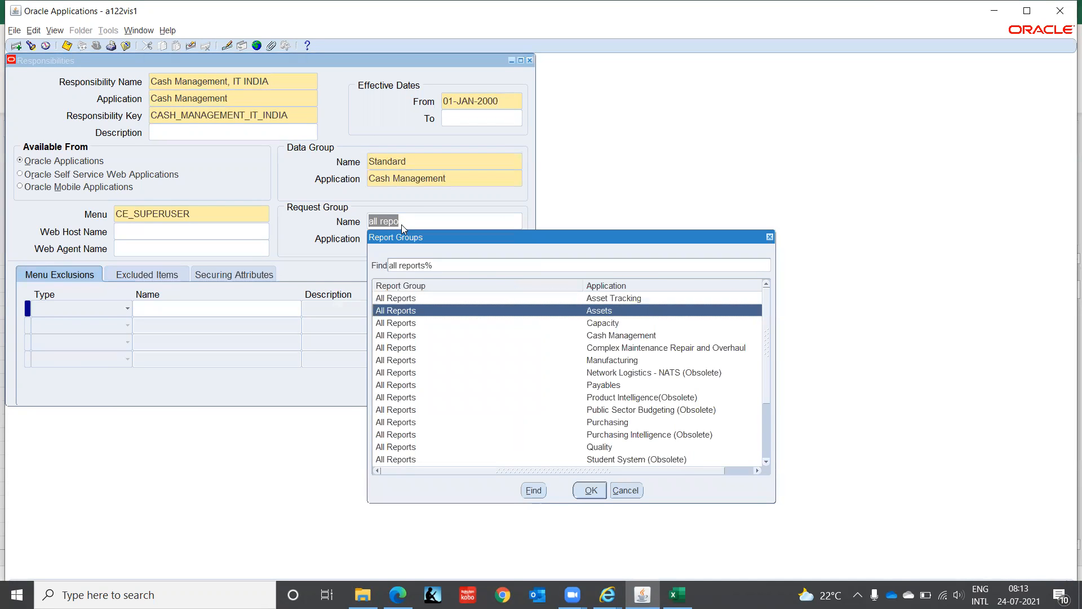
{"action": "key", "text": "Return"}
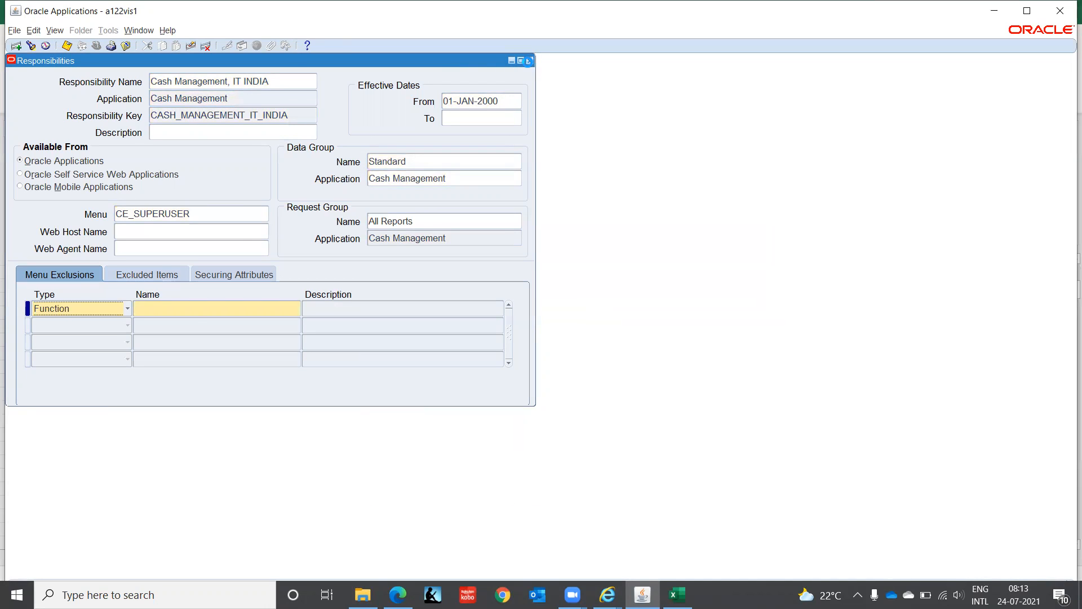
- Close the Responsibilities form, open the Users form from the Security functions, and query the existing user's record
{"action": "left_click", "coordinate": [529, 61]}
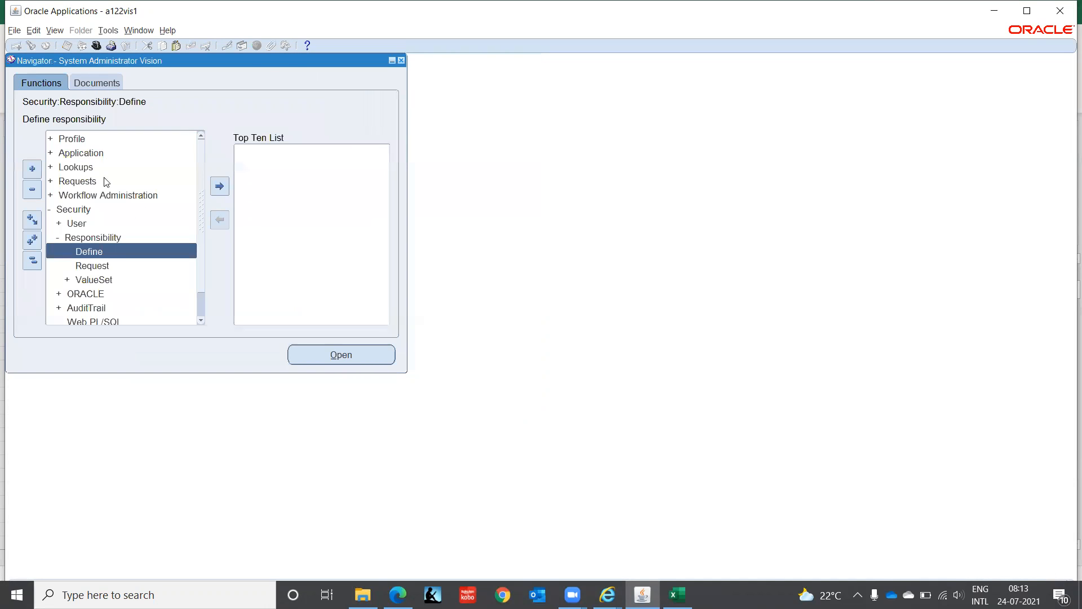
{"action": "left_click", "coordinate": [85, 224]}
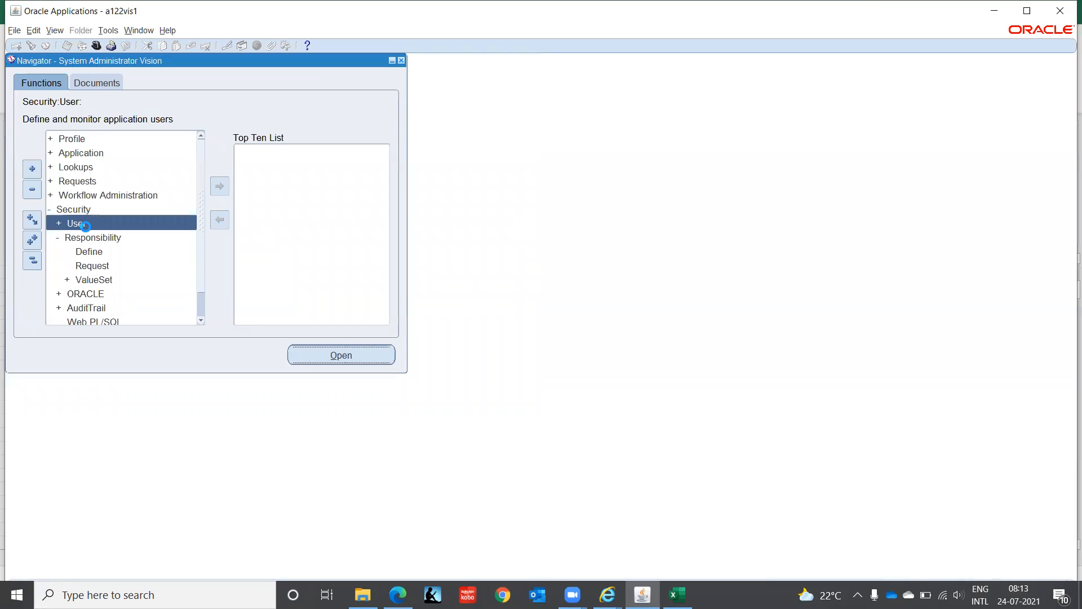
{"action": "double_click", "coordinate": [86, 228]}
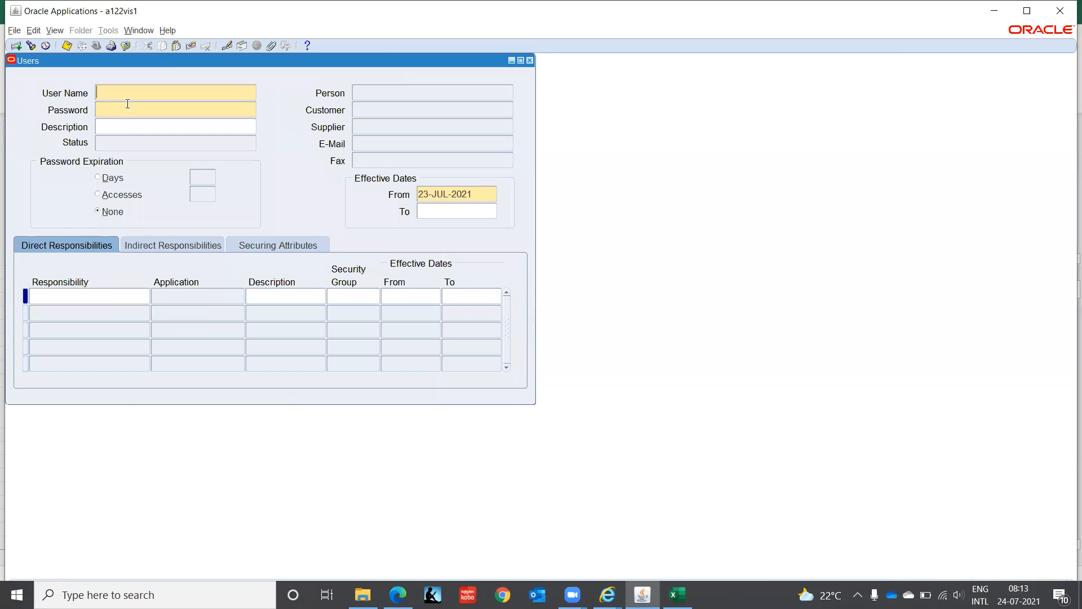
{"action": "key", "text": "F11"}
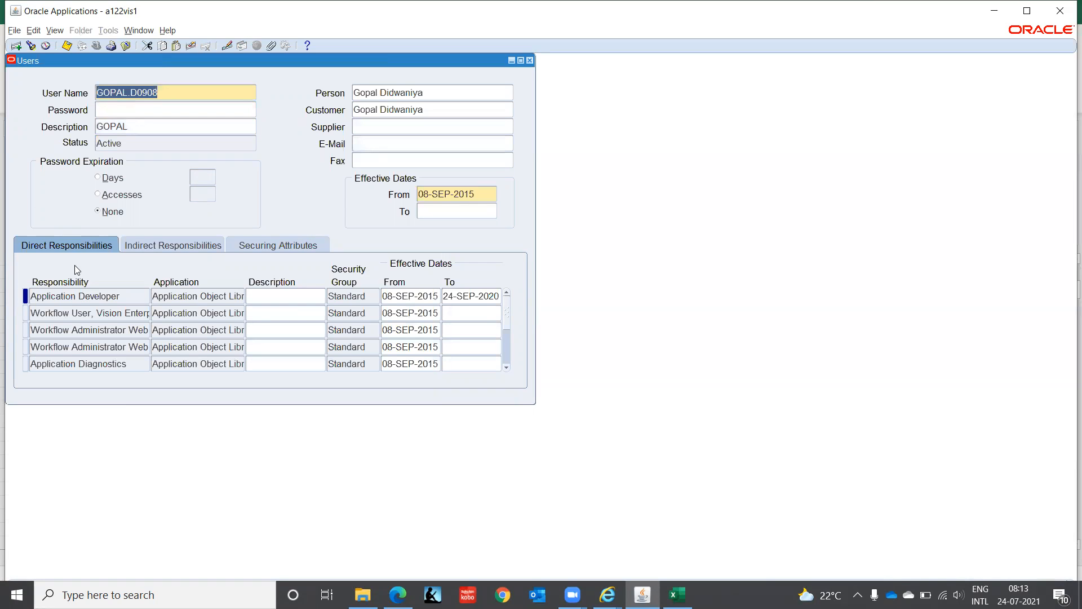
- Dismiss the end-date error and add a blank row to the user's direct responsibilities
{"action": "left_click", "coordinate": [127, 294]}
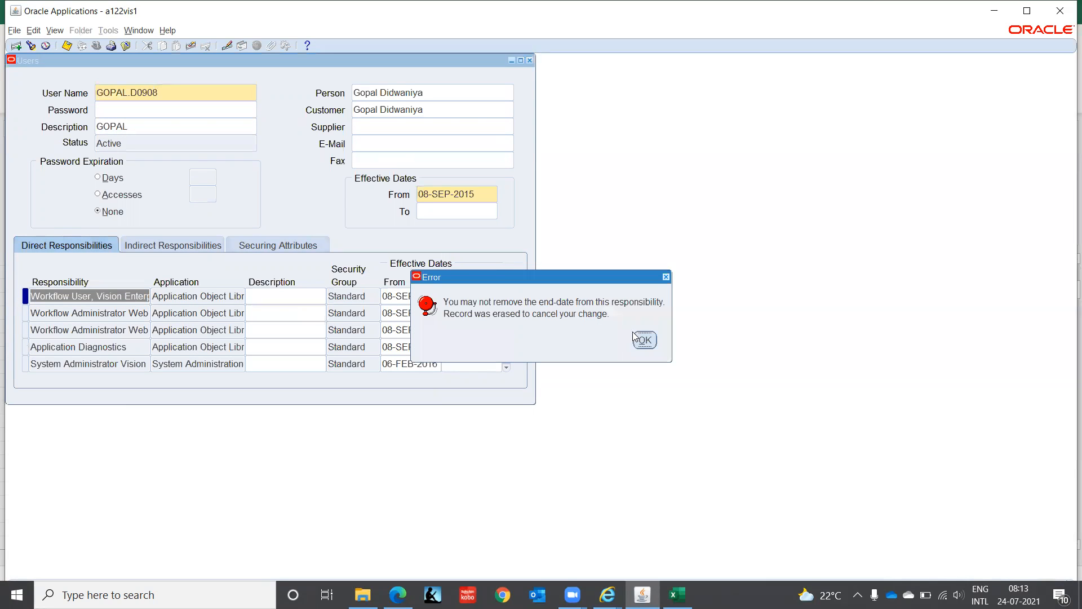
{"action": "left_click", "coordinate": [634, 336]}
{"action": "left_click", "coordinate": [16, 45]}
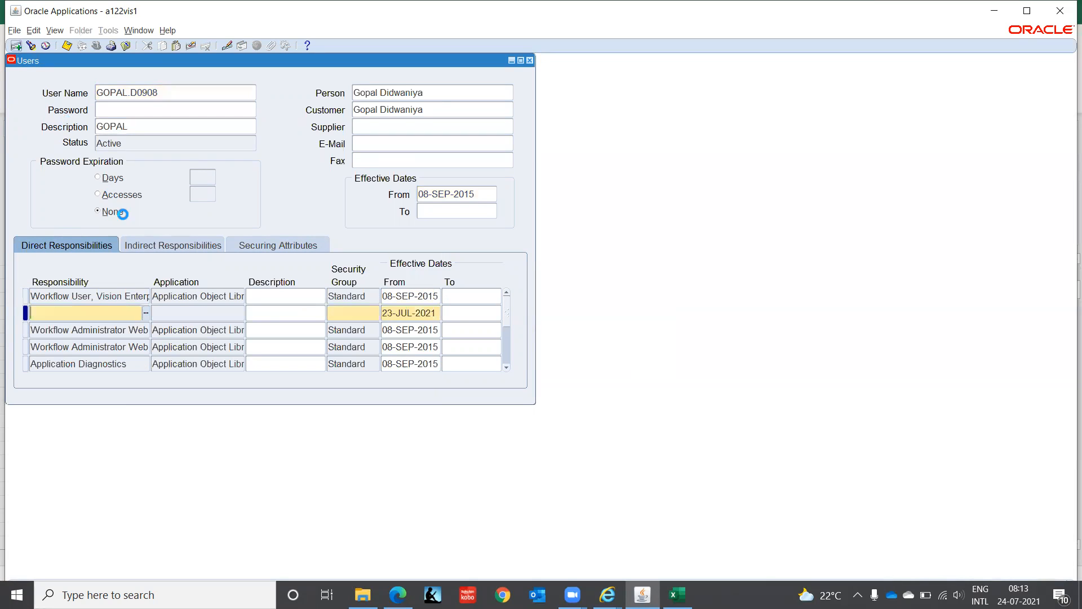
- Search the responsibilities for cash manag, assign Cash Management, IT INDIA to the user's blank row, and close the Users form
{"action": "type", "text": "cash"}
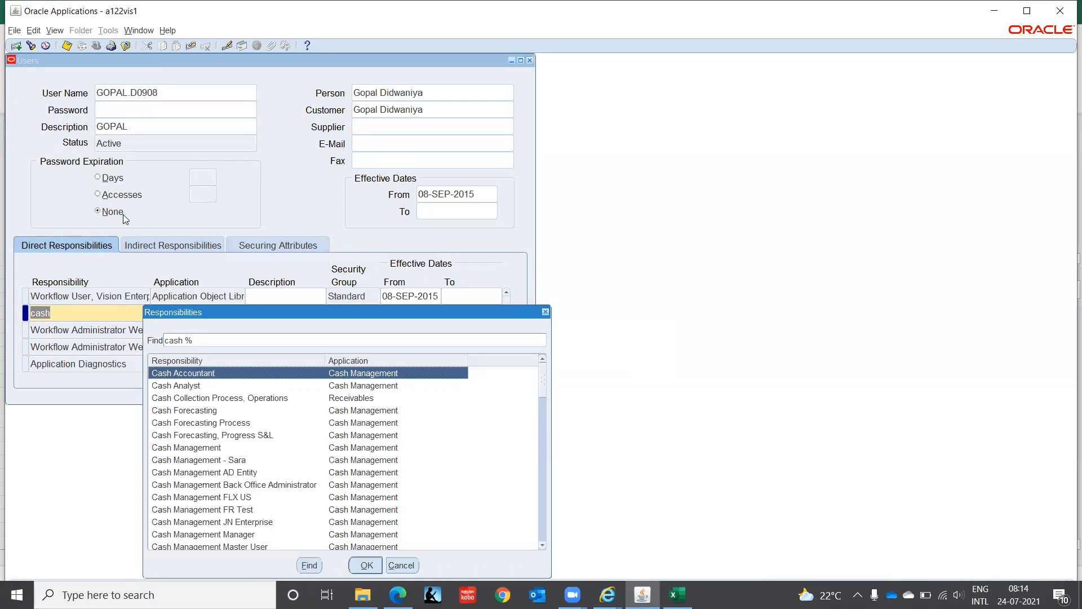
{"action": "type", "text": "manag"}
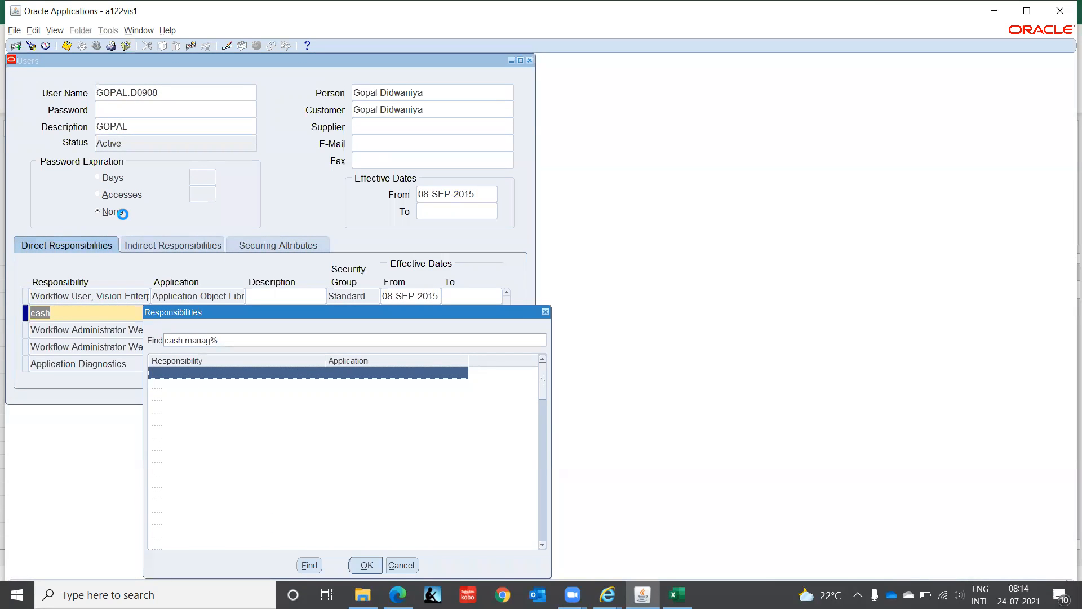
{"action": "key", "text": "Down"}
{"action": "key", "text": "Down"}
{"action": "key", "text": "Down"}
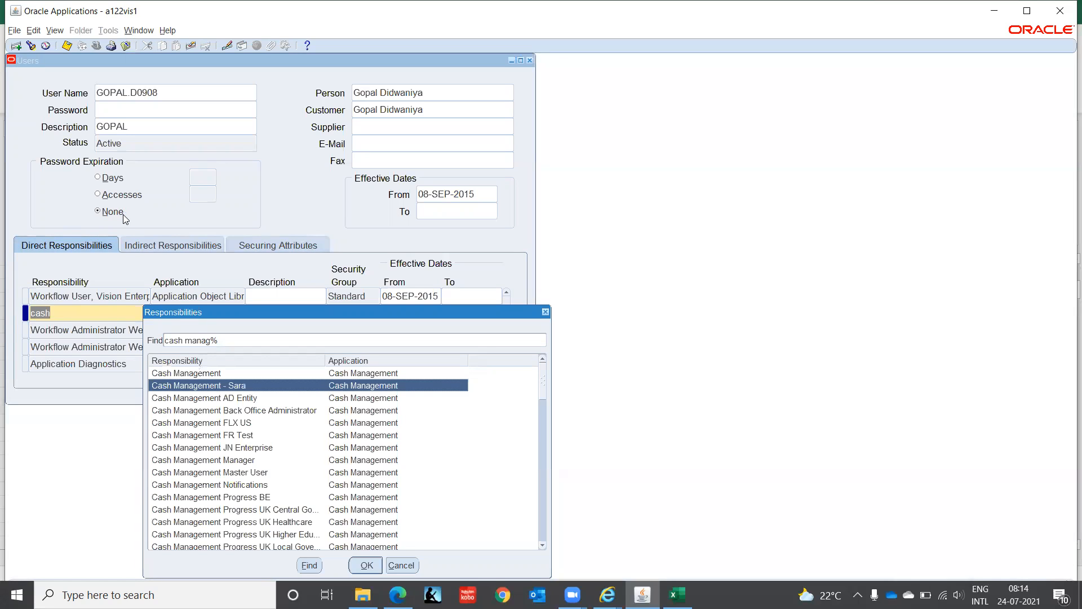
{"action": "key", "text": "Down"}
{"action": "key", "text": "Down"}
{"action": "key", "text": "Down"}
{"action": "key", "text": "Down"}
{"action": "key", "text": "Down"}
{"action": "key", "text": "Down"}
{"action": "key", "text": "Down"}
{"action": "key", "text": "Down"}
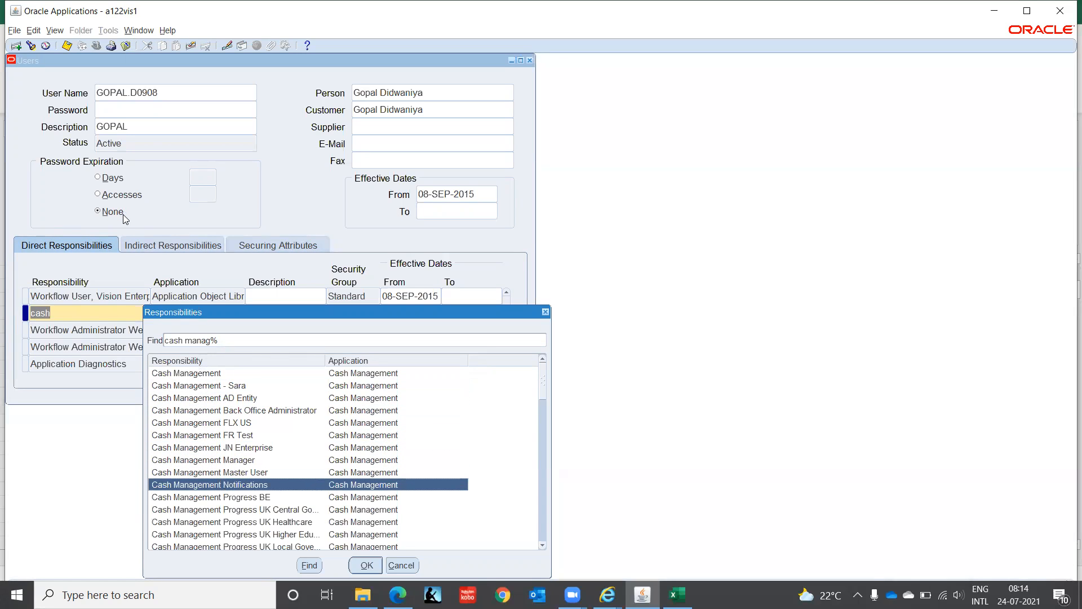
{"action": "key", "text": "Down"}
{"action": "key", "text": "Down"}
{"action": "key", "text": "Down"}
{"action": "key", "text": "Down"}
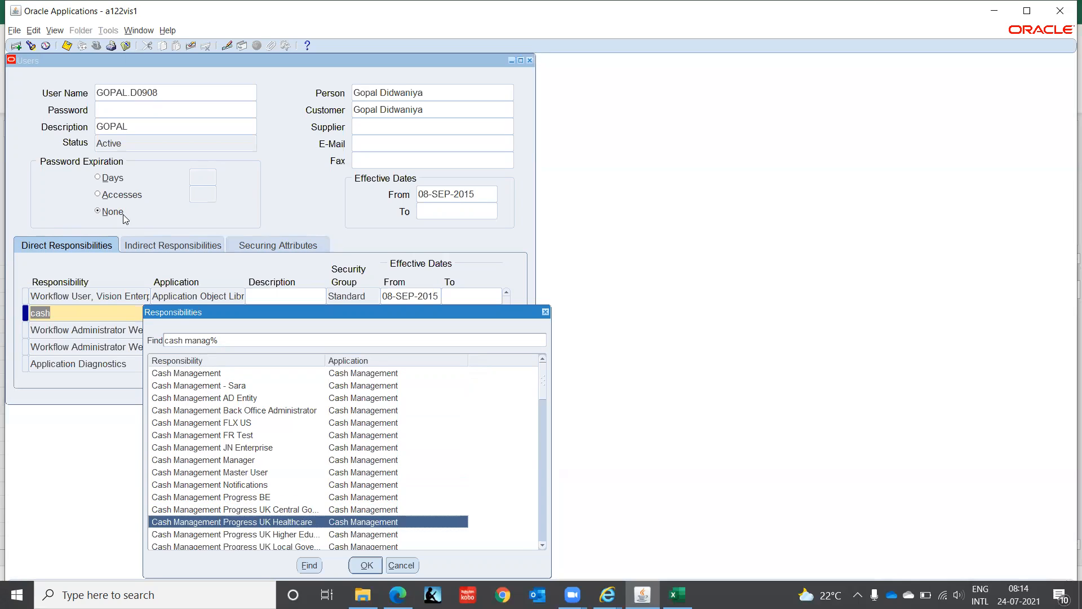
{"action": "key", "text": "Down"}
{"action": "key", "text": "Down"}
{"action": "key", "text": "Down"}
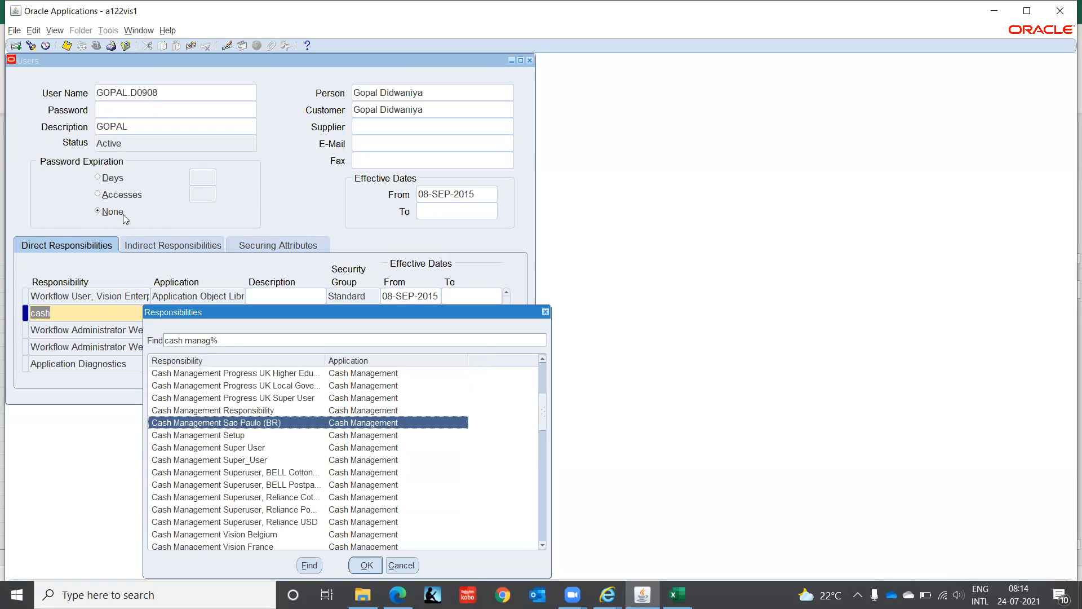
{"action": "key", "text": "Down"}
{"action": "key", "text": "Down"}
{"action": "key", "text": "Down"}
{"action": "key", "text": "Down"}
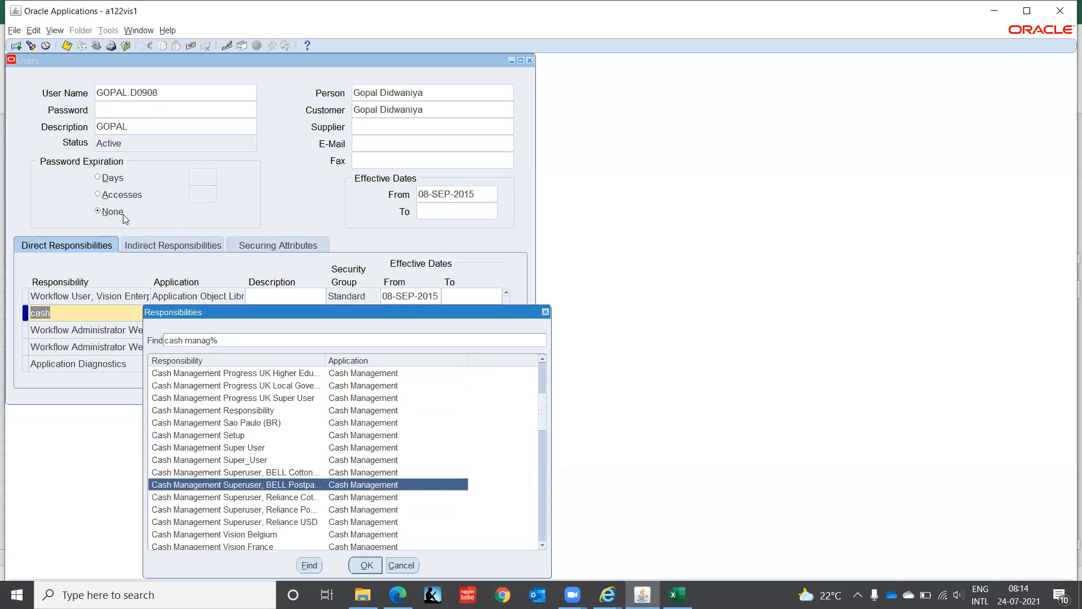
{"action": "key", "text": "Down"}
{"action": "key", "text": "Down"}
{"action": "key", "text": "Down"}
{"action": "key", "text": "Down"}
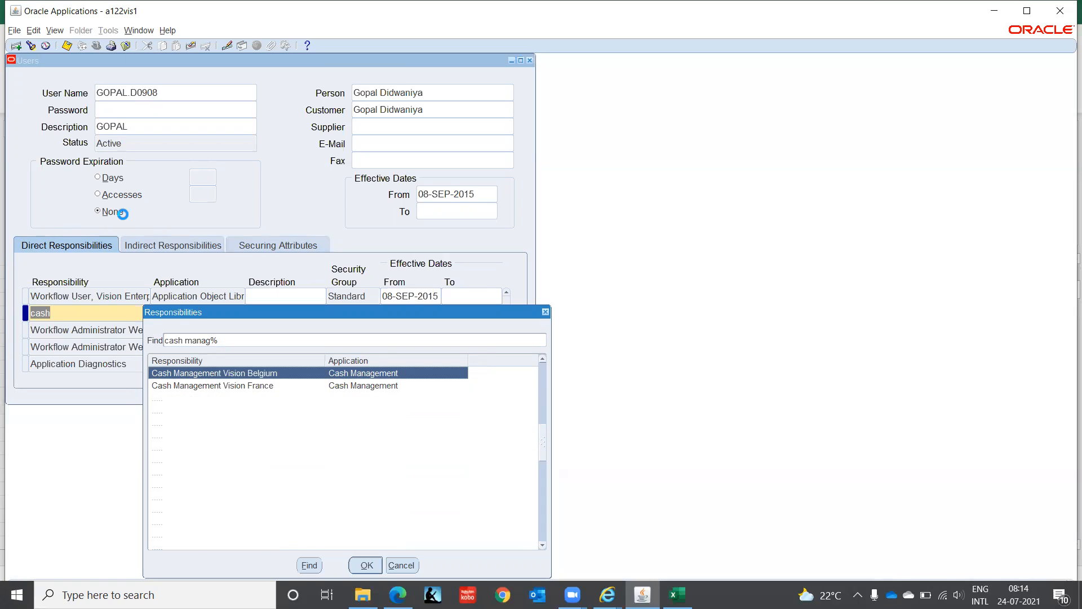
{"action": "key", "text": "Down"}
{"action": "key", "text": "Down"}
{"action": "key", "text": "Down"}
{"action": "key", "text": "Down"}
{"action": "key", "text": "Down"}
{"action": "key", "text": "Down"}
{"action": "key", "text": "Down"}
{"action": "key", "text": "Down"}
{"action": "key", "text": "Down"}
{"action": "key", "text": "Down"}
{"action": "key", "text": "Down"}
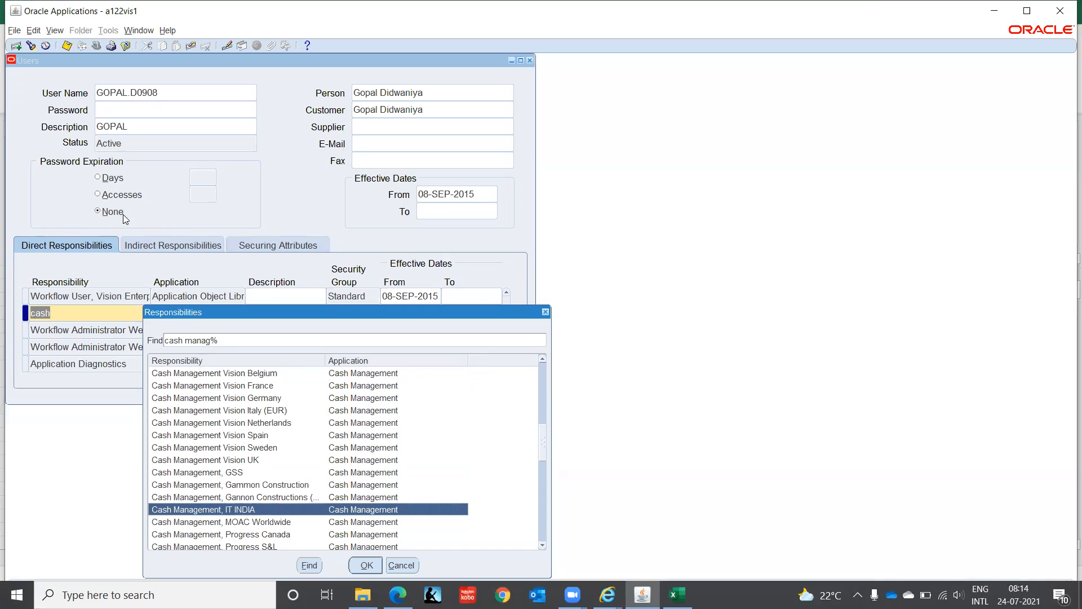
{"action": "key", "text": "Return"}
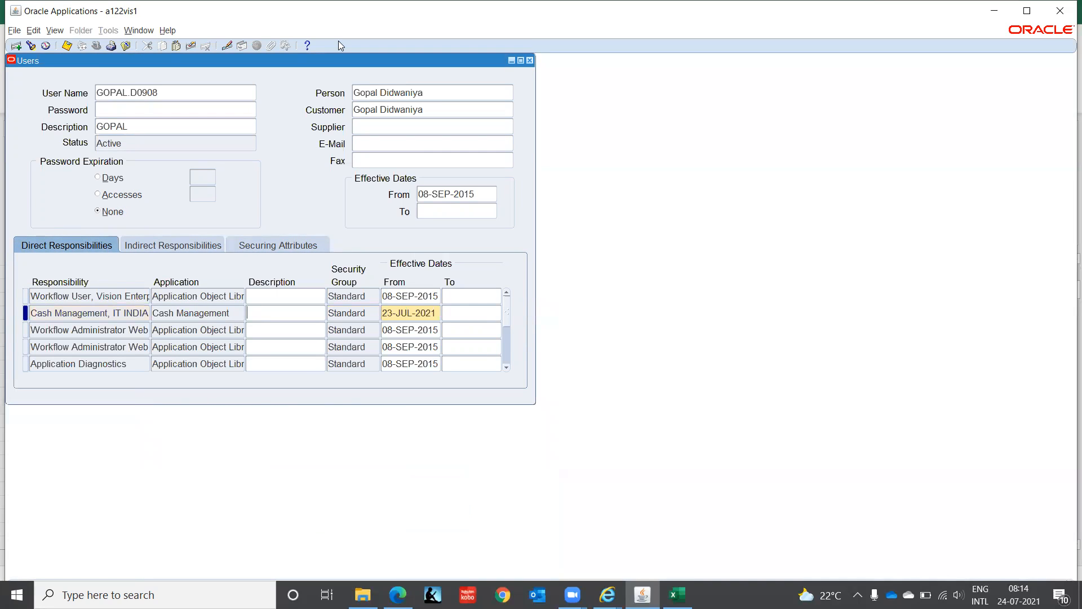
{"action": "left_click", "coordinate": [529, 60]}
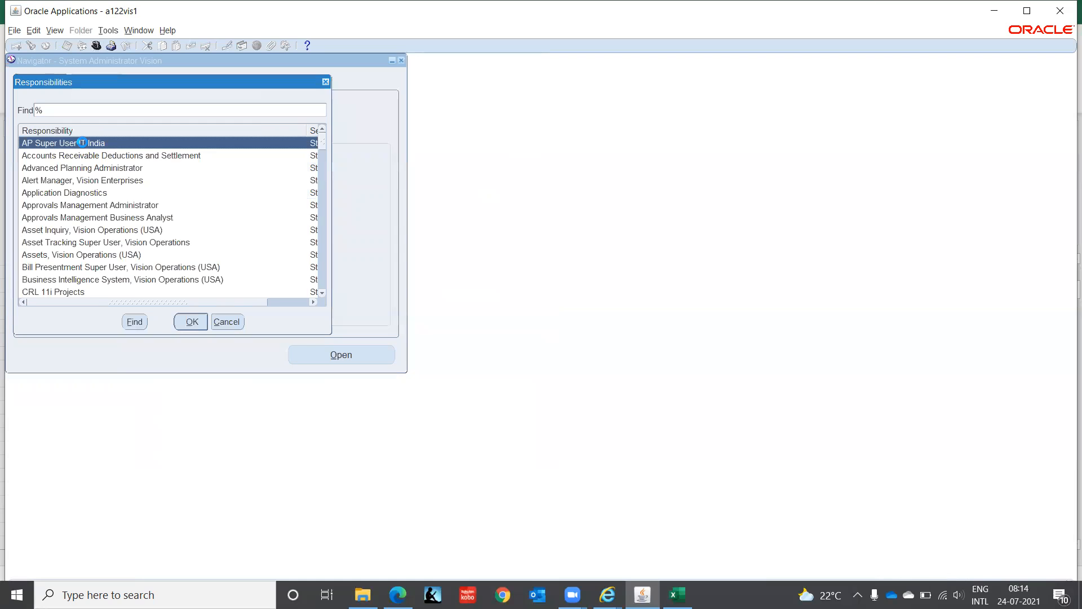
- Look for Cash Management, IT INDIA among the available responsibilities beginning with c, and cancel without switching
{"action": "type", "text": "c"}
{"action": "key", "text": "Down"}
{"action": "key", "text": "Down"}
{"action": "key", "text": "Down"}
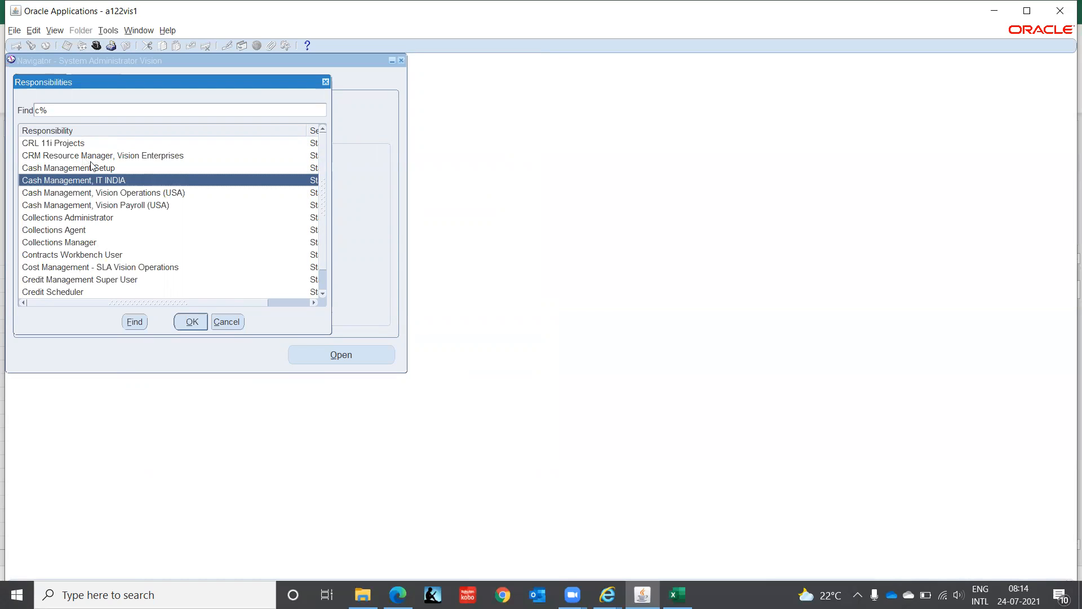
{"action": "left_click", "coordinate": [228, 325]}
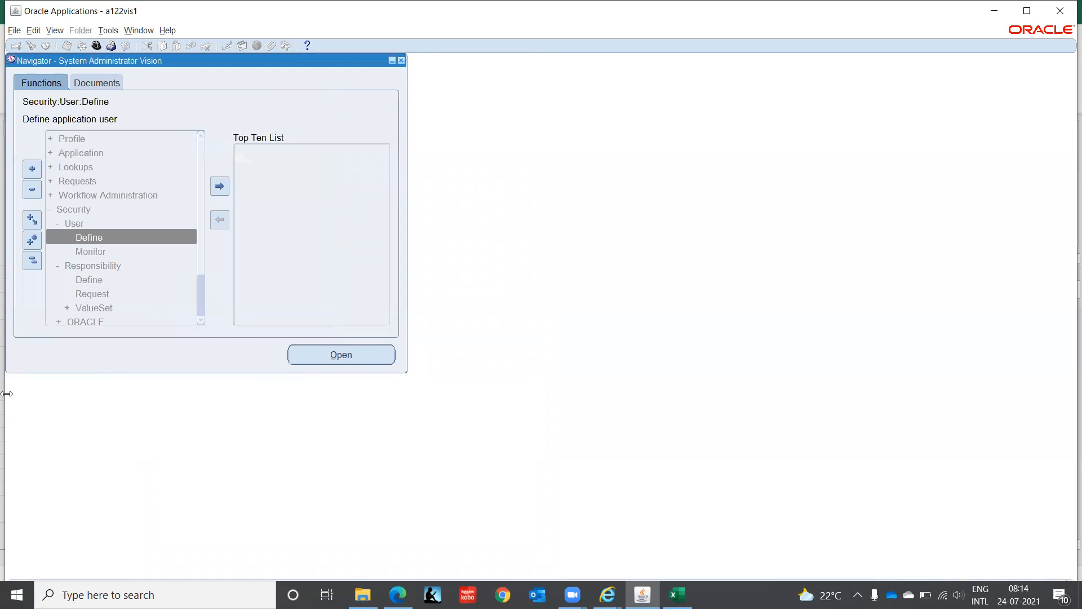
- Open the system profile value search from the Profile functions and include the responsibility Cash Management, IT INDIA
{"action": "left_click", "coordinate": [73, 138]}
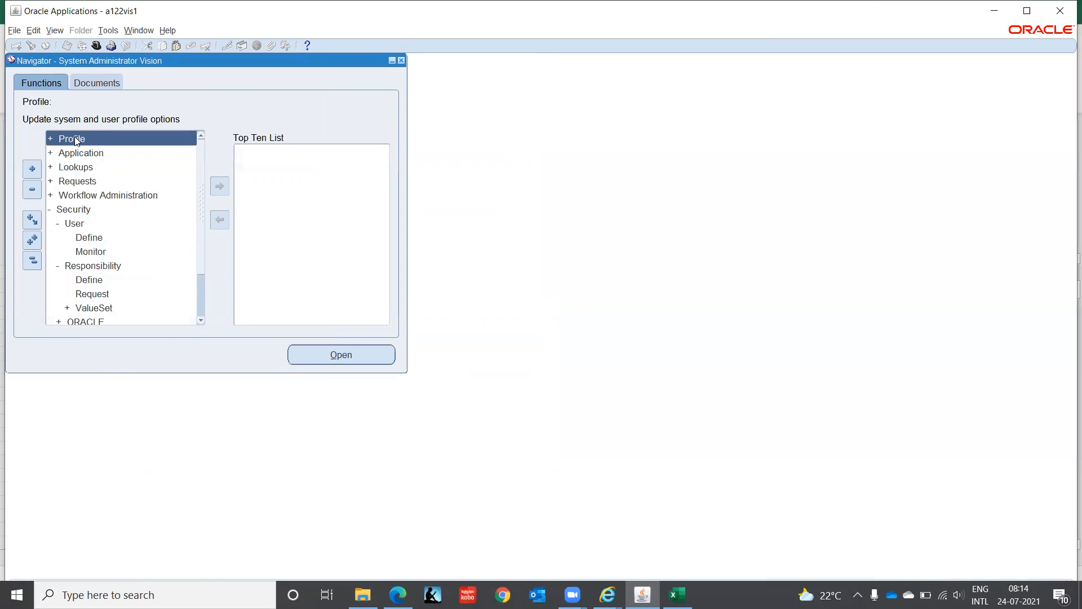
{"action": "double_click", "coordinate": [75, 139]}
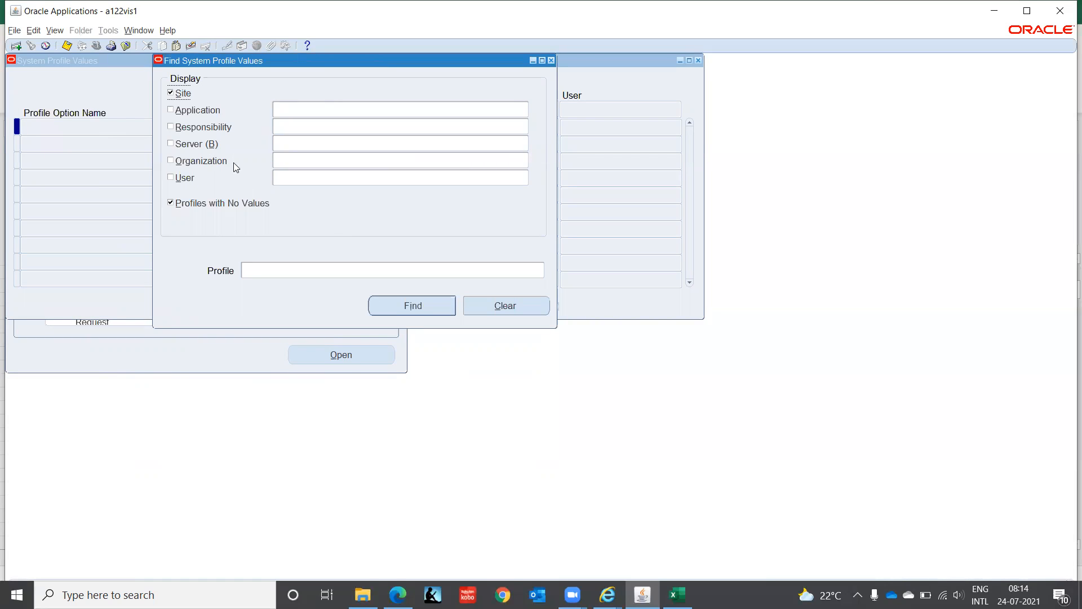
{"action": "left_click", "coordinate": [170, 127]}
{"action": "left_click", "coordinate": [290, 128]}
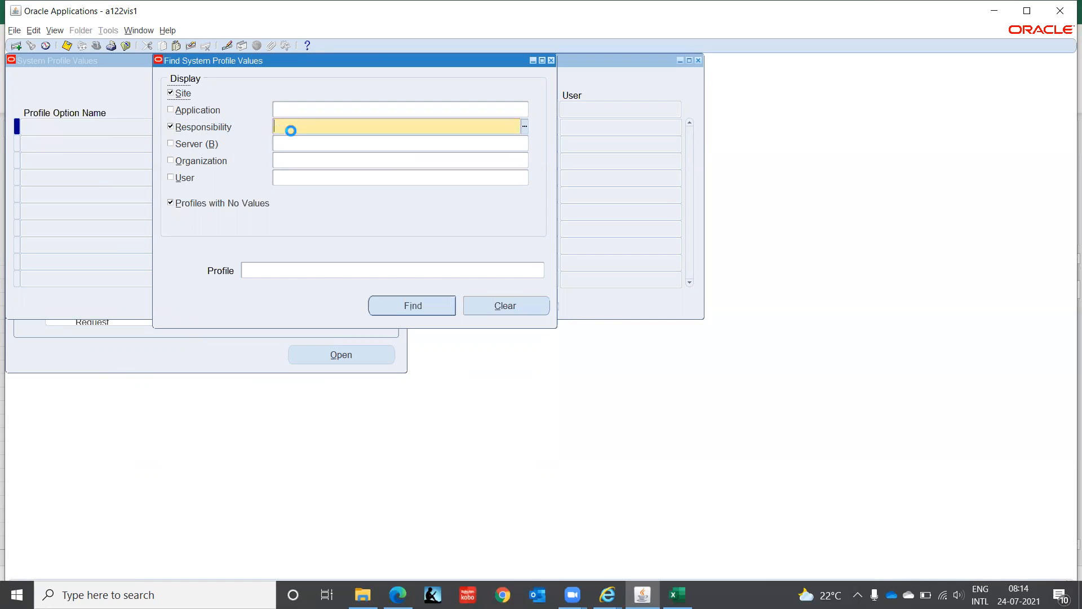
{"action": "type", "text": "Cash Manageme"}
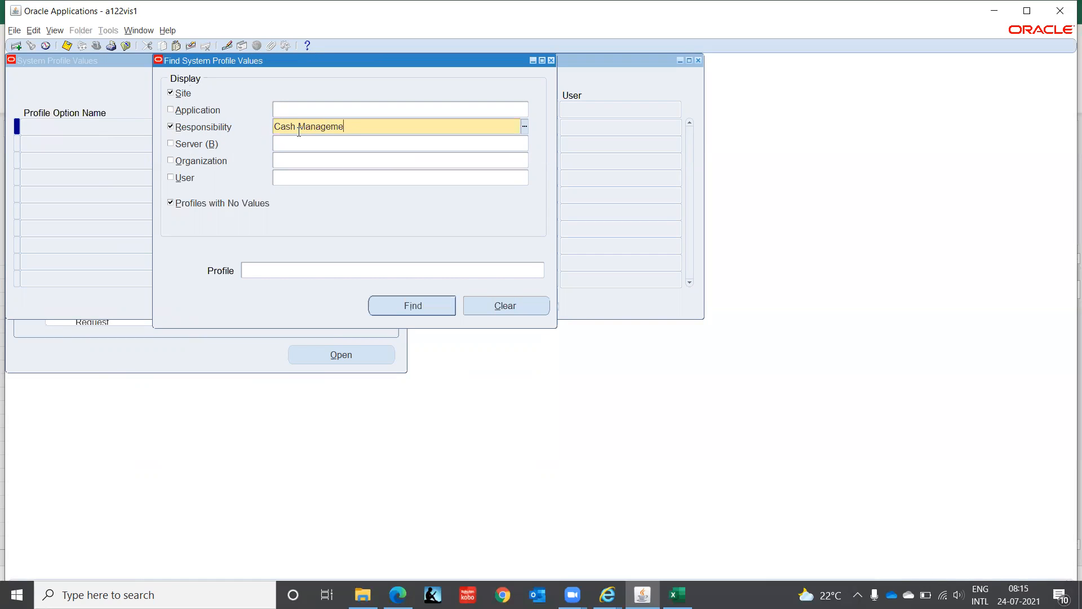
{"action": "type", "text": "nt, IT"}
{"action": "key", "text": "Tab"}
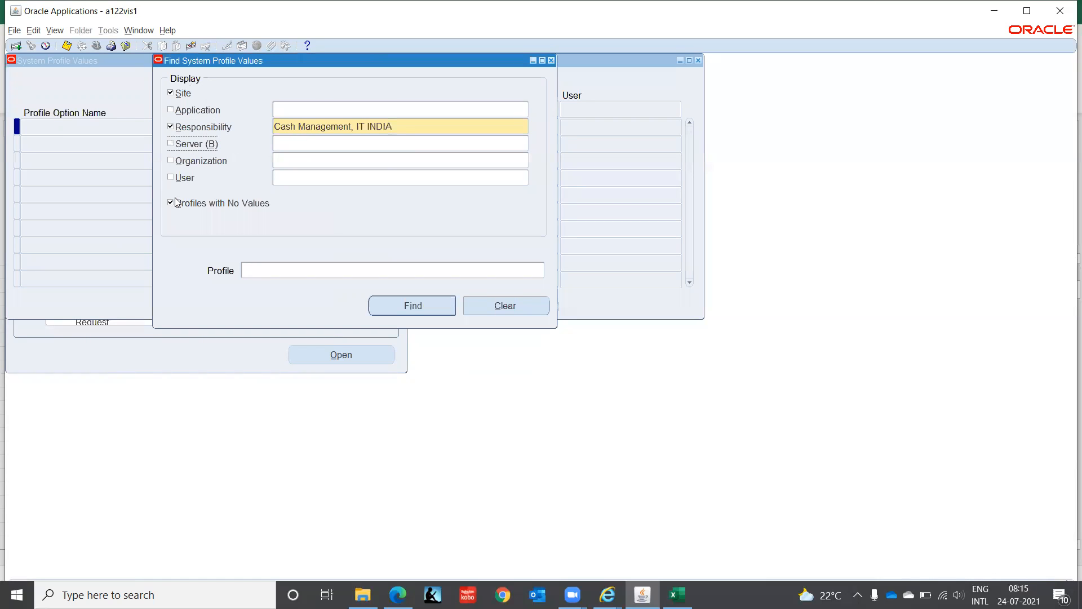
- Find the profiles matching HR%Secu% and set HR: Security Profile to IT Corporation(India) at responsibility level
{"action": "left_click", "coordinate": [271, 270]}
{"action": "type", "text": "HR%S"}
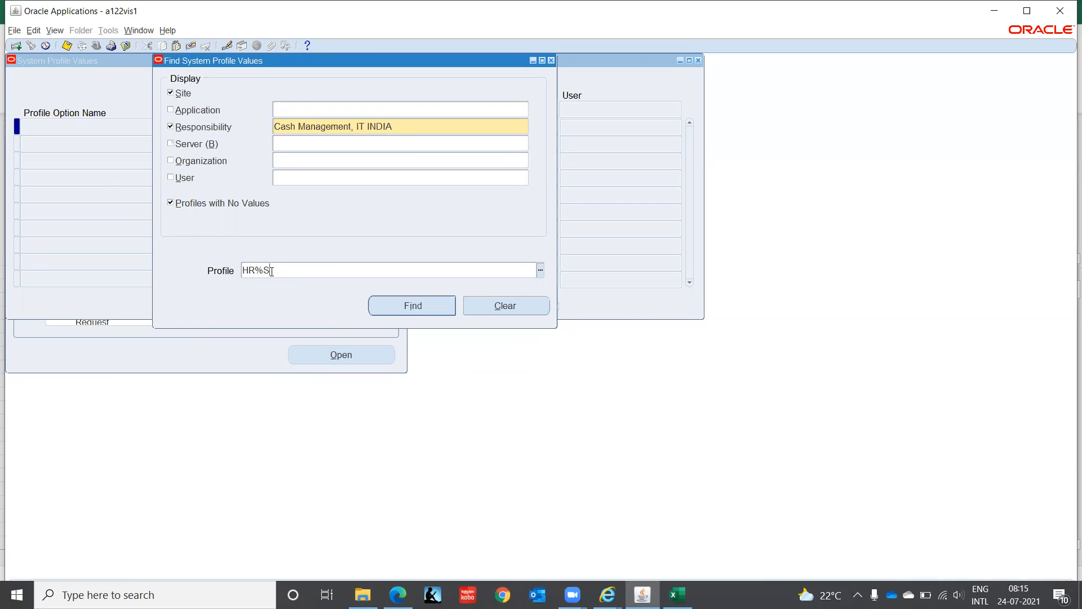
{"action": "type", "text": "ecu%"}
{"action": "key", "text": "Return"}
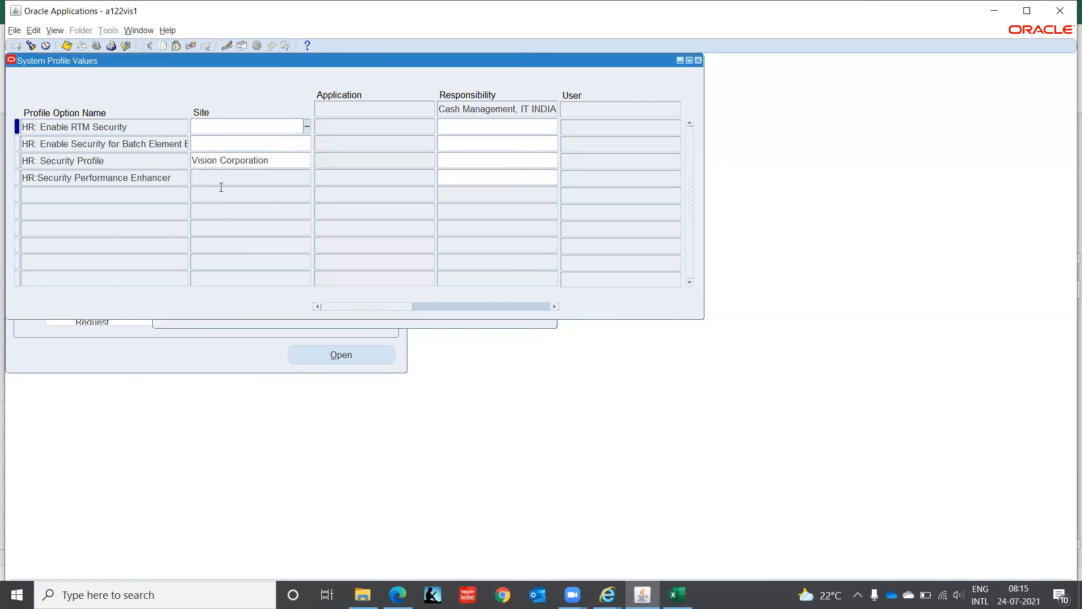
{"action": "left_click", "coordinate": [474, 160]}
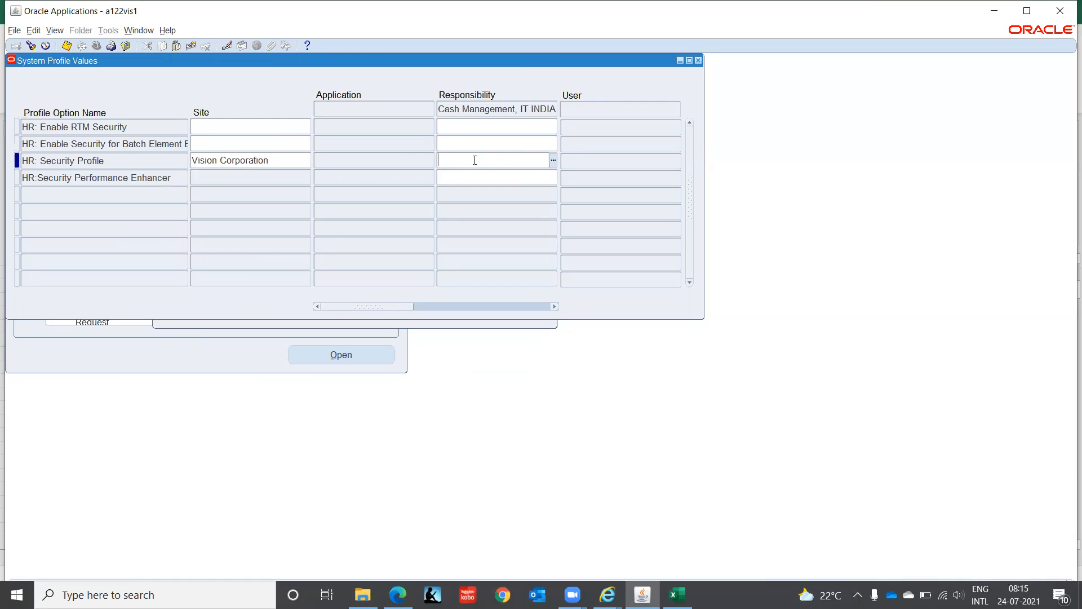
{"action": "type", "text": "IT Ed"}
{"action": "key", "text": "Tab"}
{"action": "key", "text": "shift+Tab"}
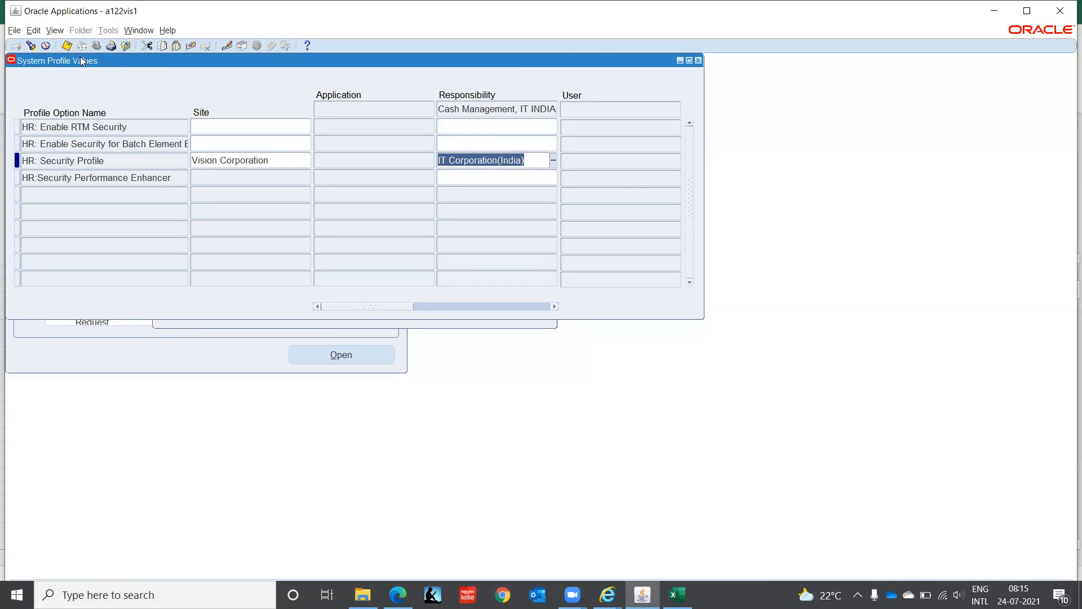
- Find the profiles matching HR%Busi% and check the responsibility-level value of HR:Business Group
{"action": "left_click", "coordinate": [30, 45]}
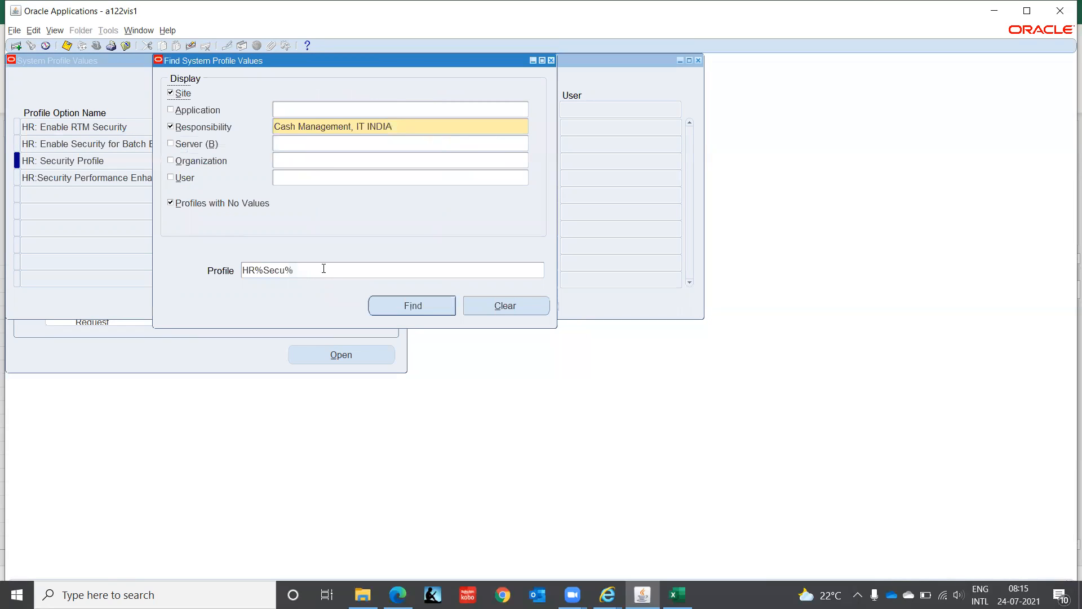
{"action": "left_click", "coordinate": [323, 268]}
{"action": "key", "text": "BackSpace"}
{"action": "key", "text": "BackSpace"}
{"action": "key", "text": "BackSpace"}
{"action": "key", "text": "BackSpace"}
{"action": "type", "text": "Busi"}
{"action": "key", "text": "Return"}
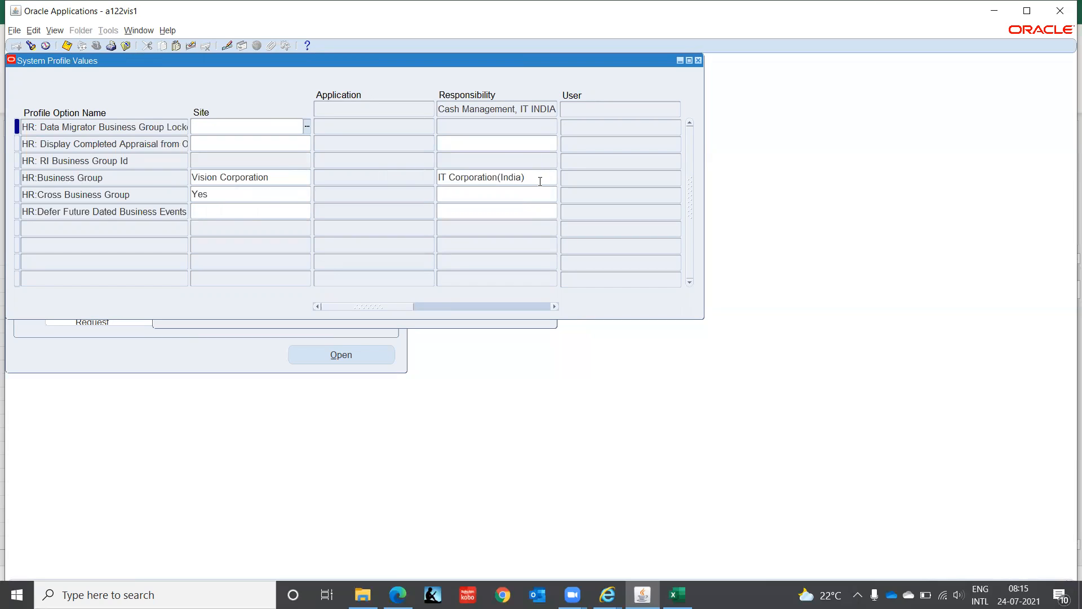
{"action": "left_click", "coordinate": [540, 177]}
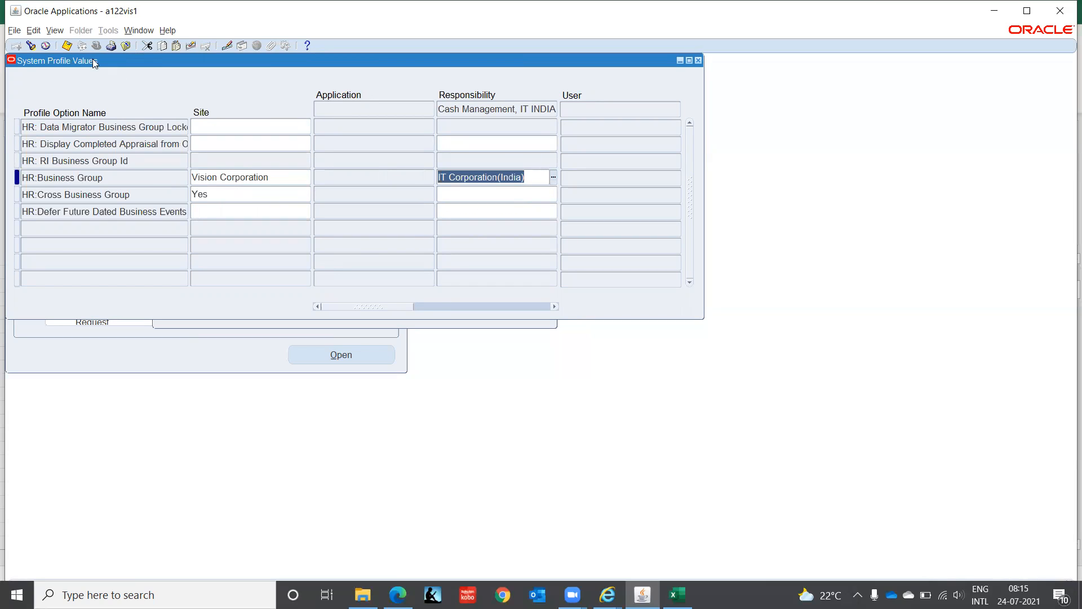
- Find the profiles matching GL%Ledg% and set GL Ledger Name to IT INDIA LEDGER(INR) at responsibility level
{"action": "left_click", "coordinate": [31, 46]}
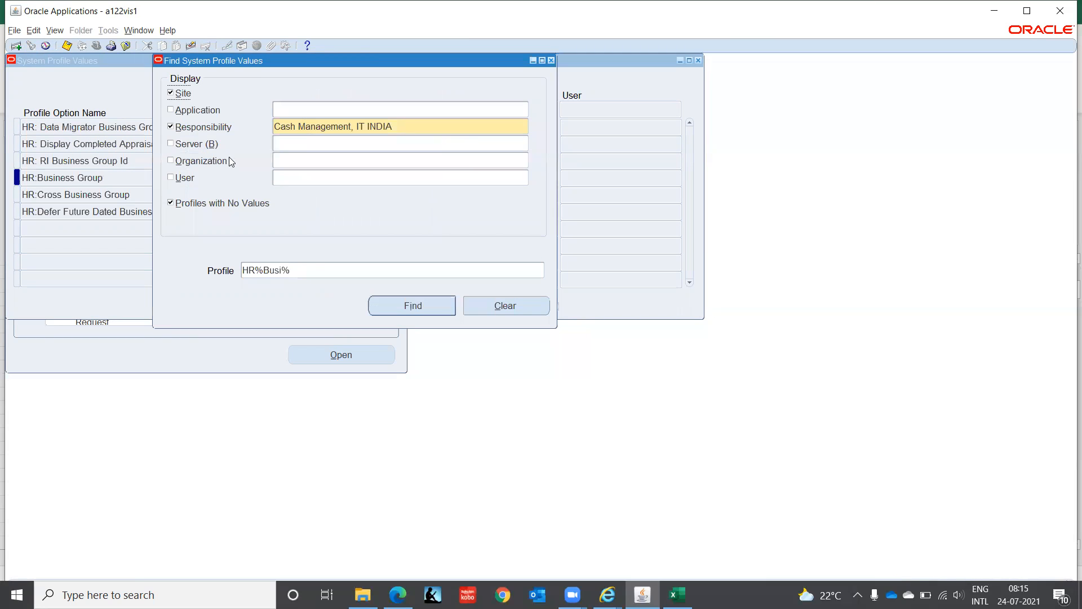
{"action": "left_click", "coordinate": [310, 270]}
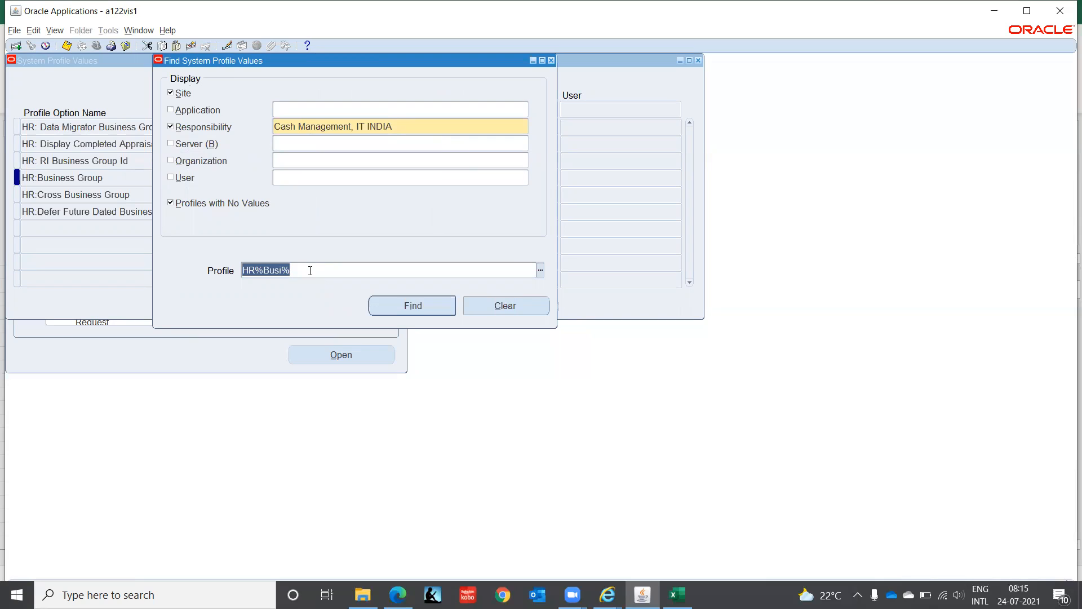
{"action": "type", "text": "GL%Ledg%"}
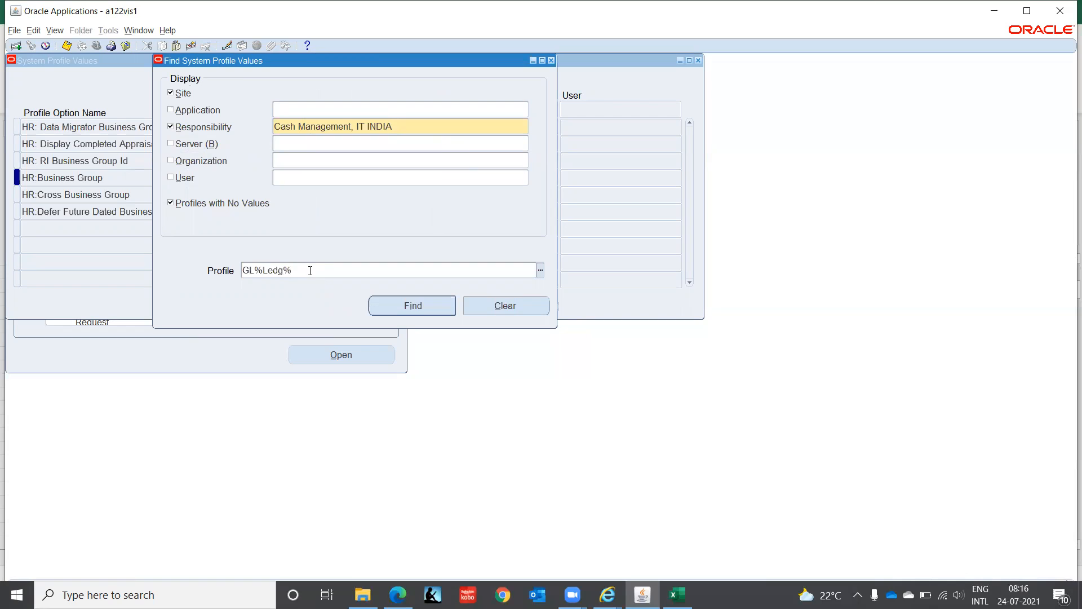
{"action": "key", "text": "Return"}
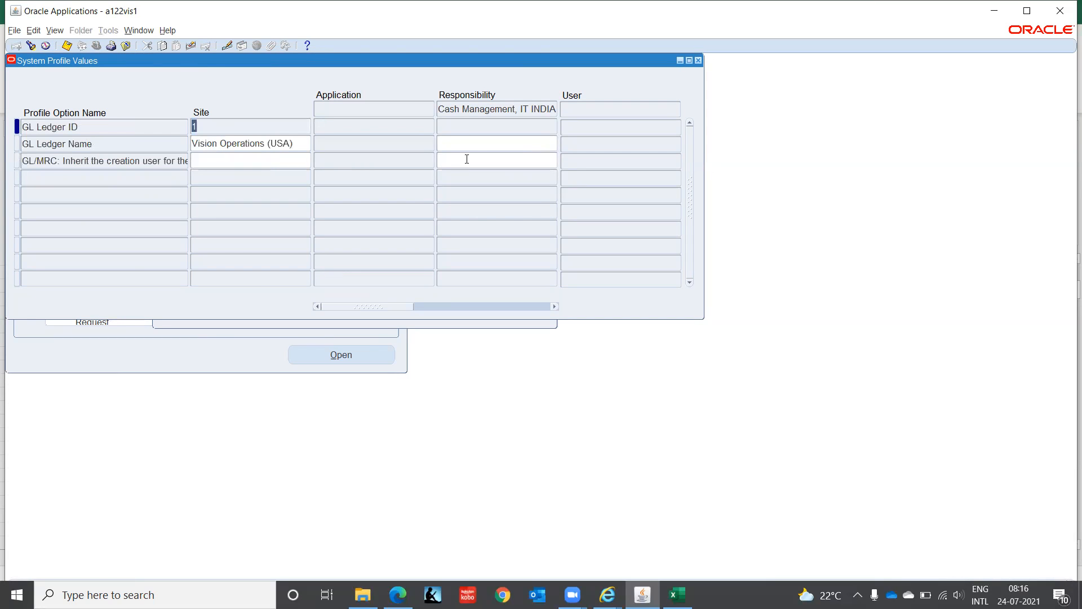
{"action": "left_click", "coordinate": [467, 141]}
{"action": "key", "text": "ctrl+l"}
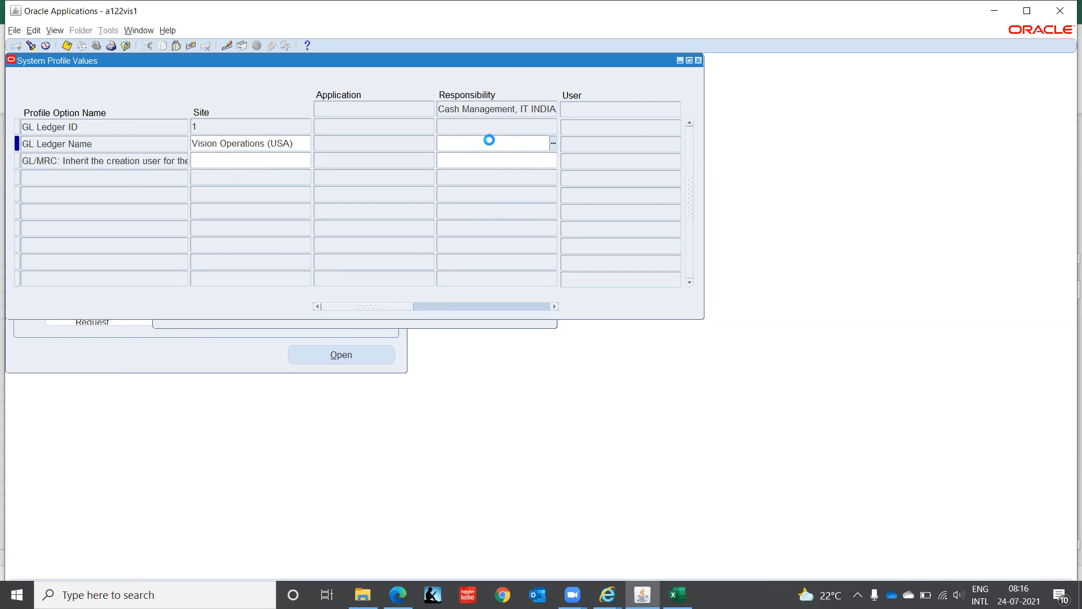
{"action": "type", "text": "it INDIA LEDGER(INR)%"}
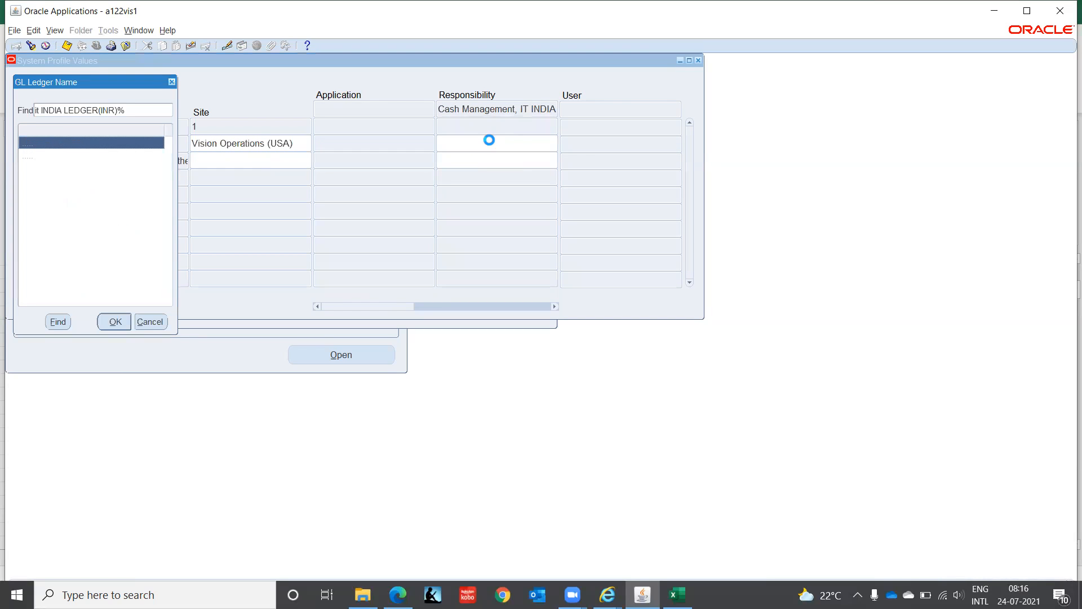
{"action": "key", "text": "Return"}
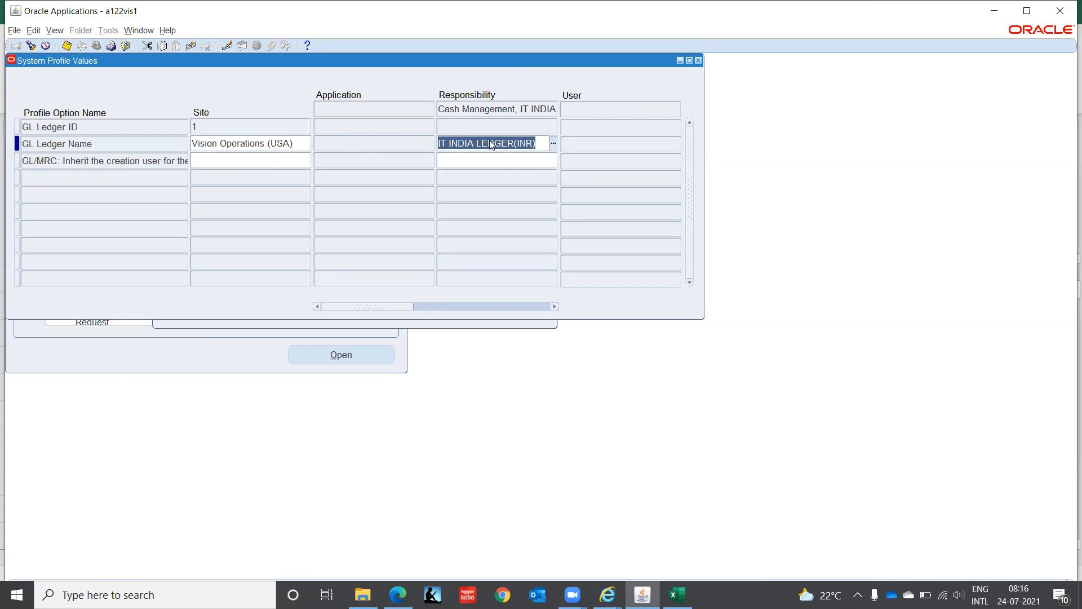
- Find the system profiles matching MO%Op% for the responsibility Cash Management, IT INDIA
{"action": "left_click", "coordinate": [31, 45]}
{"action": "left_click", "coordinate": [317, 268]}
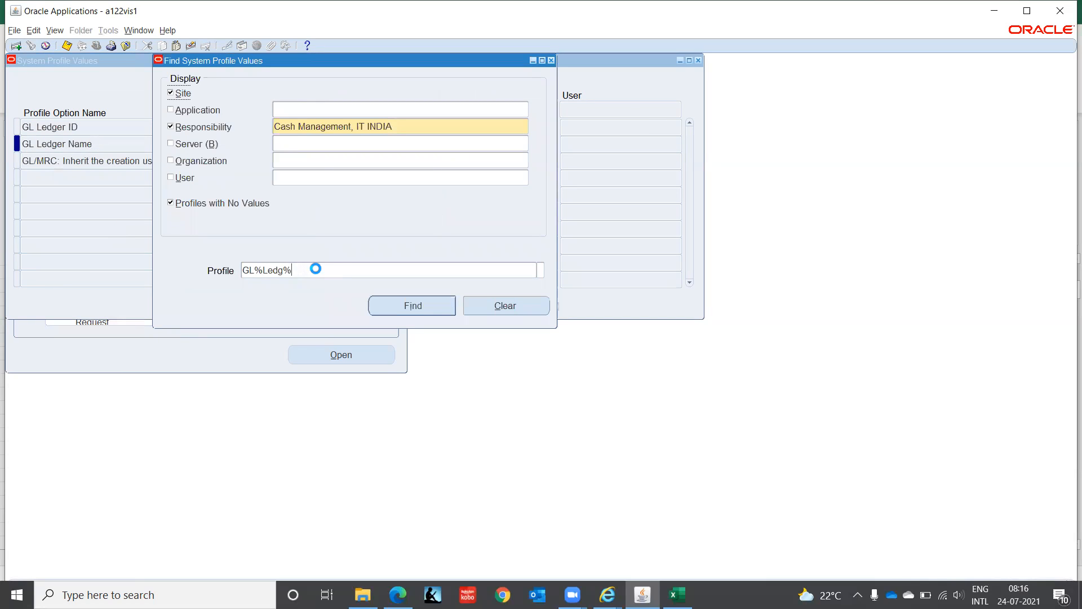
{"action": "type", "text": "MO%Op%"}
{"action": "key", "text": "Return"}
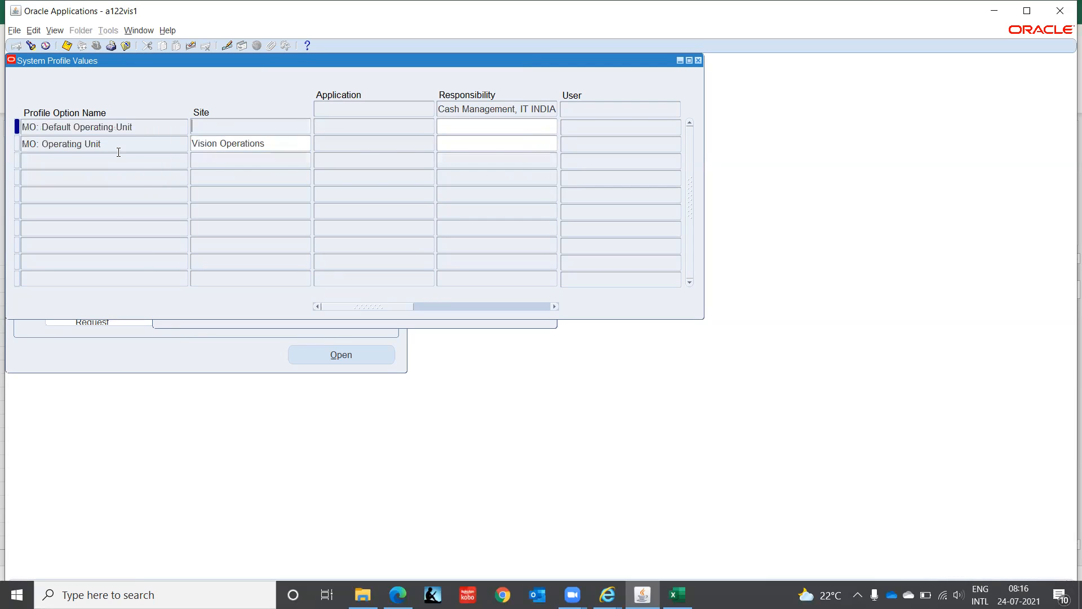
- Set MO: Operating Unit to IT Private Limited(OU) at responsibility level and close the system profile values
{"action": "left_click", "coordinate": [466, 143]}
{"action": "type", "text": "IT"}
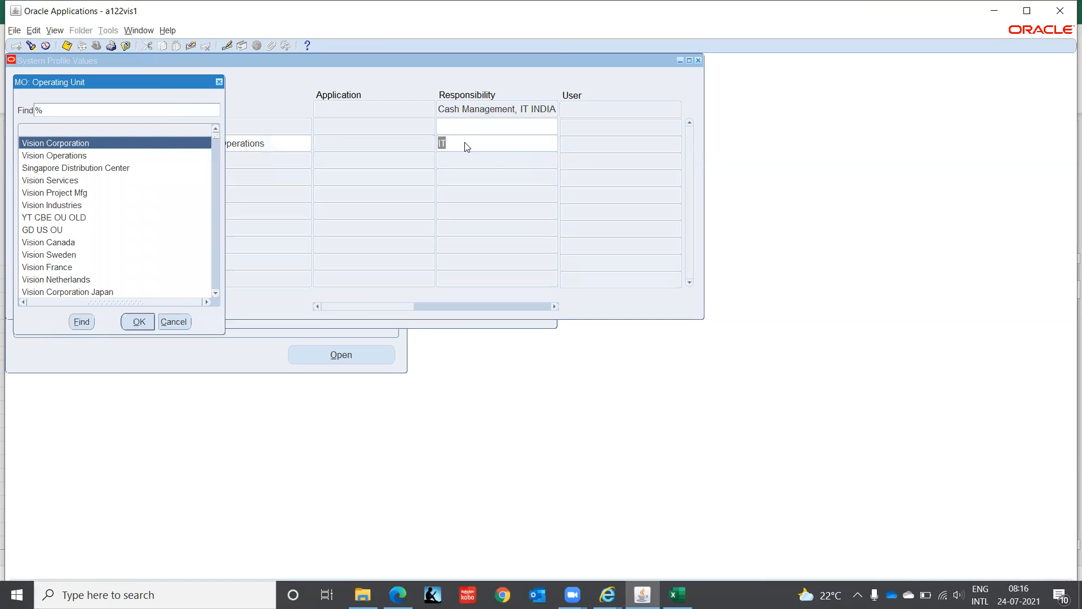
{"action": "type", "text": "it"}
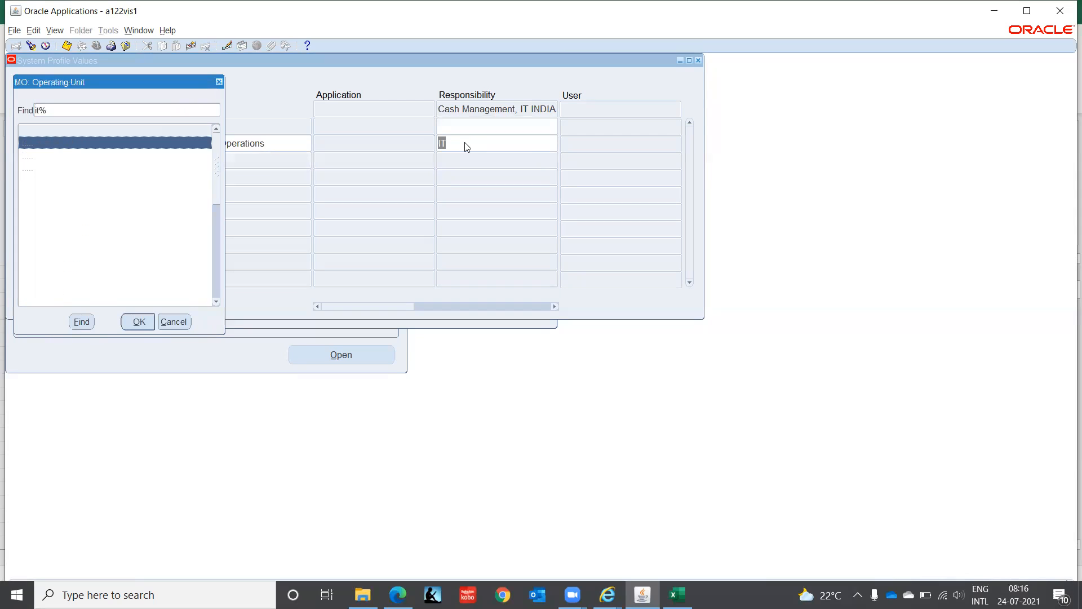
{"action": "key", "text": "Down"}
{"action": "key", "text": "Down"}
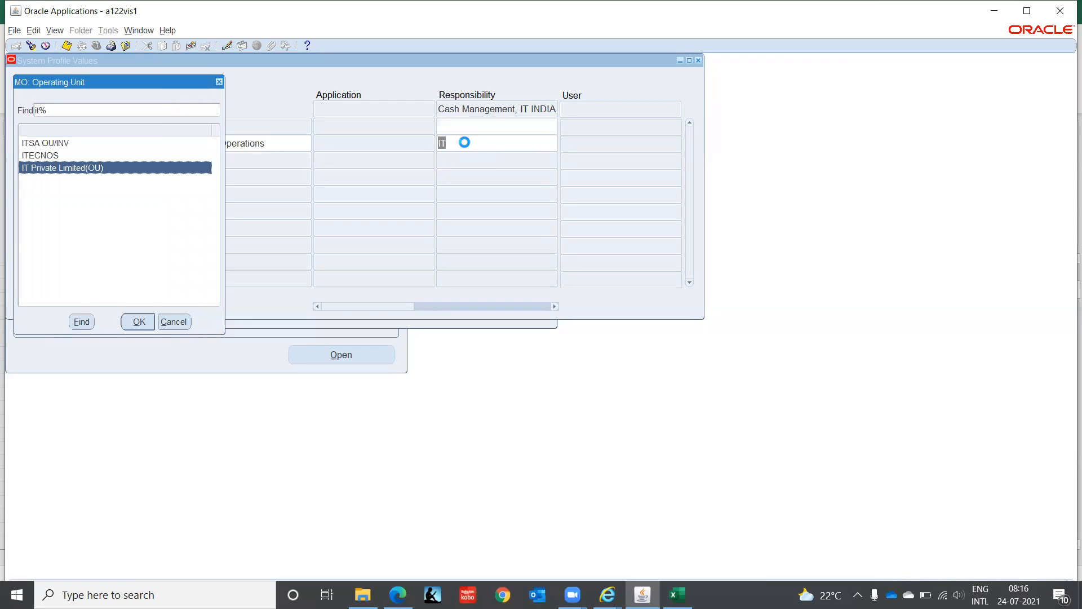
{"action": "key", "text": "Return"}
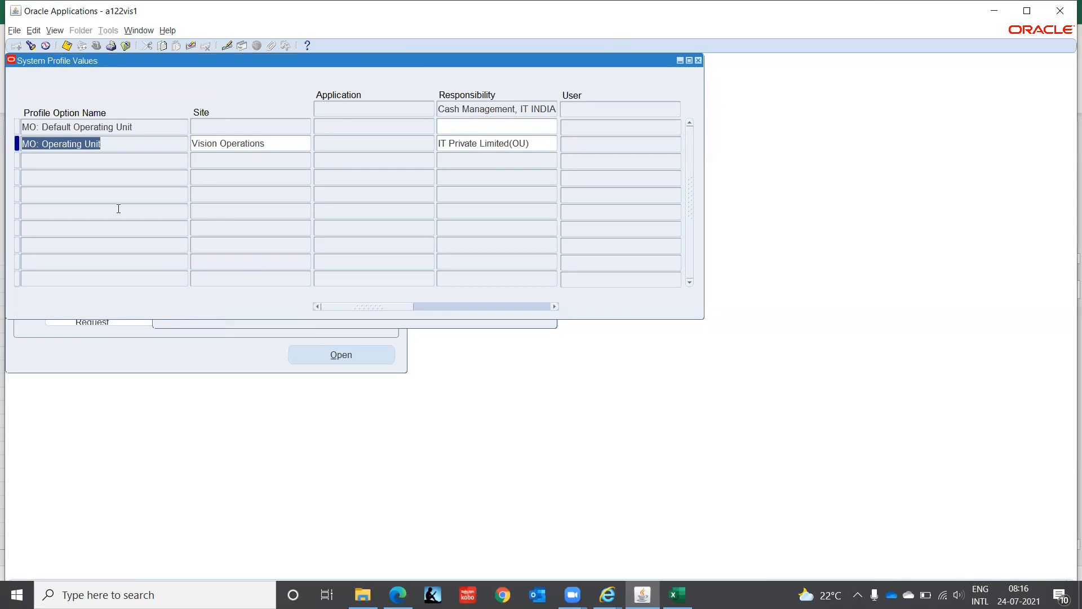
{"action": "left_click", "coordinate": [699, 62]}
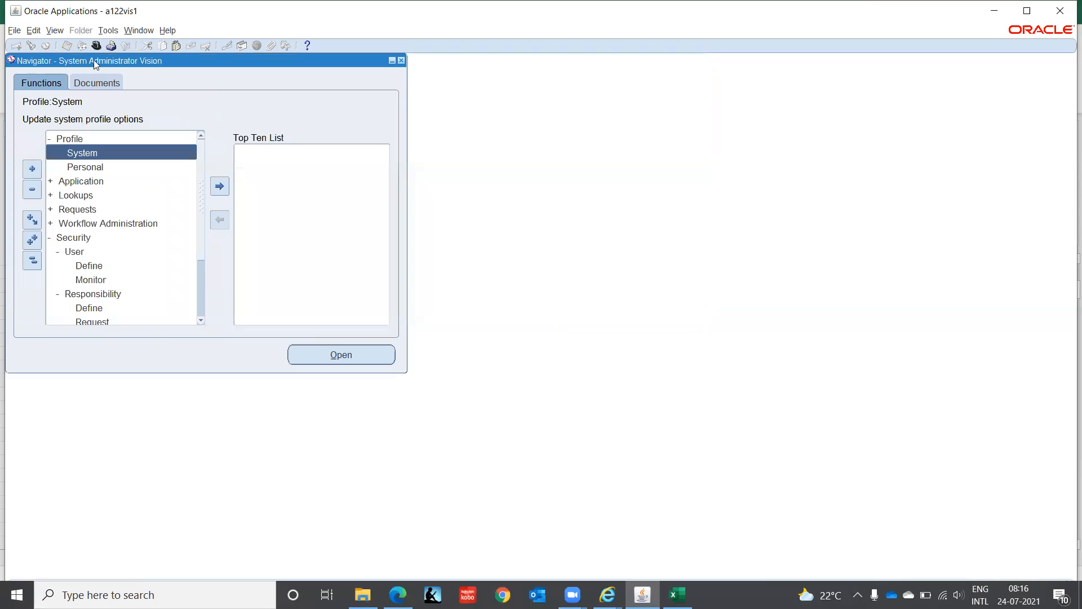
- Switch to the Cash Management, IT INDIA responsibility
{"action": "left_click", "coordinate": [95, 49]}
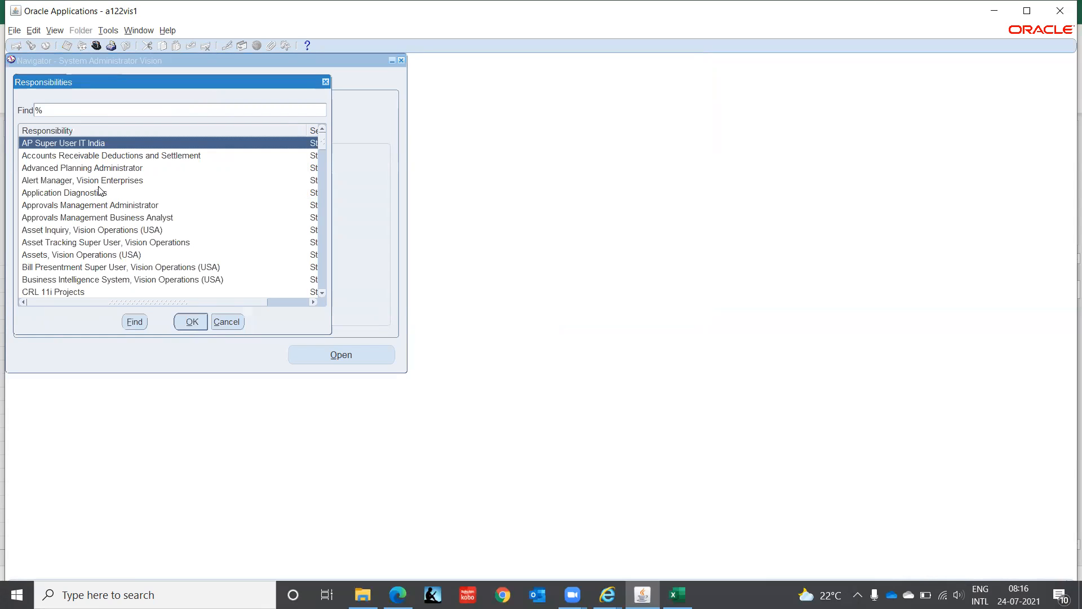
{"action": "type", "text": "c"}
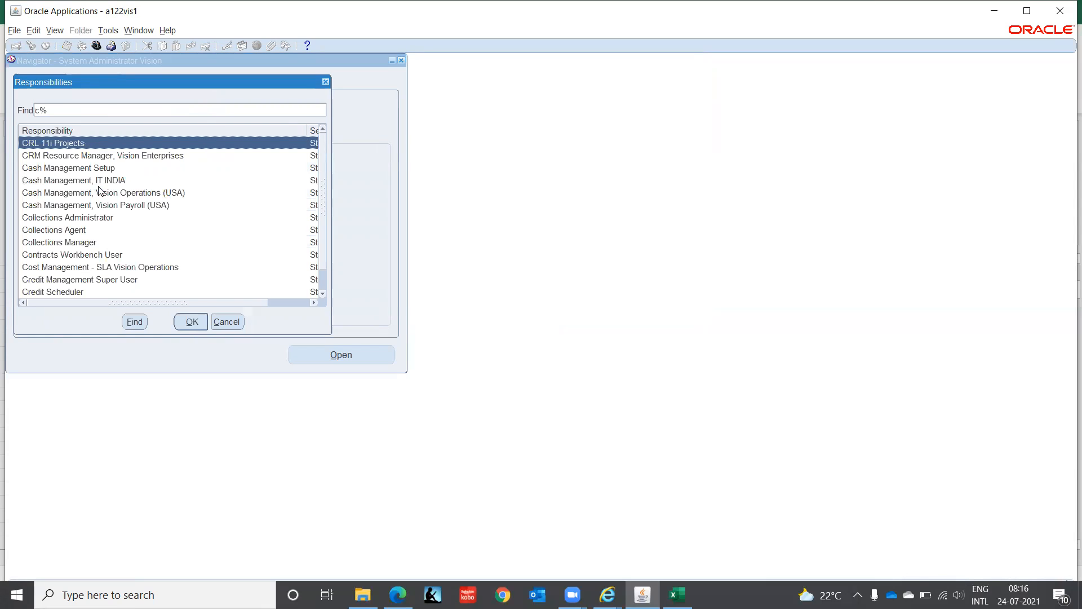
{"action": "type", "text": "ash Management"}
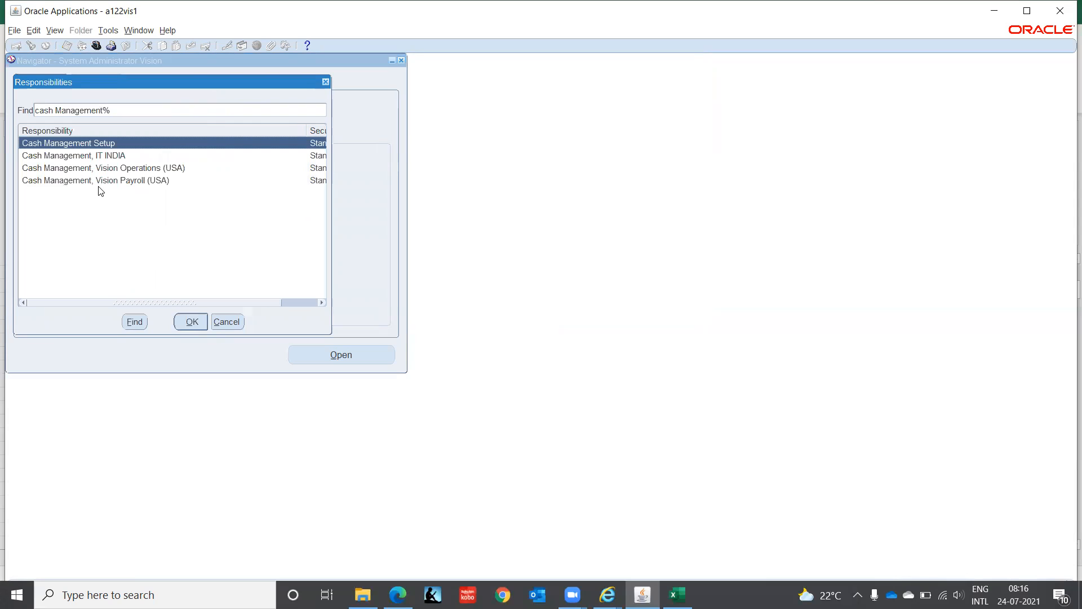
{"action": "key", "text": "Down"}
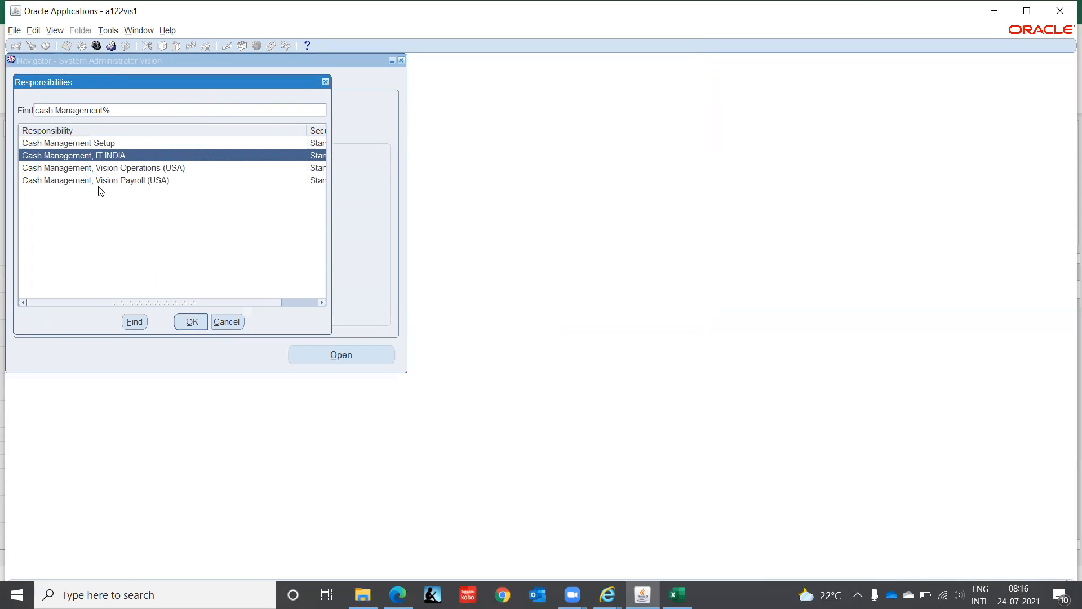
{"action": "double_click", "coordinate": [97, 184]}
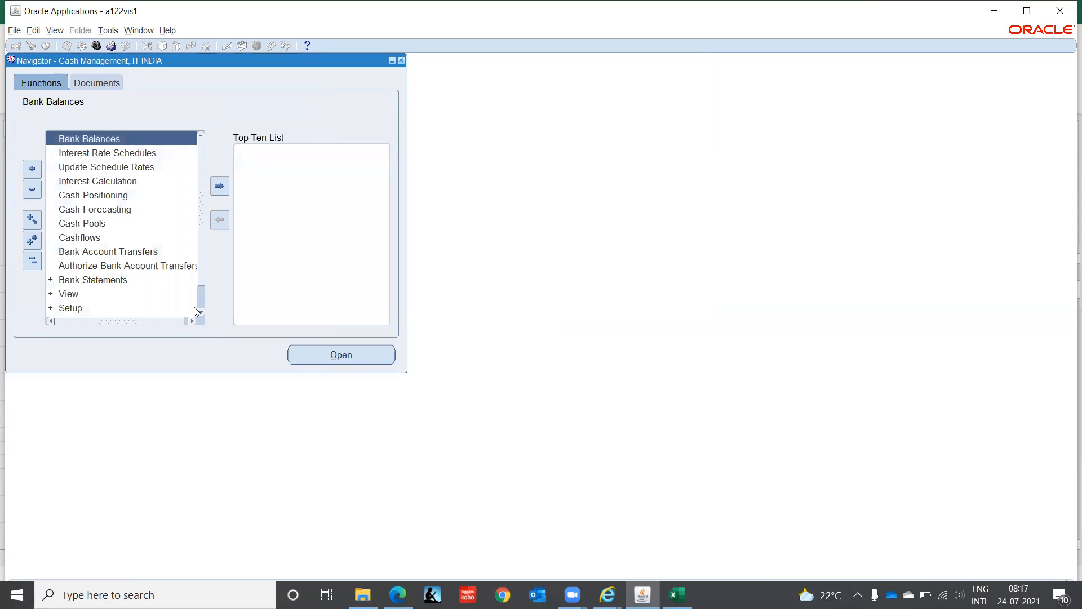
- Expand the Setup functions of Cash Management and look through their groups
{"action": "scroll", "coordinate": [200, 273], "scroll_direction": "down", "scroll_amount": 2}
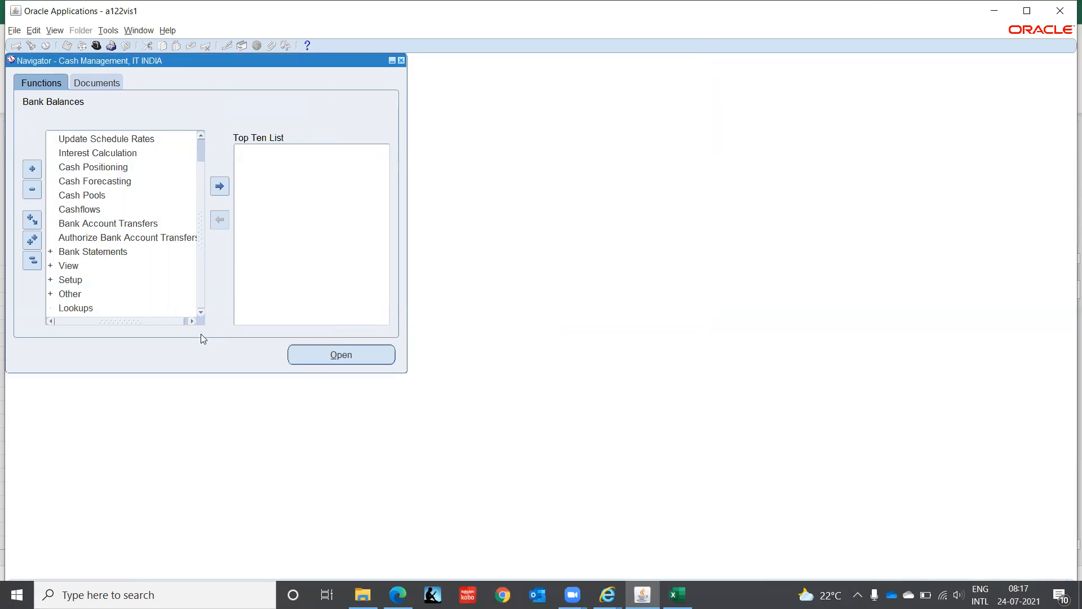
{"action": "left_click", "coordinate": [59, 281]}
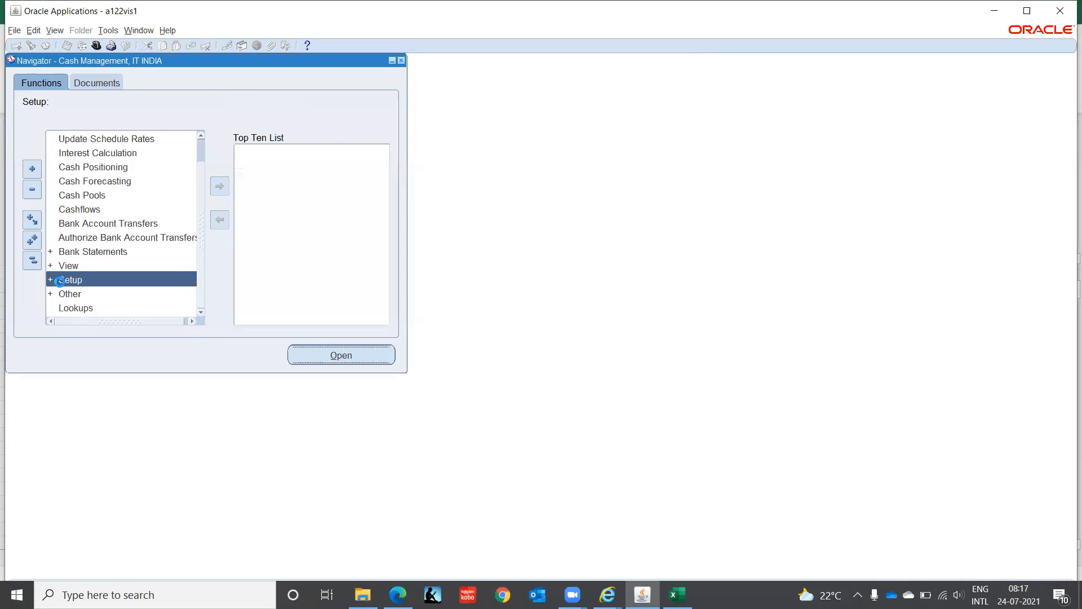
{"action": "key", "text": "Down"}
{"action": "key", "text": "Down"}
{"action": "key", "text": "Down"}
{"action": "key", "text": "Down"}
{"action": "key", "text": "Down"}
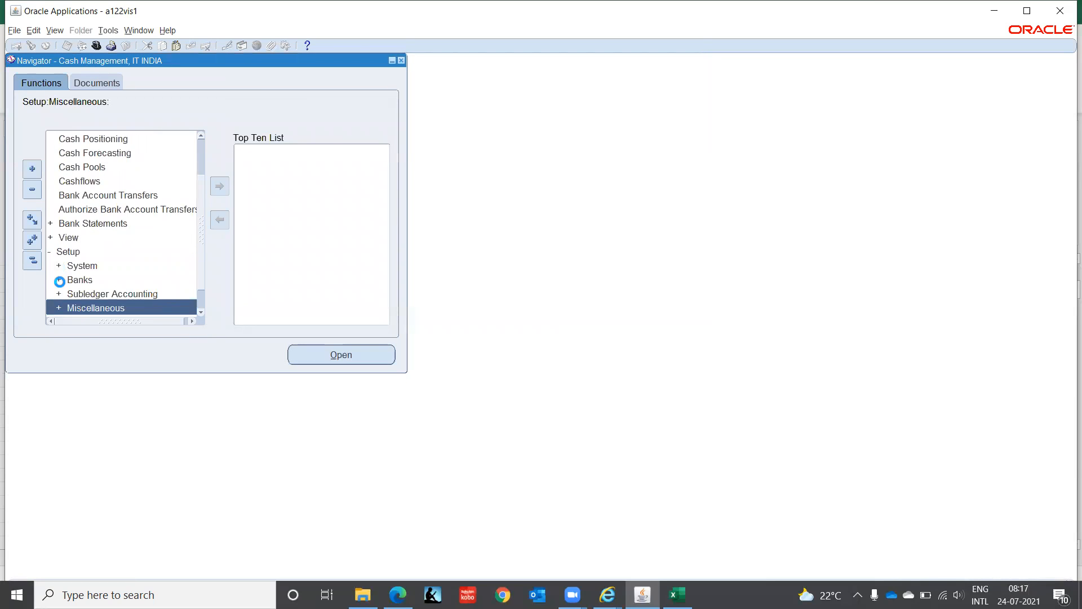
{"action": "key", "text": "Up"}
{"action": "key", "text": "Up"}
{"action": "key", "text": "Up"}
{"action": "key", "text": "Up"}
{"action": "key", "text": "Up"}
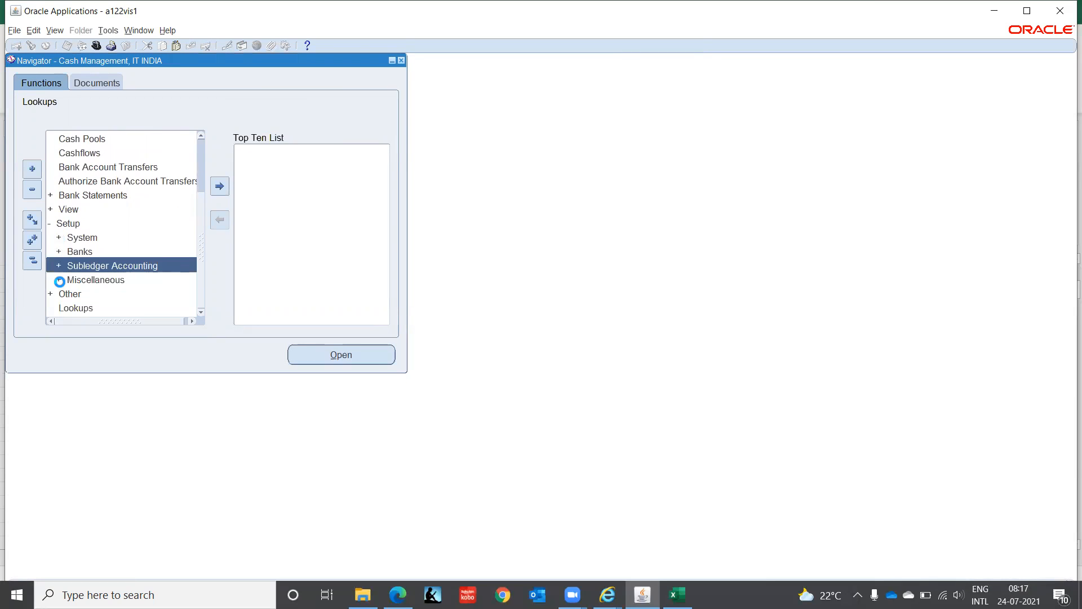
- Expand Banks under Setup and look through the bank setup functions
{"action": "key", "text": "Down"}
{"action": "key", "text": "Return"}
{"action": "key", "text": "Down"}
{"action": "key", "text": "Down"}
{"action": "key", "text": "Down"}
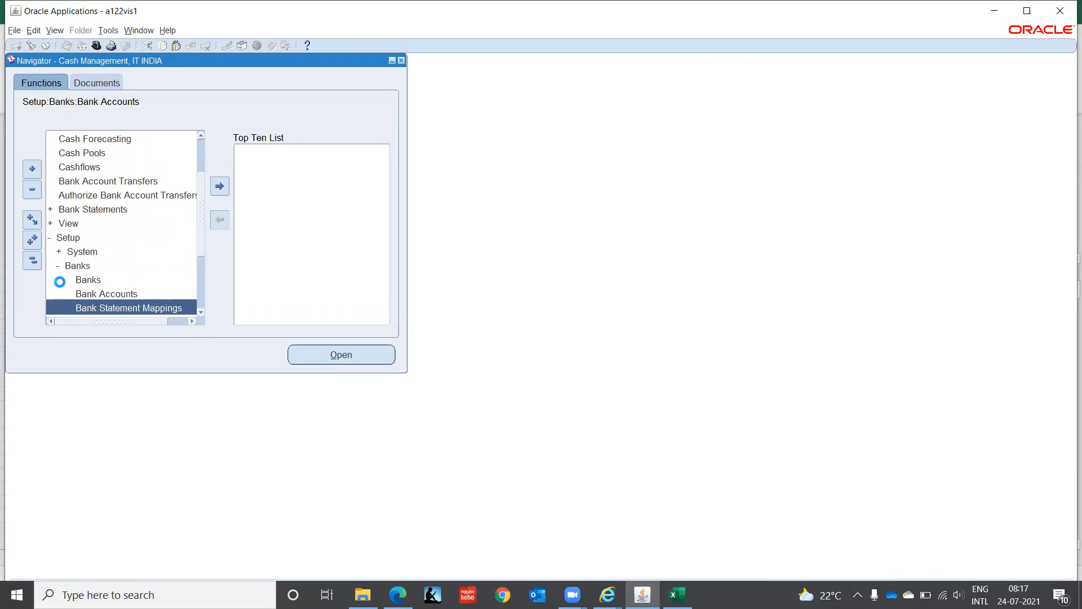
{"action": "key", "text": "Down"}
{"action": "key", "text": "Down"}
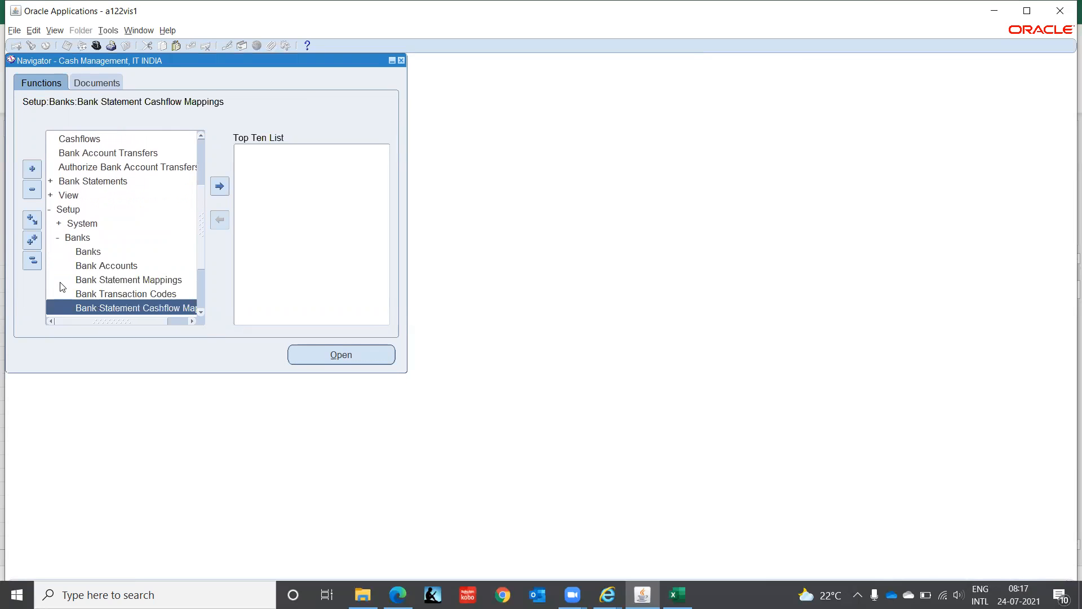
- Start a new single request and bring up the reports available to Cash Management, IT INDIA
{"action": "left_click", "coordinate": [54, 30]}
{"action": "left_click", "coordinate": [80, 198]}
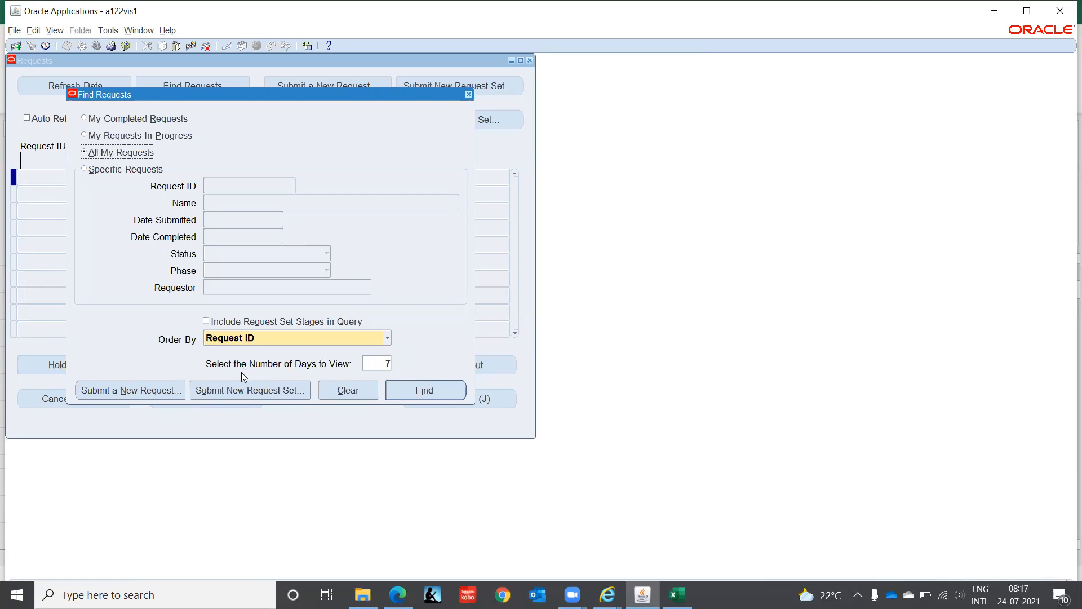
{"action": "left_click", "coordinate": [146, 390]}
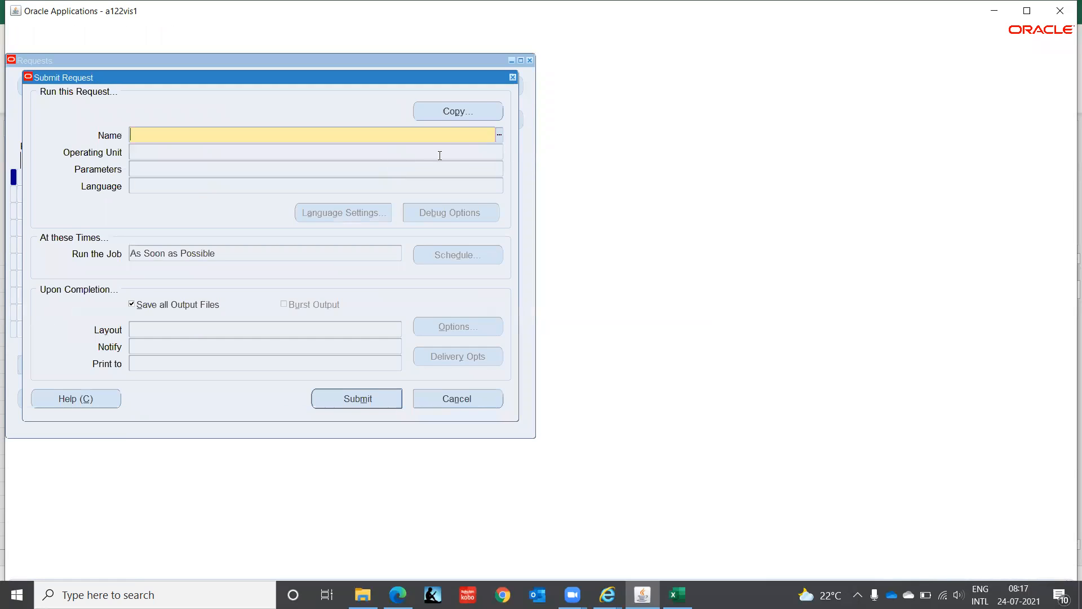
{"action": "left_click", "coordinate": [499, 135]}
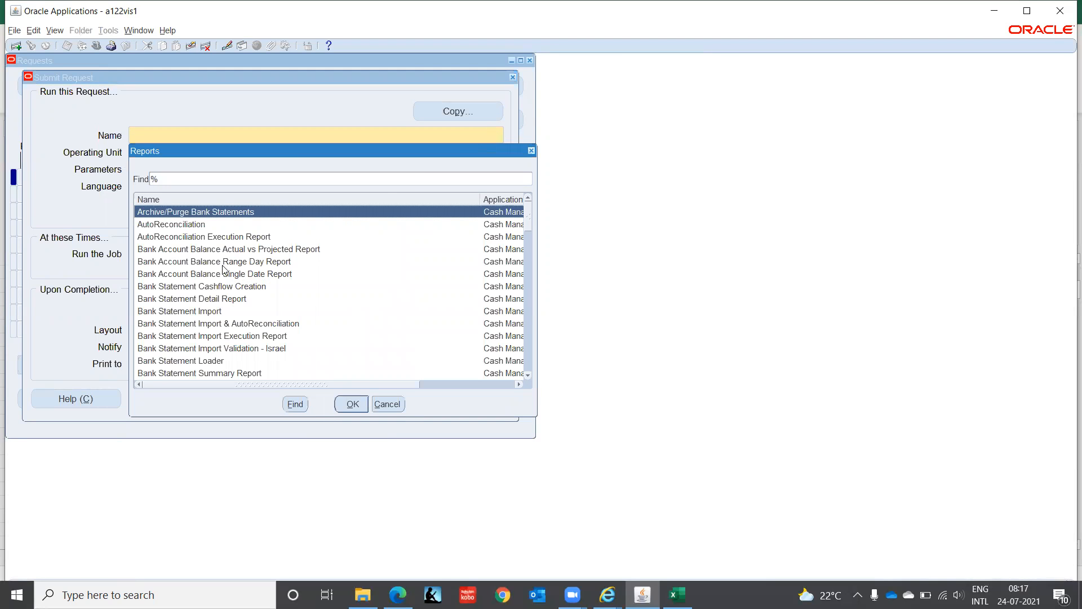
- Filter the available reports to names beginning with c and look through them
{"action": "left_click", "coordinate": [204, 262]}
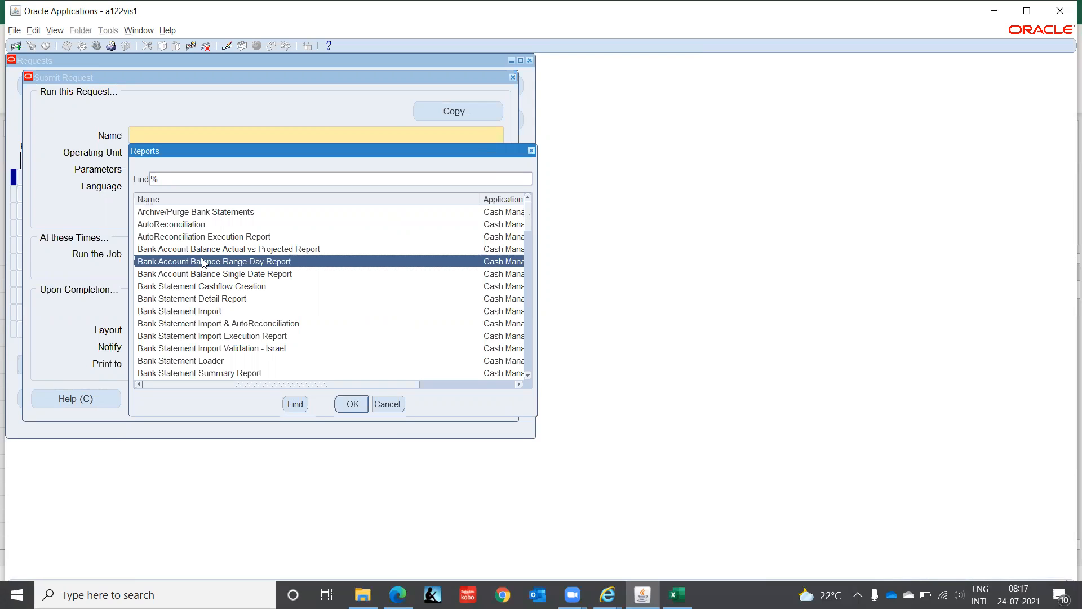
{"action": "type", "text": "c"}
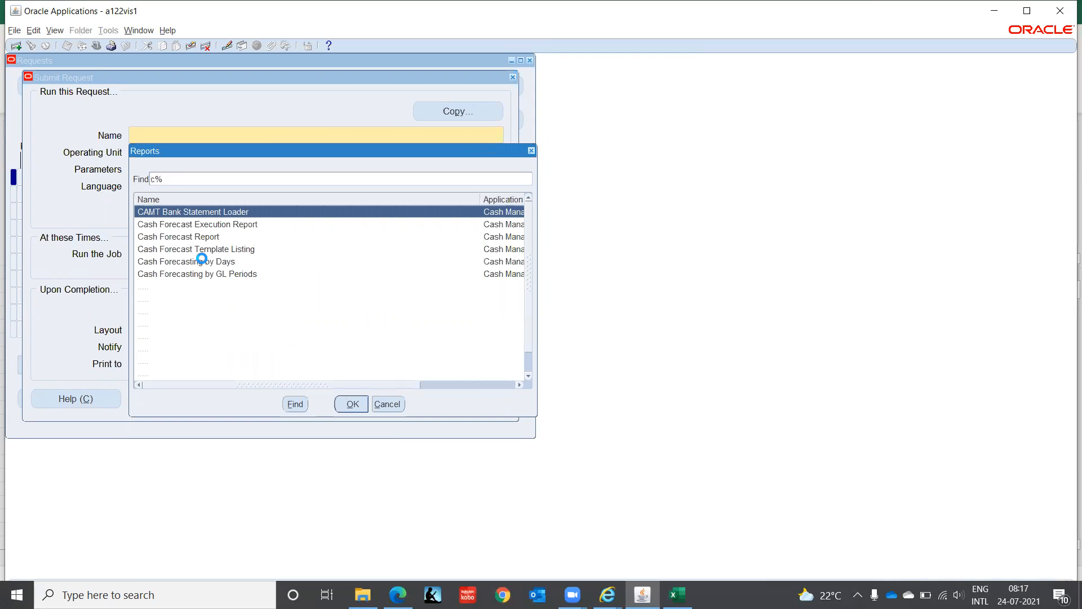
{"action": "key", "text": "Down"}
{"action": "key", "text": "Down"}
{"action": "key", "text": "Down"}
{"action": "key", "text": "Down"}
{"action": "key", "text": "Down"}
{"action": "key", "text": "Down"}
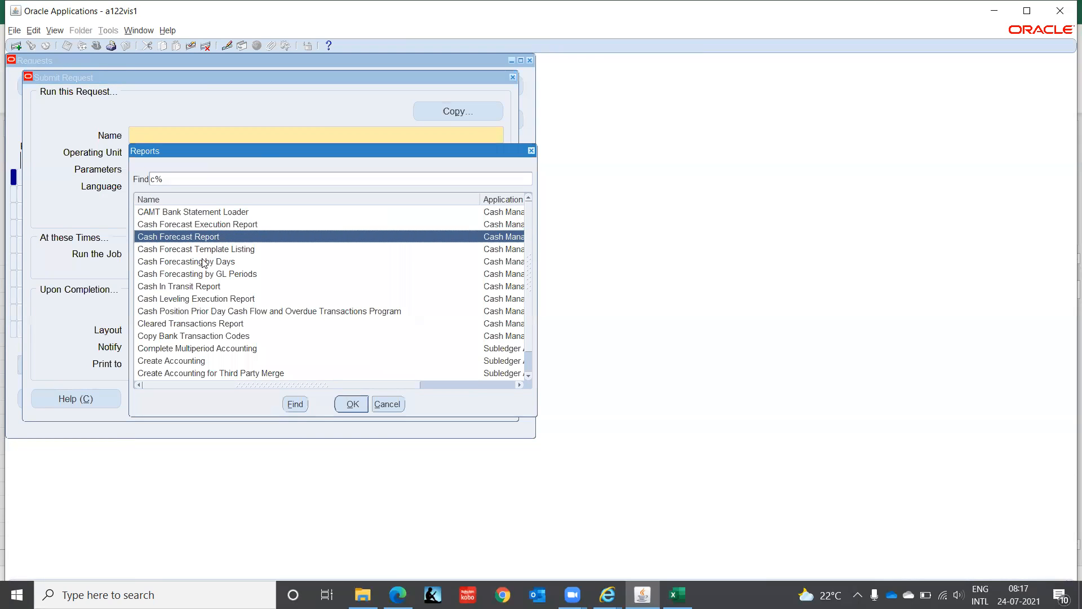
{"action": "key", "text": "Down"}
{"action": "key", "text": "Down"}
{"action": "key", "text": "Down"}
{"action": "key", "text": "Down"}
{"action": "key", "text": "Down"}
{"action": "key", "text": "Down"}
{"action": "key", "text": "Down"}
{"action": "key", "text": "Down"}
{"action": "key", "text": "Down"}
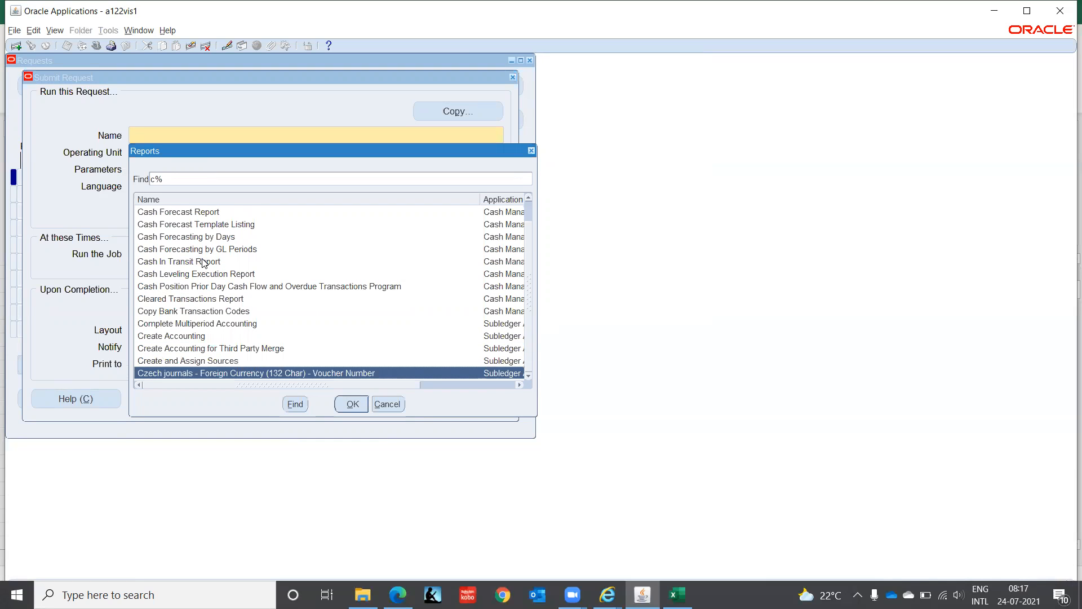
- Search the available reports for %Secu% and leave the report list without choosing one
{"action": "key", "text": "BackSpace"}
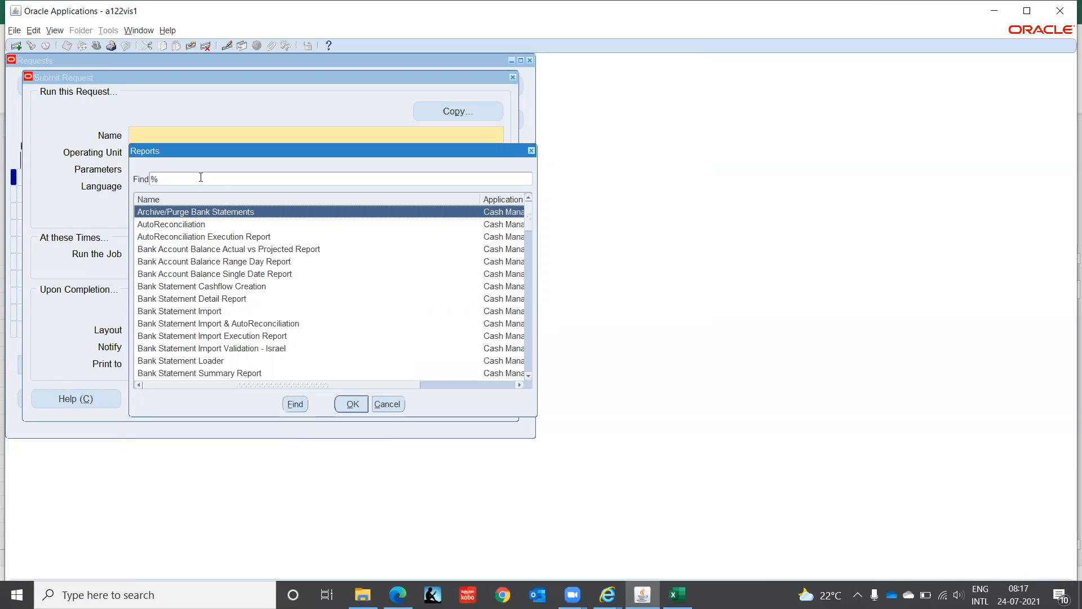
{"action": "type", "text": "Secu%"}
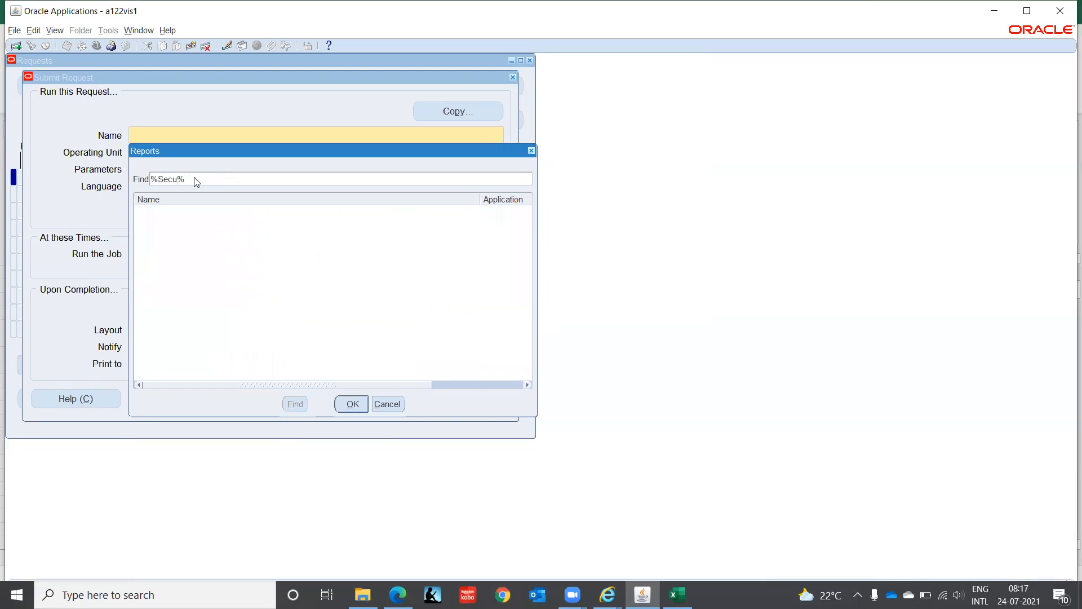
{"action": "left_click", "coordinate": [388, 409]}
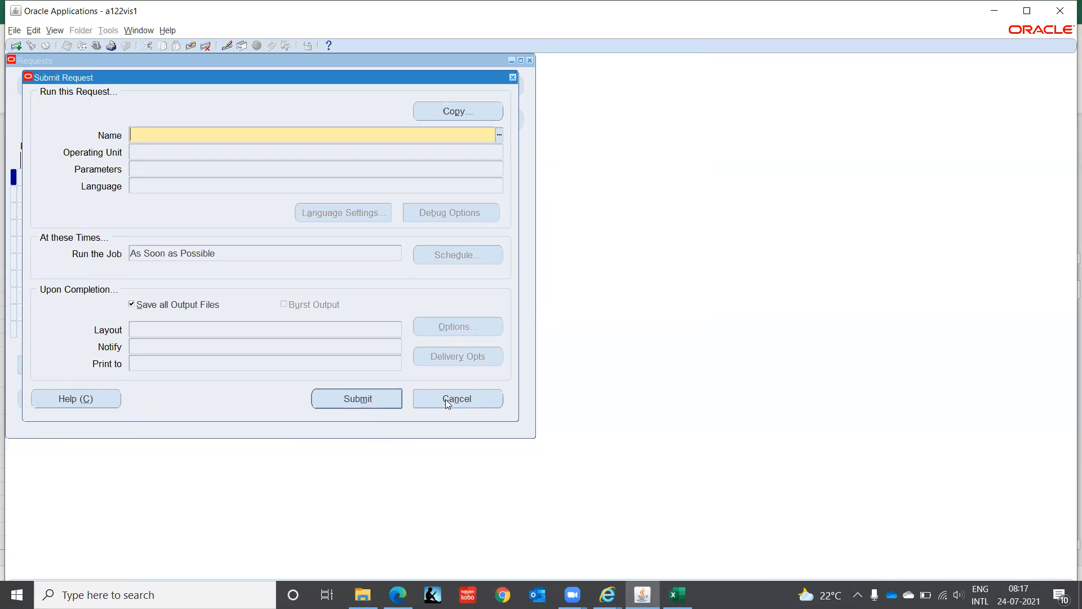
- Look through the full, unfiltered list of reports and close the request form without submitting
{"action": "left_click", "coordinate": [499, 133]}
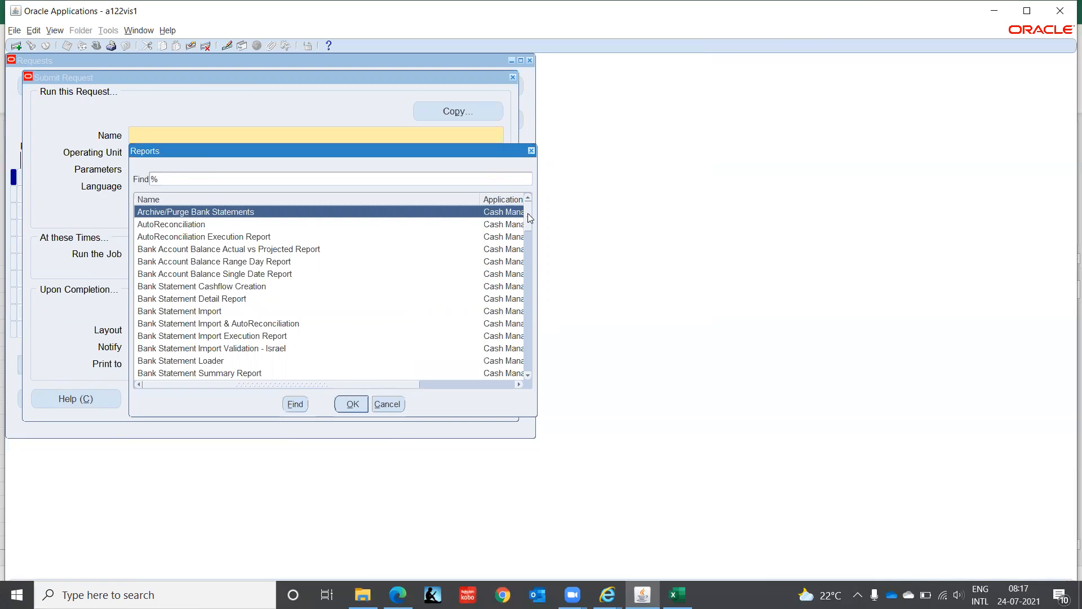
{"action": "left_click_drag", "start_coordinate": [528, 213], "coordinate": [526, 306]}
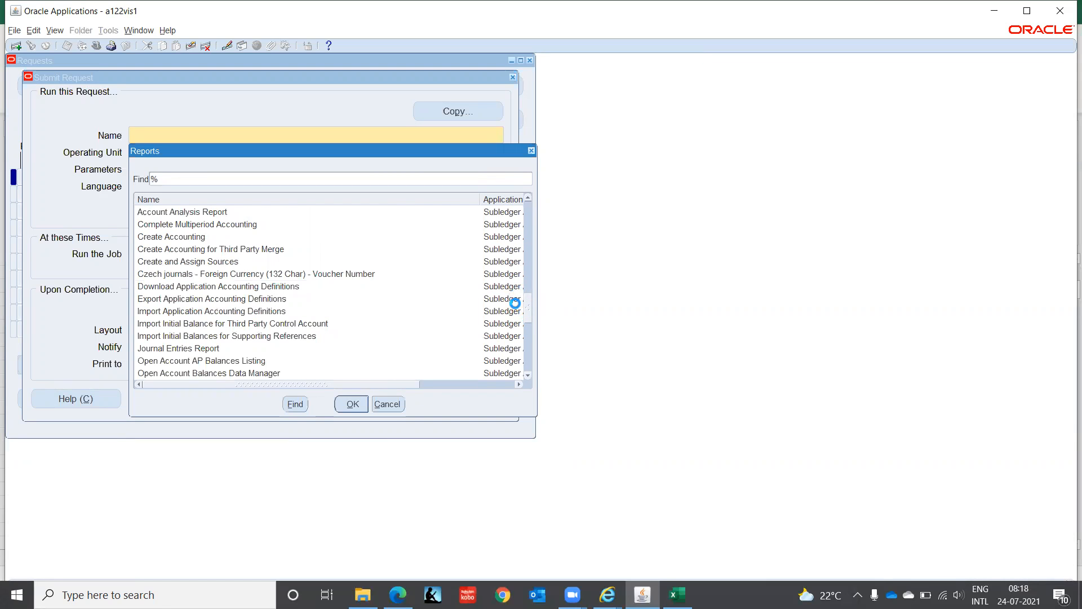
{"action": "left_click_drag", "start_coordinate": [524, 307], "coordinate": [526, 320]}
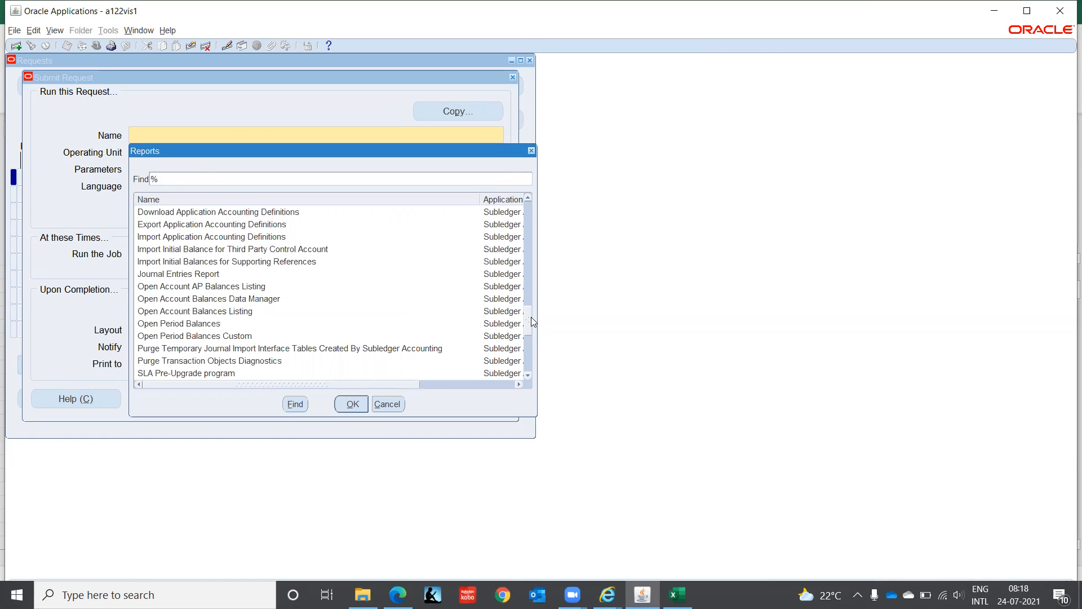
{"action": "mouse_move", "coordinate": [532, 321]}
{"action": "left_mouse_down"}
{"action": "mouse_move", "coordinate": [536, 375]}
{"action": "mouse_move", "coordinate": [542, 303]}
{"action": "left_mouse_up"}
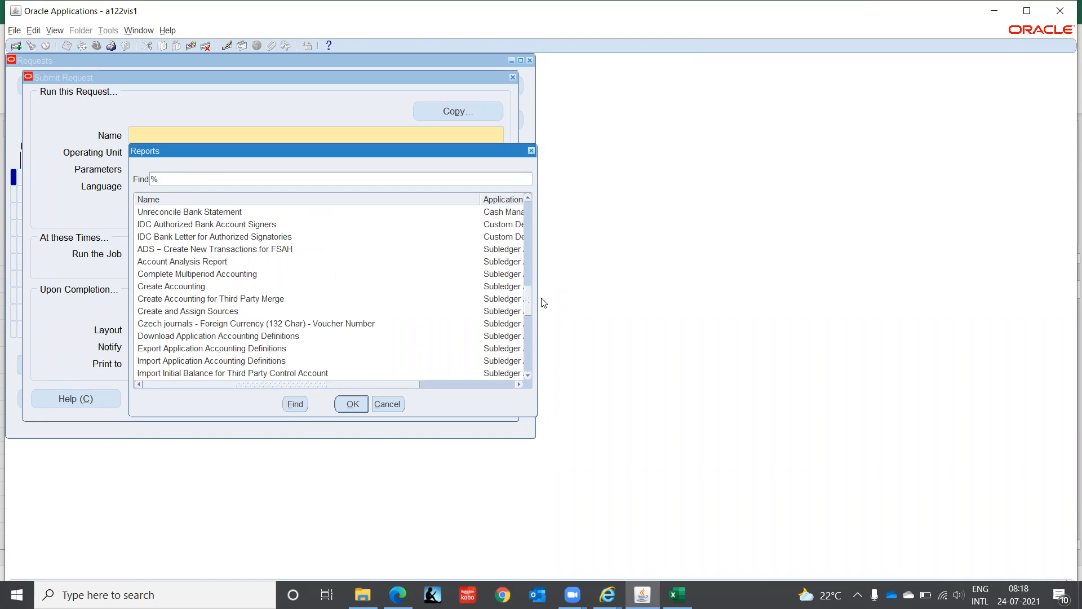
{"action": "left_click_drag", "start_coordinate": [543, 303], "coordinate": [543, 273]}
{"action": "left_click", "coordinate": [387, 404]}
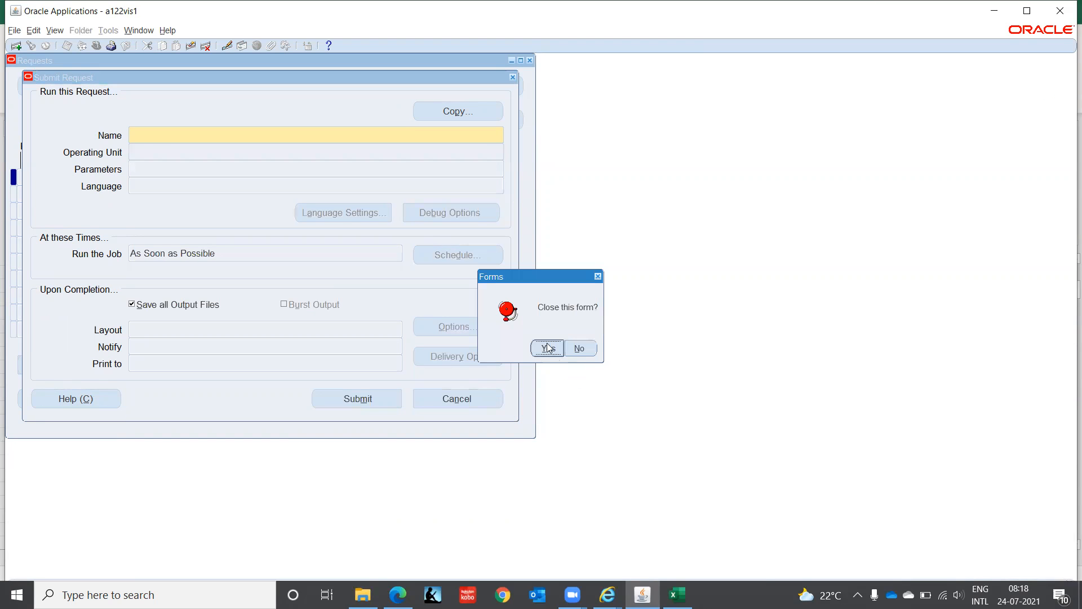
{"action": "left_click", "coordinate": [547, 348]}
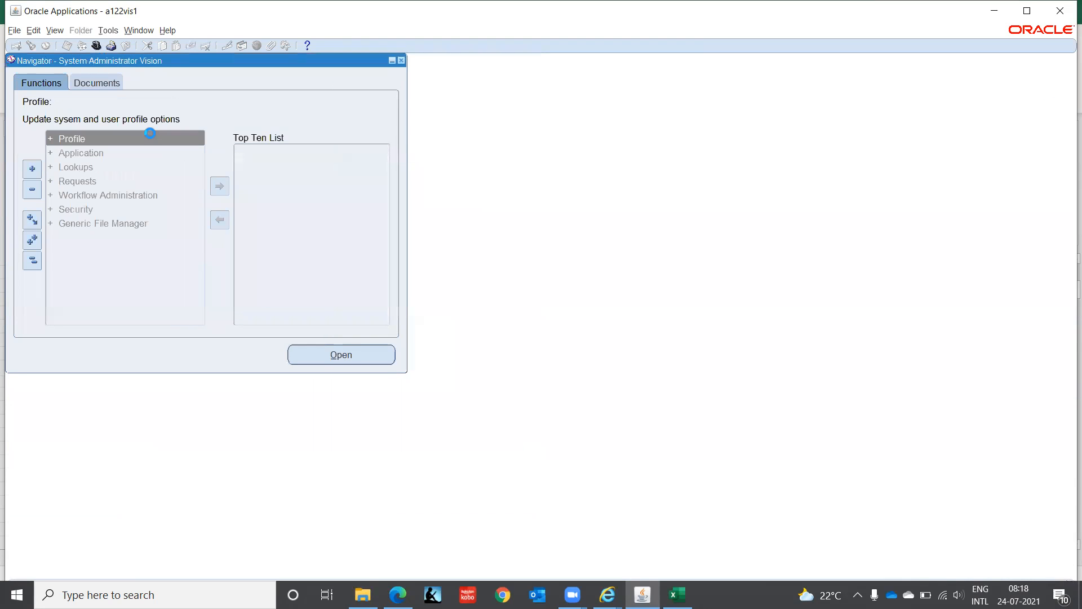
- Expand the Security functions of System Administrator Vision and look through the ORACLE branch
{"action": "key", "text": "Down"}
{"action": "key", "text": "Down"}
{"action": "key", "text": "Down"}
{"action": "key", "text": "Down"}
{"action": "key", "text": "Down"}
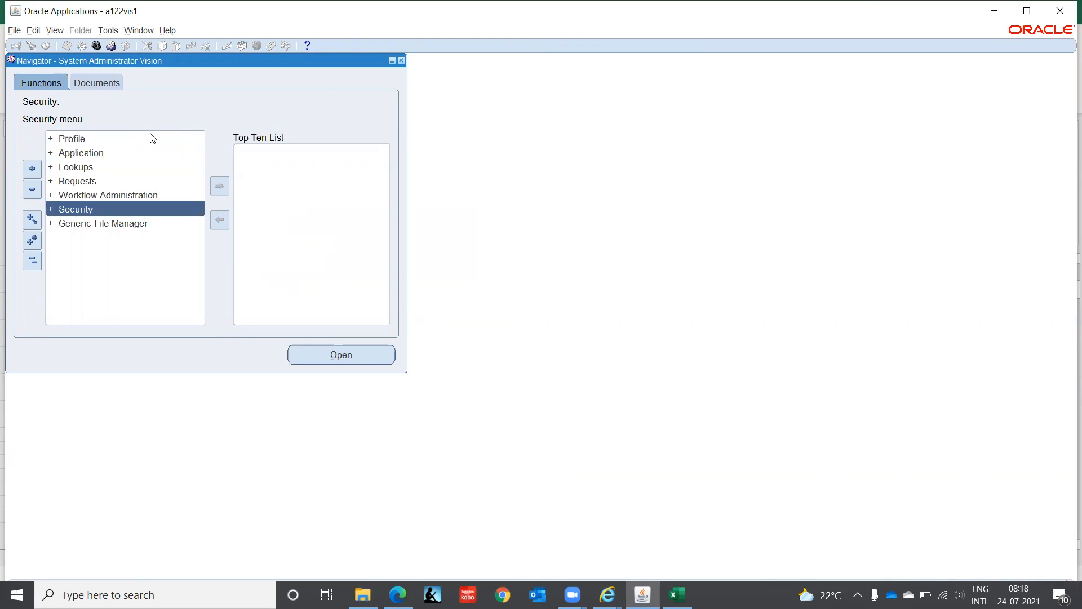
{"action": "key", "text": "Return"}
{"action": "key", "text": "Down"}
{"action": "key", "text": "Down"}
{"action": "key", "text": "Up"}
{"action": "key", "text": "Down"}
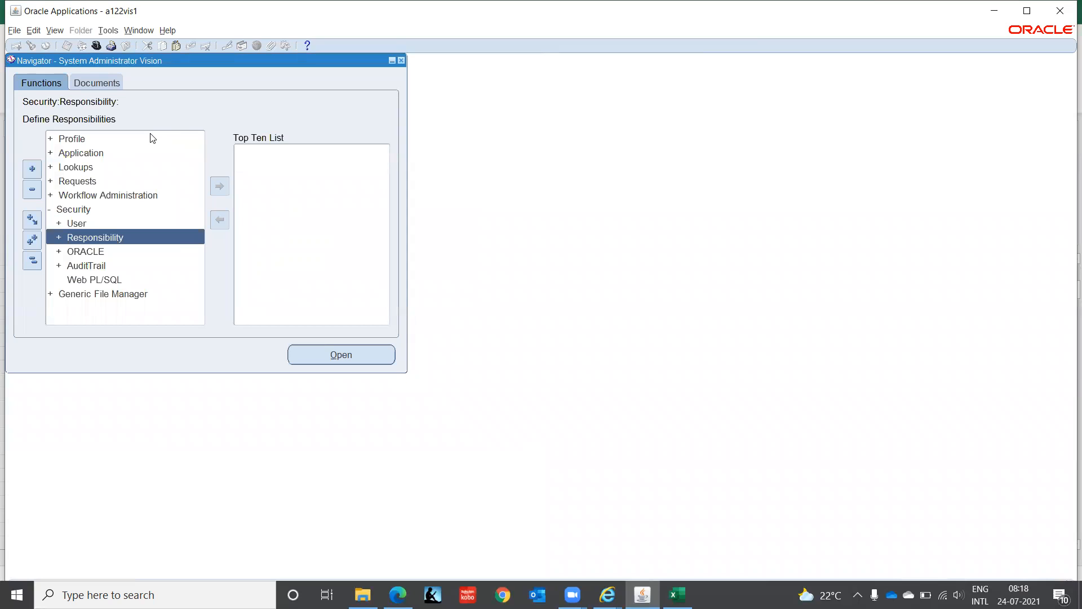
{"action": "key", "text": "Down"}
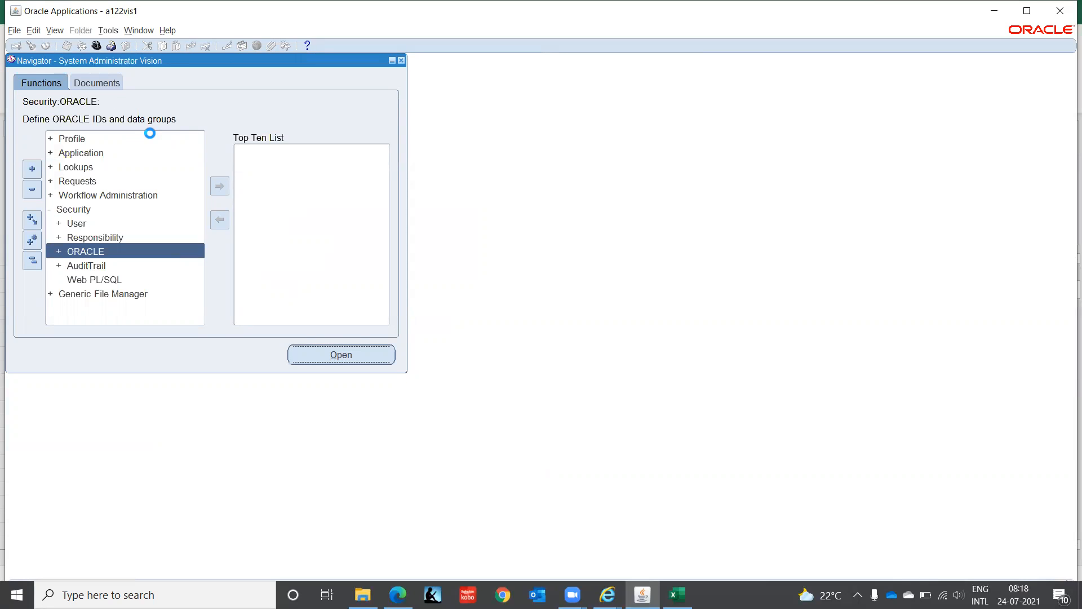
{"action": "key", "text": "Return"}
{"action": "key", "text": "Down"}
{"action": "key", "text": "Up"}
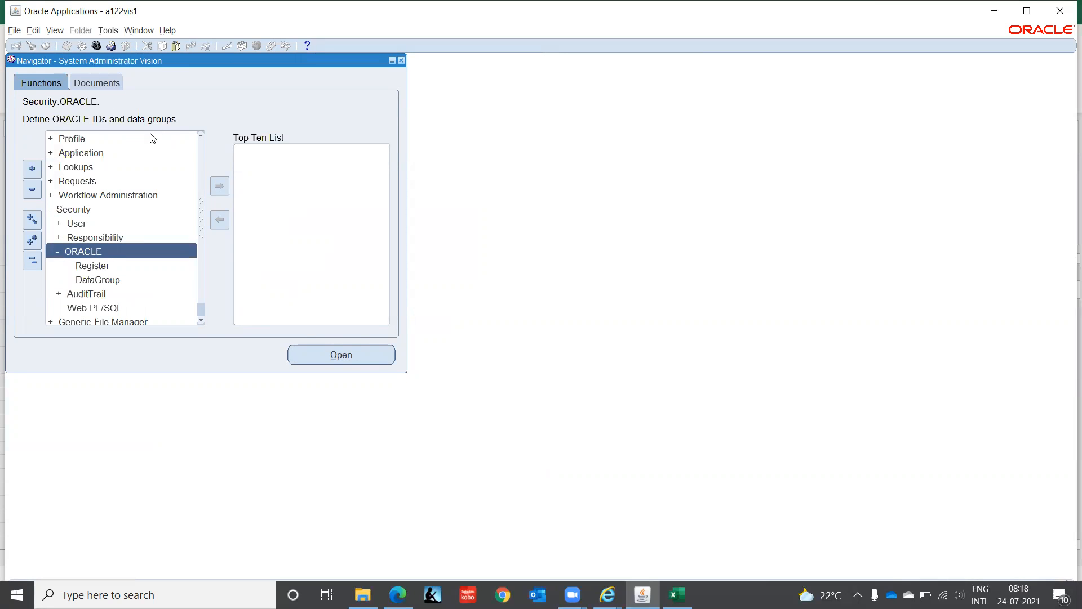
- Open the definition form for security responsibilities and query responsibility names matching User%
{"action": "key", "text": "Up"}
{"action": "key", "text": "Return"}
{"action": "key", "text": "Down"}
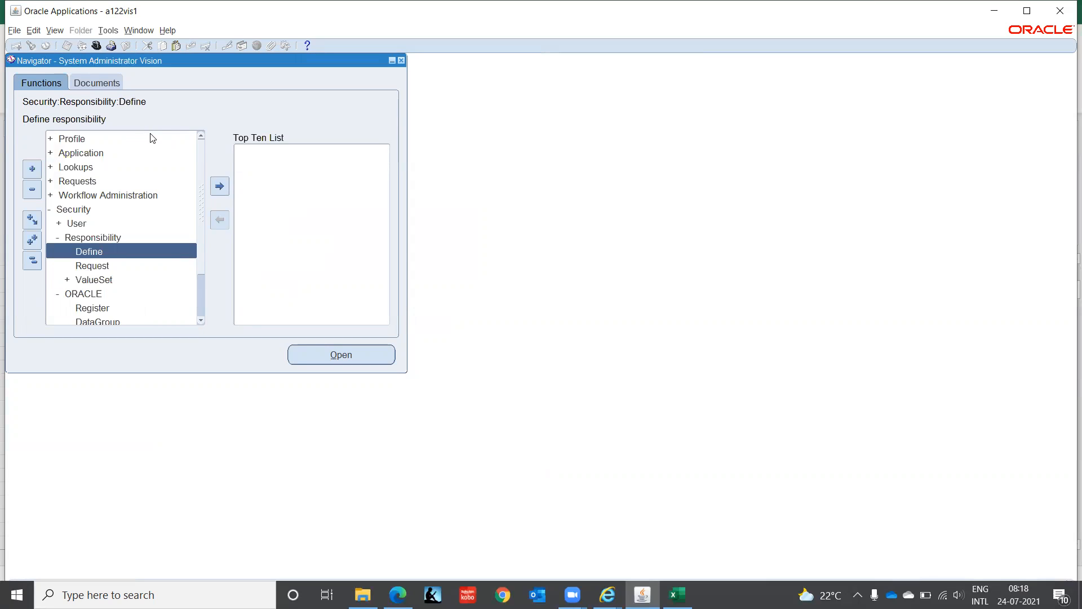
{"action": "key", "text": "Return"}
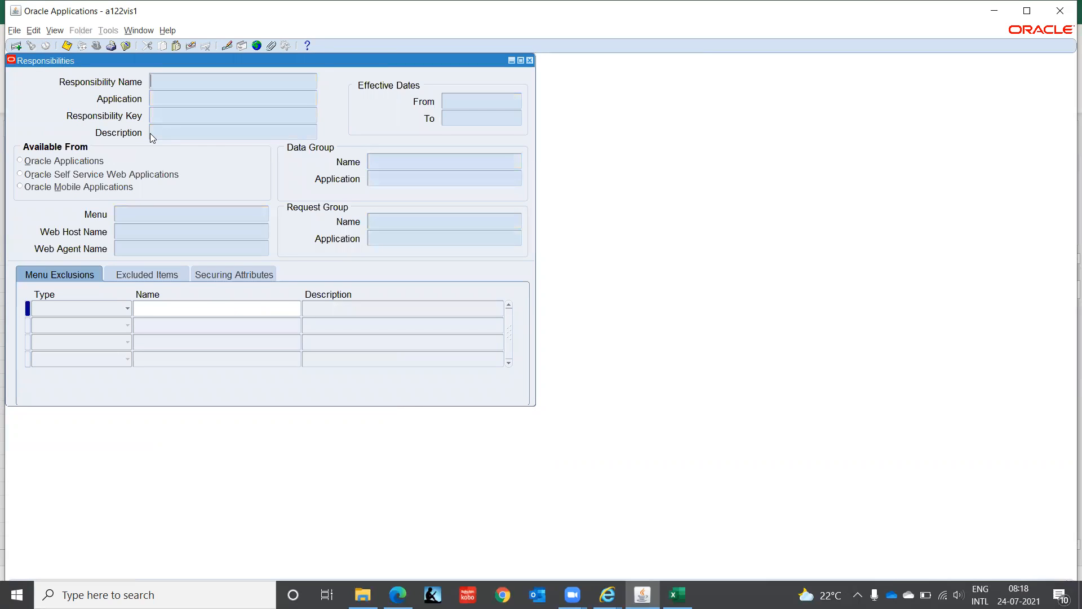
{"action": "type", "text": "User%"}
{"action": "key", "text": "ctrl+F11"}
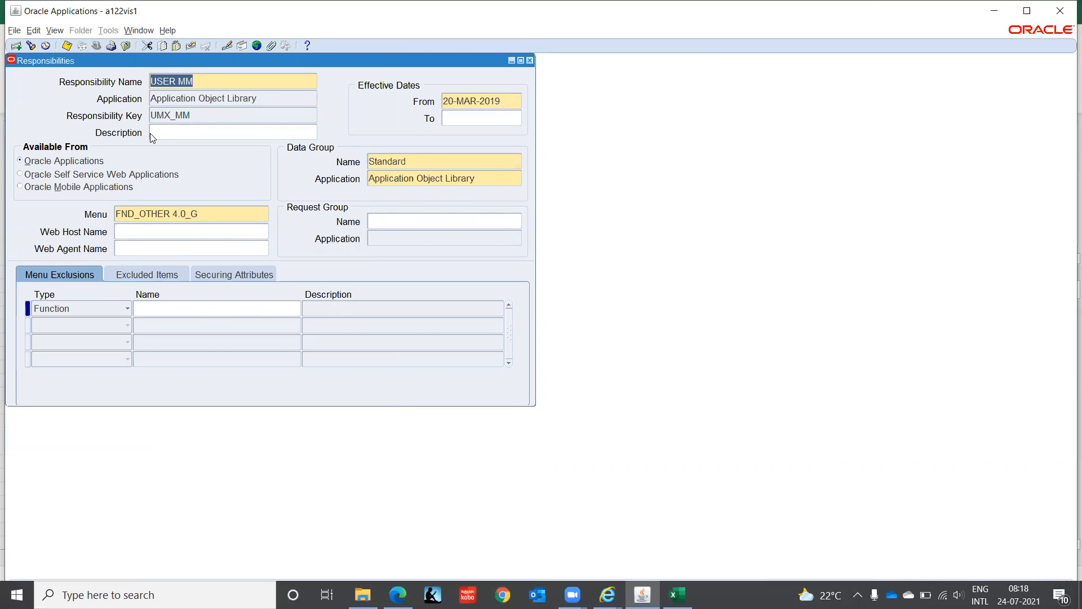
- Browse the queried User responsibilities, comparing their application, menu and effective dates
{"action": "key", "text": "Down"}
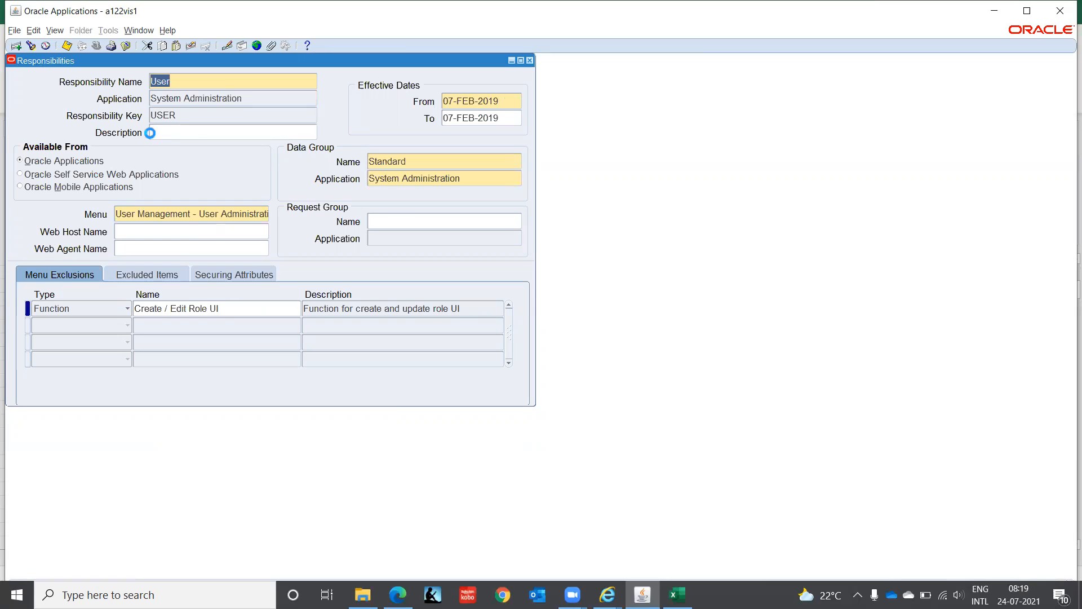
{"action": "key", "text": "Down"}
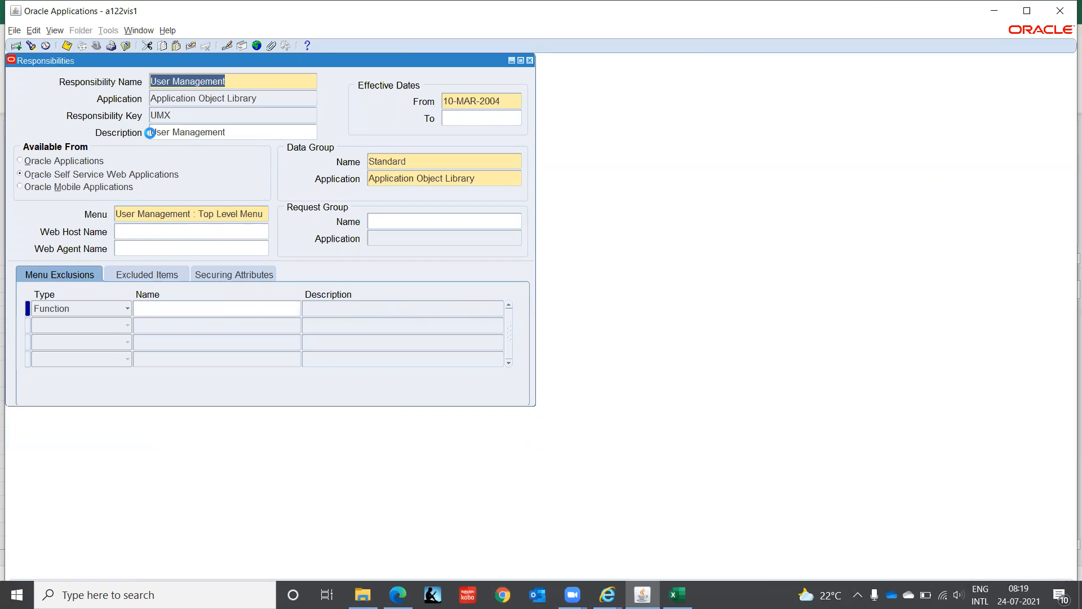
{"action": "key", "text": "Down"}
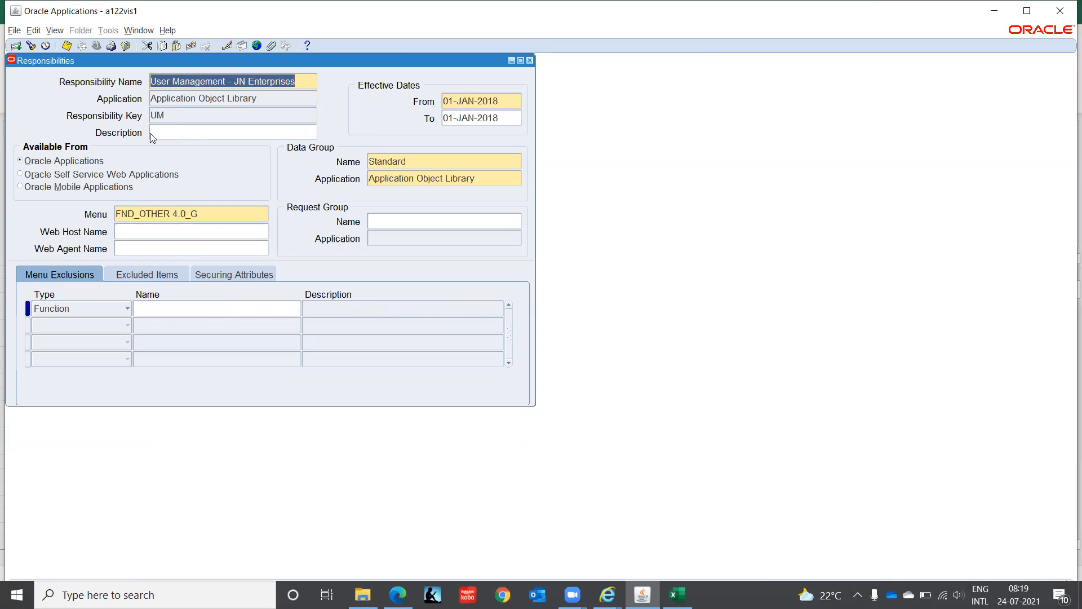
{"action": "key", "text": "Down"}
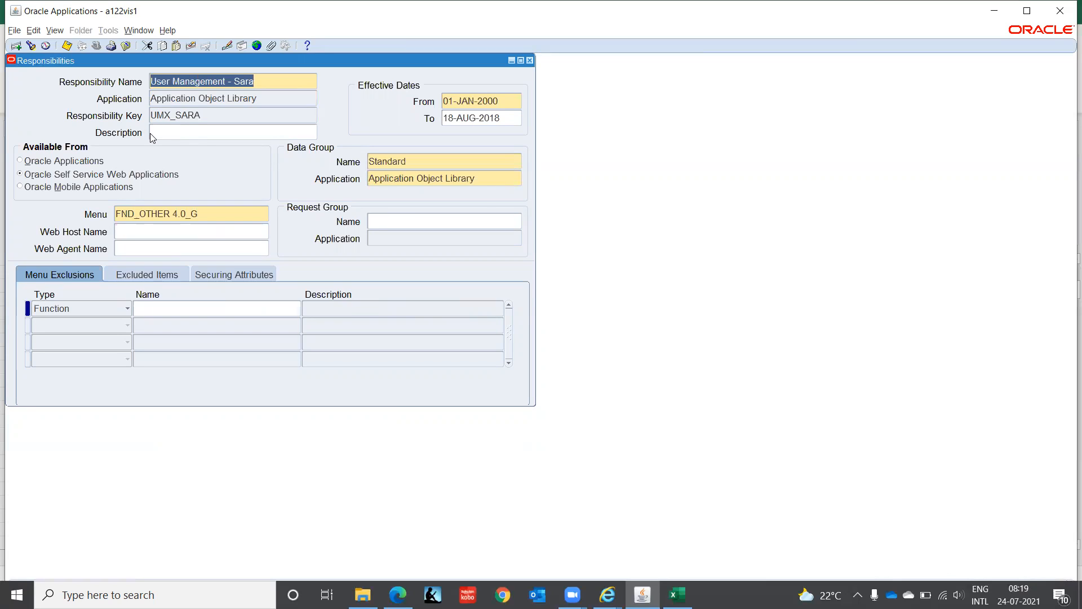
{"action": "key", "text": "Down"}
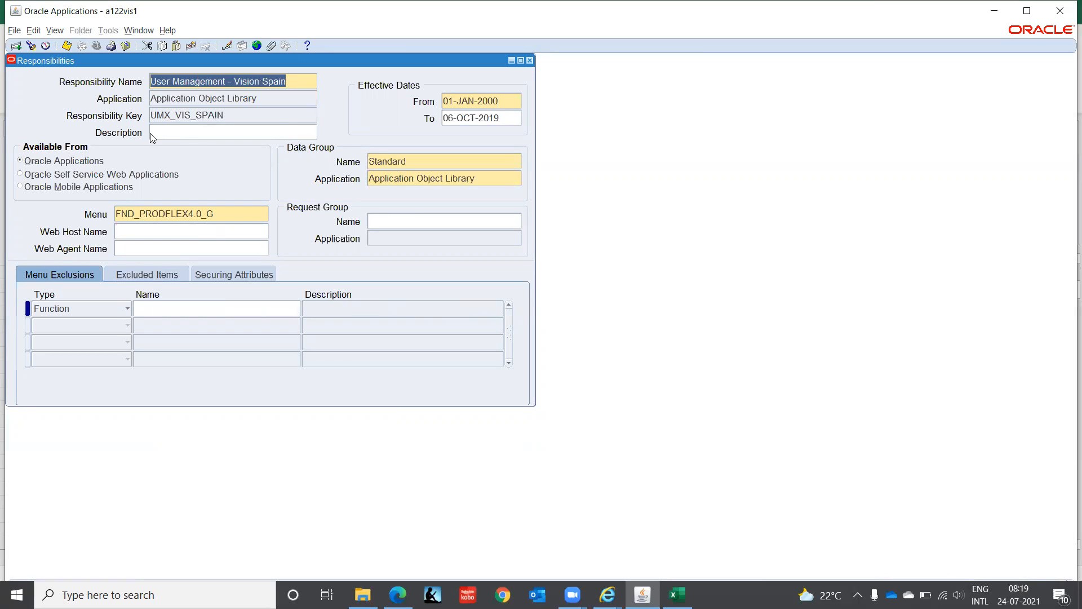
{"action": "key", "text": "Down"}
{"action": "key", "text": "Down"}
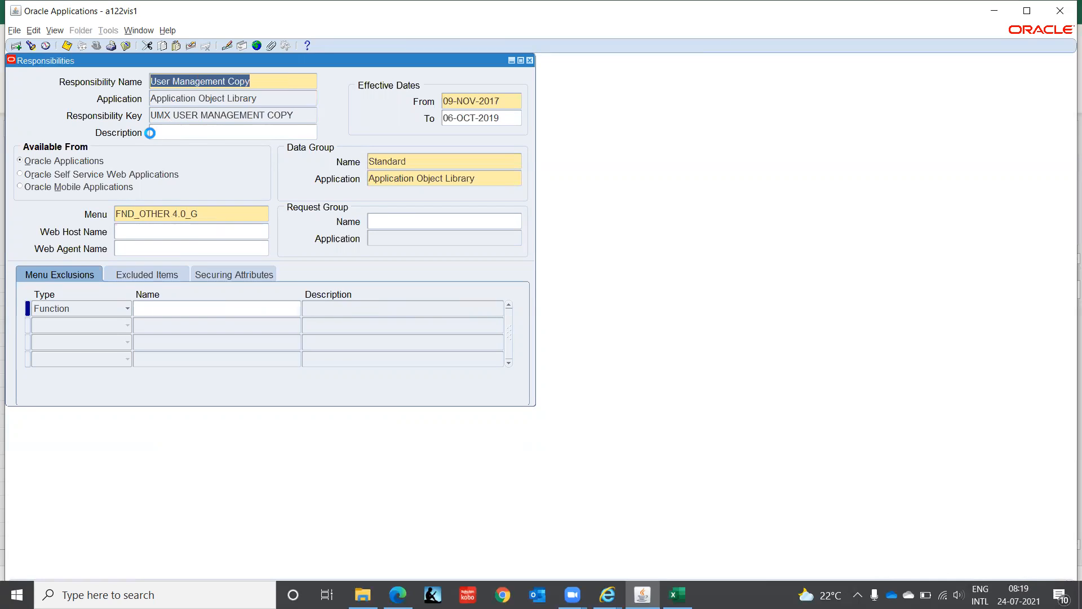
{"action": "key", "text": "Down"}
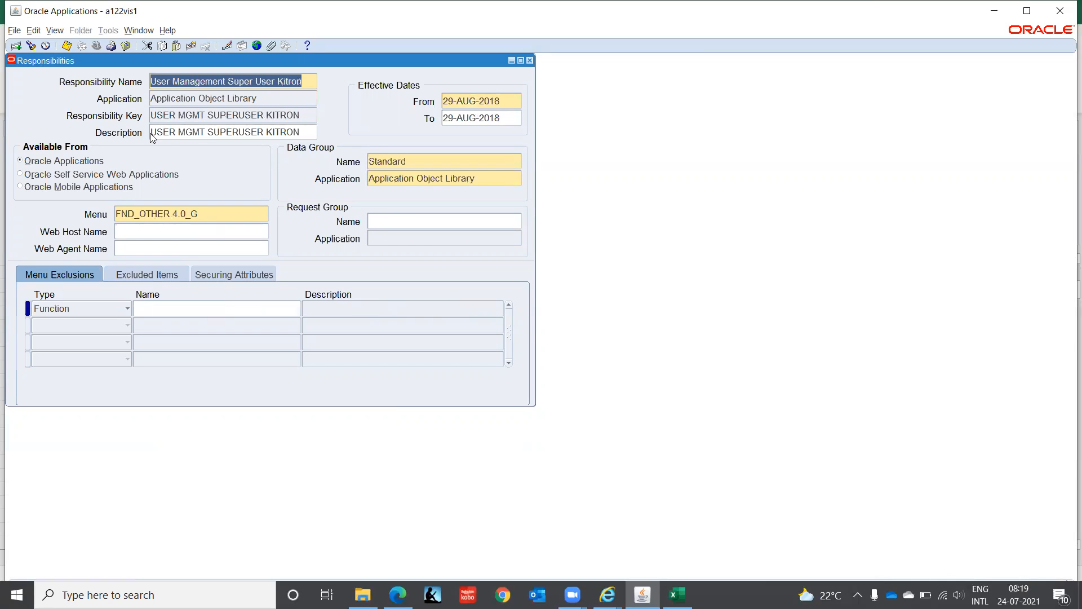
{"action": "key", "text": "Down"}
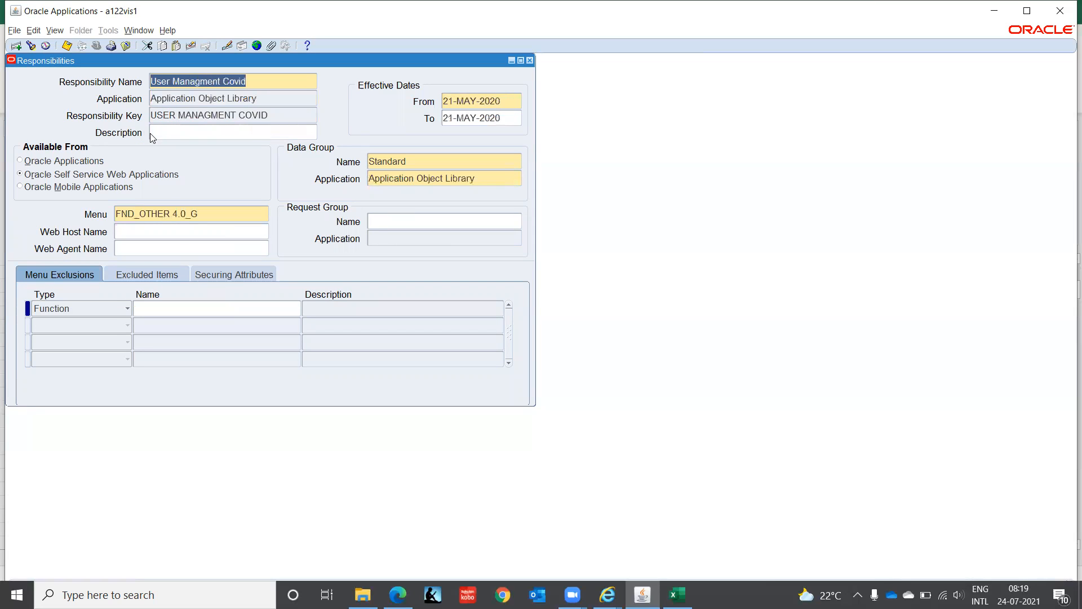
{"action": "key", "text": "Down"}
{"action": "key", "text": "Down"}
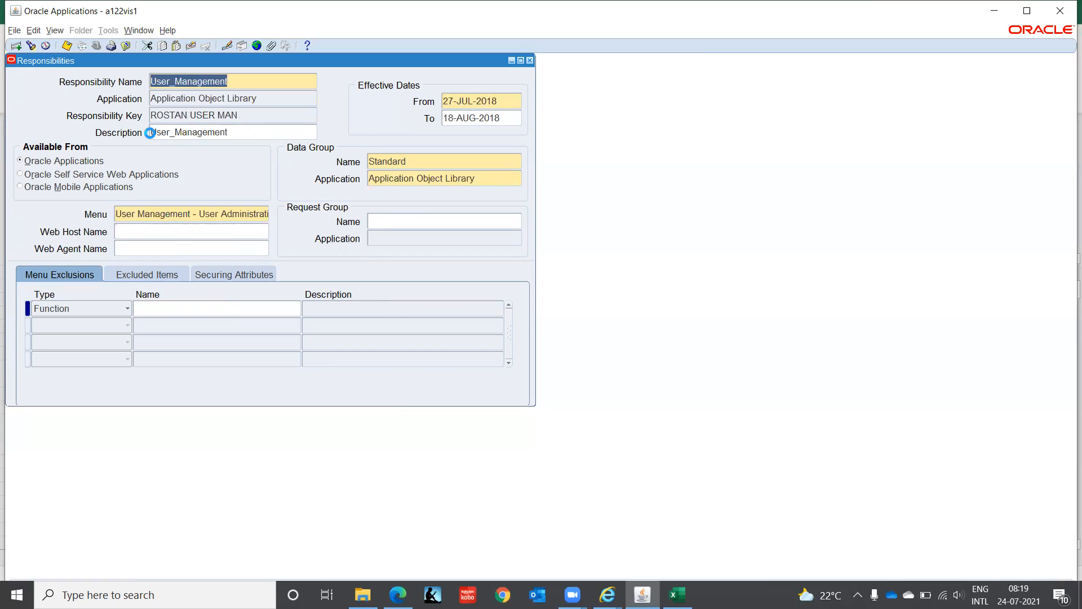
{"action": "key", "text": "Up"}
{"action": "key", "text": "Up"}
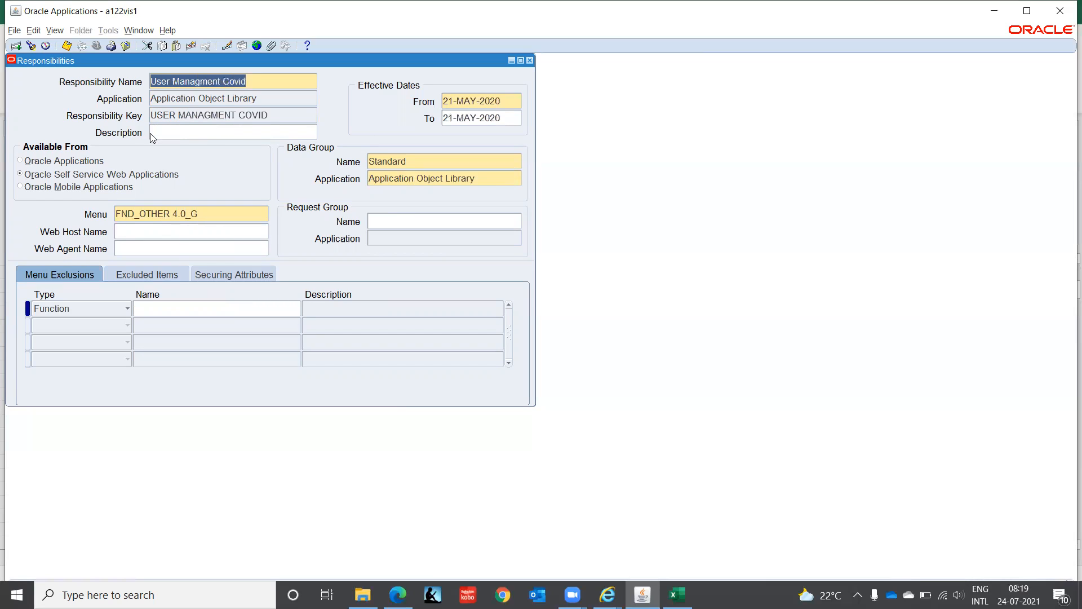
- View the record history of the User Managment Covid responsibility and dismiss it
{"action": "left_click", "coordinate": [168, 30]}
{"action": "left_click", "coordinate": [198, 111]}
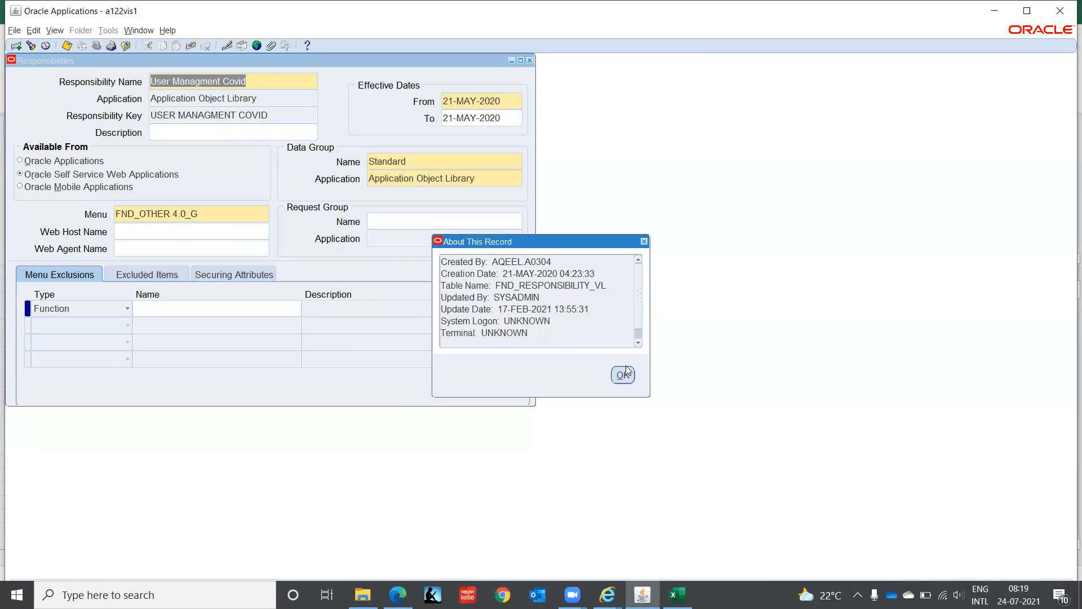
{"action": "left_click", "coordinate": [623, 376]}
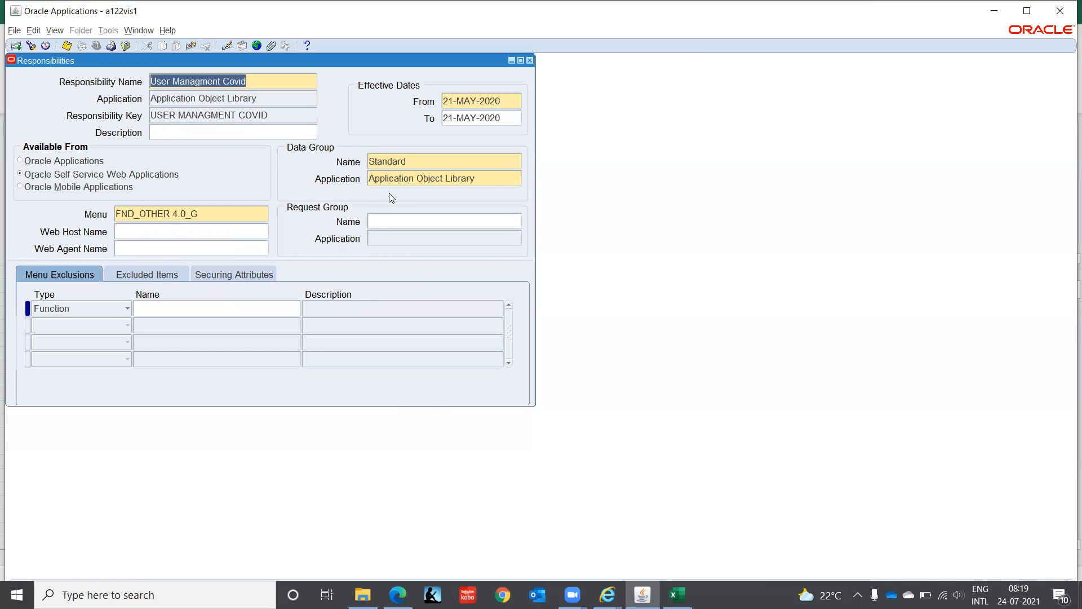
- Go back through the queried responsibilities to review User Management, and close the Responsibilities form
{"action": "key", "text": "Down"}
{"action": "key", "text": "Down"}
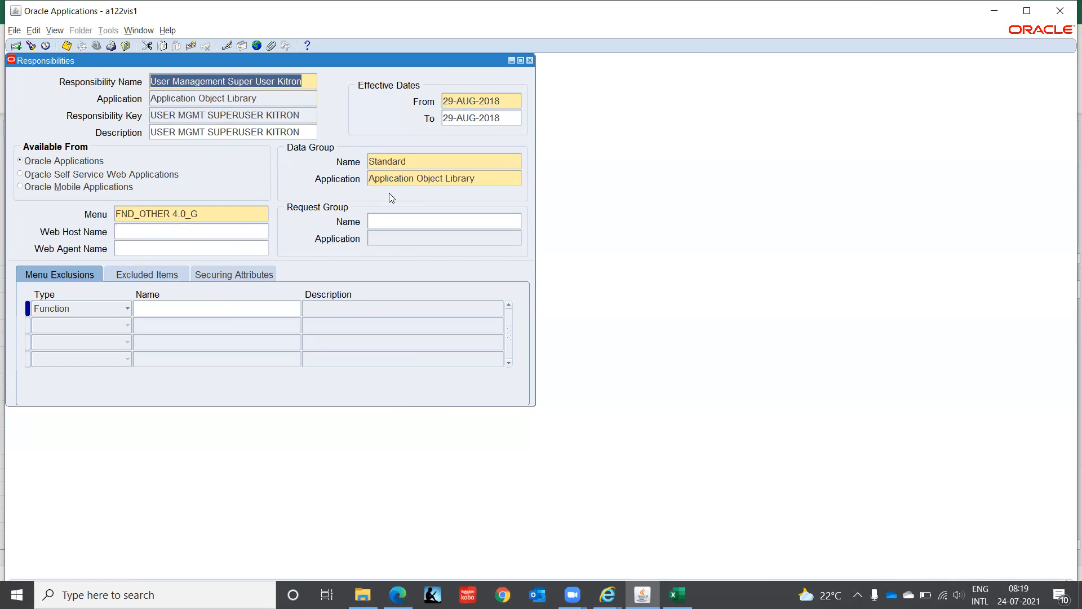
{"action": "key", "text": "Down"}
{"action": "key", "text": "Down"}
{"action": "key", "text": "Down"}
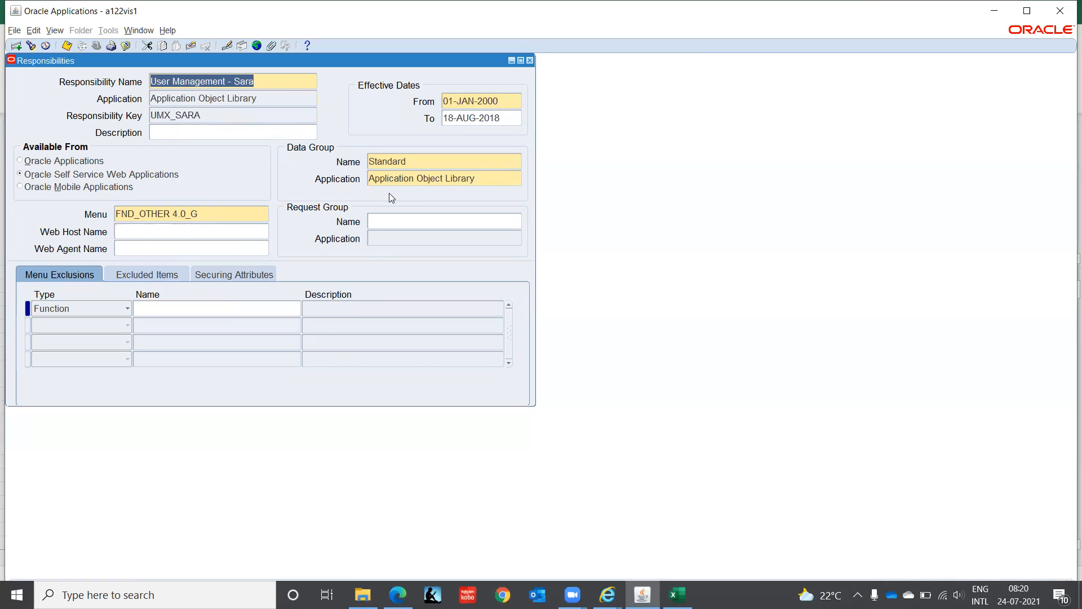
{"action": "key", "text": "Down"}
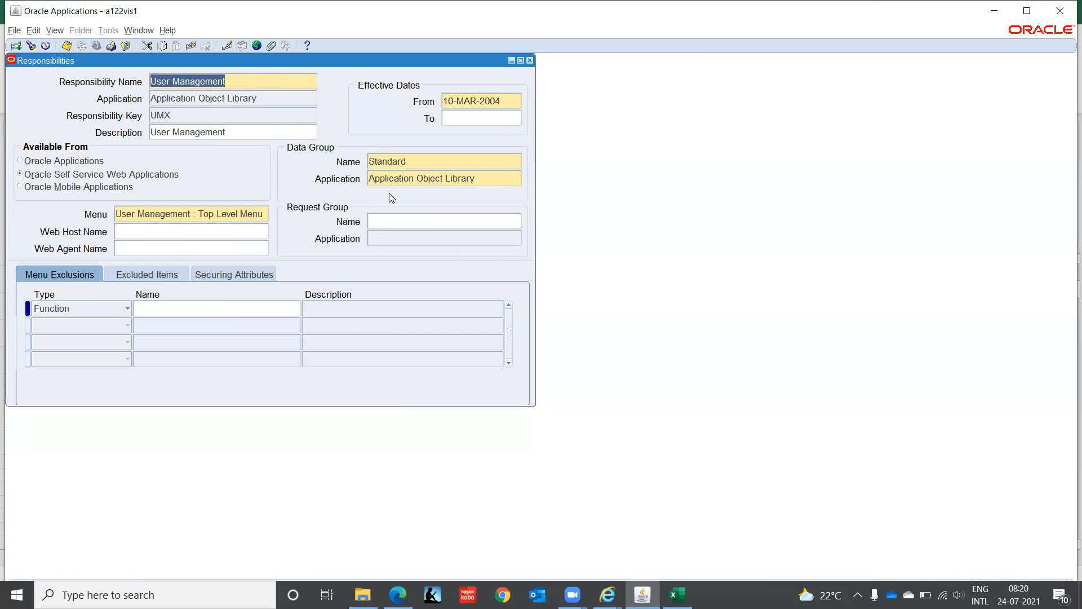
{"action": "key", "text": "Down"}
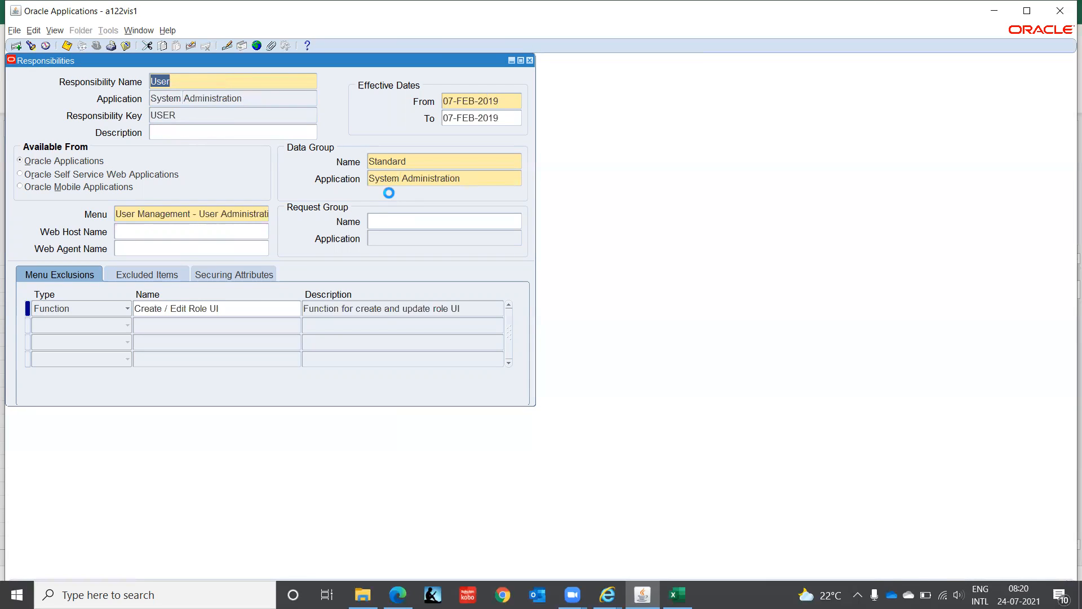
{"action": "key", "text": "Down"}
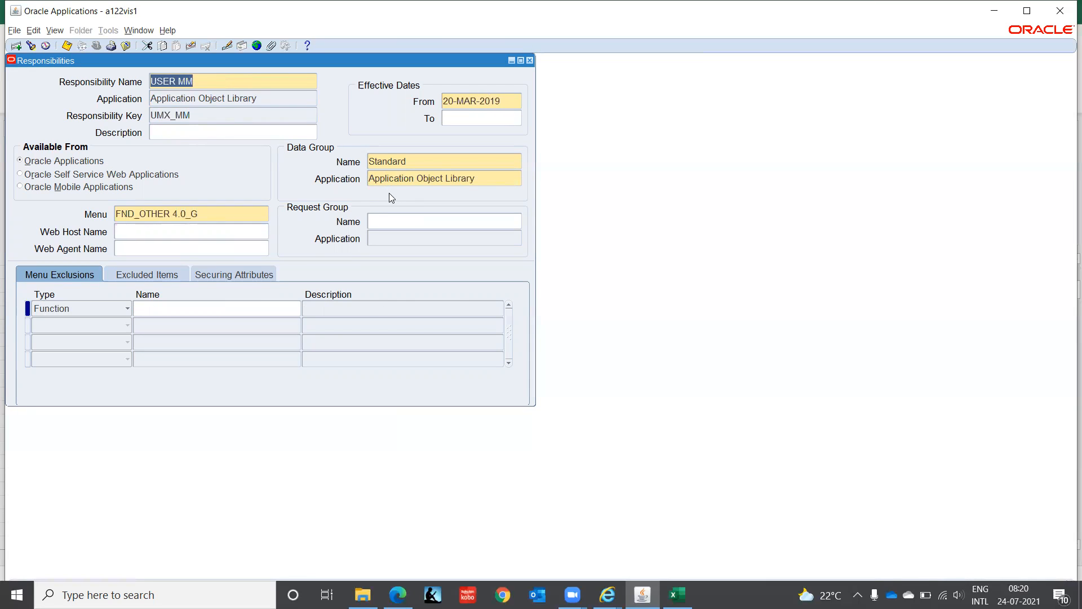
{"action": "key", "text": "Up"}
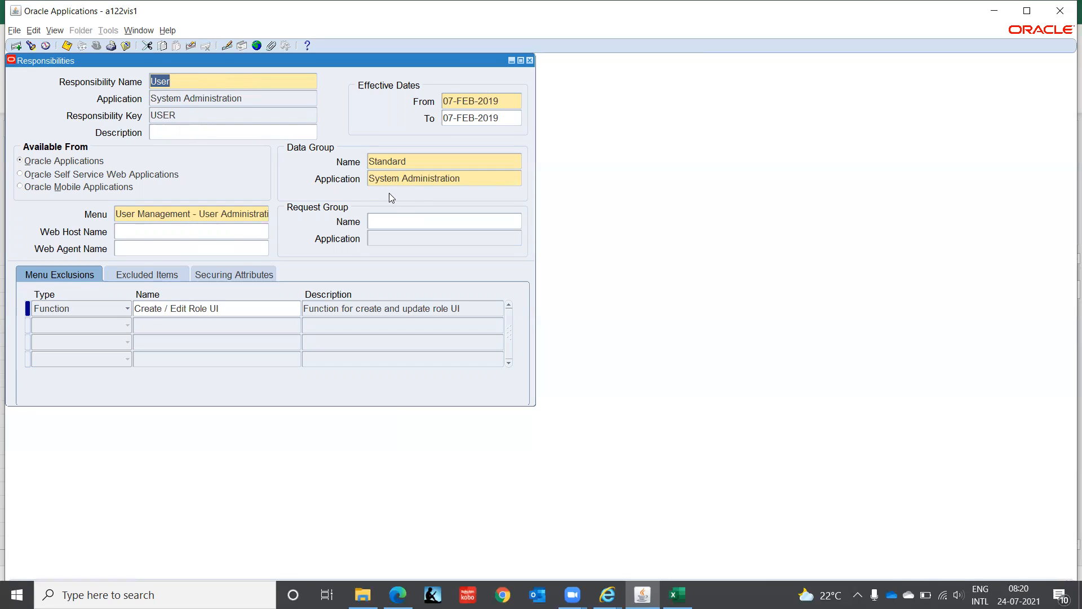
{"action": "key", "text": "Up"}
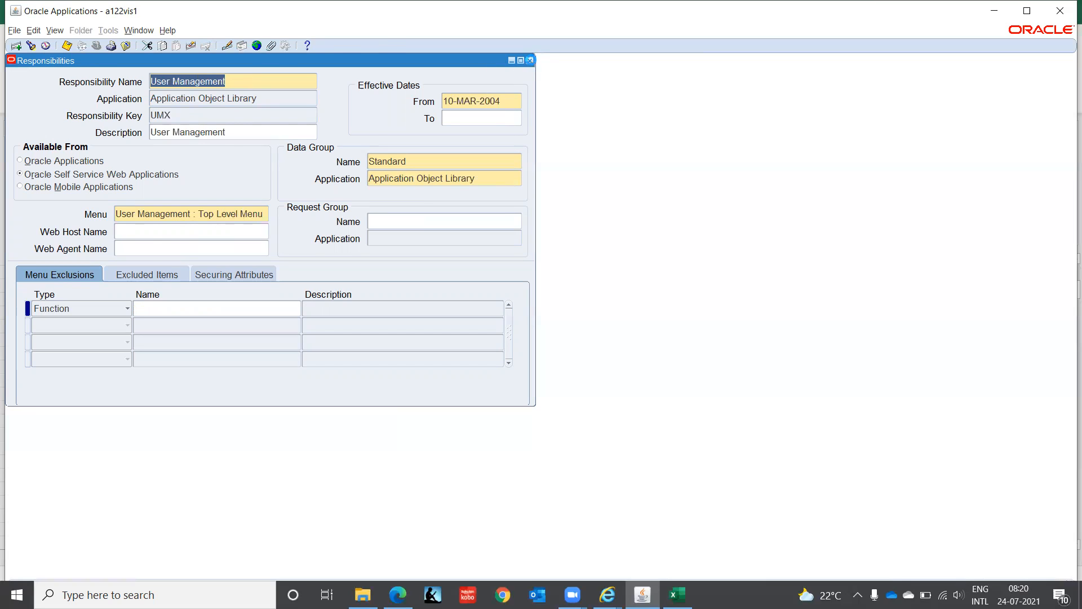
{"action": "left_click", "coordinate": [531, 60]}
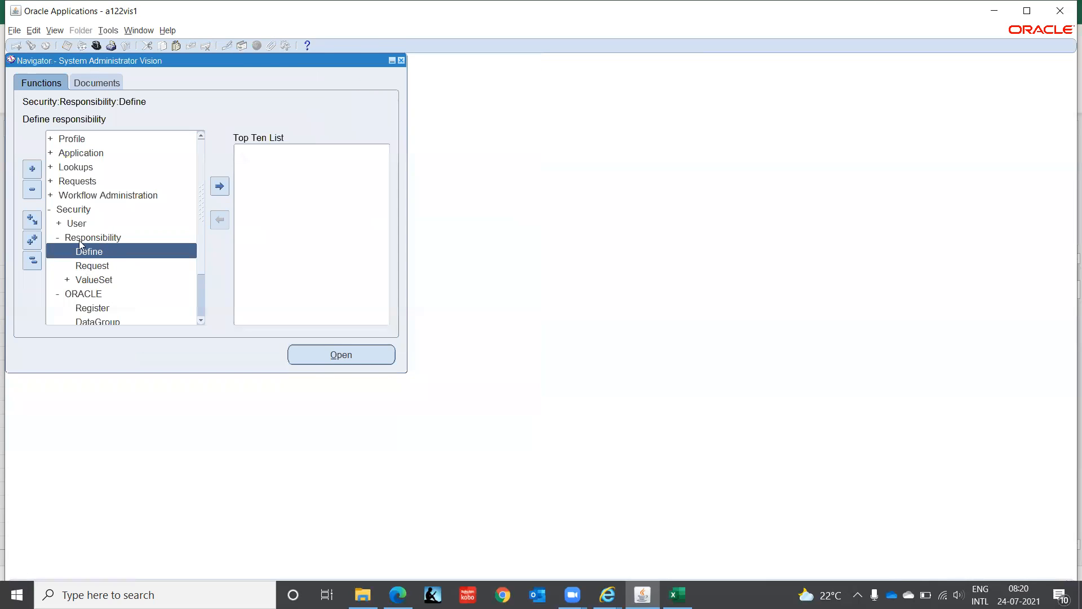
- Open the application user definition form and query the user's own account by user name
{"action": "left_click", "coordinate": [77, 221]}
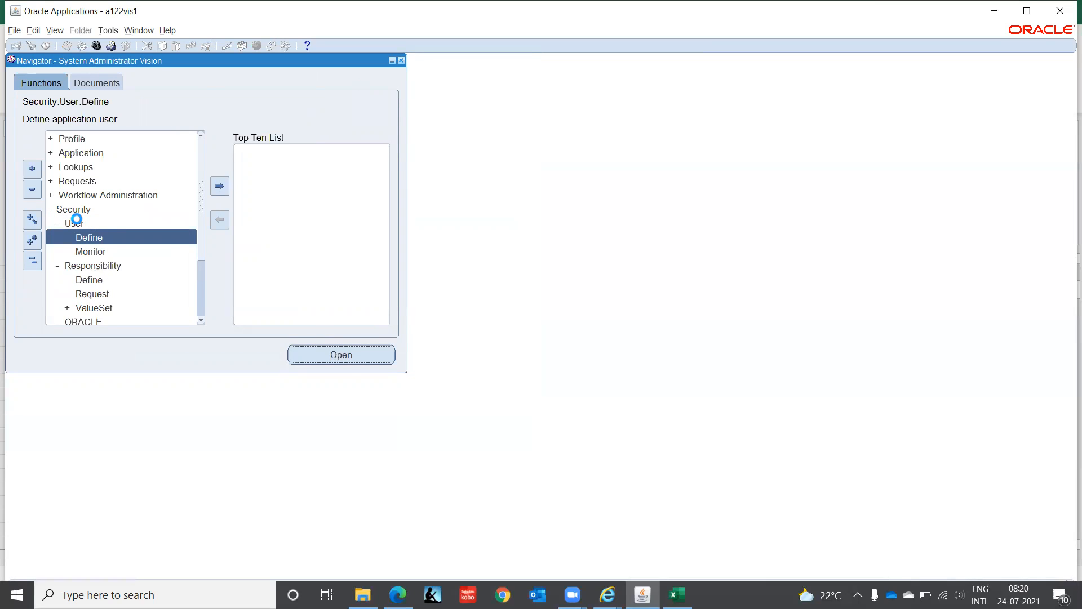
{"action": "key", "text": "F11"}
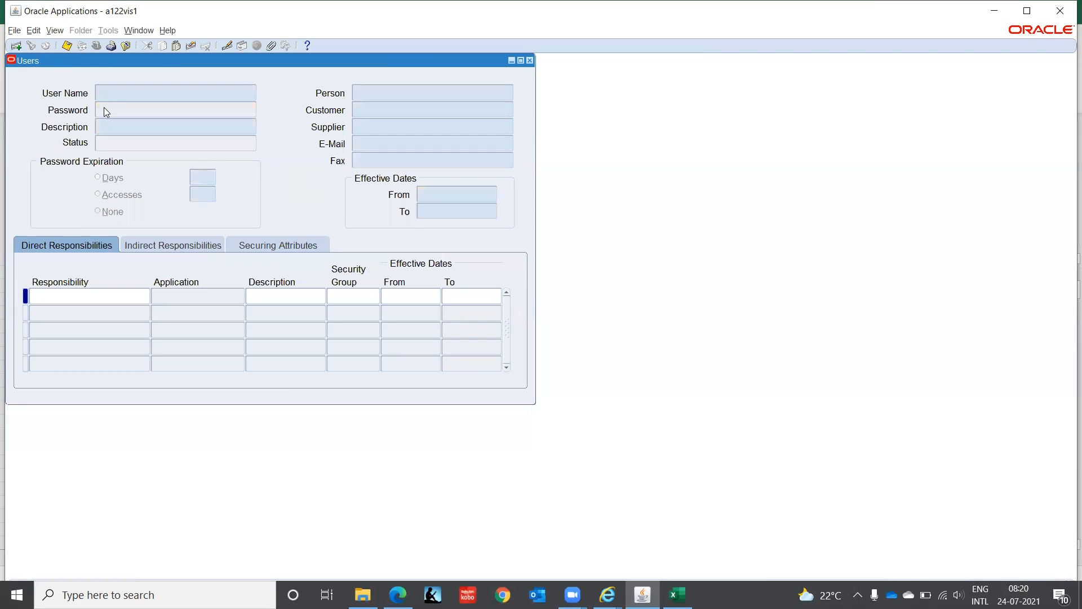
{"action": "type", "text": "GOPAL.D0908"}
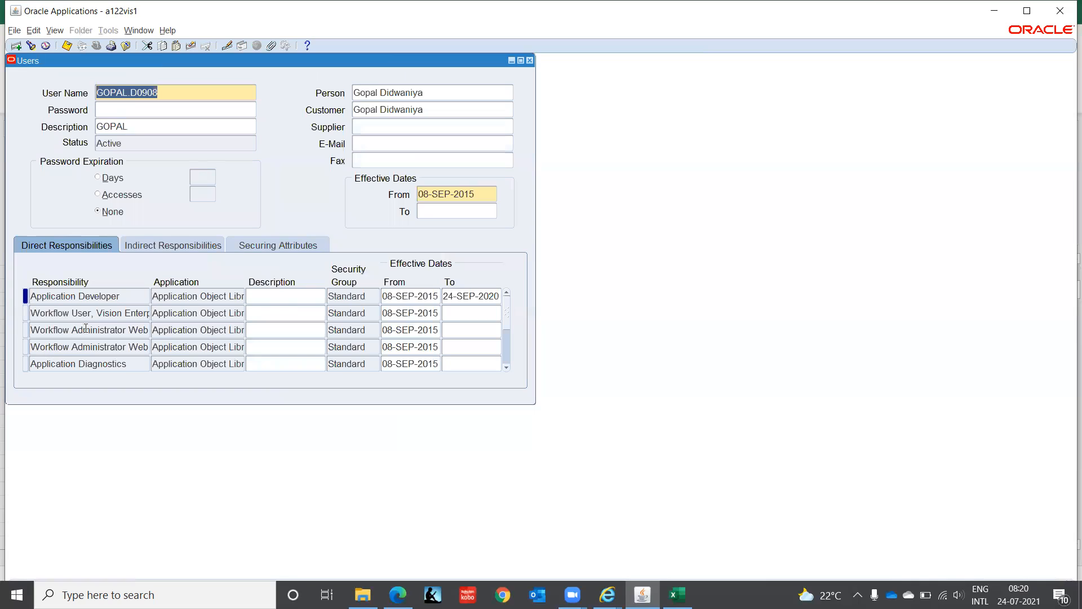
- Try to add the User Management responsibility from Application Object Library to the user's direct responsibilities
{"action": "left_click", "coordinate": [88, 313]}
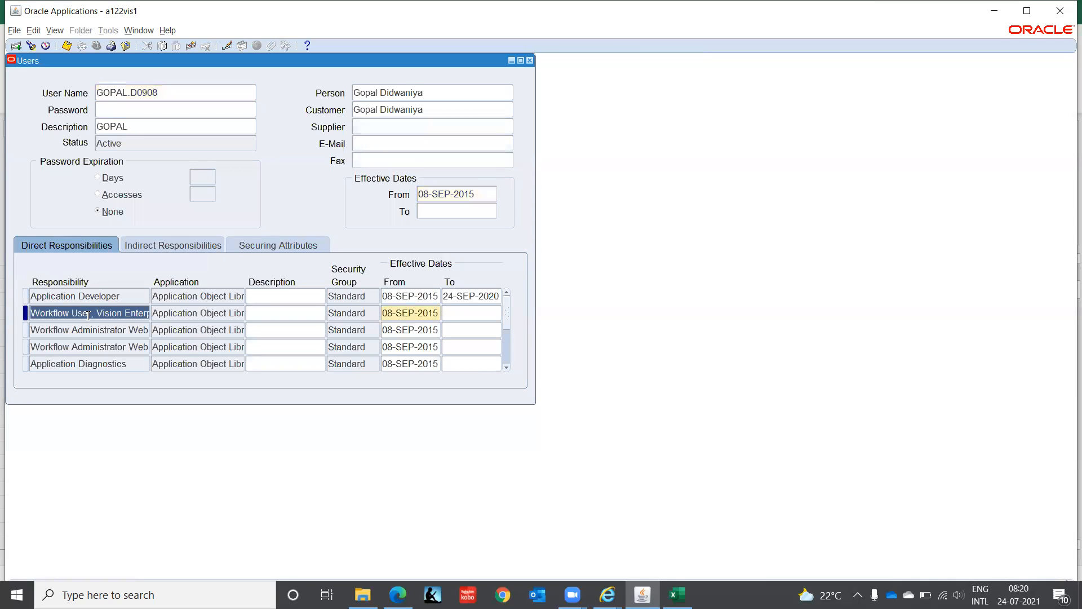
{"action": "left_click", "coordinate": [16, 46]}
{"action": "type", "text": "User"}
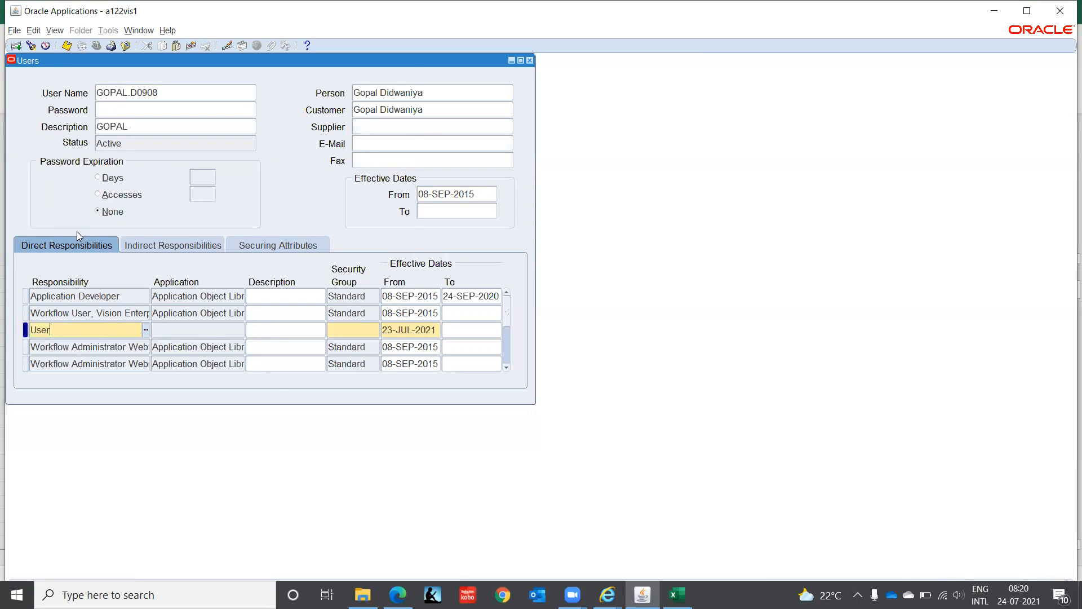
{"action": "key", "text": "Tab"}
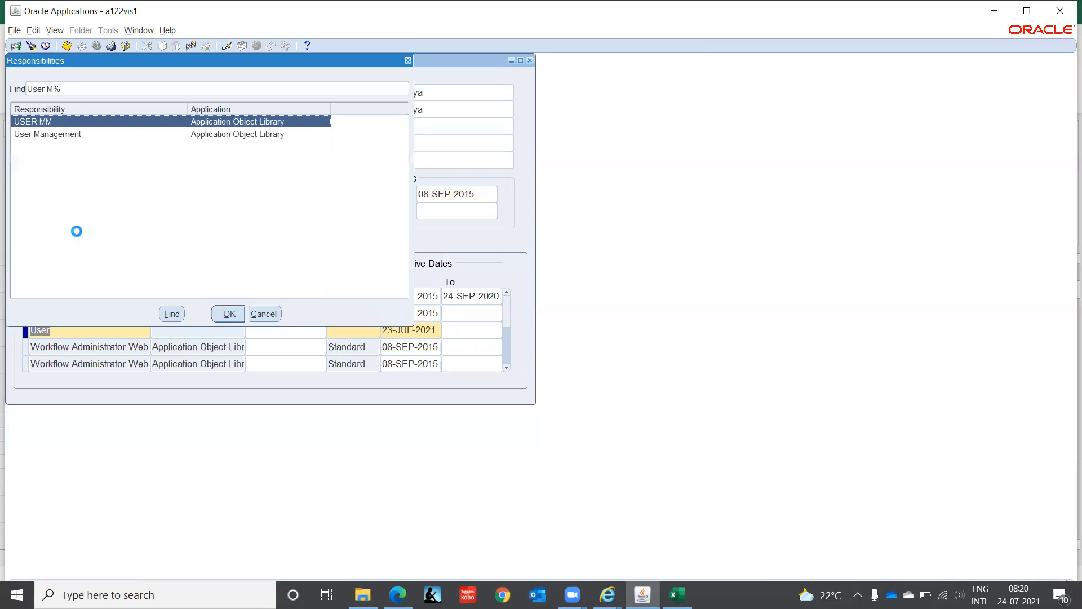
{"action": "key", "text": "Down"}
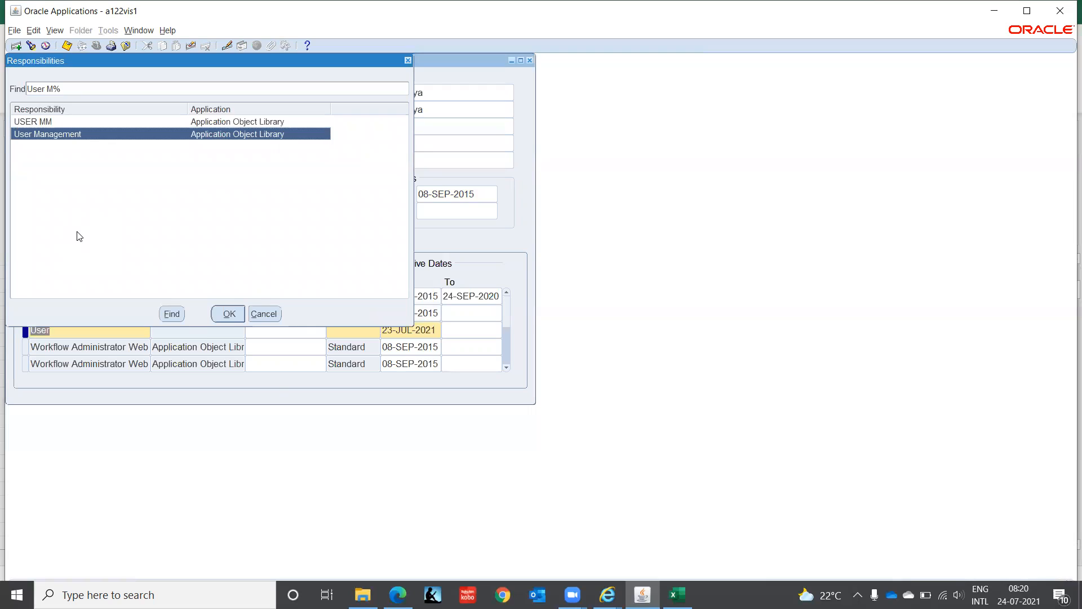
{"action": "key", "text": "Return"}
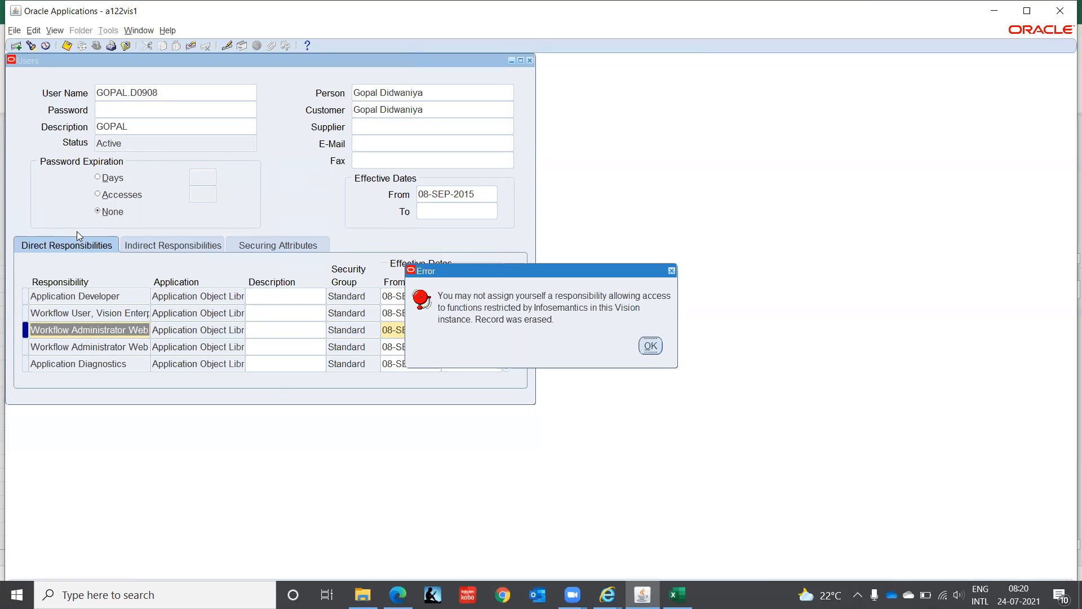
- Dismiss the error, add the USER MM responsibility from Application Object Library to the user's direct responsibilities, and close the Users form
{"action": "left_click", "coordinate": [651, 345]}
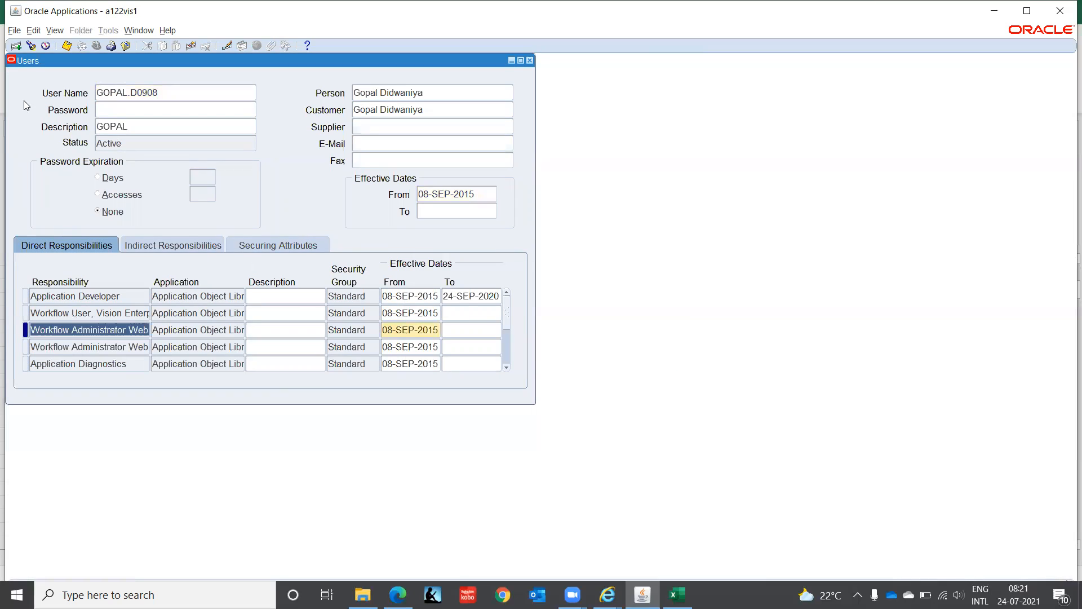
{"action": "left_click", "coordinate": [16, 46]}
{"action": "type", "text": "User"}
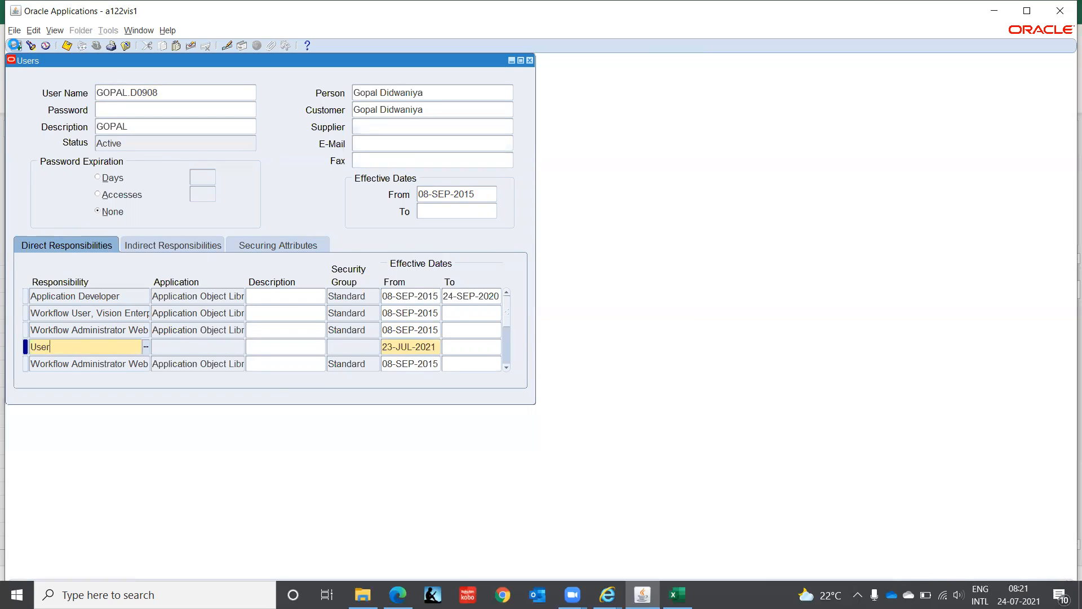
{"action": "key", "text": "Tab"}
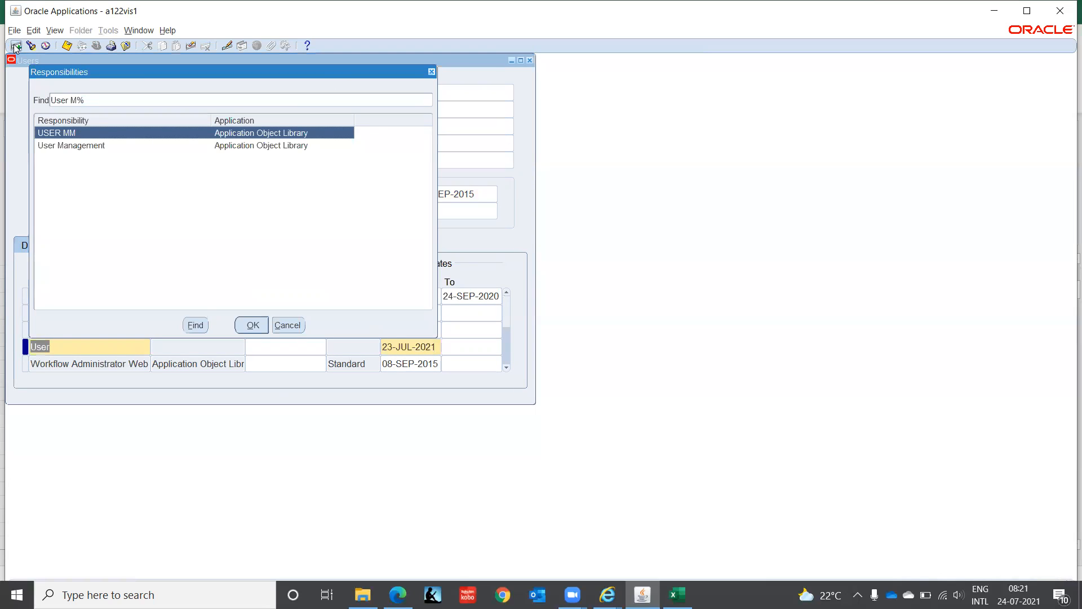
{"action": "key", "text": "Return"}
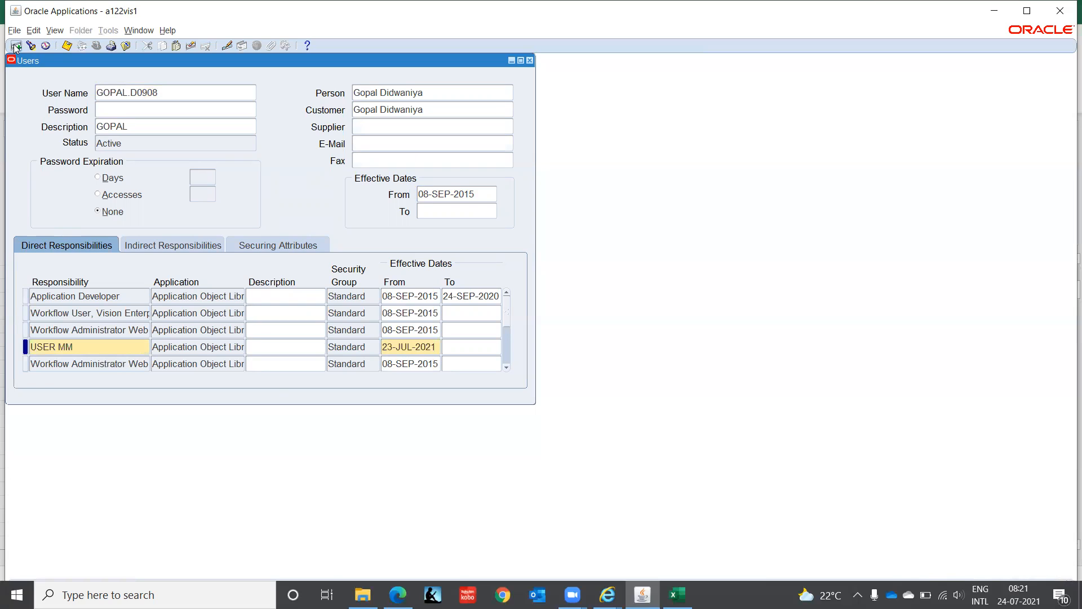
{"action": "left_click", "coordinate": [16, 47]}
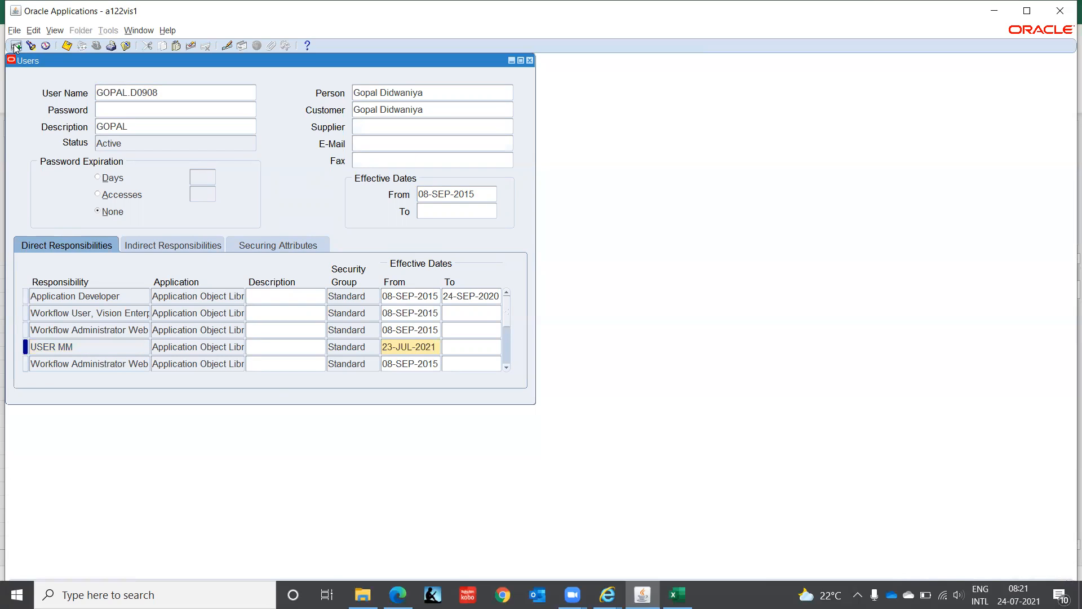
{"action": "key", "text": "F4"}
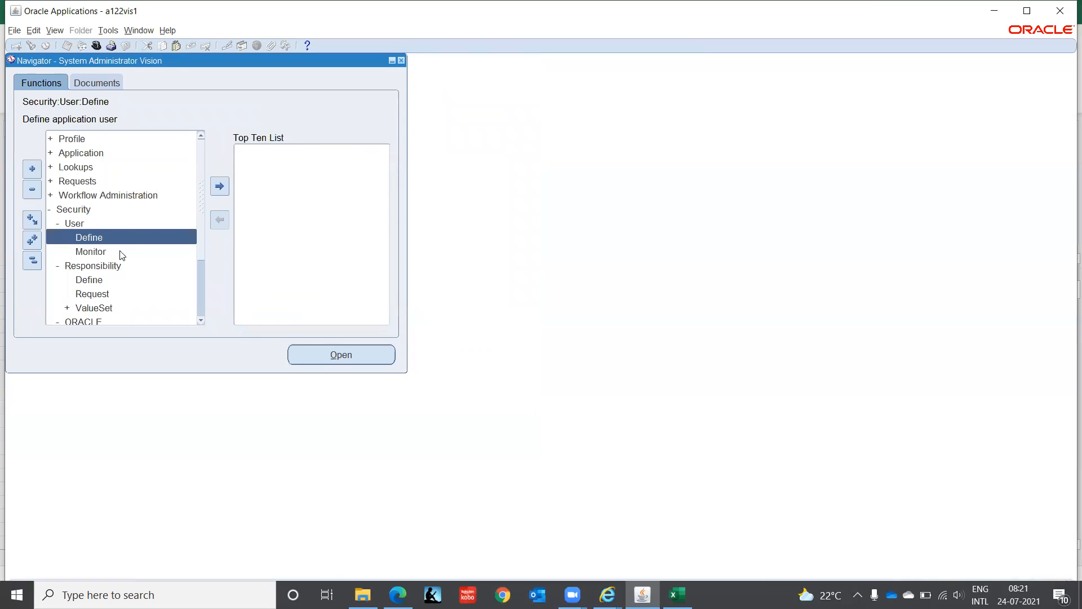
- Open the responsibility definition form, query the USER MM responsibility to review its menu, and close the form
{"action": "double_click", "coordinate": [89, 281]}
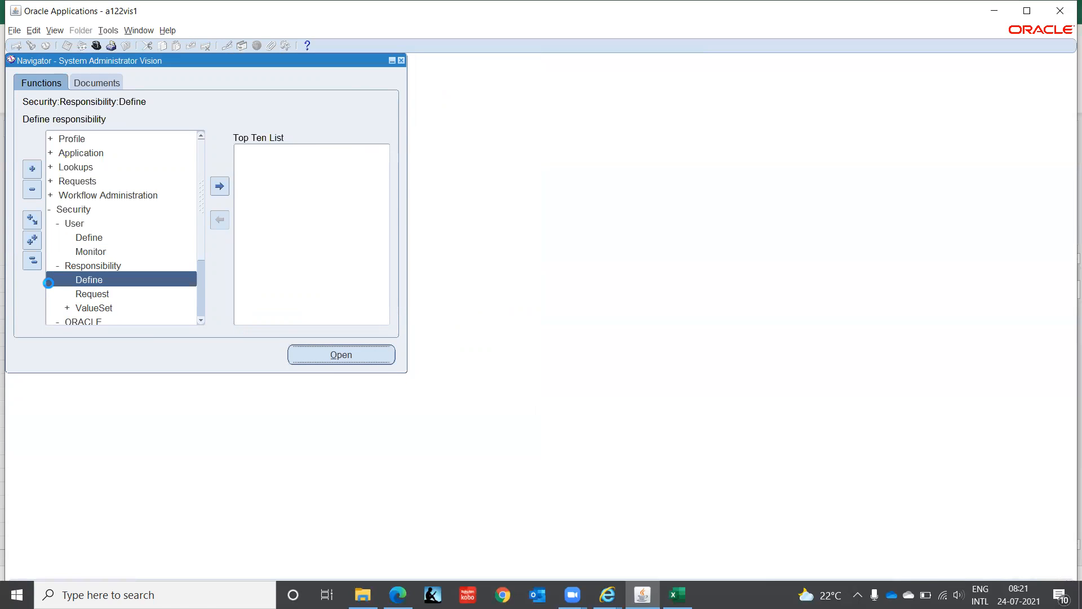
{"action": "type", "text": "User"}
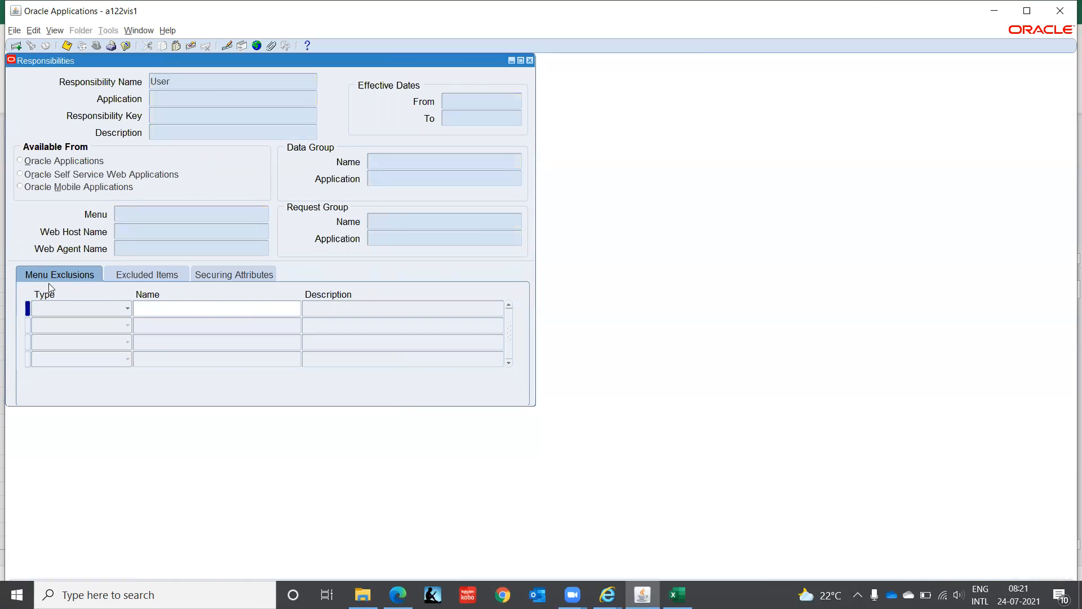
{"action": "key", "text": "ctrl+F11"}
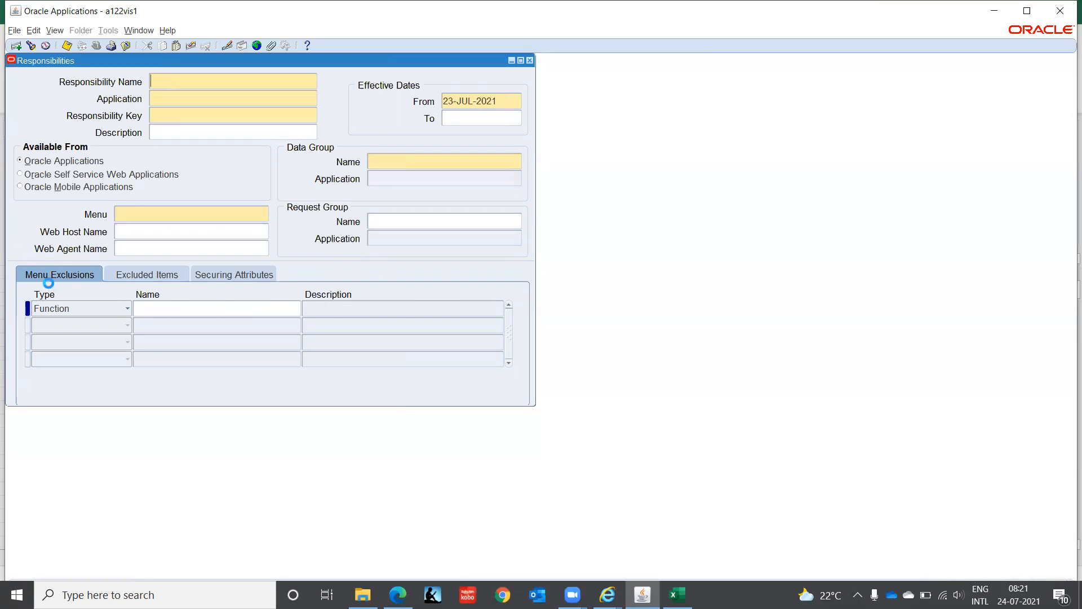
{"action": "key", "text": "F11"}
{"action": "key", "text": "F11"}
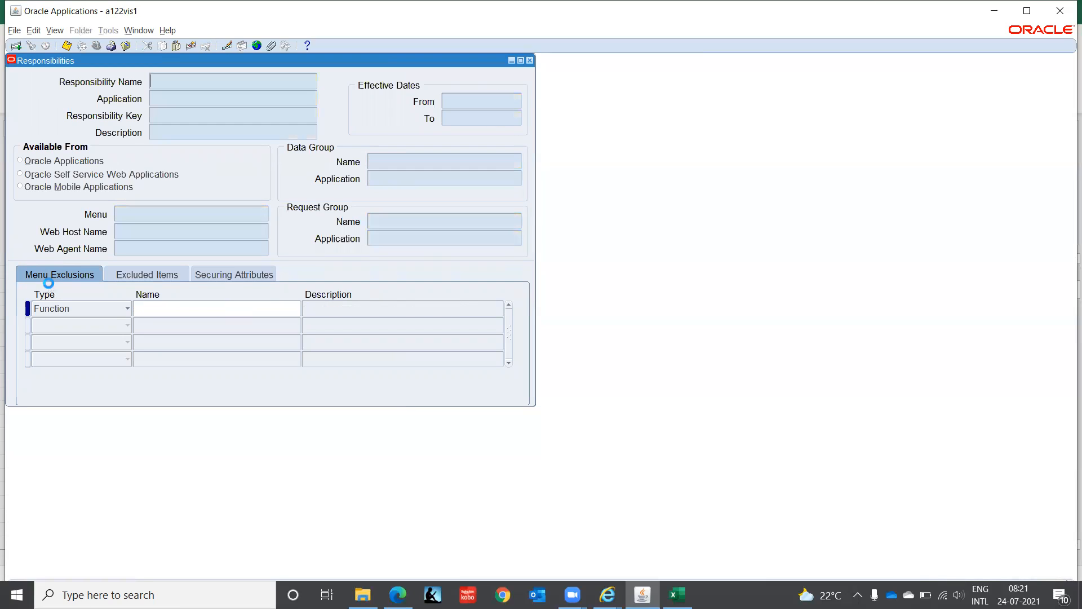
{"action": "key", "text": "End"}
{"action": "type", "text": "%"}
{"action": "key", "text": "ctrl+F11"}
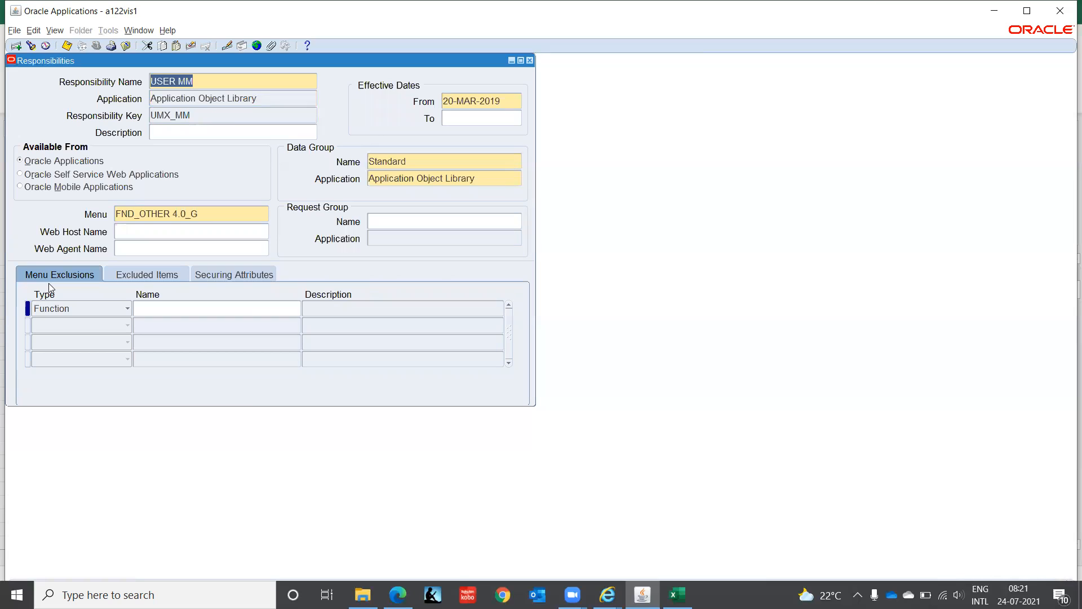
{"action": "left_click", "coordinate": [530, 60]}
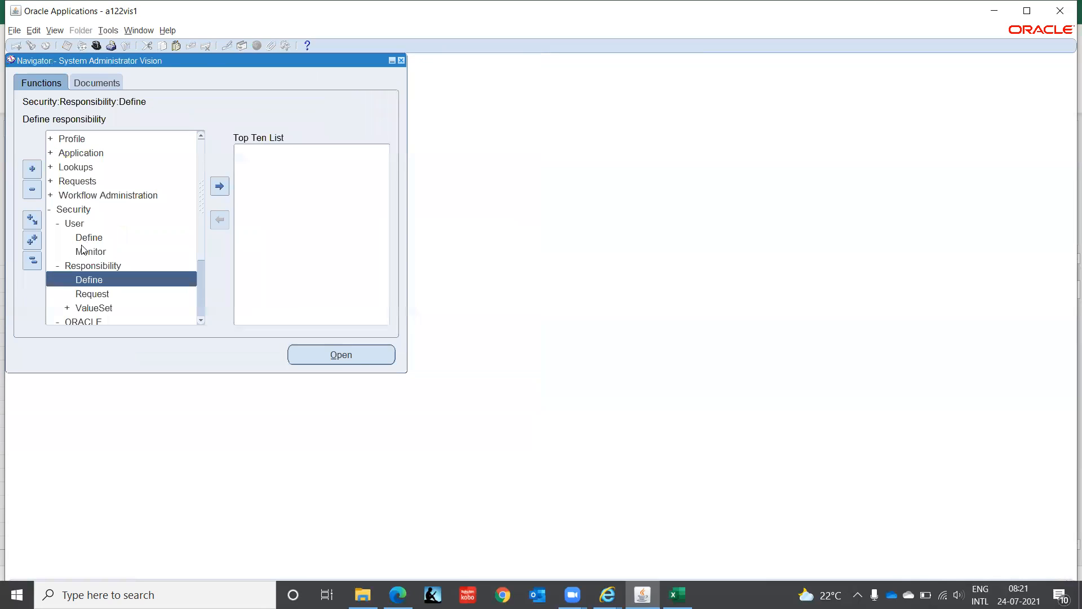
- Switch to the USER MM responsibility to view its available functions
{"action": "left_click", "coordinate": [96, 46]}
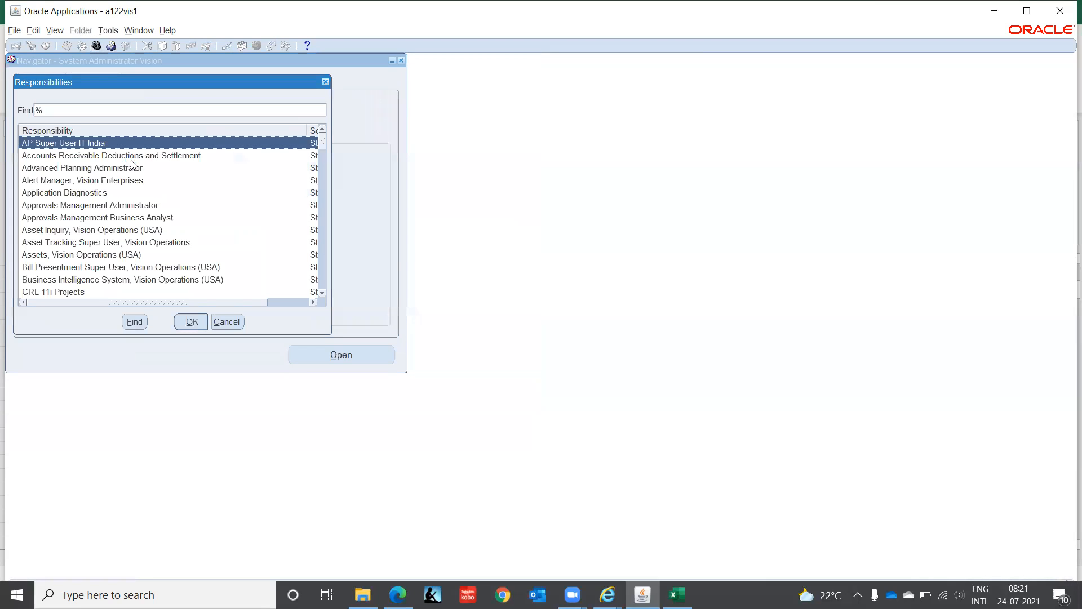
{"action": "type", "text": "u"}
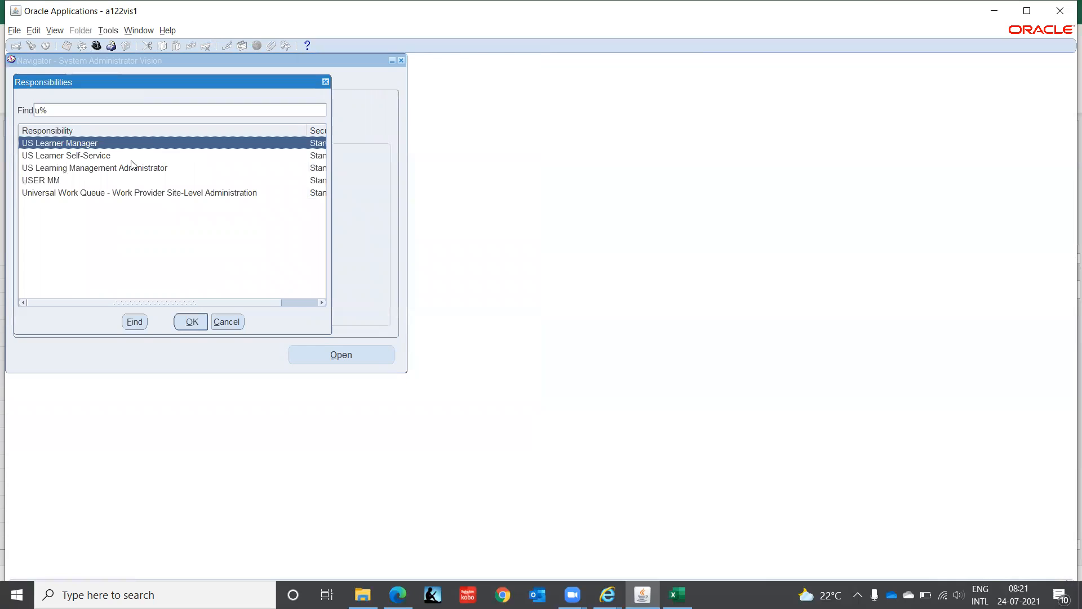
{"action": "key", "text": "Down"}
{"action": "key", "text": "Down"}
{"action": "key", "text": "Down"}
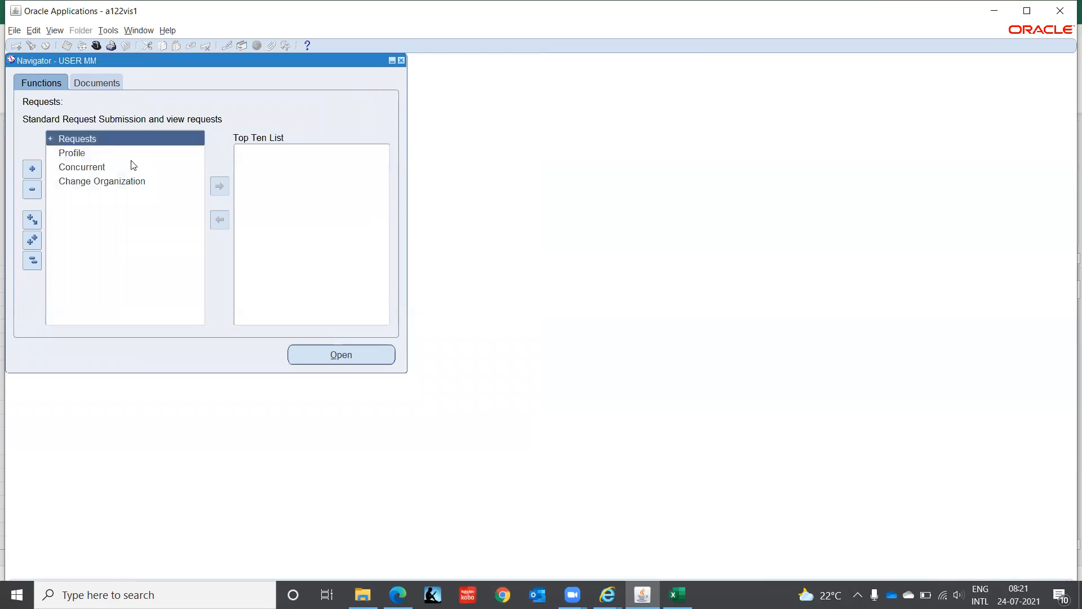
- Start a single request from Requests: Run, look up the available request names, and cancel the submission
{"action": "key", "text": "Return"}
{"action": "key", "text": "Return"}
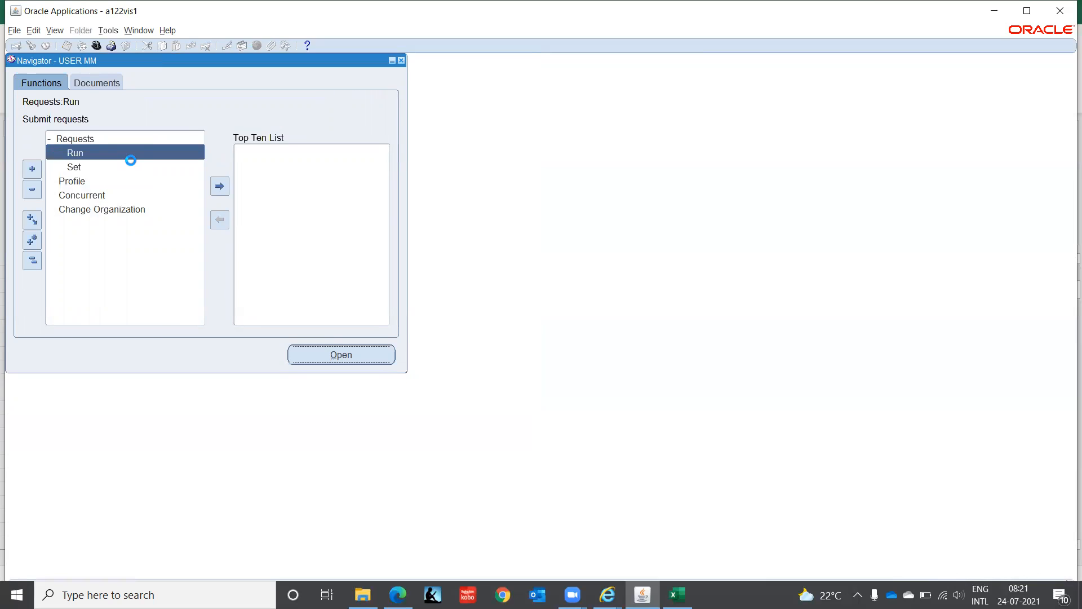
{"action": "left_click", "coordinate": [257, 326]}
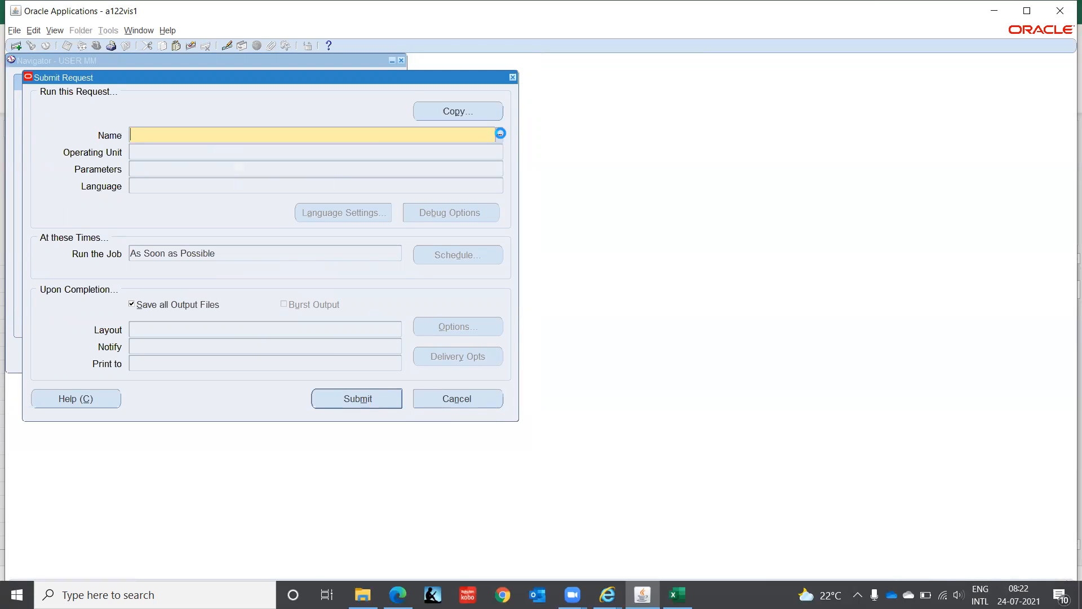
{"action": "left_click", "coordinate": [500, 133]}
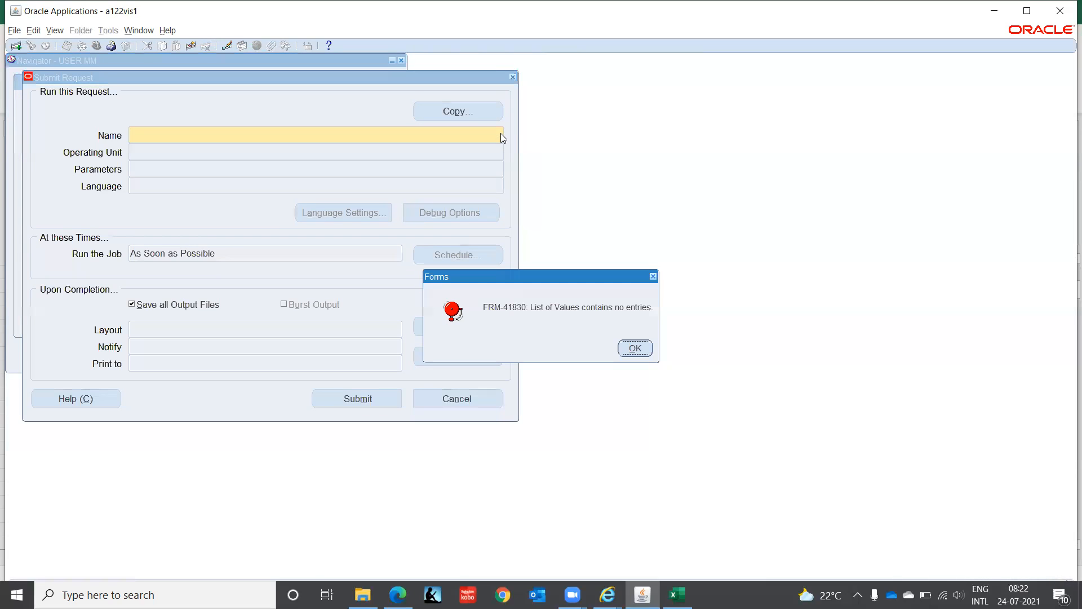
{"action": "left_click", "coordinate": [632, 348]}
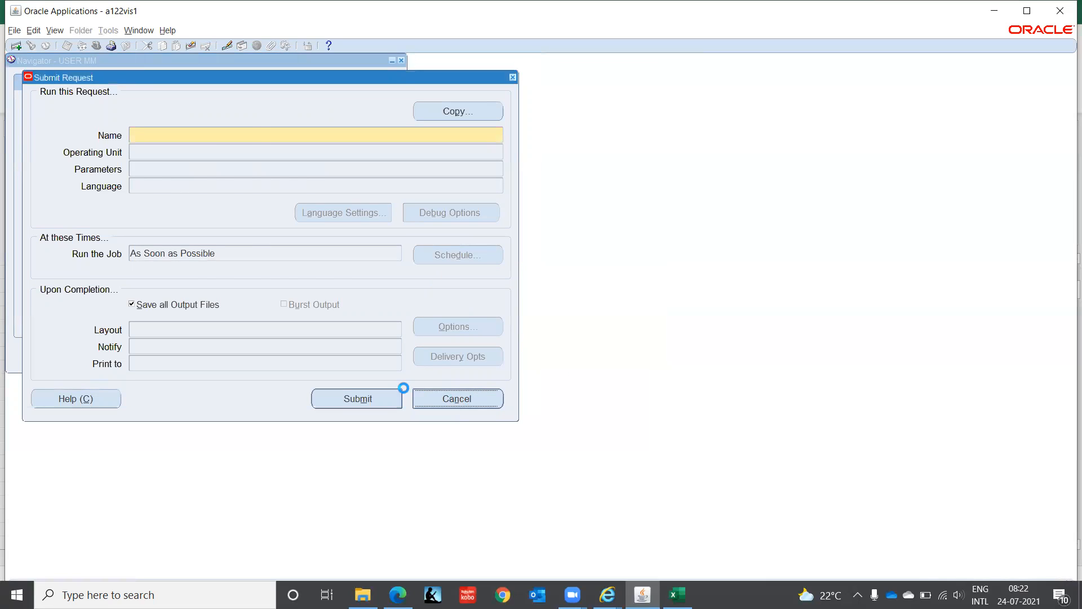
{"action": "left_click", "coordinate": [354, 322]}
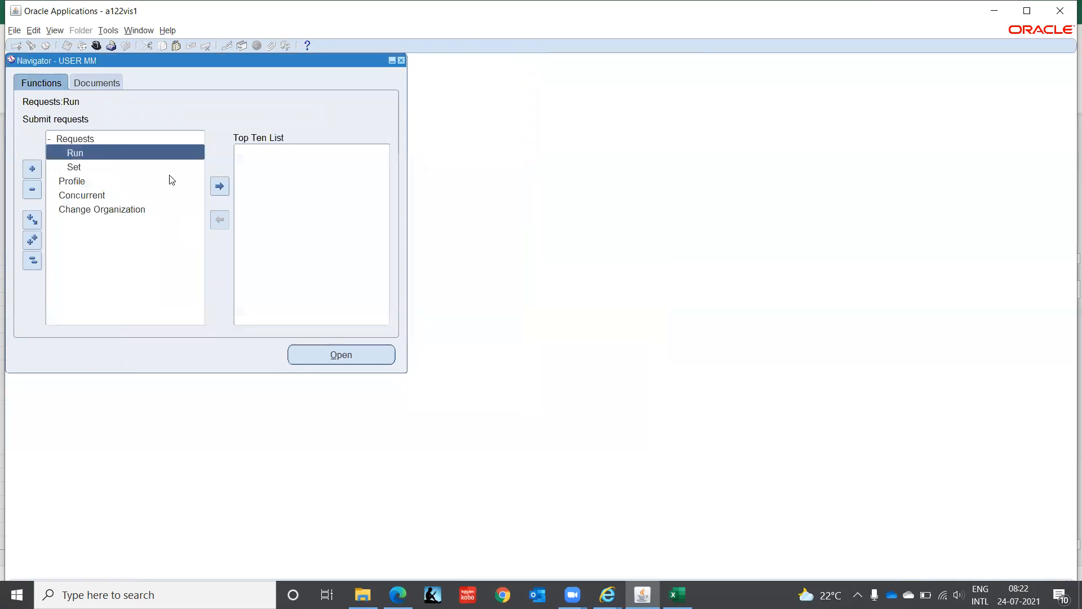
- Switch back to the System Administrator Vision responsibility and open the Security responsibility definition form
{"action": "left_click", "coordinate": [95, 45]}
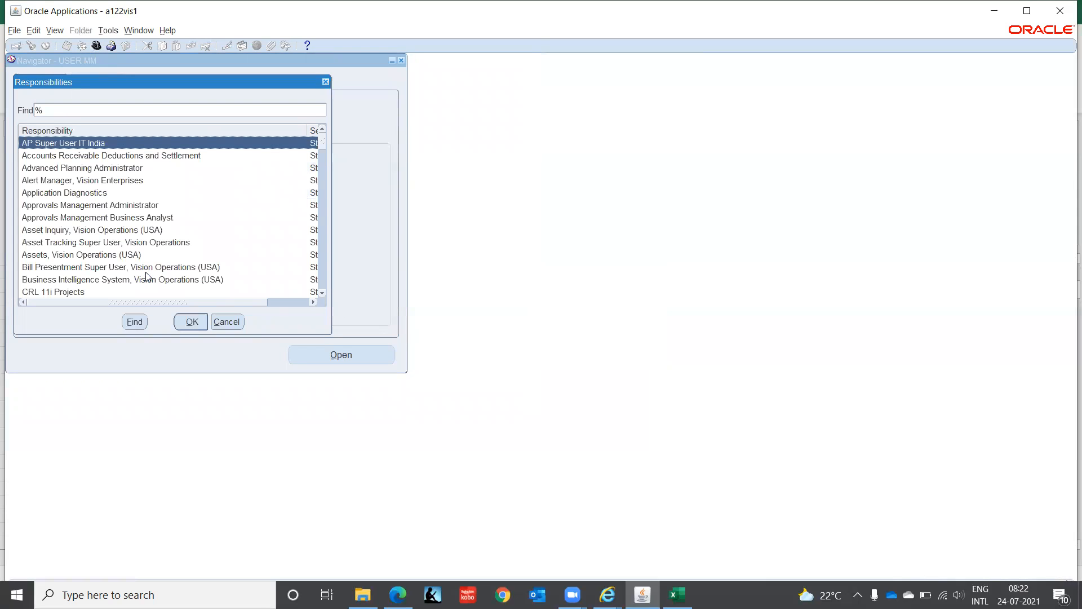
{"action": "key", "text": "Return"}
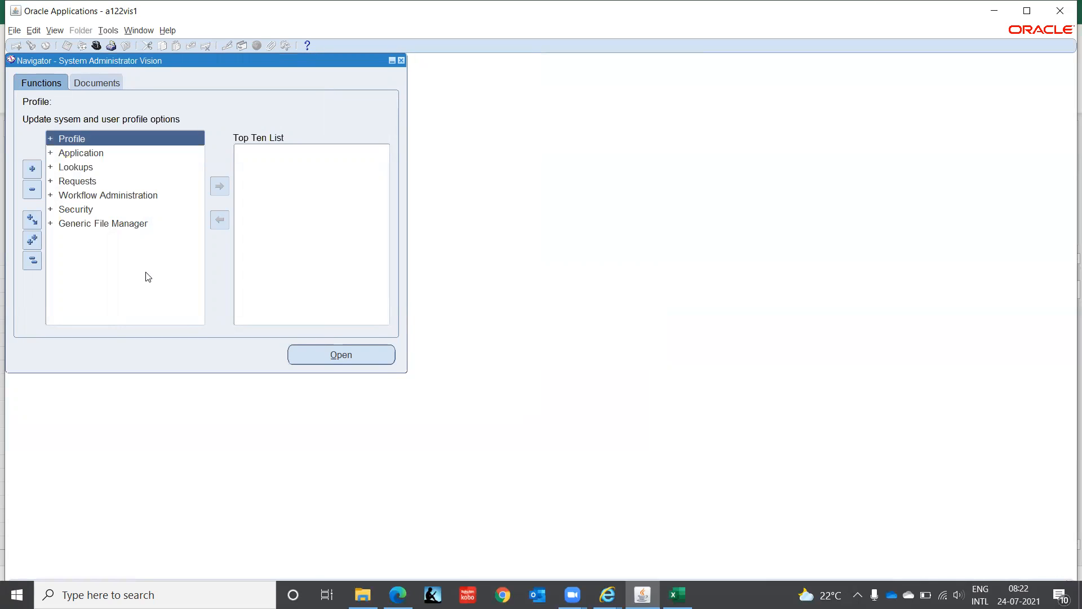
{"action": "key", "text": "Down"}
{"action": "key", "text": "Down"}
{"action": "key", "text": "Down"}
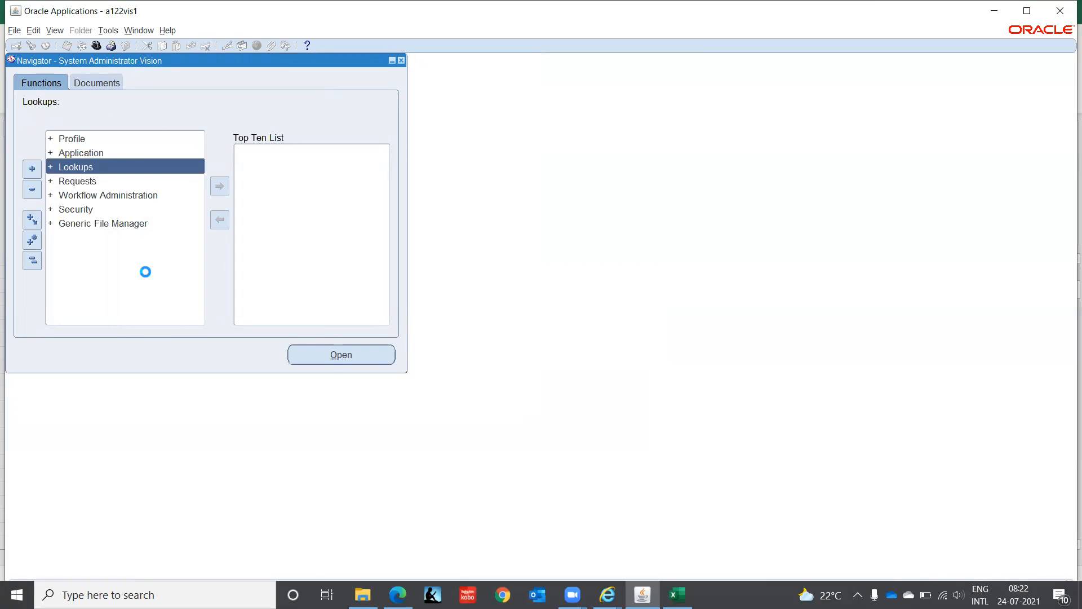
{"action": "key", "text": "Down"}
{"action": "key", "text": "Down"}
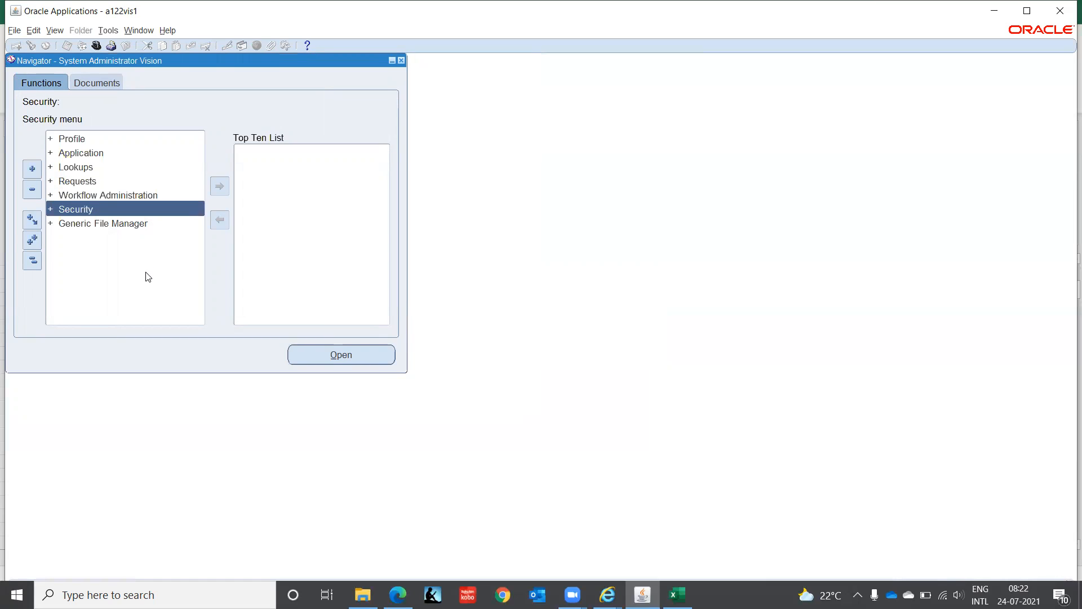
{"action": "key", "text": "Return"}
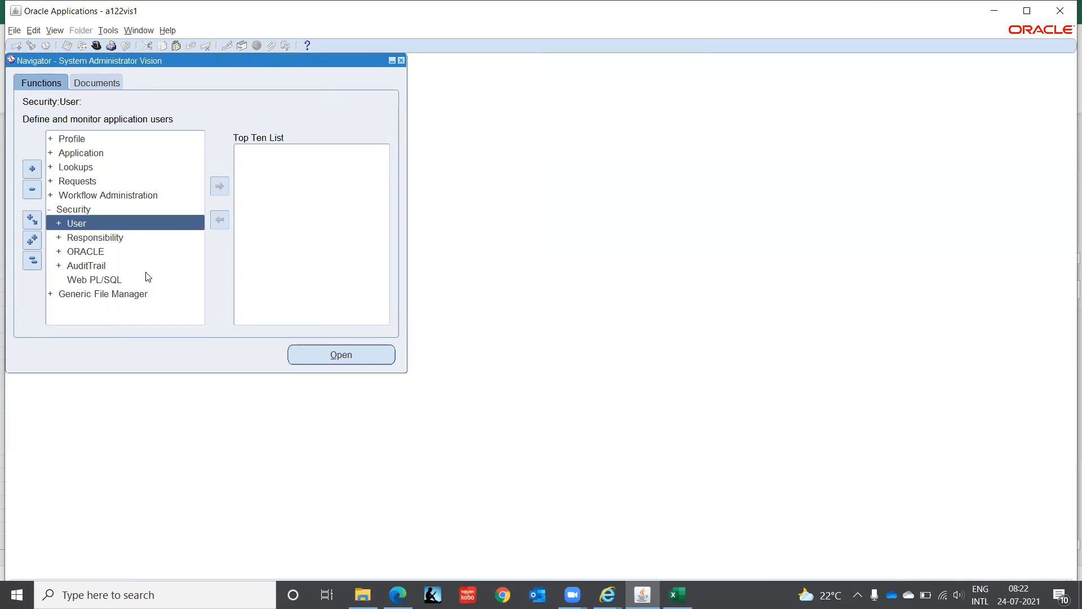
{"action": "key", "text": "Return"}
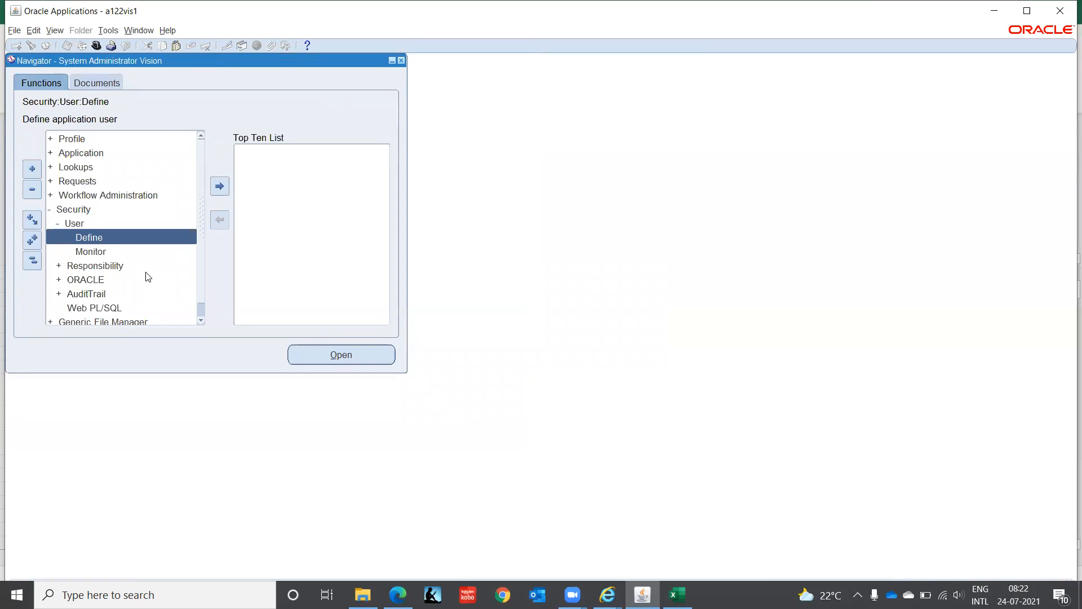
{"action": "key", "text": "Down"}
{"action": "key", "text": "Down"}
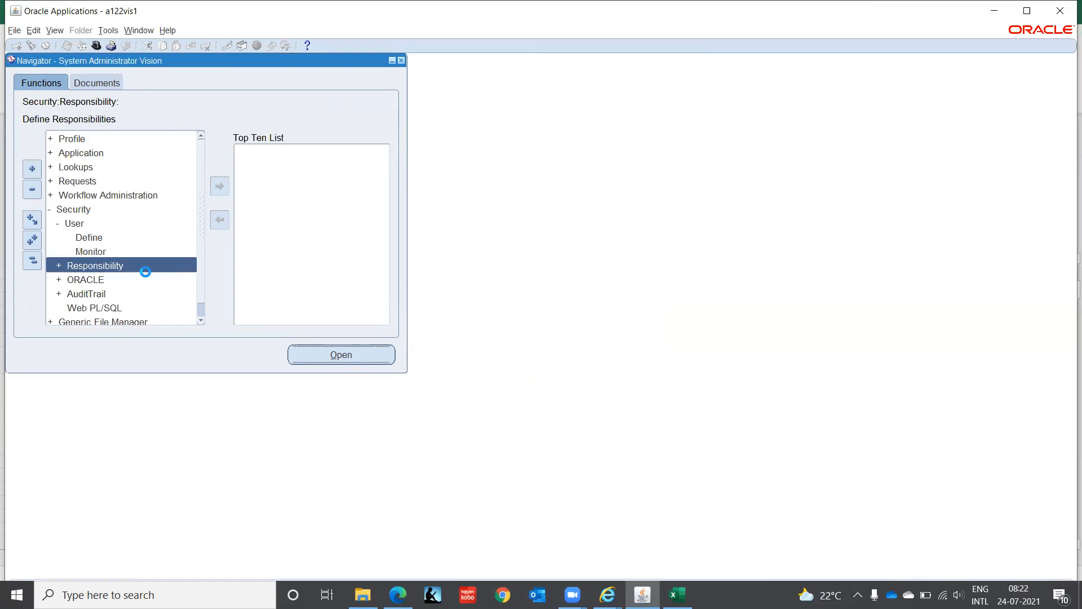
{"action": "key", "text": "Return"}
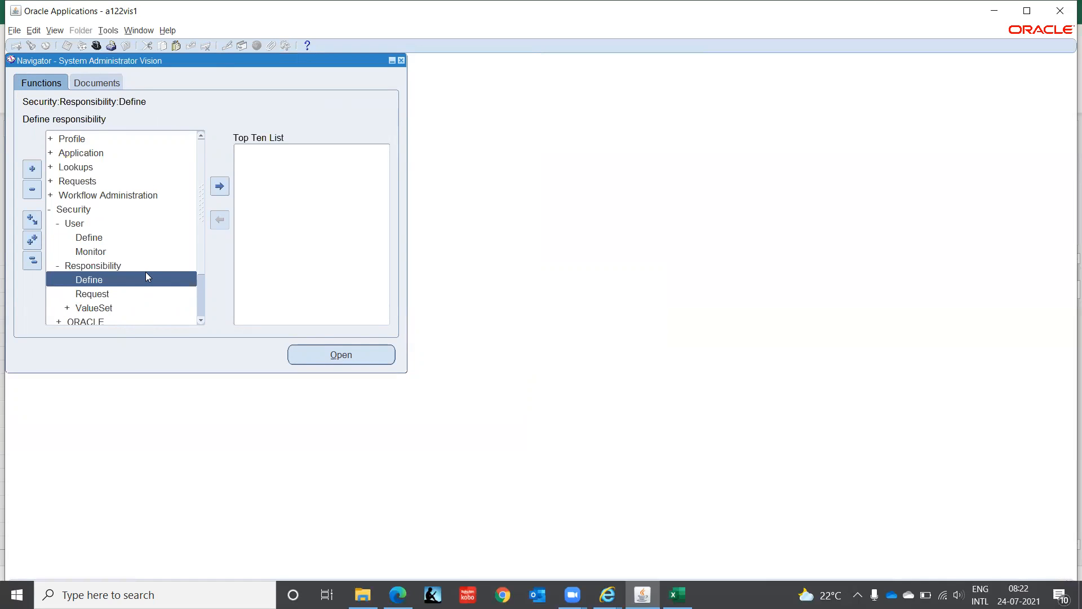
{"action": "key", "text": "Return"}
- Query responsibilities named User% and advance through the records to check the menu assigned to User Management
{"action": "key", "text": "F11"}
{"action": "type", "text": "User%"}
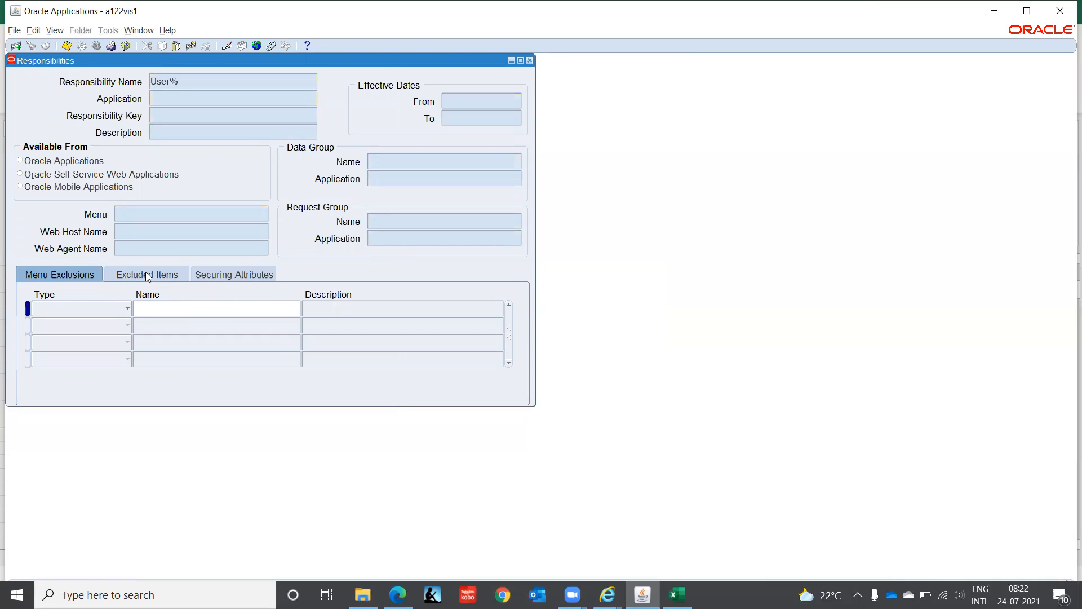
{"action": "key", "text": "ctrl+F11"}
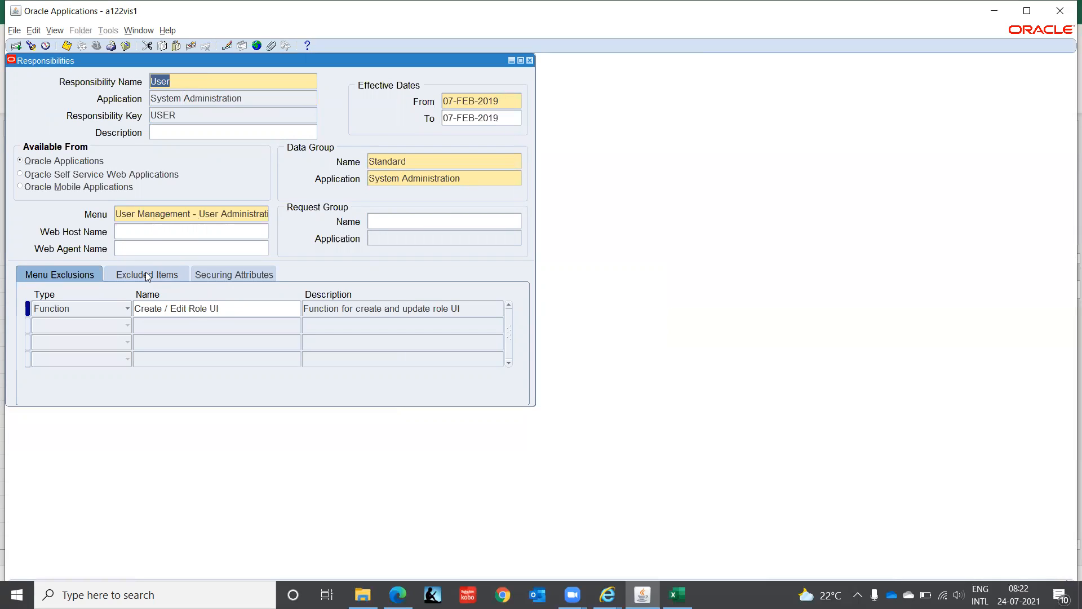
{"action": "left_click", "coordinate": [232, 211]}
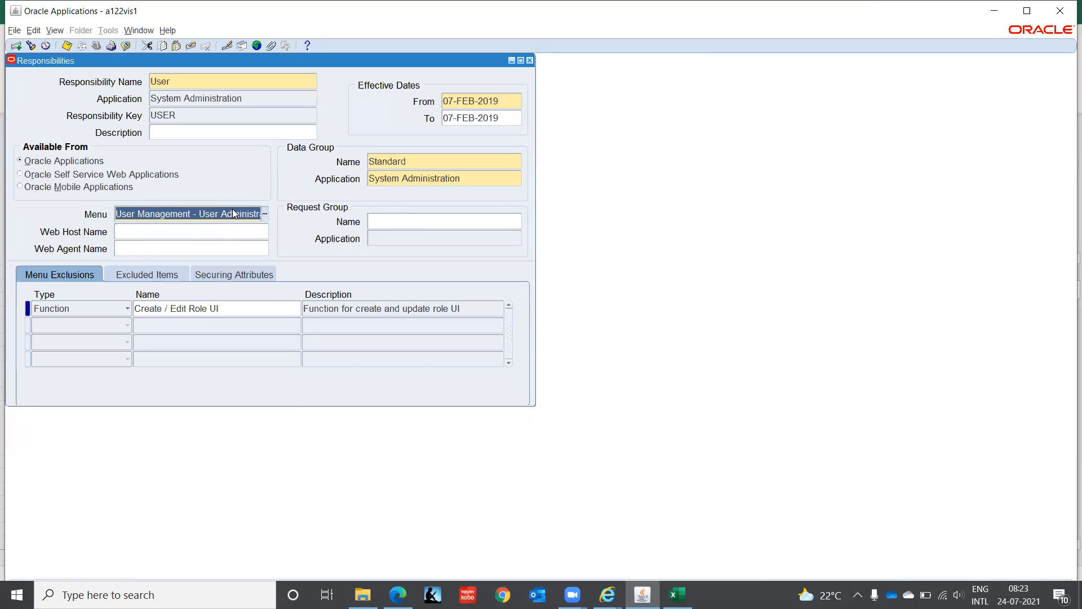
{"action": "key", "text": "Down"}
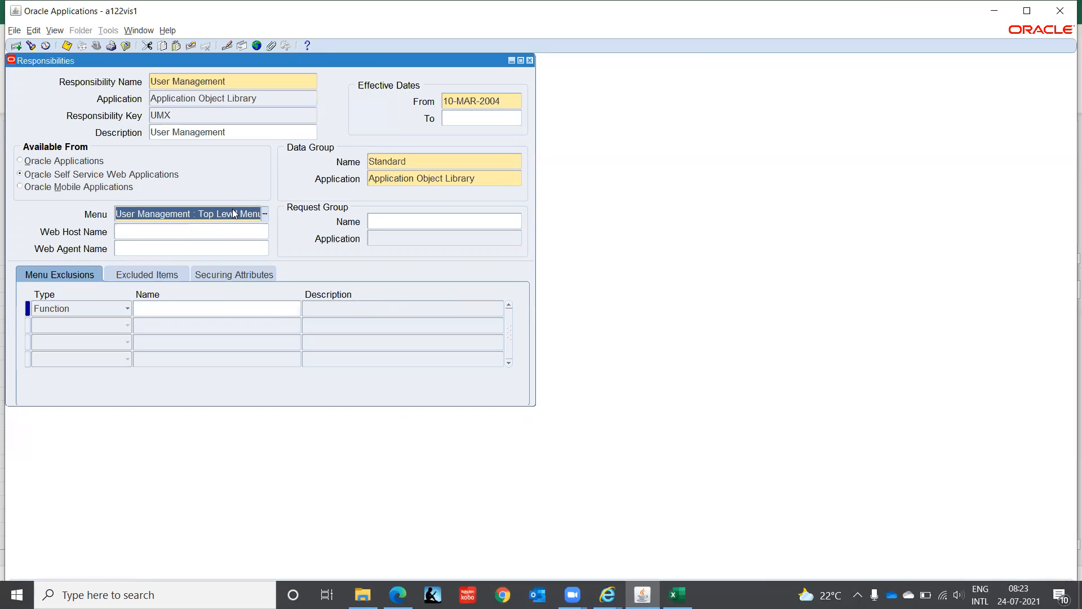
- Start a new responsibility named UM-IT with the application Application Object Library and the responsibility key UM_IT
{"action": "left_click", "coordinate": [245, 82]}
{"action": "left_click", "coordinate": [16, 45]}
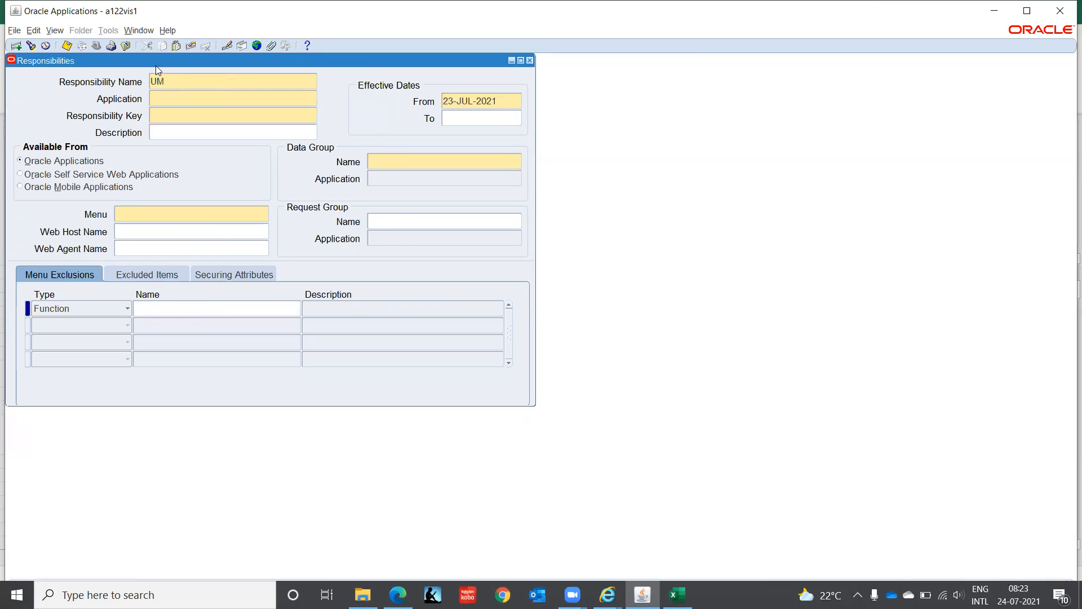
{"action": "type", "text": "UM-IT"}
{"action": "key", "text": "Tab"}
{"action": "type", "text": "App"}
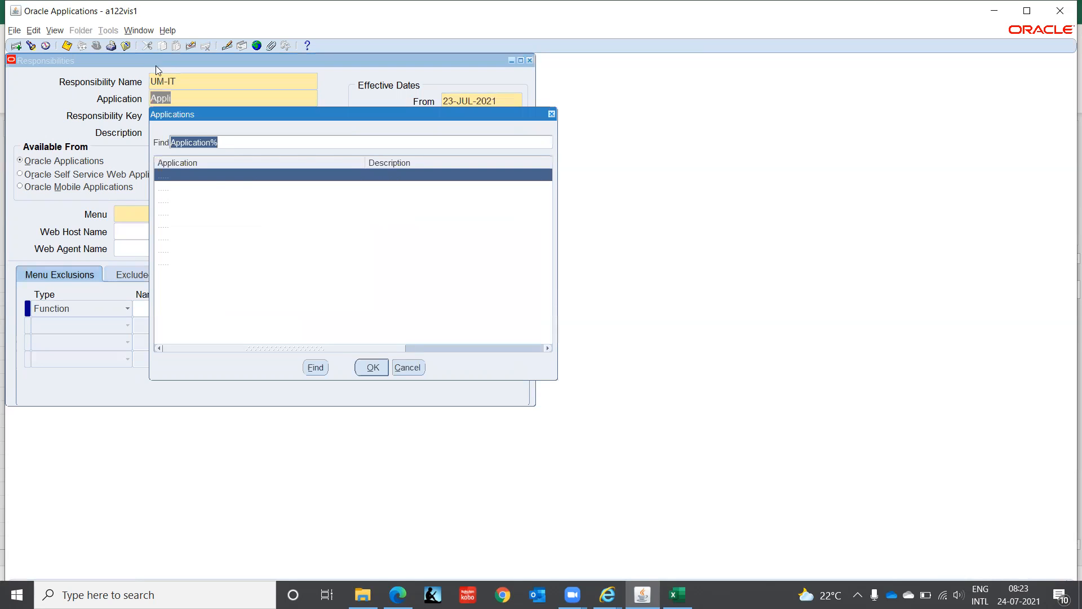
{"action": "key", "text": "Down"}
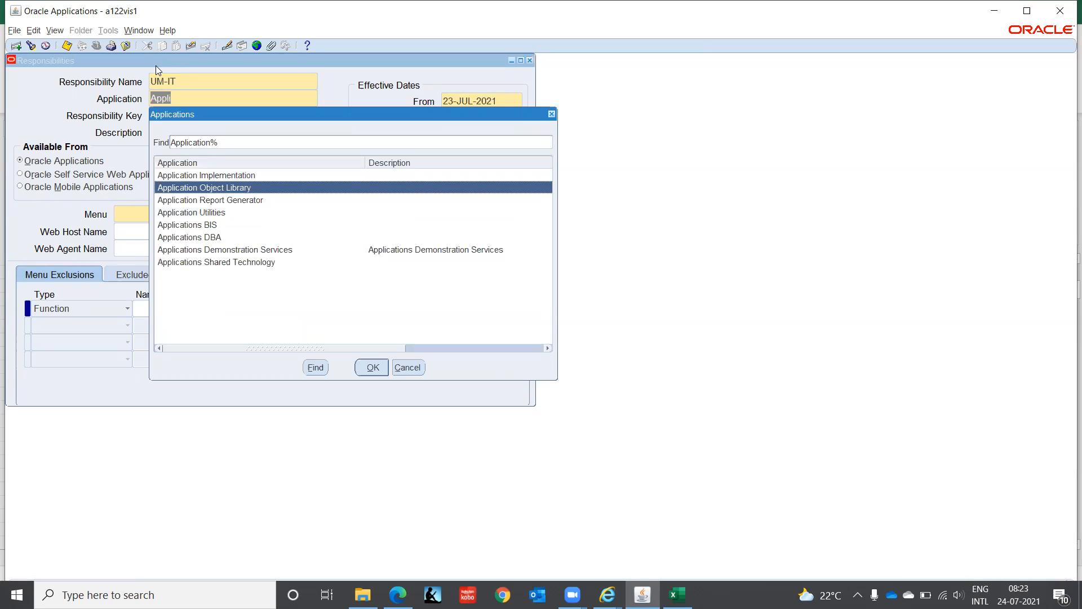
{"action": "key", "text": "Return"}
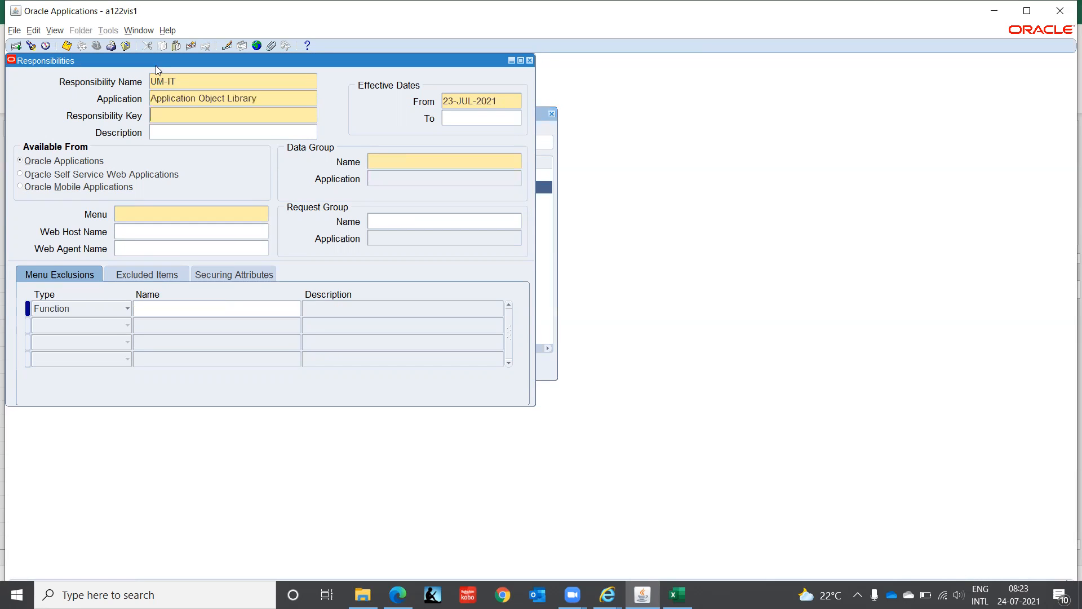
{"action": "type", "text": "UM_IT"}
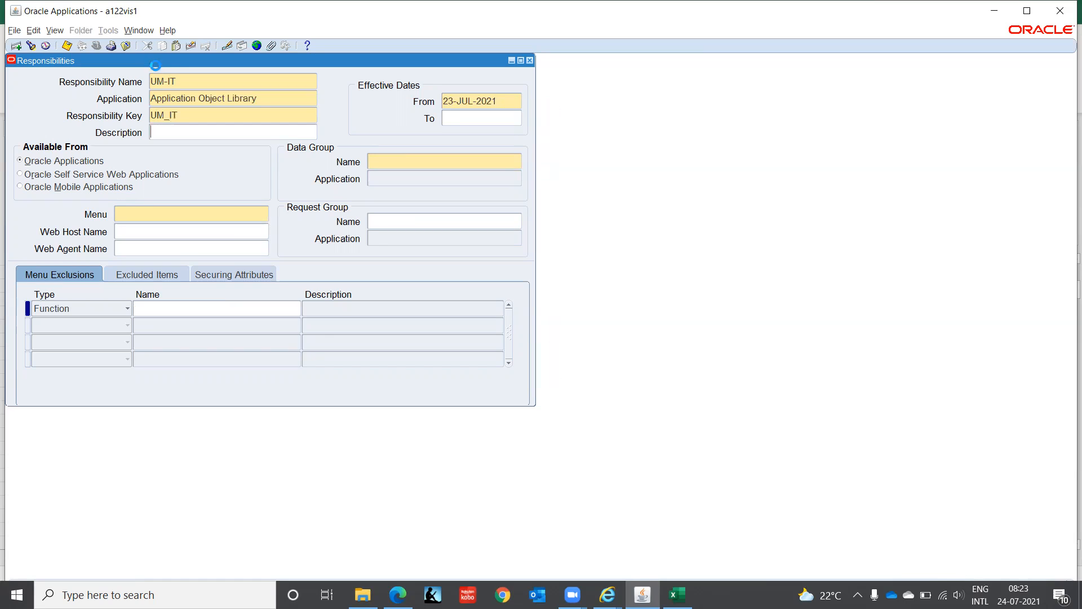
{"action": "key", "text": "Tab"}
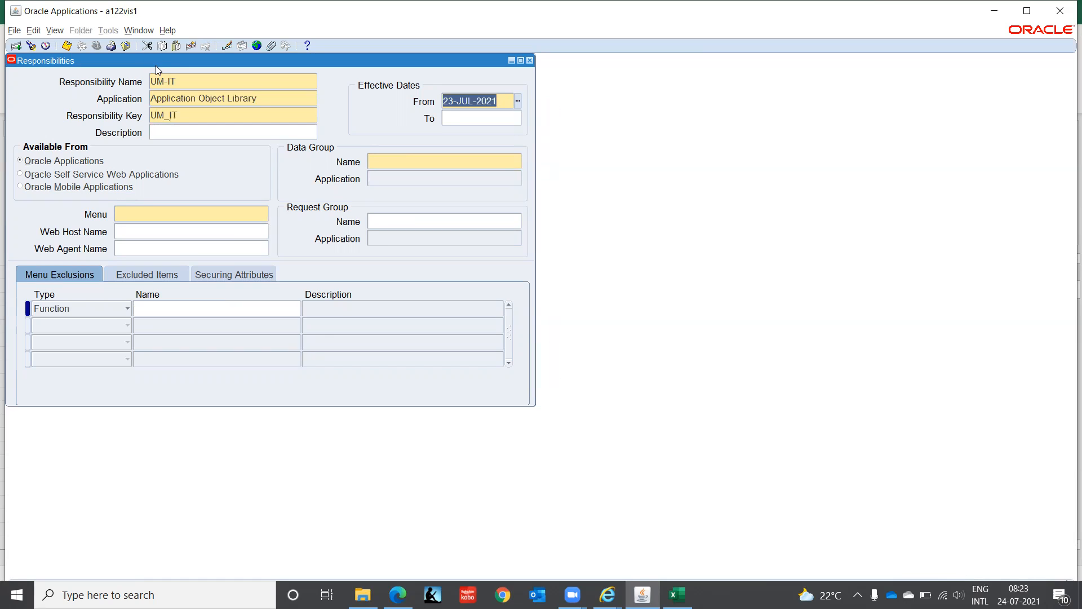
- Assign UM-IT the Standard data group with Application Object Library, and the menu User Management : Top Level Menu
{"action": "key", "text": "Tab"}
{"action": "key", "text": "Tab"}
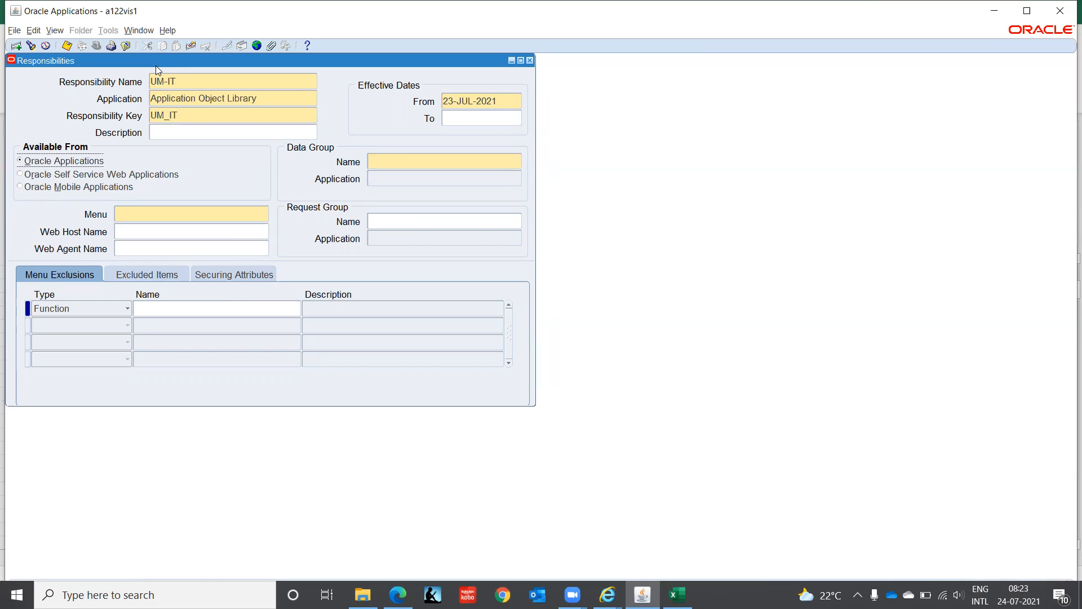
{"action": "key", "text": "Tab"}
{"action": "type", "text": "St"}
{"action": "key", "text": "Tab"}
{"action": "type", "text": "Appl"}
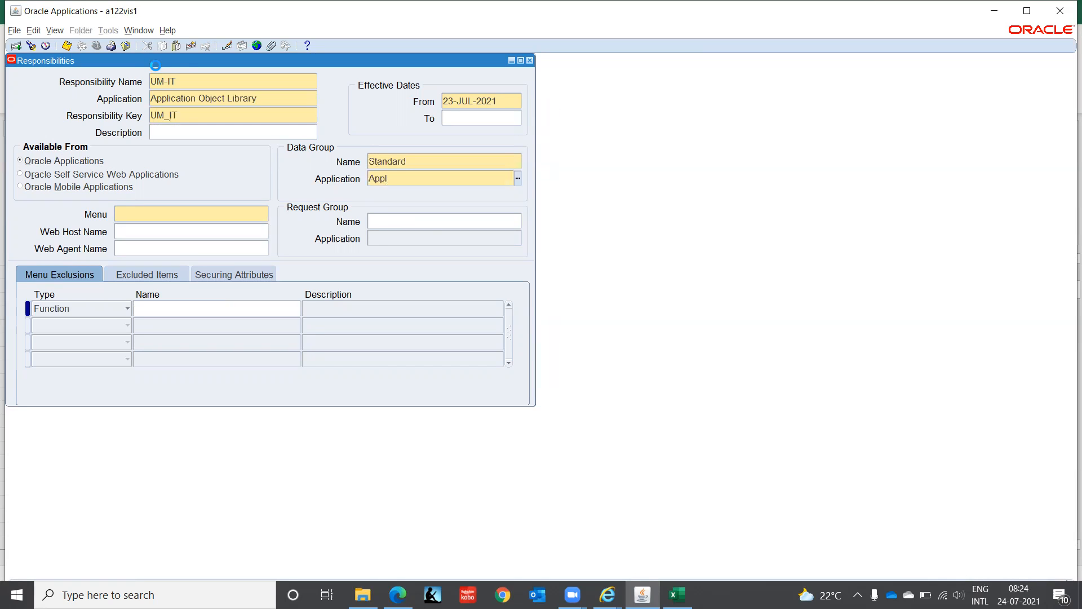
{"action": "key", "text": "Down"}
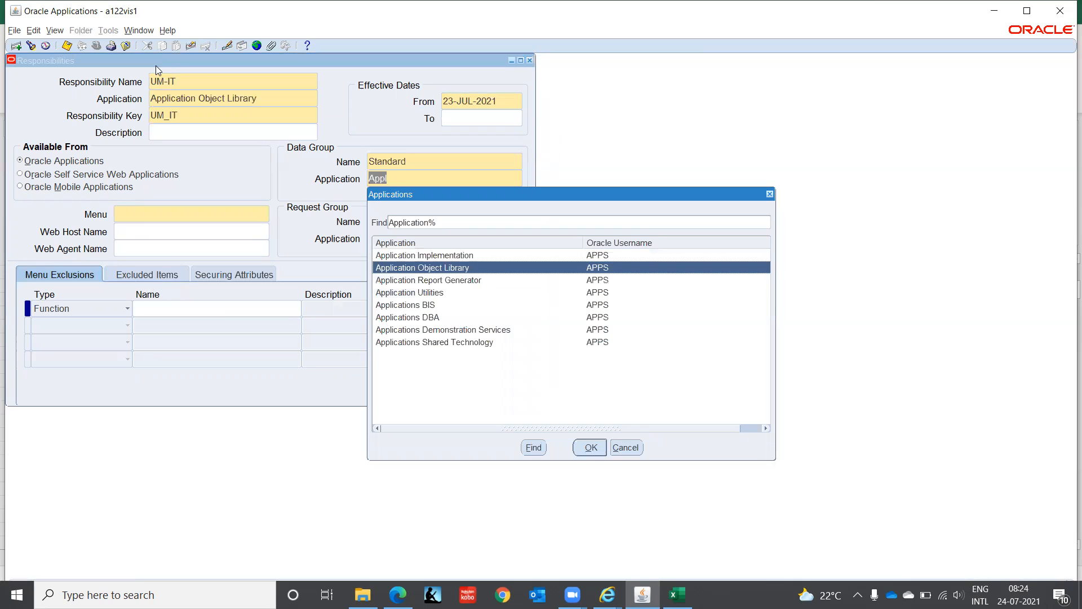
{"action": "key", "text": "Return"}
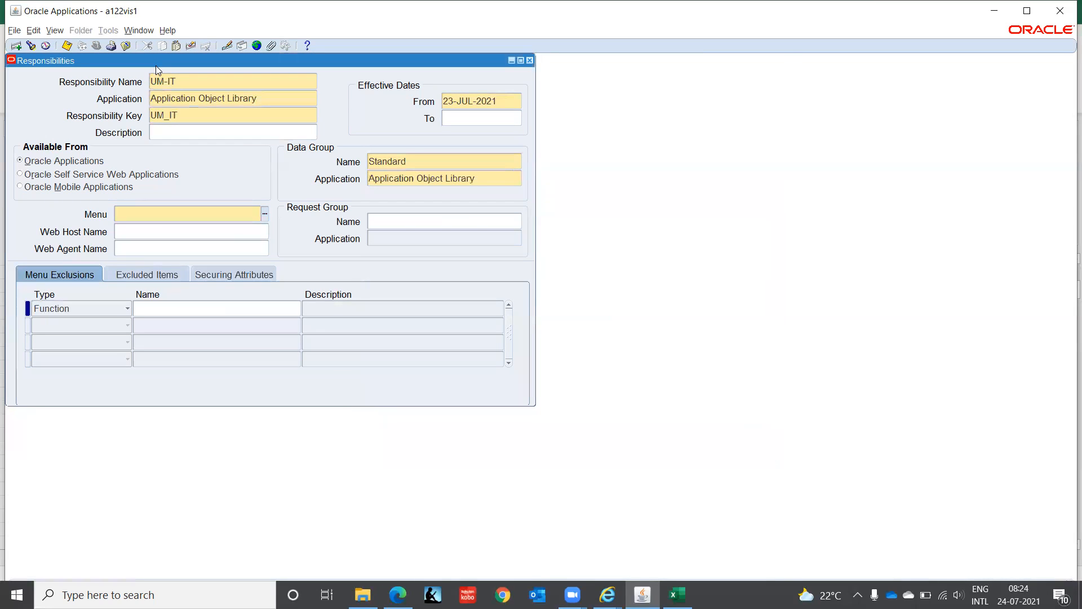
{"action": "type", "text": "User Management : Top Level Menu"}
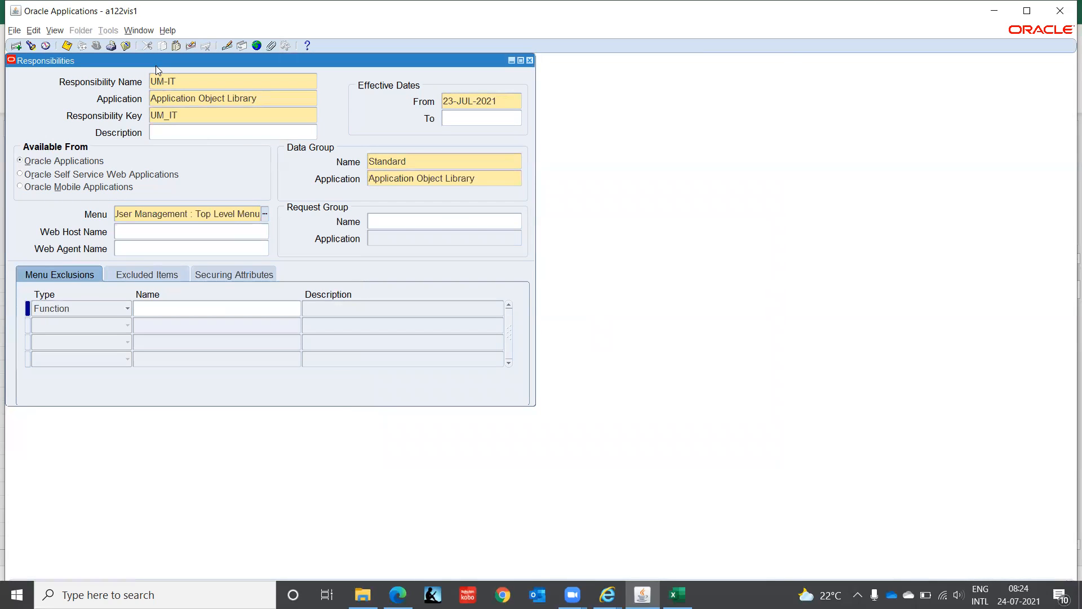
{"action": "key", "text": "Tab"}
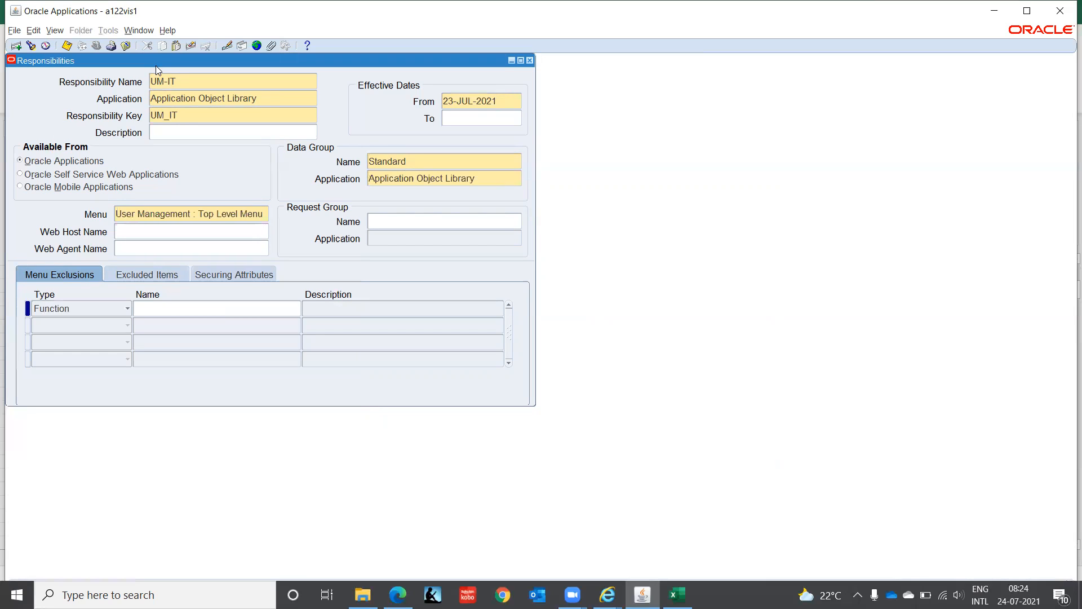
- Browse the available request groups for UM-IT and close the list without choosing one
{"action": "key", "text": "Tab"}
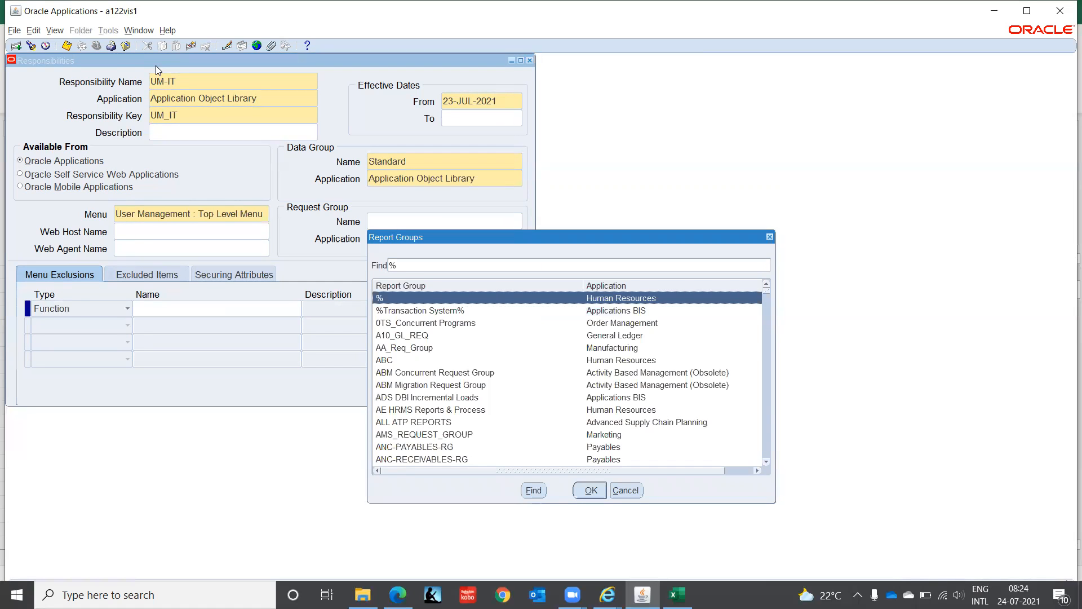
{"action": "key", "text": "Down"}
{"action": "key", "text": "Down"}
{"action": "key", "text": "Down"}
{"action": "key", "text": "Down"}
{"action": "key", "text": "Down"}
{"action": "key", "text": "Down"}
{"action": "key", "text": "Down"}
{"action": "key", "text": "Down"}
{"action": "key", "text": "Down"}
{"action": "key", "text": "Down"}
{"action": "key", "text": "Down"}
{"action": "key", "text": "Down"}
{"action": "key", "text": "Down"}
{"action": "key", "text": "Down"}
{"action": "key", "text": "Down"}
{"action": "key", "text": "Down"}
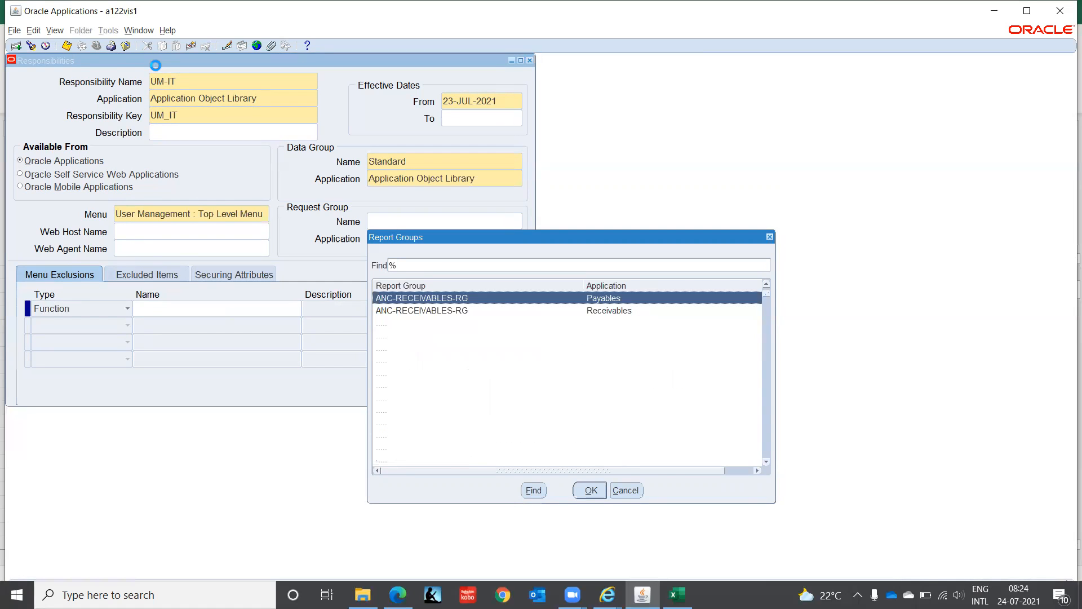
{"action": "key", "text": "Down"}
{"action": "key", "text": "Down"}
{"action": "key", "text": "Down"}
{"action": "key", "text": "Down"}
{"action": "key", "text": "Down"}
{"action": "key", "text": "Down"}
{"action": "key", "text": "Down"}
{"action": "key", "text": "Down"}
{"action": "key", "text": "Down"}
{"action": "key", "text": "Down"}
{"action": "key", "text": "Down"}
{"action": "key", "text": "Down"}
{"action": "key", "text": "Down"}
{"action": "key", "text": "Down"}
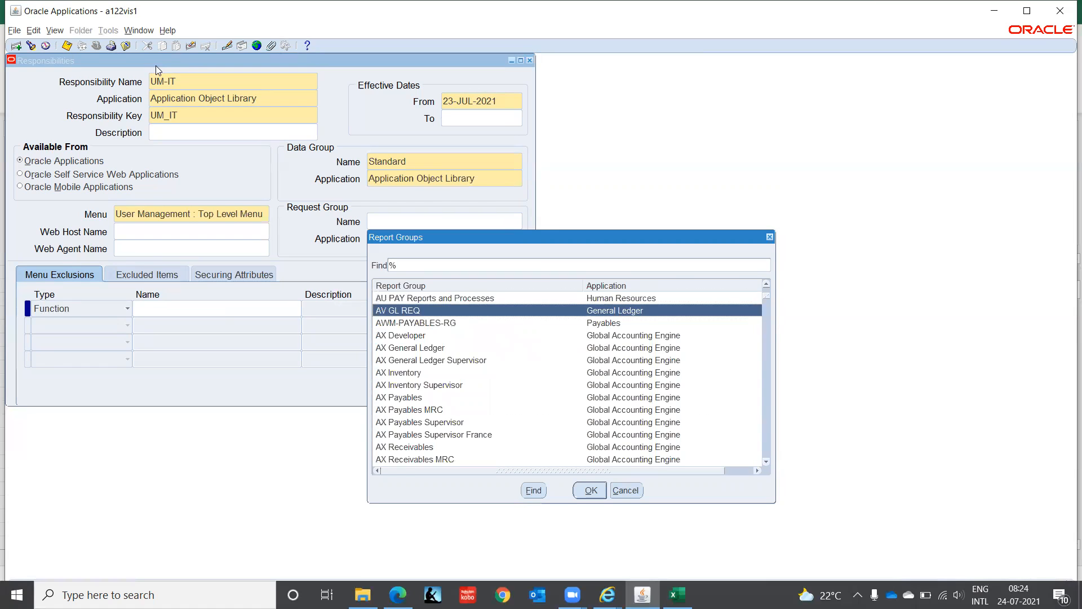
{"action": "key", "text": "Down"}
{"action": "key", "text": "Down"}
{"action": "key", "text": "Down"}
{"action": "key", "text": "Down"}
{"action": "key", "text": "Down"}
{"action": "key", "text": "Down"}
{"action": "key", "text": "Down"}
{"action": "key", "text": "Down"}
{"action": "key", "text": "Down"}
{"action": "key", "text": "Down"}
{"action": "key", "text": "Down"}
{"action": "key", "text": "Down"}
{"action": "key", "text": "Down"}
{"action": "key", "text": "Down"}
{"action": "key", "text": "Down"}
{"action": "key", "text": "Down"}
{"action": "key", "text": "Down"}
{"action": "key", "text": "Down"}
{"action": "key", "text": "Down"}
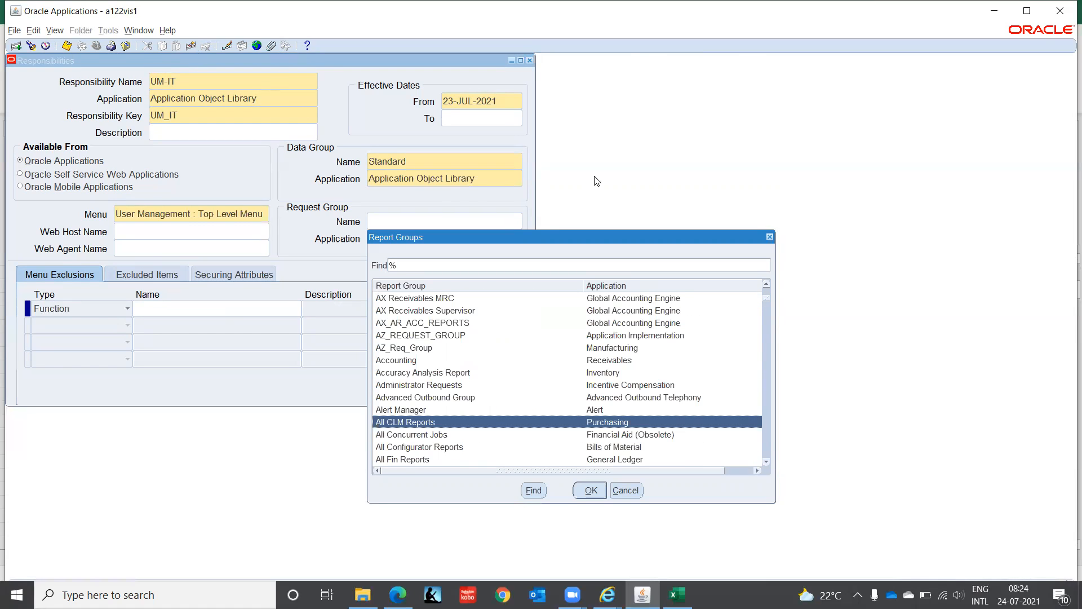
{"action": "left_click", "coordinate": [625, 490]}
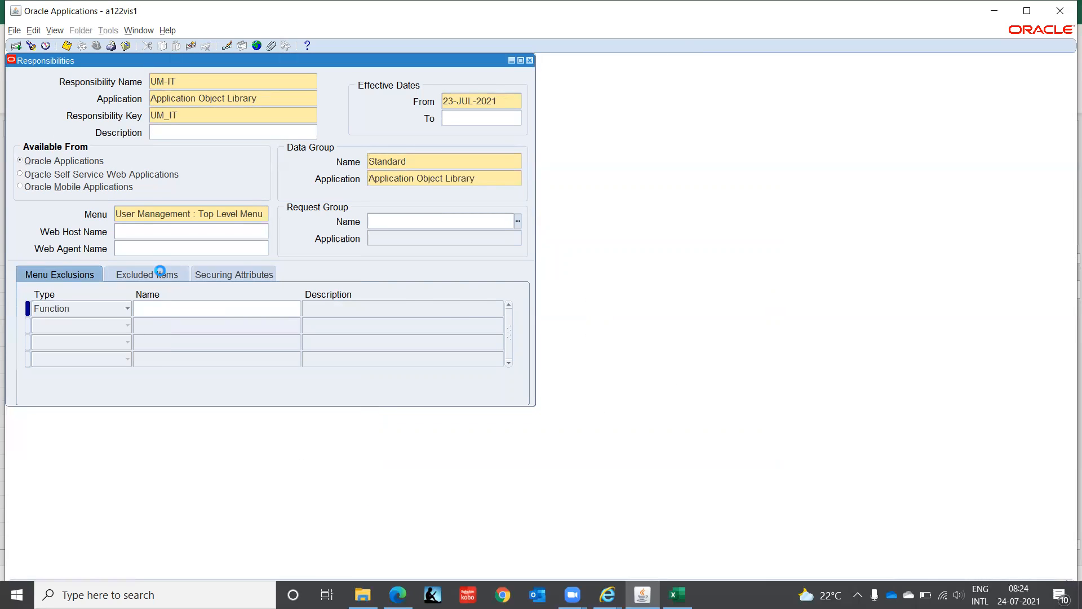
- Try to open the excluded items of UM-IT, and leave the responsibility form without keeping the new record
{"action": "left_click", "coordinate": [162, 275]}
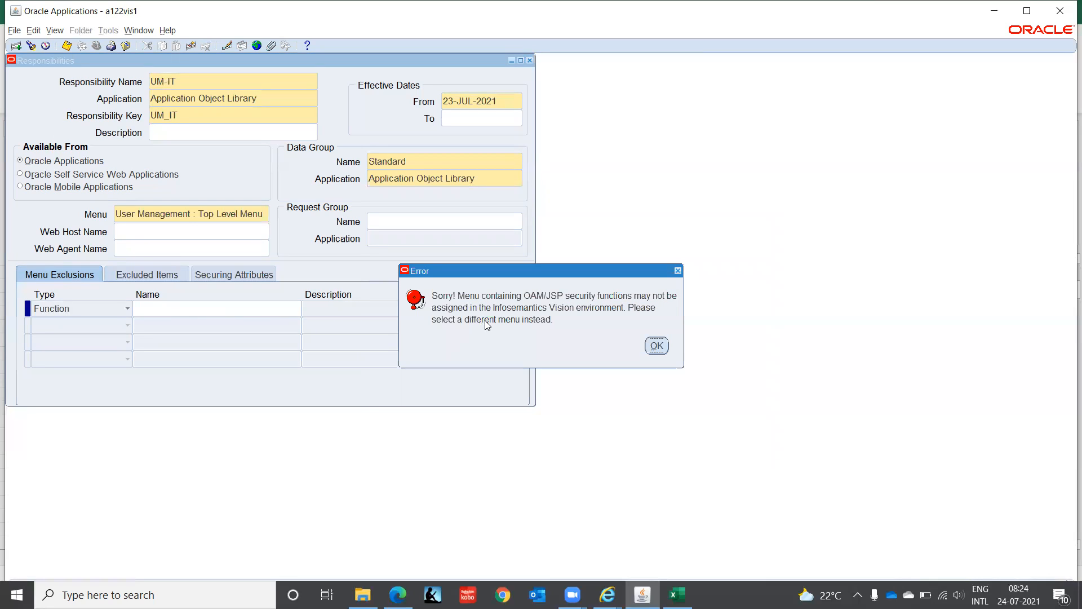
{"action": "left_click", "coordinate": [656, 346]}
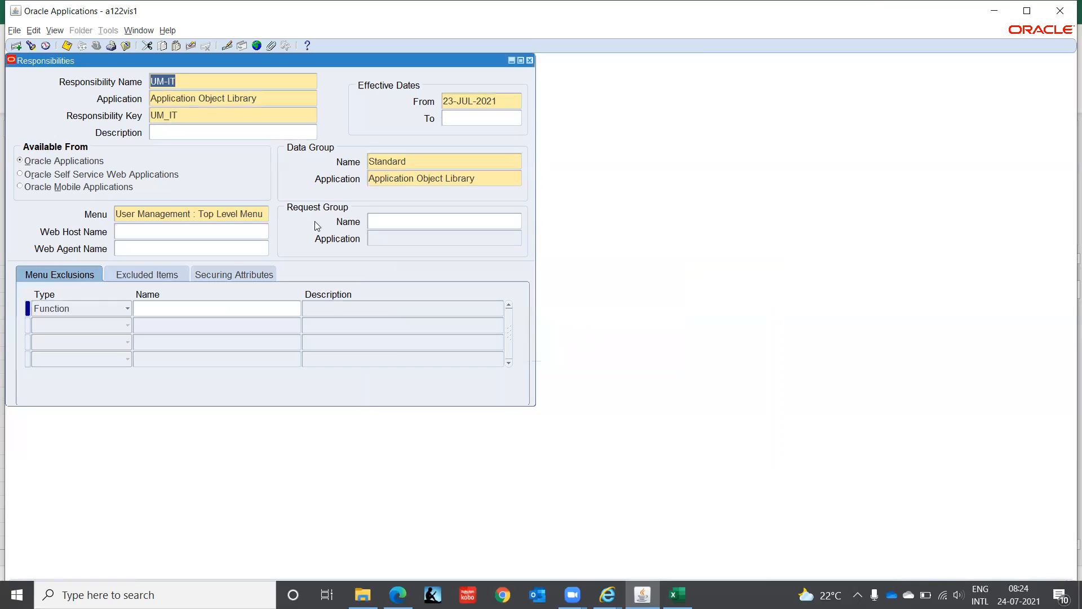
{"action": "left_click", "coordinate": [226, 216]}
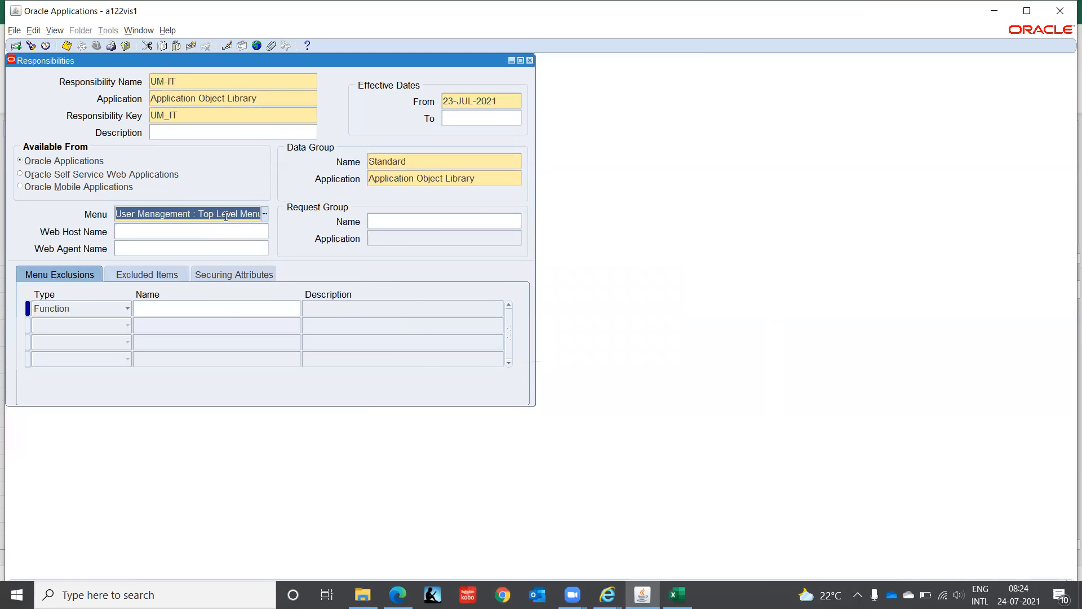
{"action": "key", "text": "F11"}
{"action": "left_click", "coordinate": [586, 353]}
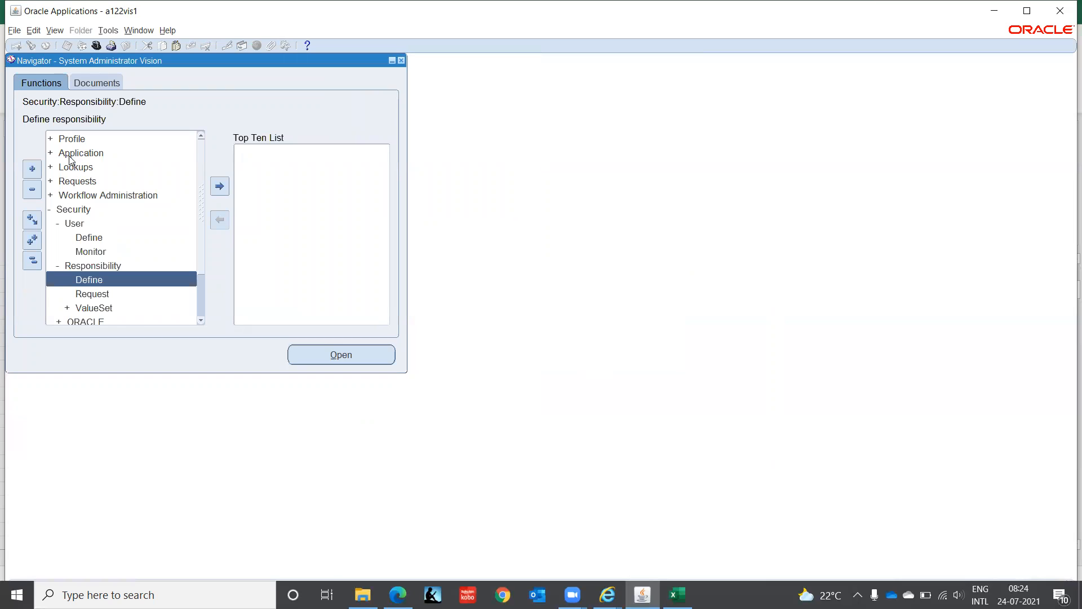
- Open the menu definition form from the Application functions
{"action": "double_click", "coordinate": [69, 153]}
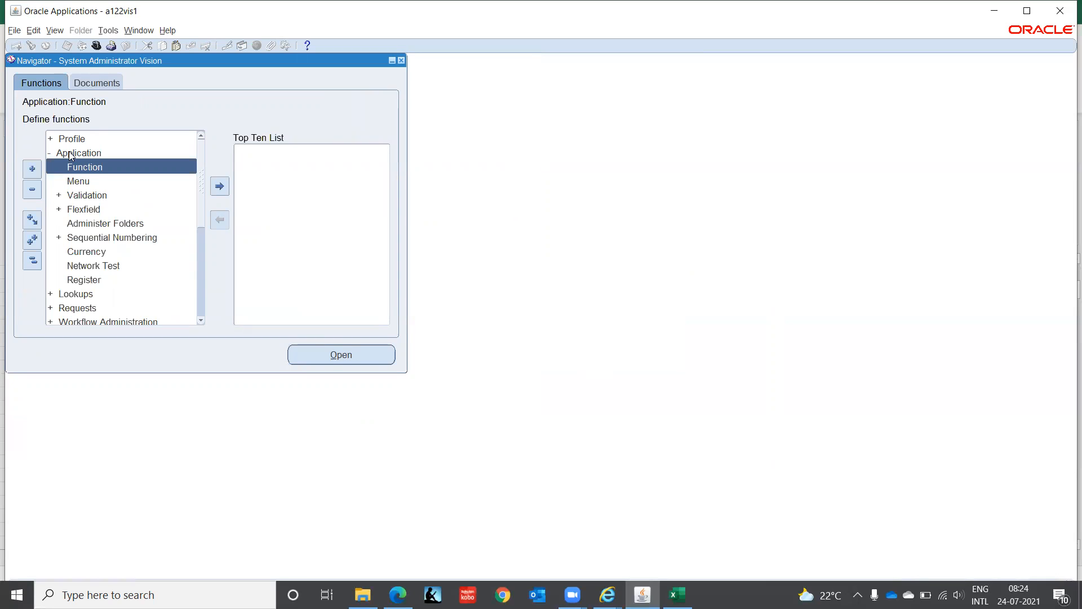
{"action": "key", "text": "Down"}
{"action": "key", "text": "Return"}
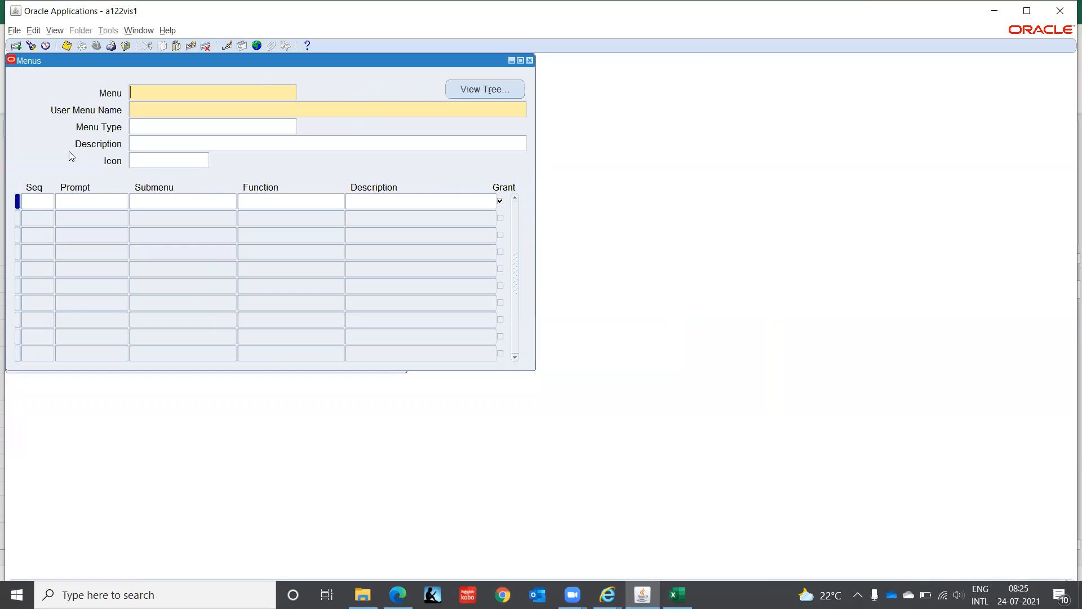
- Query the menu whose user menu name is User Management : Top Level Menu and display its entries
{"action": "key", "text": "F11"}
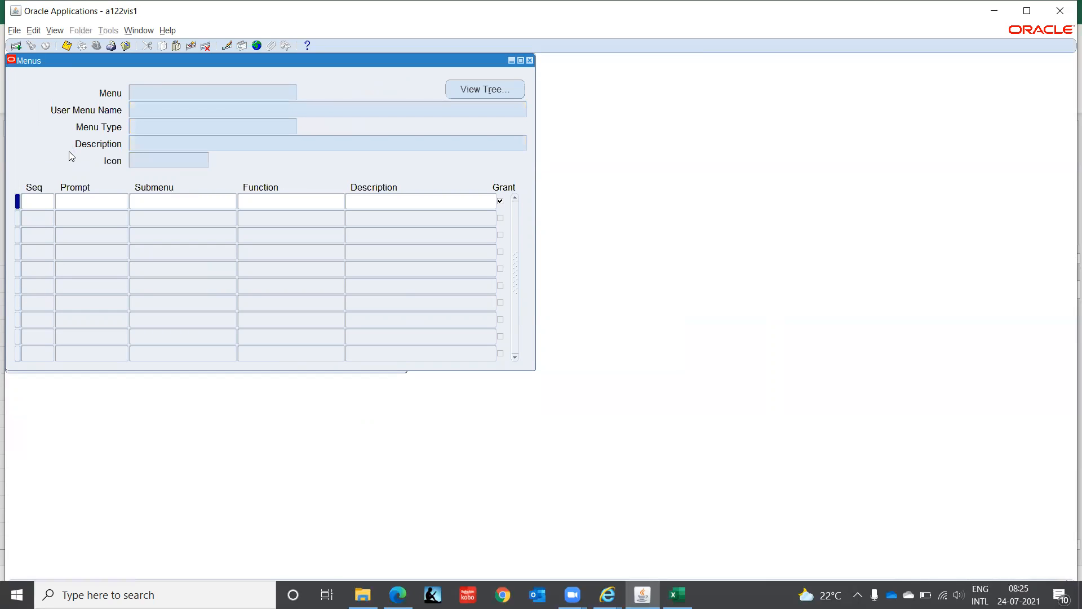
{"action": "key", "text": "ctrl+v"}
{"action": "key", "text": "ctrl+F11"}
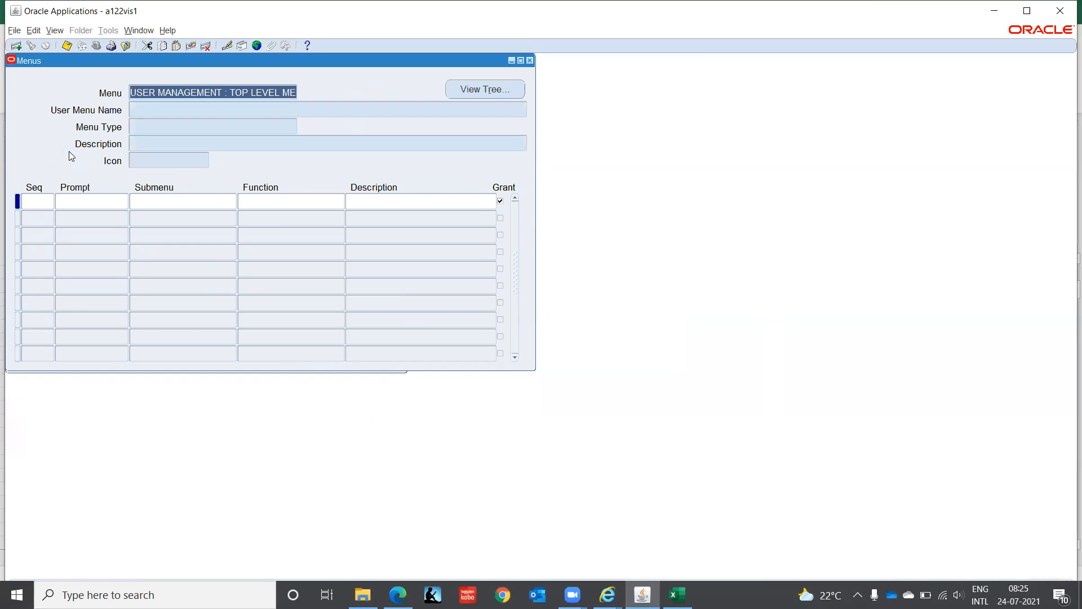
{"action": "key", "text": "BackSpace"}
{"action": "key", "text": "Tab"}
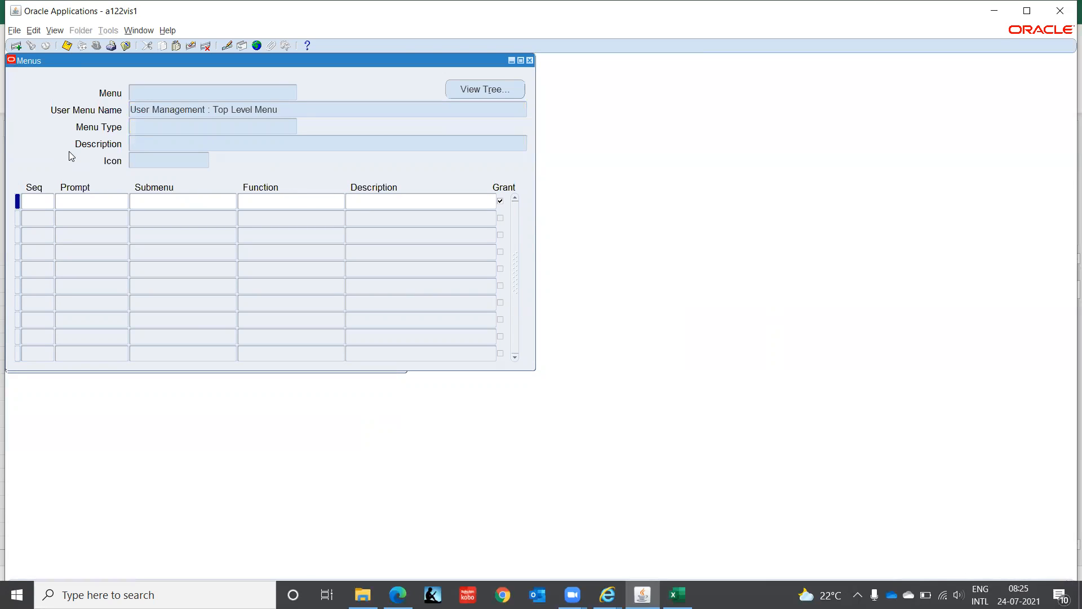
{"action": "key", "text": "ctrl+F11"}
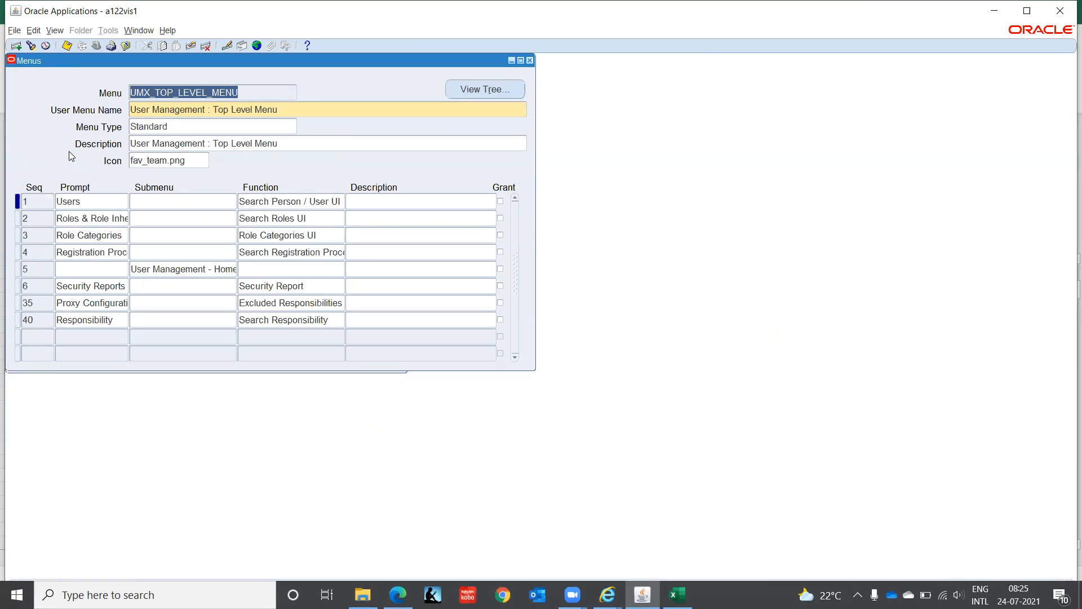
{"action": "key", "text": "Down"}
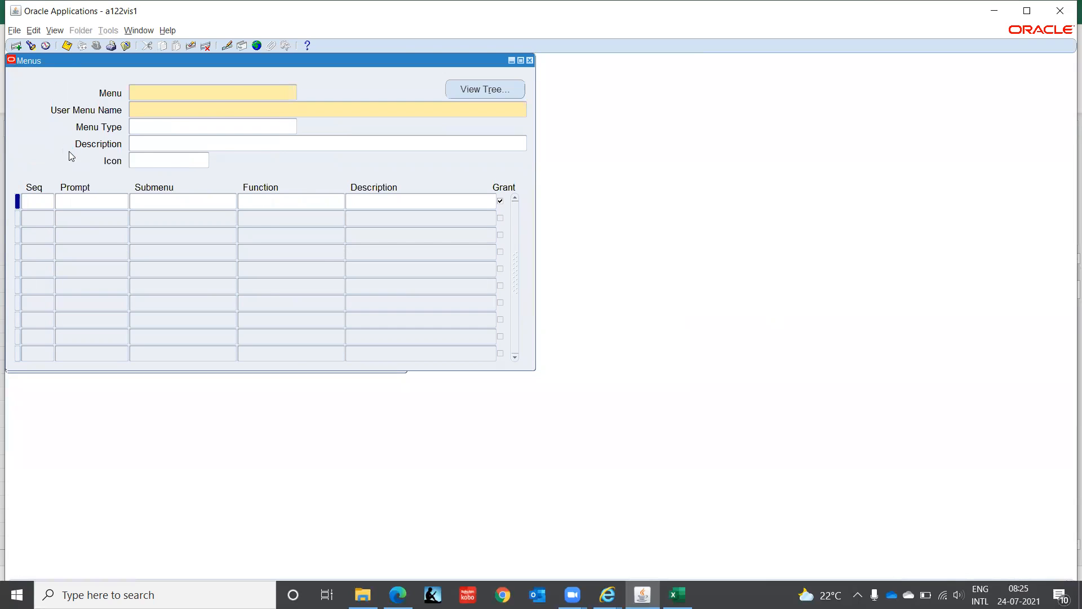
{"action": "key", "text": "Up"}
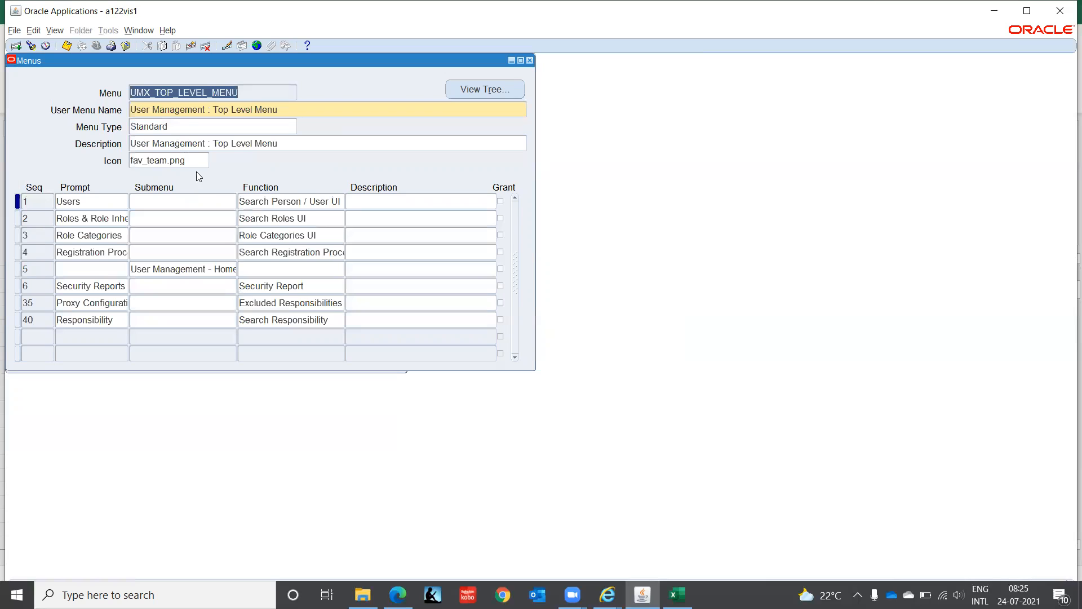
- Try to enable Grant for every entry of User Management : Top Level Menu and save the menu
{"action": "left_click", "coordinate": [500, 202]}
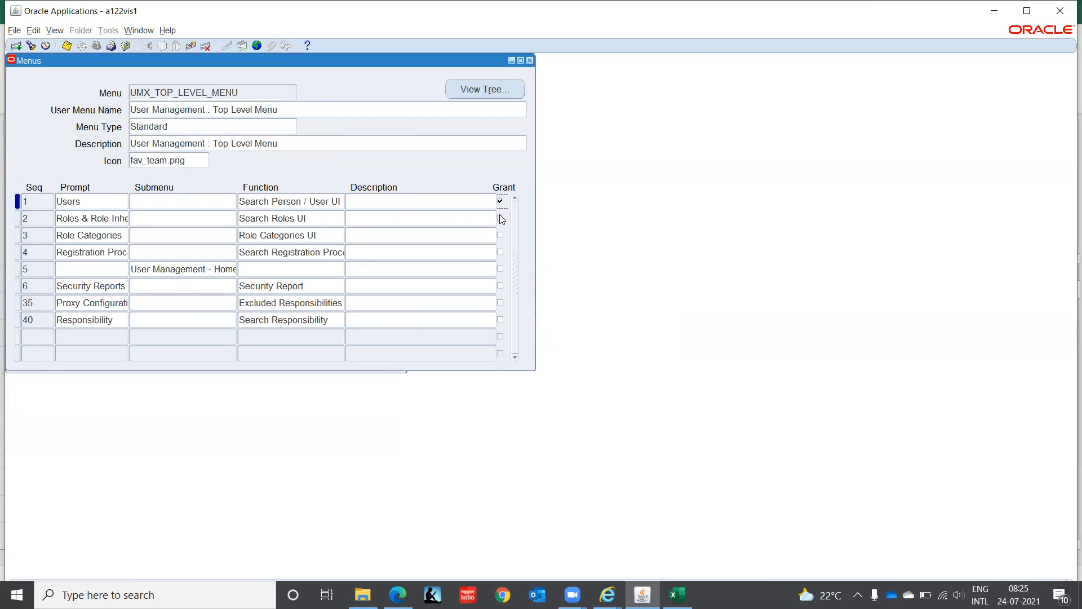
{"action": "left_click", "coordinate": [499, 218]}
{"action": "left_click", "coordinate": [500, 252]}
{"action": "left_click", "coordinate": [501, 270]}
{"action": "left_click", "coordinate": [500, 285]}
{"action": "left_click", "coordinate": [499, 303]}
{"action": "left_click", "coordinate": [500, 320]}
{"action": "key", "text": "ctrl+s"}
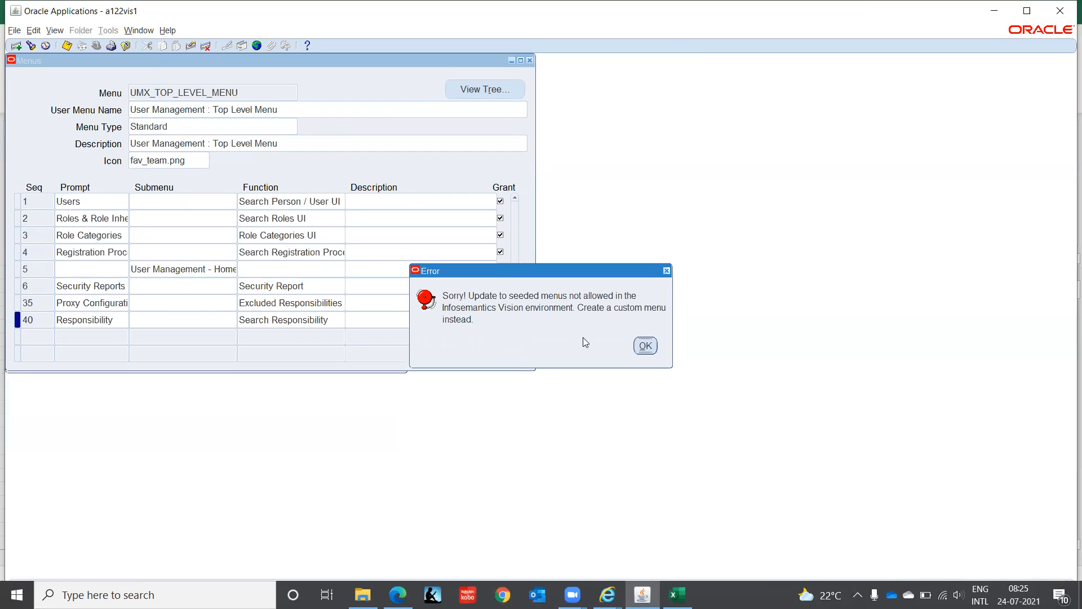
{"action": "left_click", "coordinate": [645, 346]}
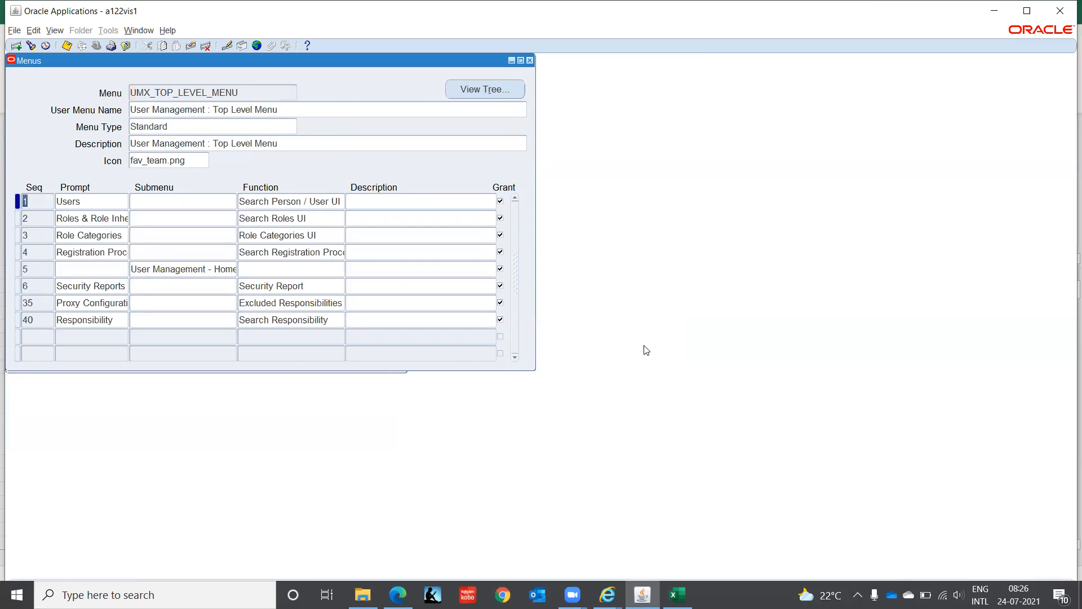
{"action": "left_click", "coordinate": [245, 92]}
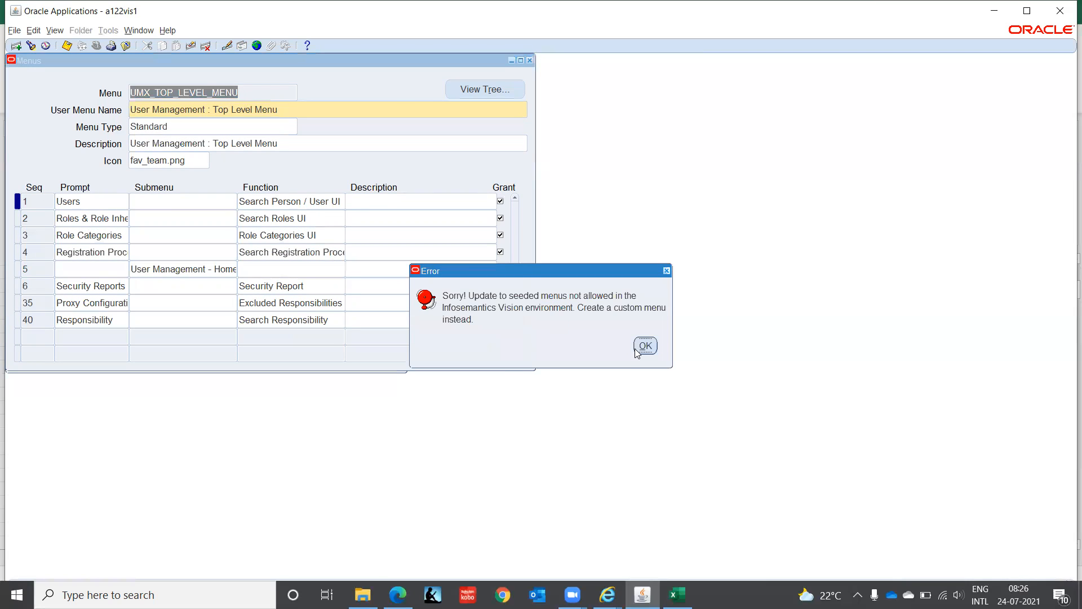
{"action": "left_click", "coordinate": [637, 347]}
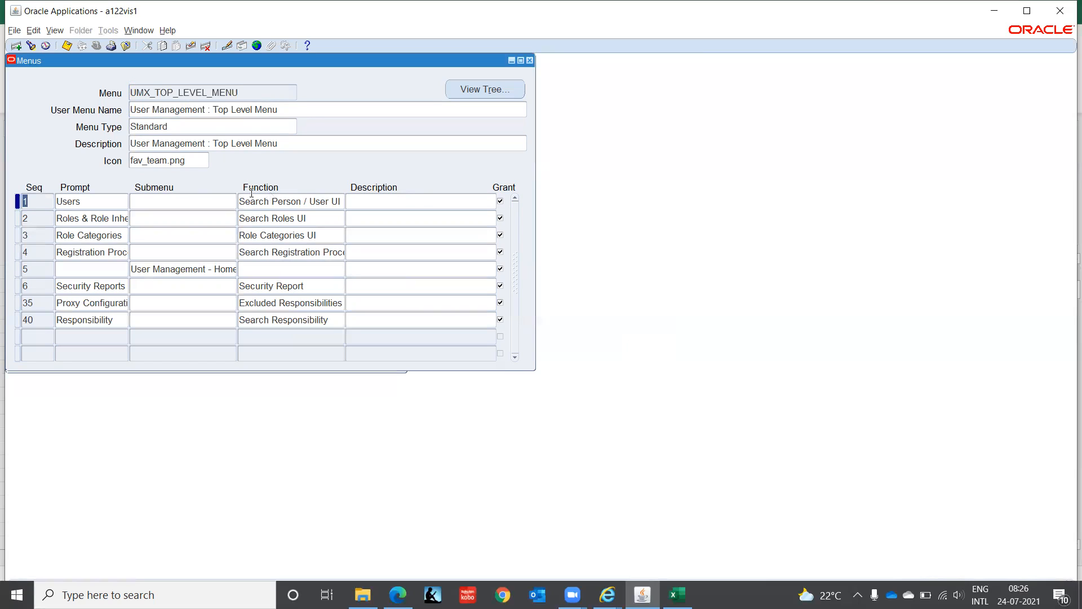
{"action": "left_click", "coordinate": [188, 163]}
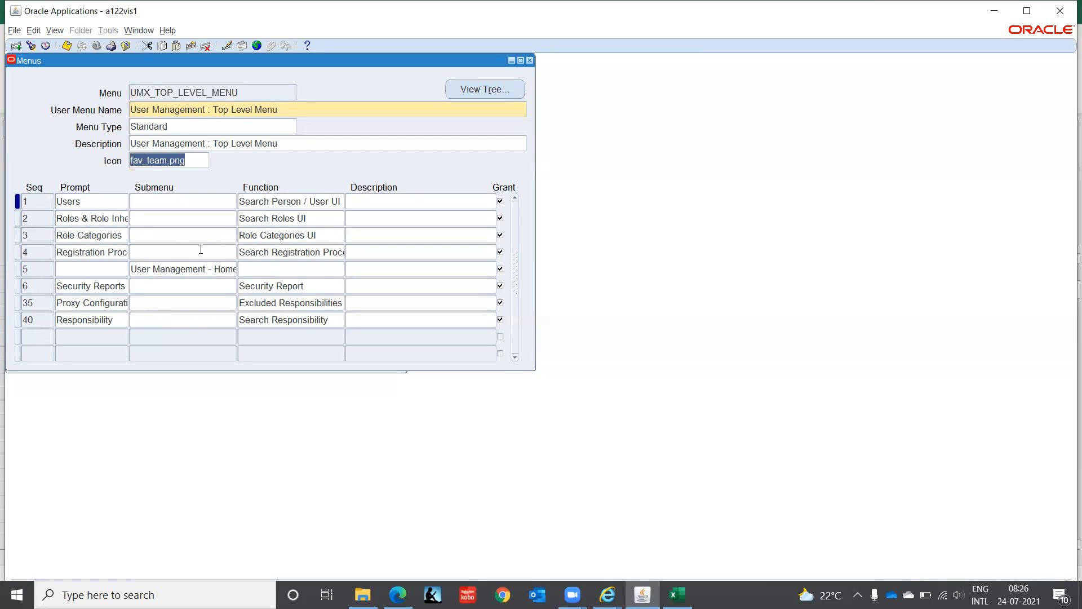
- Discard the unsaved changes to User Management : Top Level Menu and start a blank menu record
{"action": "left_click", "coordinate": [239, 91]}
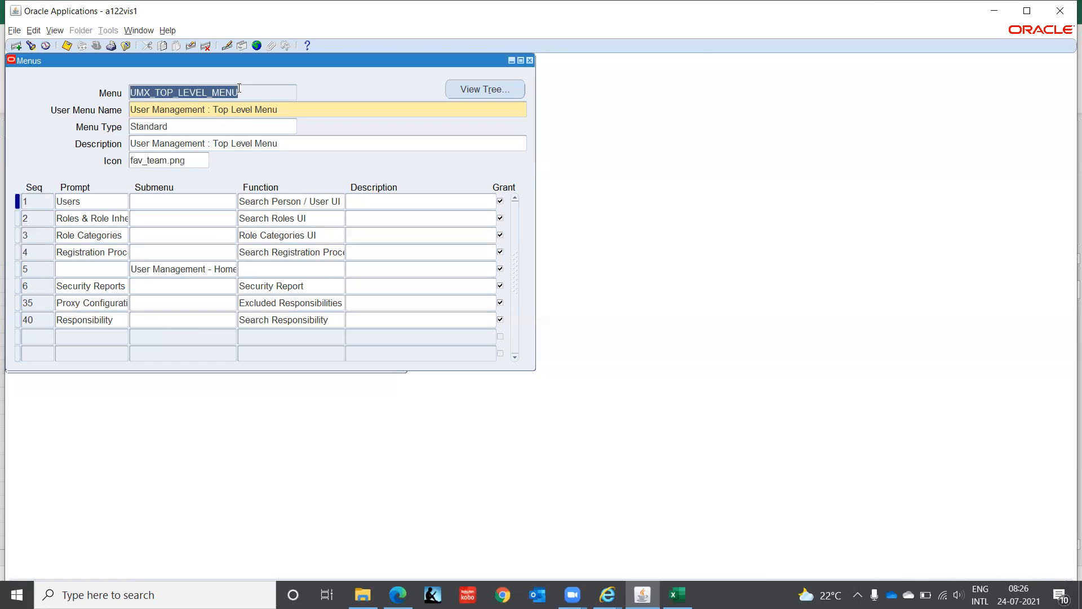
{"action": "key", "text": "F11"}
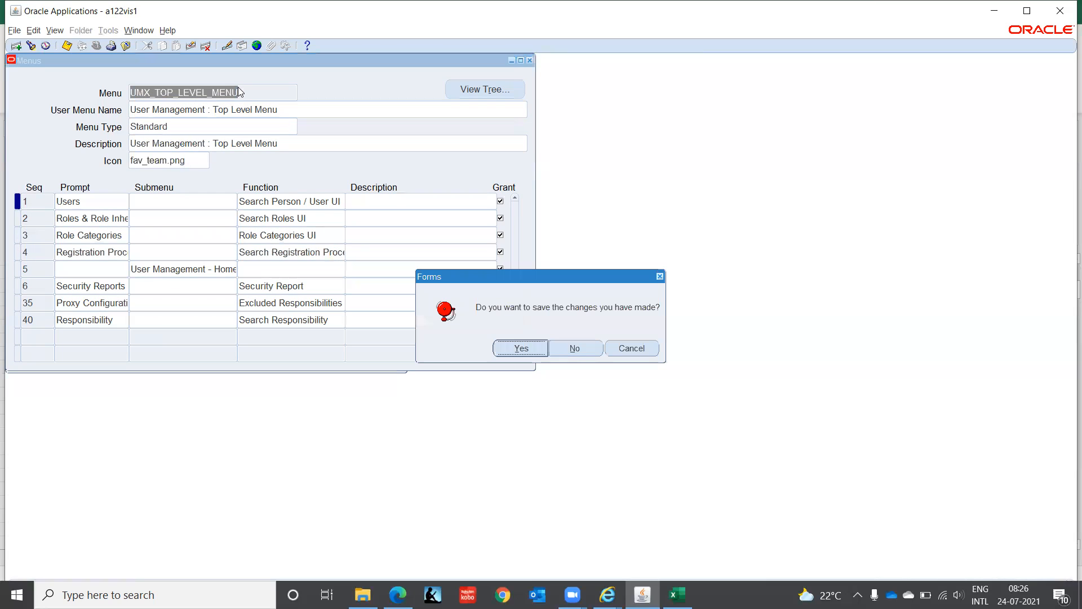
{"action": "key", "text": "Tab"}
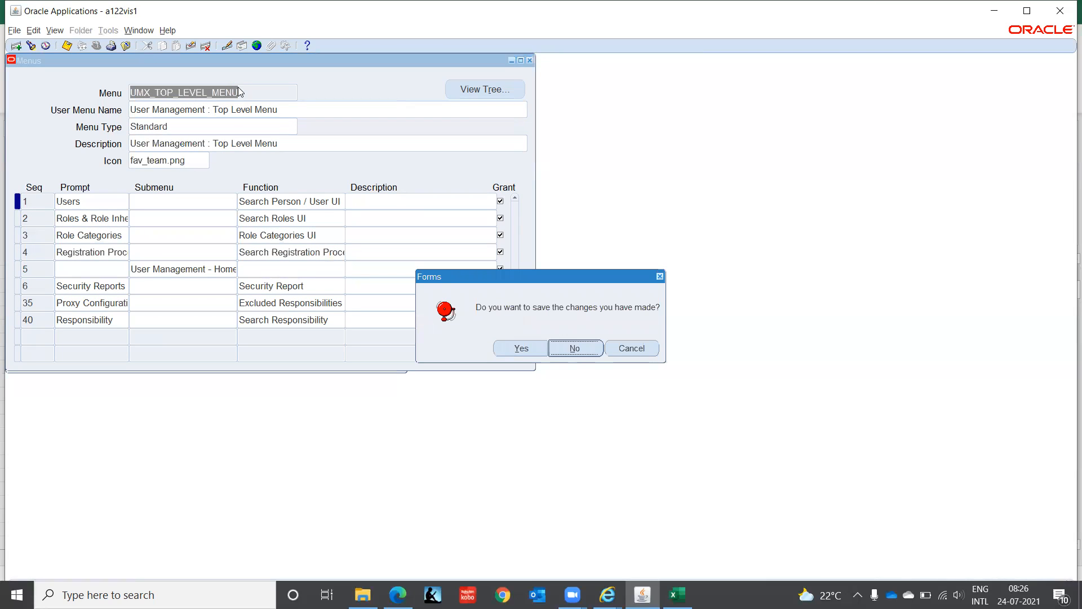
{"action": "key", "text": "Return"}
{"action": "key", "text": "F11"}
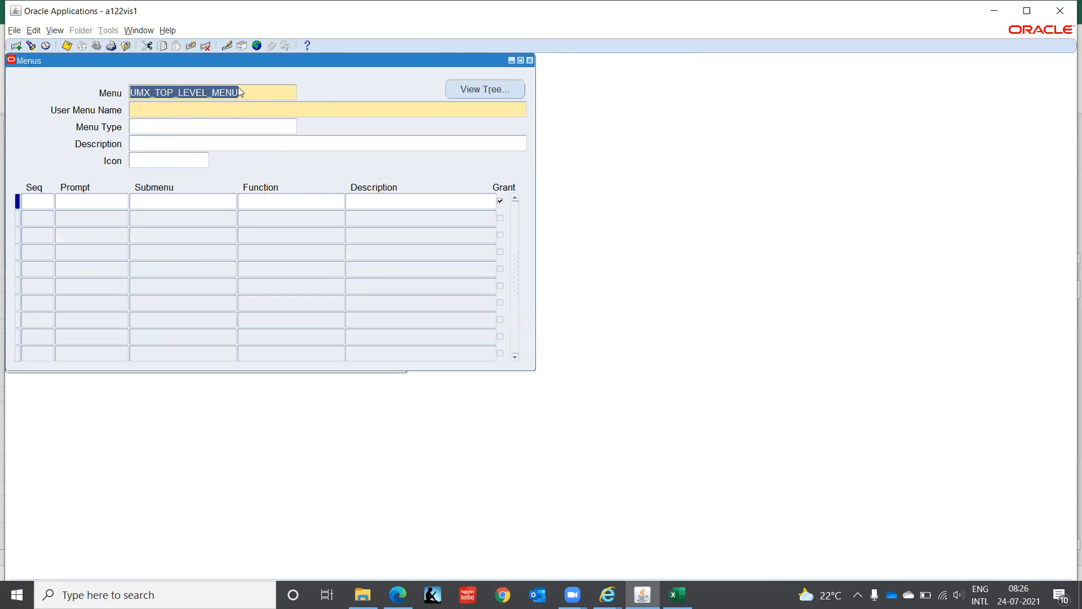
- Try to start a new menu, entering UM-IT as both the menu and the user menu name
{"action": "type", "text": "UM-IT"}
{"action": "key", "text": "Tab"}
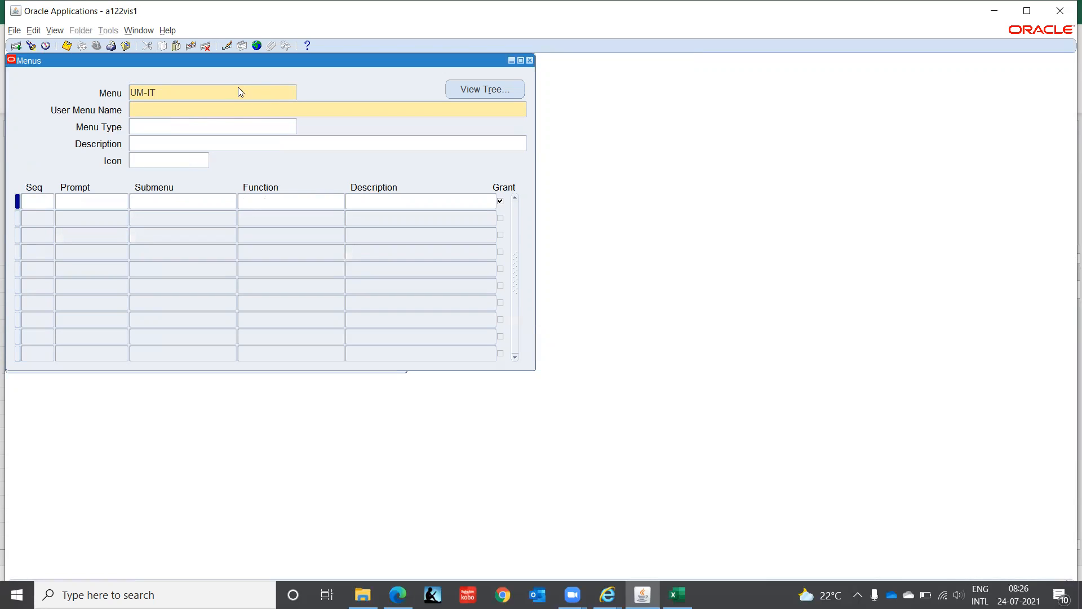
{"action": "key", "text": "shift+F5"}
{"action": "key", "text": "ctrl+c"}
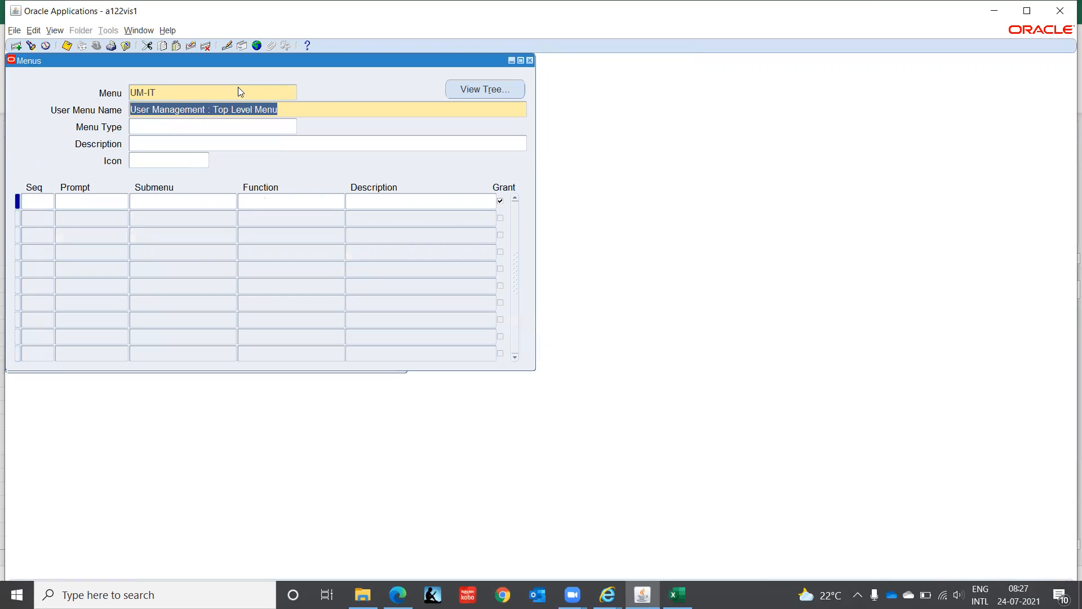
{"action": "key", "text": "BackSpace"}
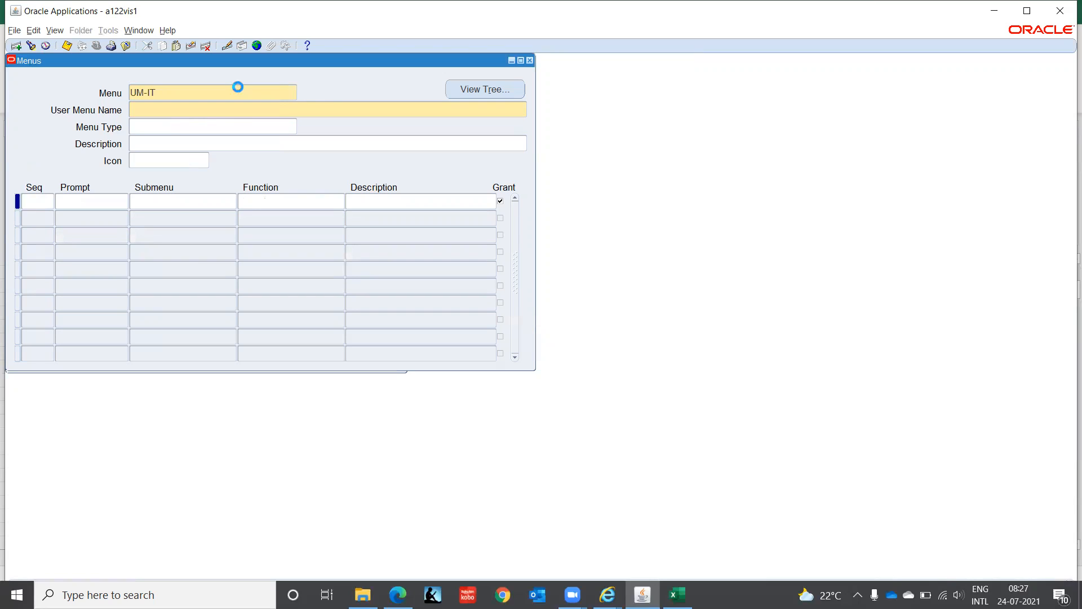
{"action": "type", "text": "UM-IT"}
{"action": "key", "text": "Tab"}
- Try to give the new menu type Standard and description User Management : Top Level Menu, and leave the form without saving
{"action": "type", "text": "S"}
{"action": "key", "text": "Tab"}
{"action": "key", "text": "ctrl+v"}
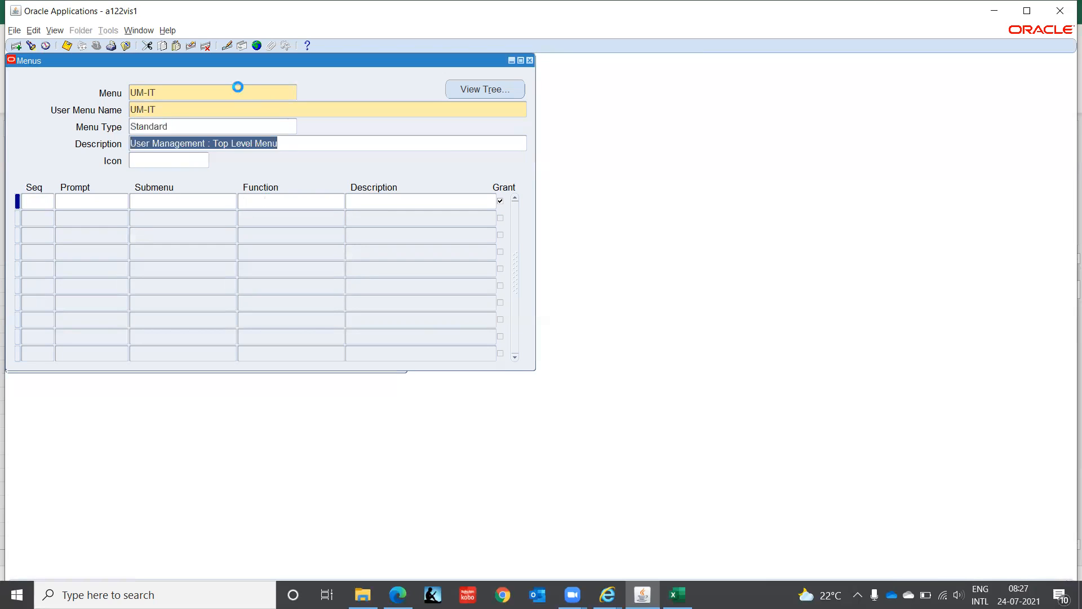
{"action": "key", "text": "Tab"}
{"action": "key", "text": "Tab"}
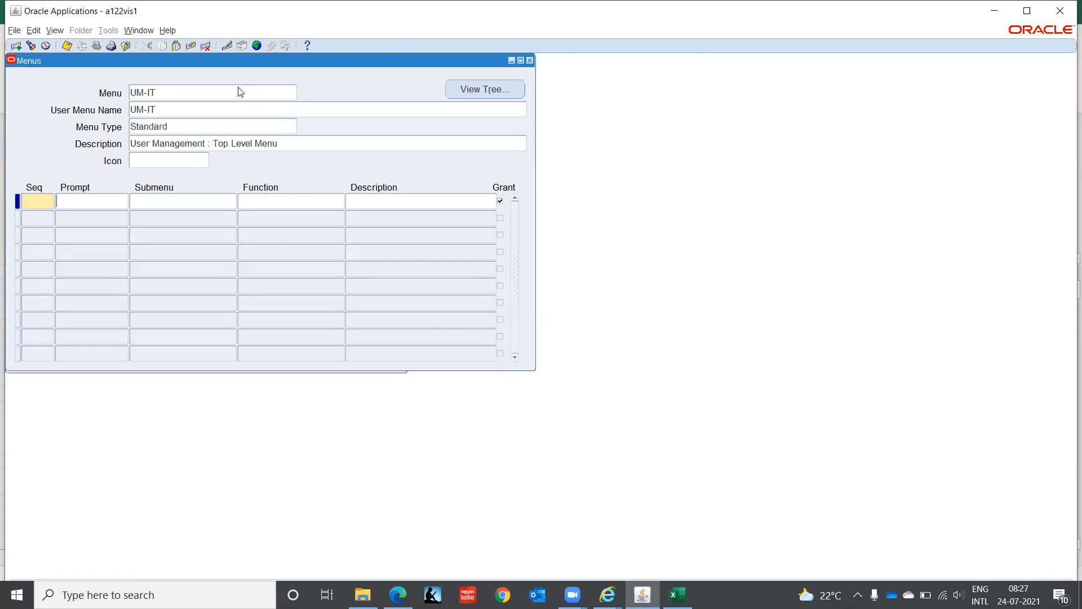
{"action": "key", "text": "F11"}
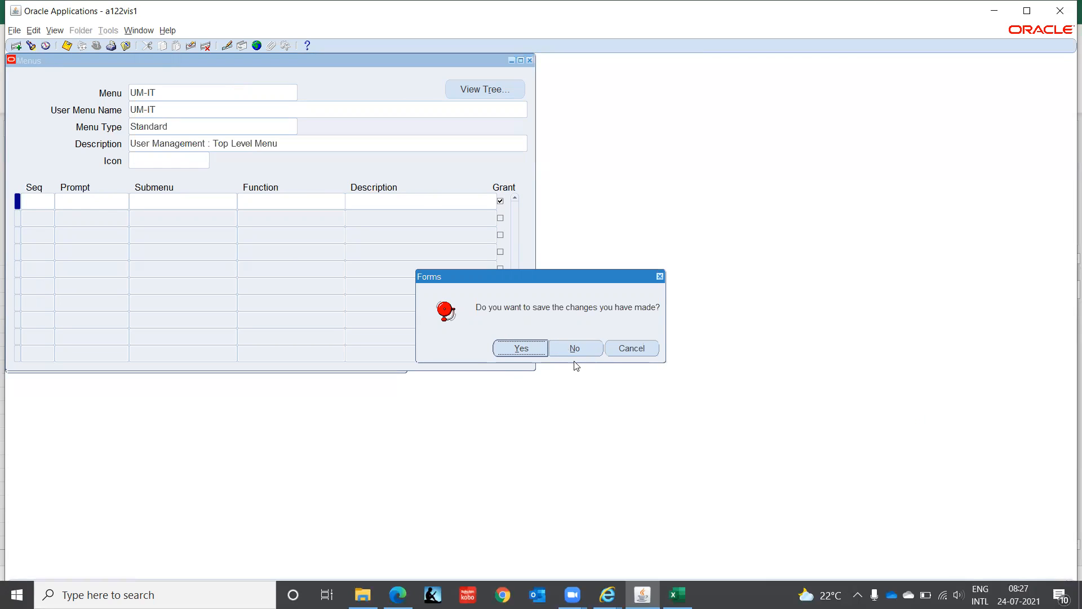
{"action": "left_click", "coordinate": [587, 349]}
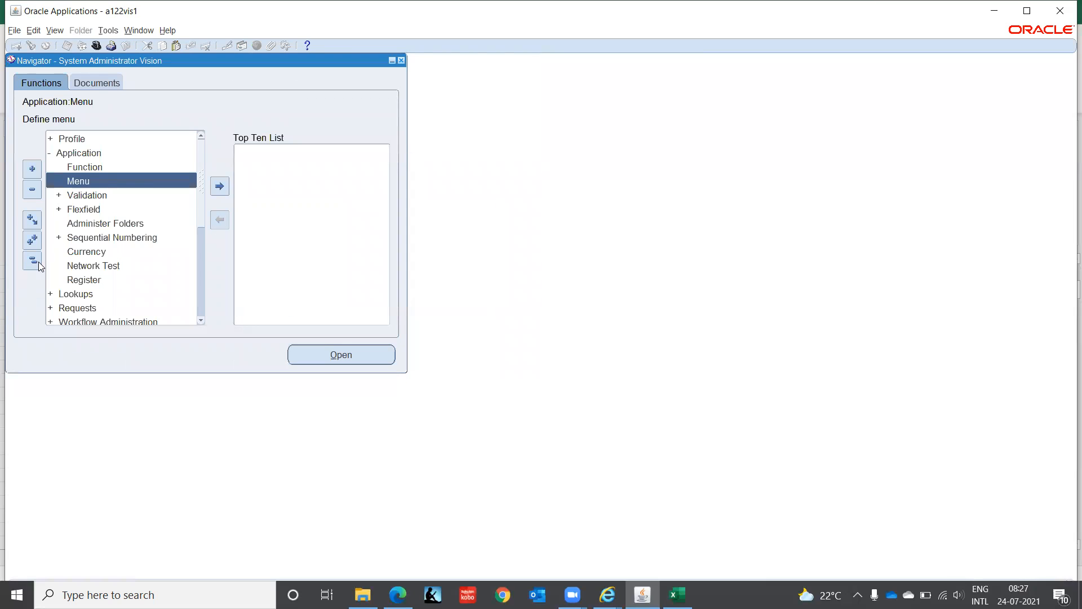
- Collapse all expanded functions in the System Administrator Vision navigator
{"action": "left_click", "coordinate": [32, 262]}
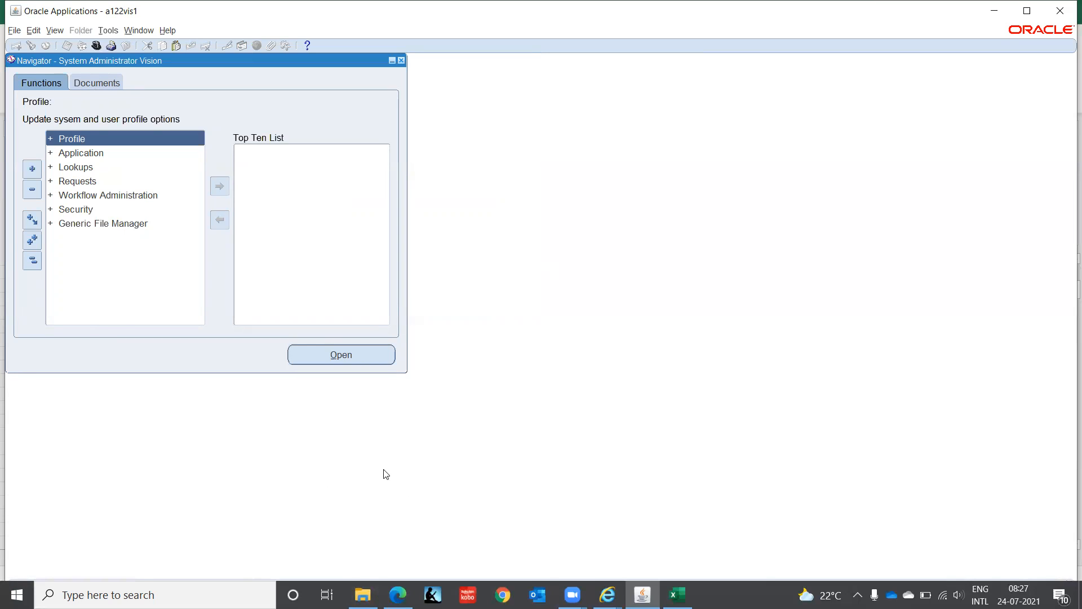
{"action": "left_click", "coordinate": [32, 261]}
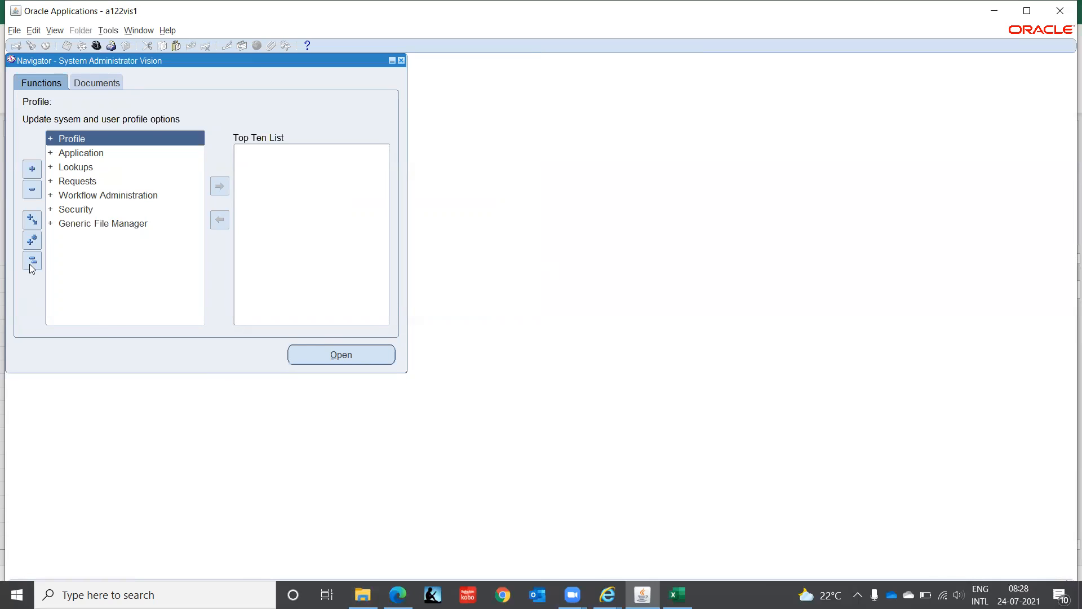